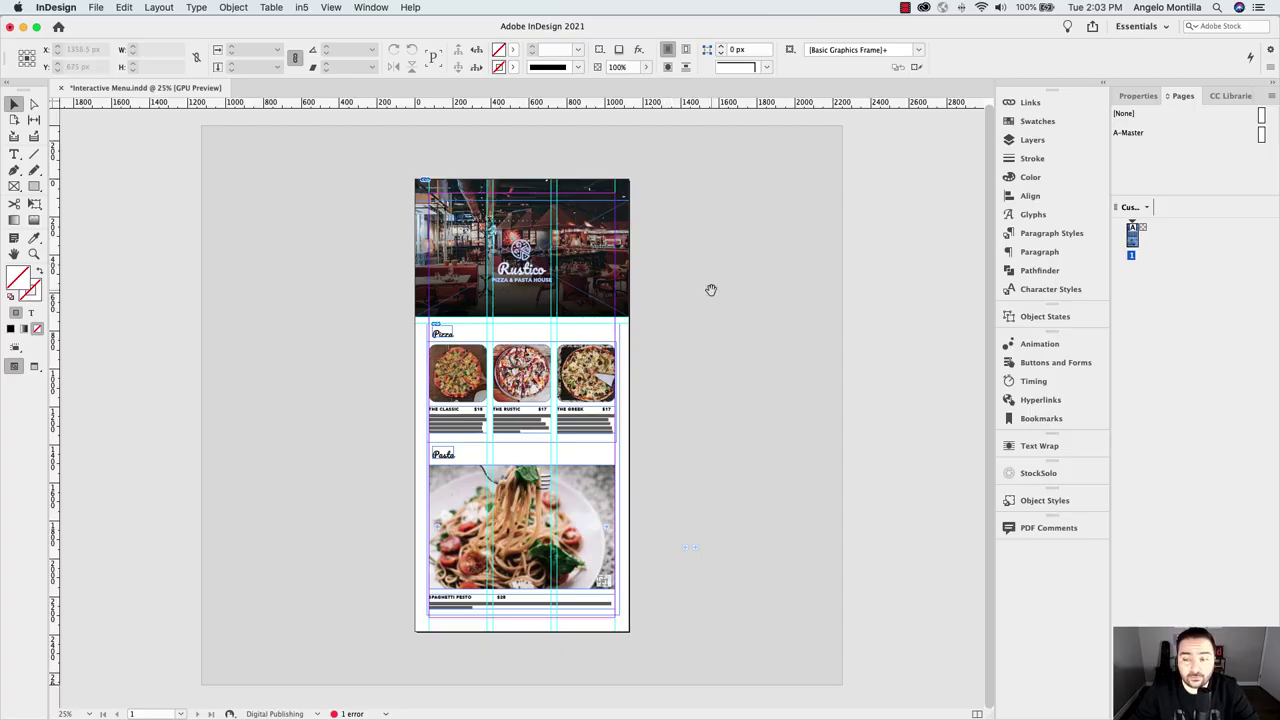
# Review the document's page properties and the mobile presets offered for a new document, without creating one
pyautogui.click(1150, 99)
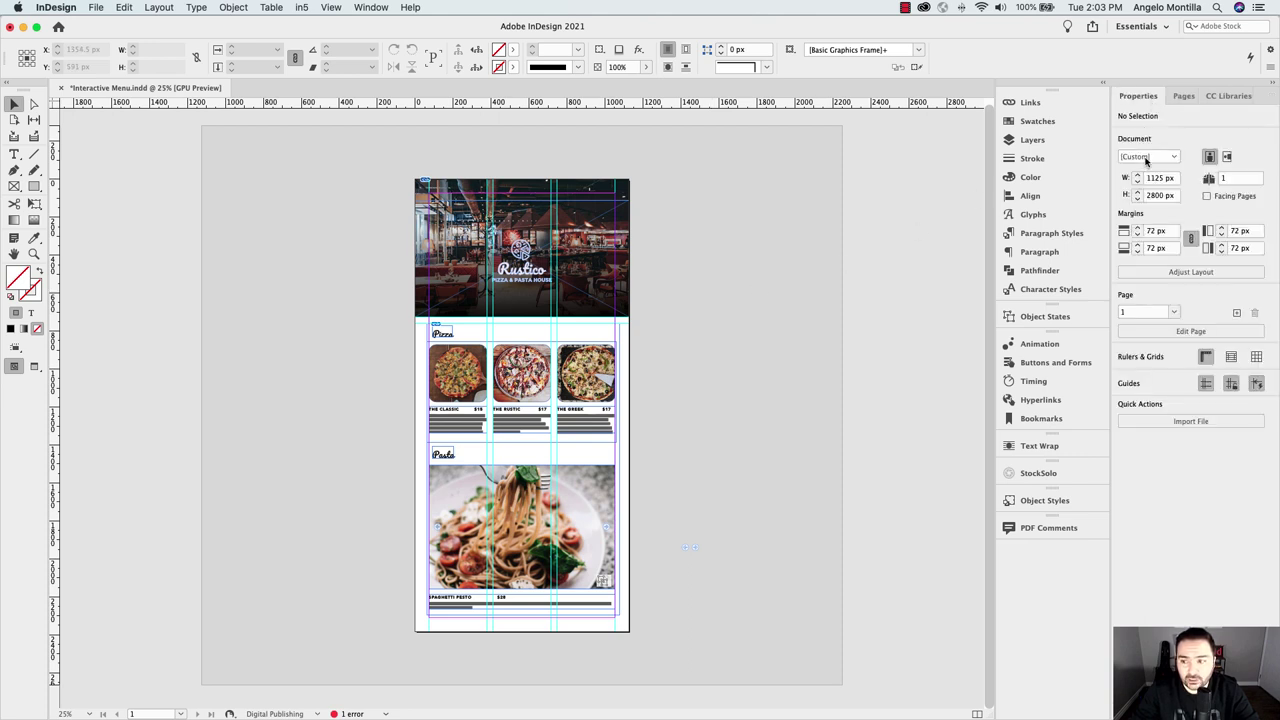
pyautogui.click(88, 8)
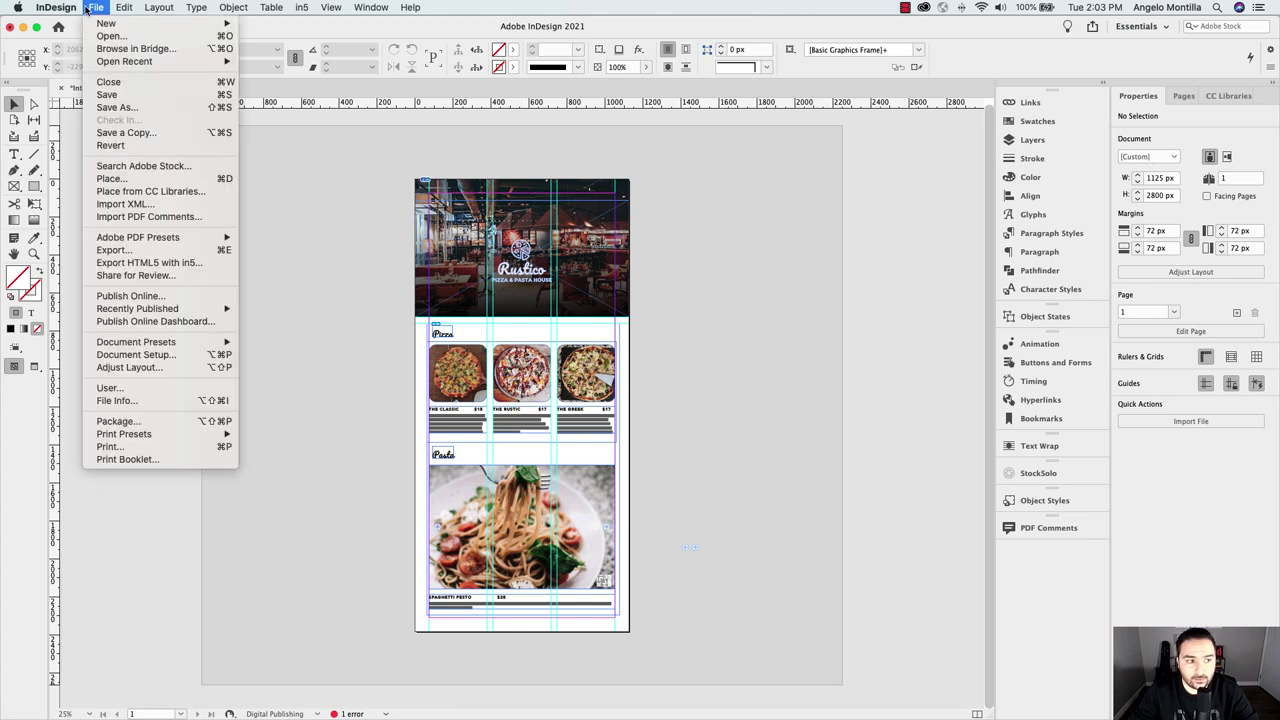
pyautogui.moveTo(105, 23)
pyautogui.click(280, 30)
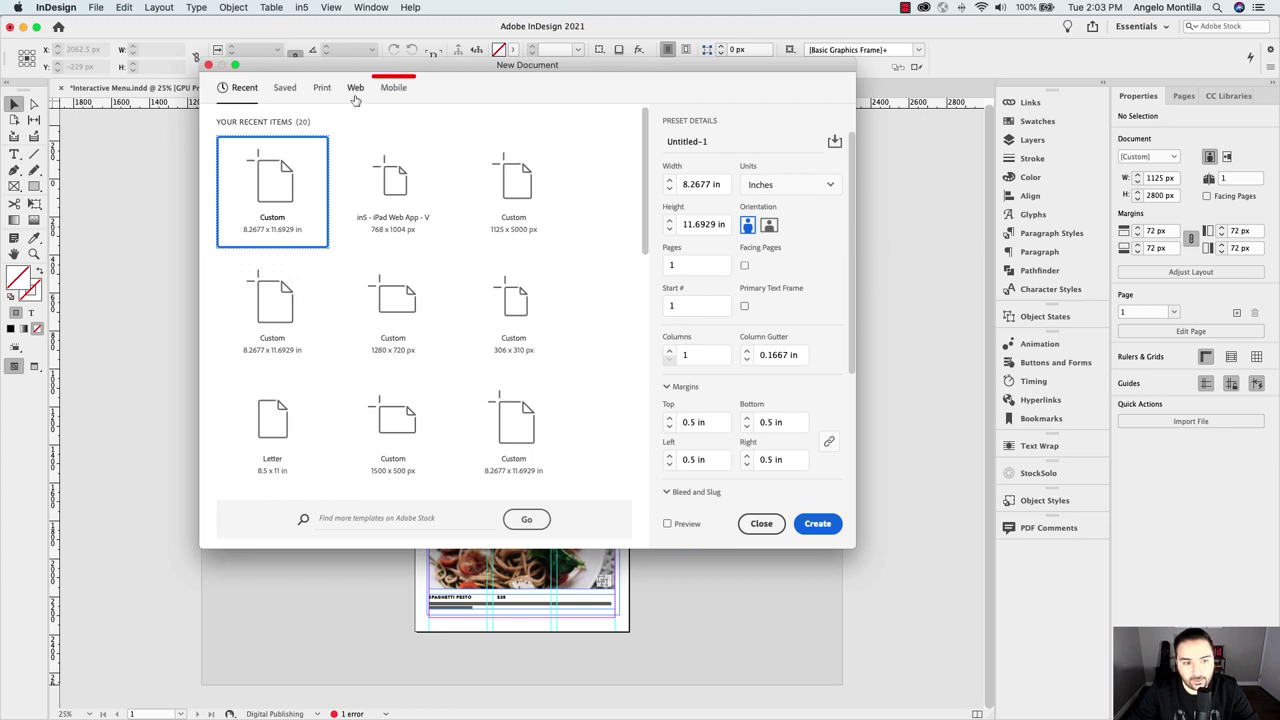
pyautogui.click(389, 90)
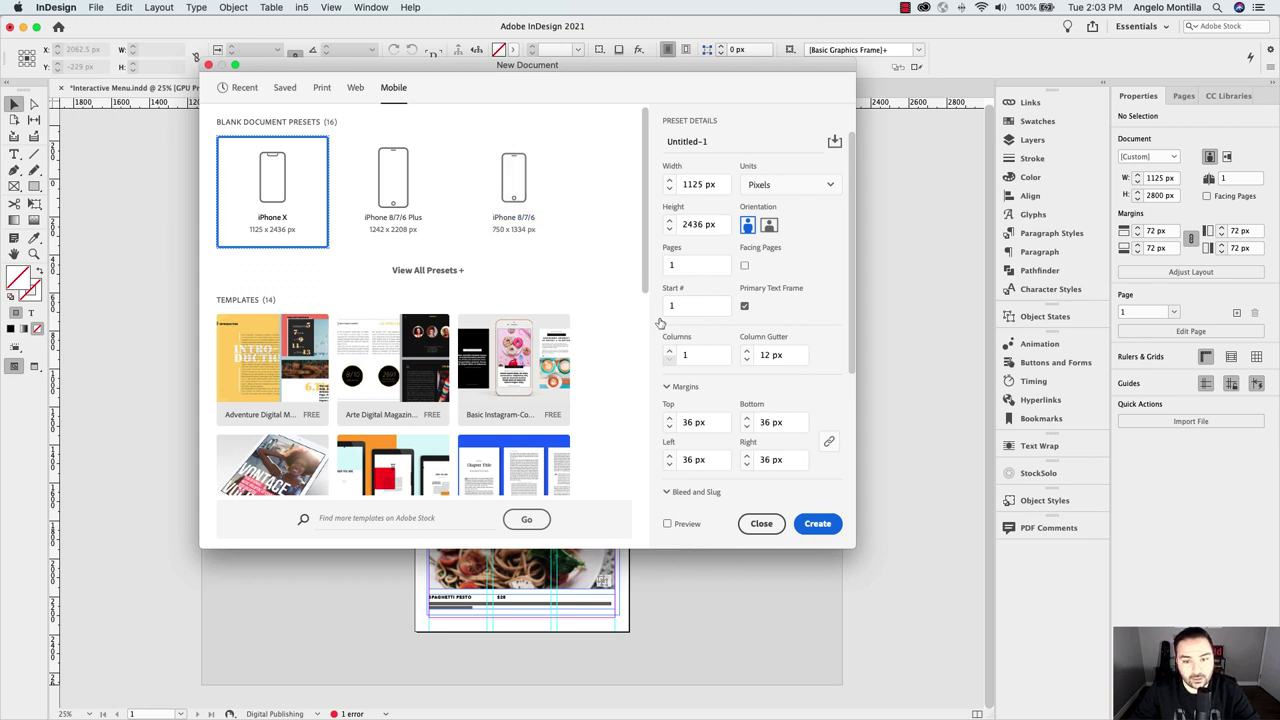
pyautogui.click(772, 530)
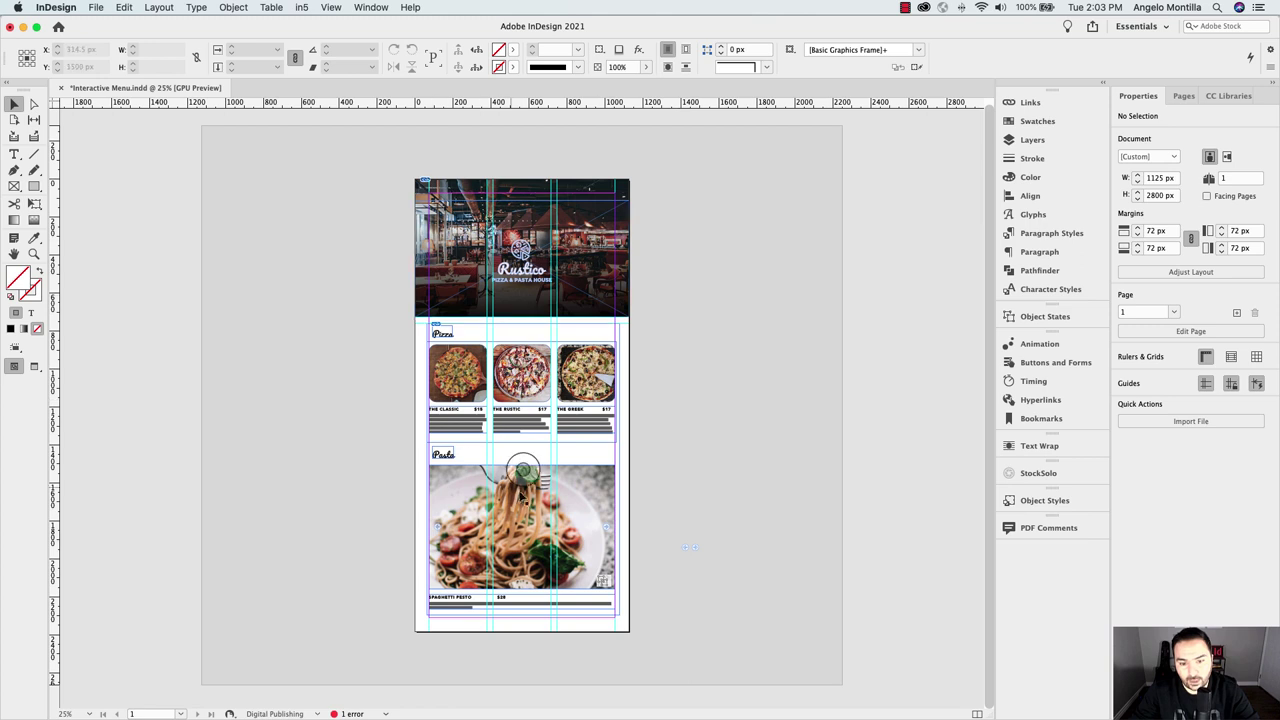
# Add a second page after page 1 of the menu document
pyautogui.click(1182, 96)
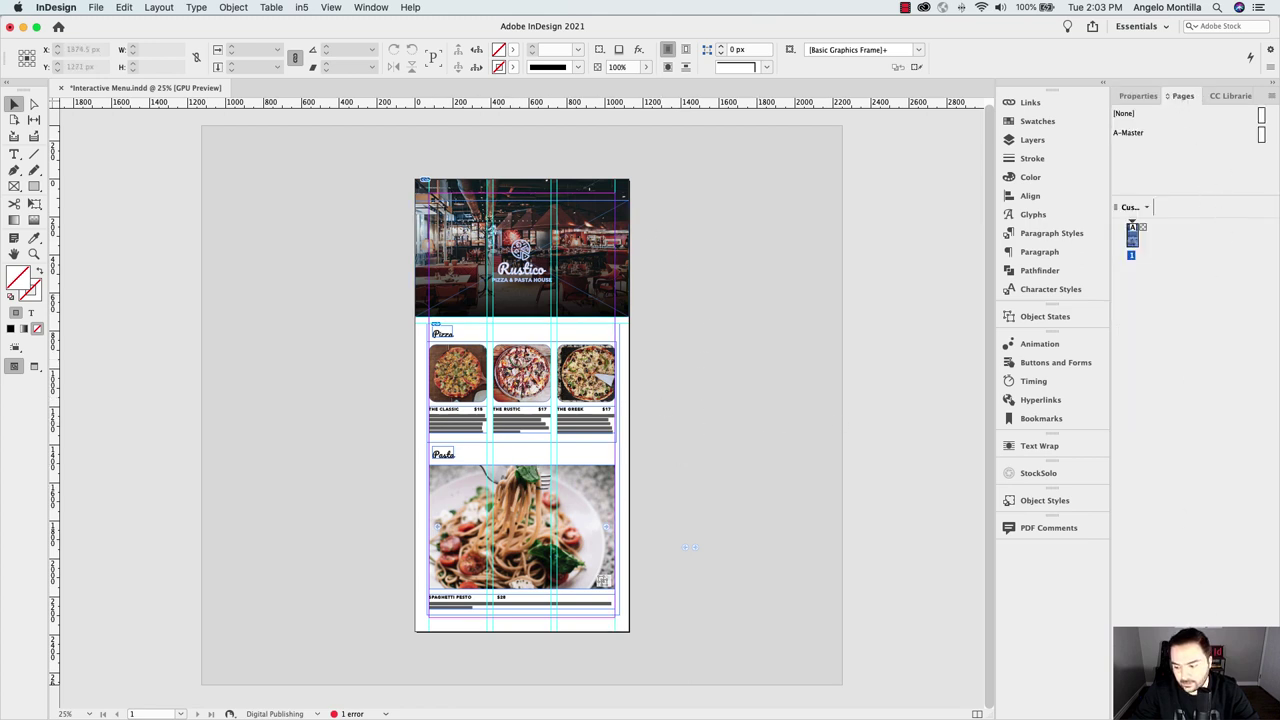
pyautogui.press('super+shift+p')
pyautogui.scroll(5, 740, 309)
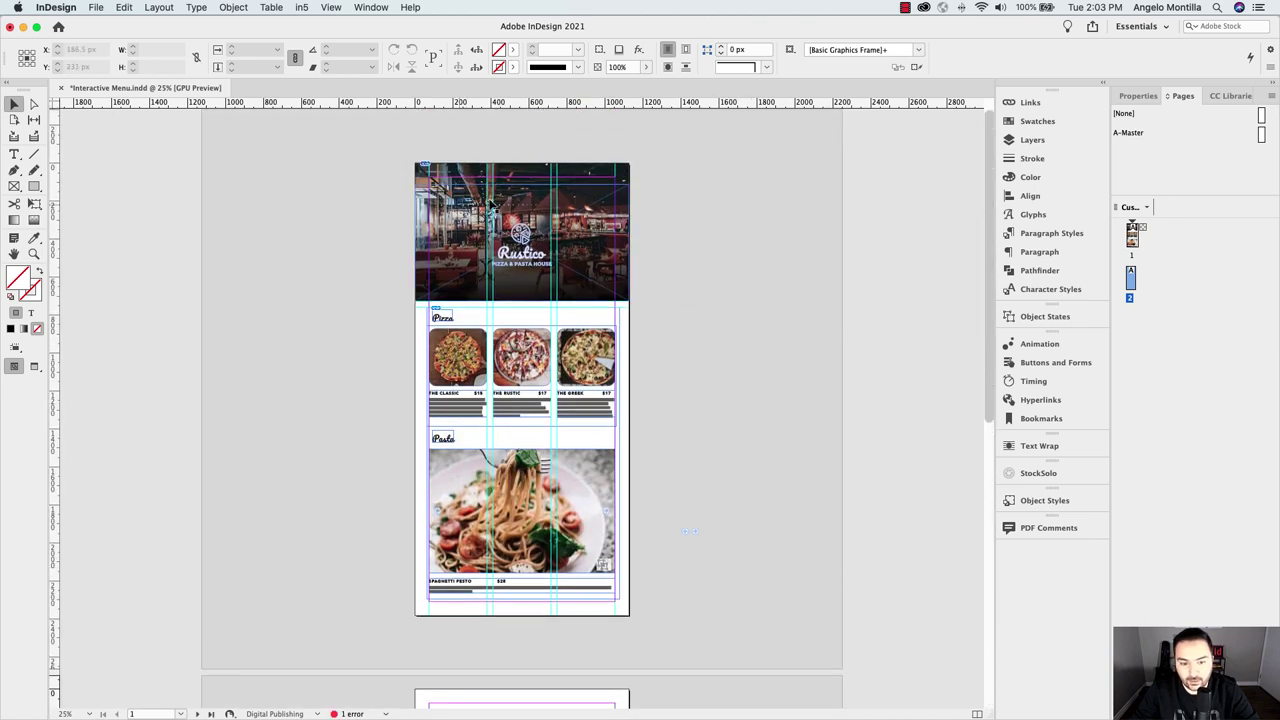
pyautogui.scroll(-1, 634, 409)
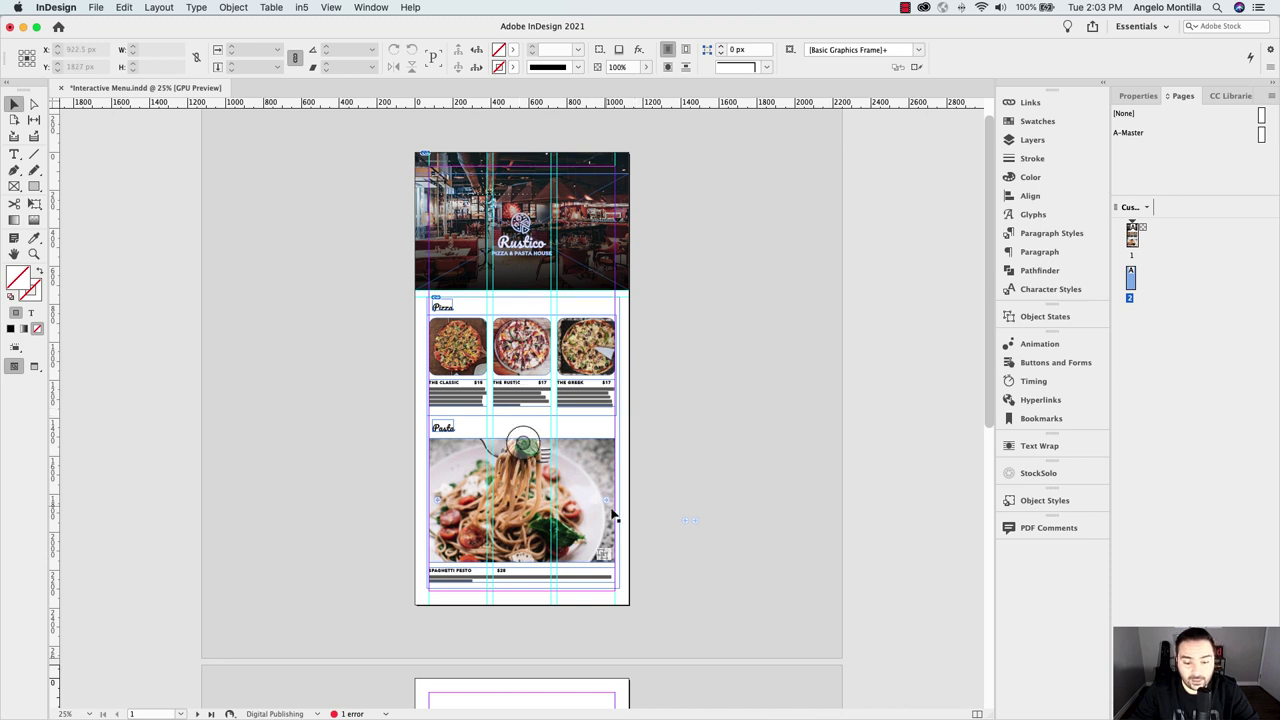
pyautogui.scroll(-3, 643, 531)
pyautogui.scroll(3, 637, 400)
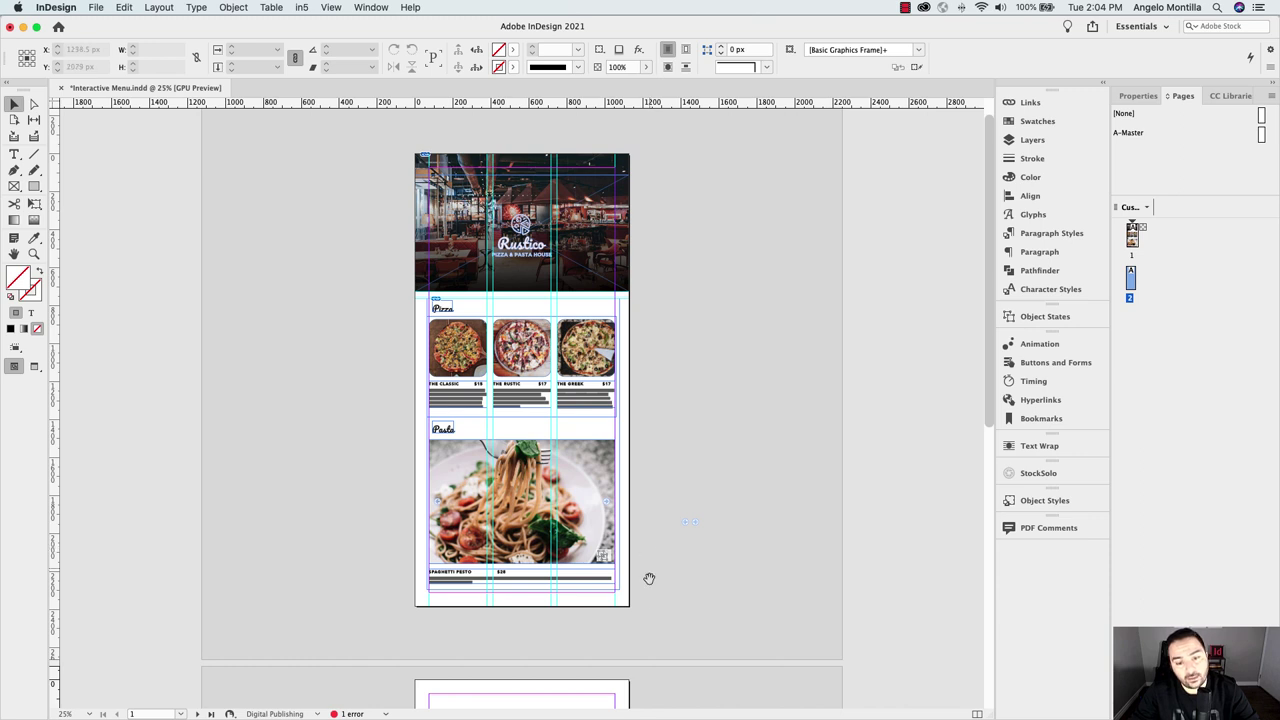
pyautogui.scroll(-5, 650, 547)
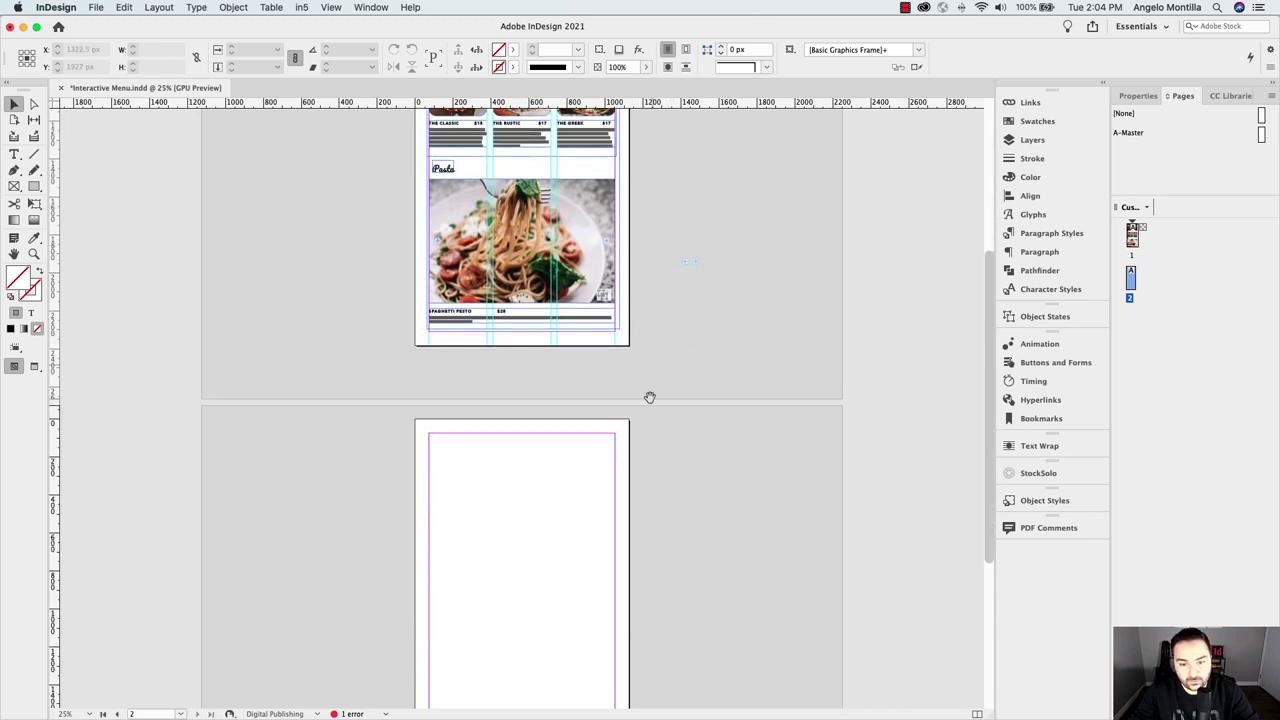
pyautogui.scroll(-2, 655, 340)
pyautogui.scroll(7, 674, 354)
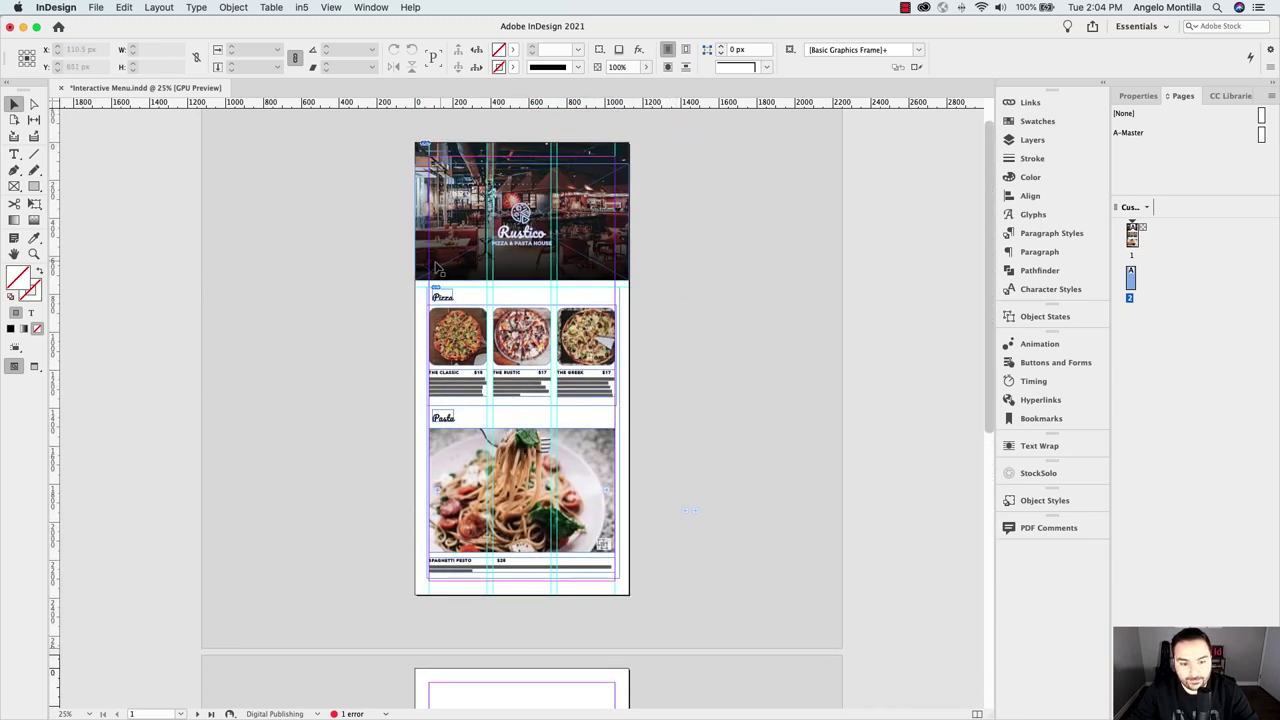
# Copy the two horizontal guides between the restaurant header image and the Pizza section on page 1
pyautogui.scroll(3, 425, 265)
pyautogui.moveTo(451, 163); pyautogui.dragTo(628, 210)
pyautogui.click(540, 360)
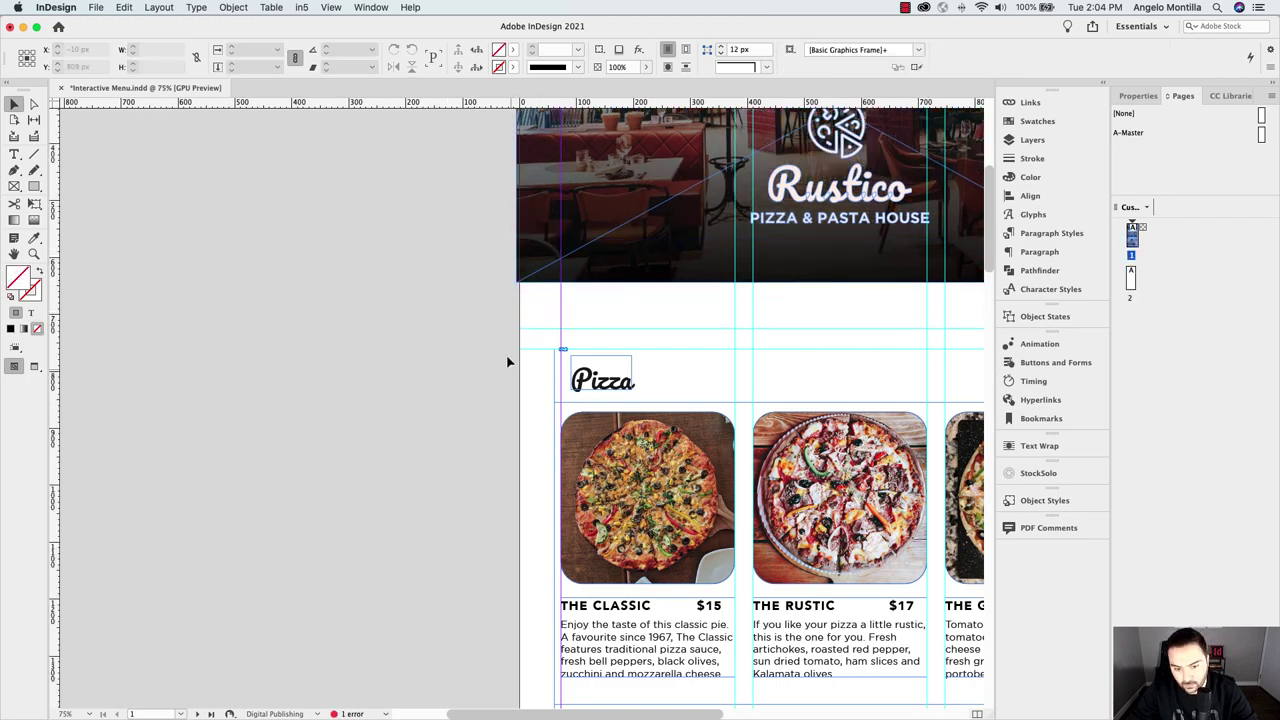
pyautogui.moveTo(532, 321); pyautogui.dragTo(538, 401)
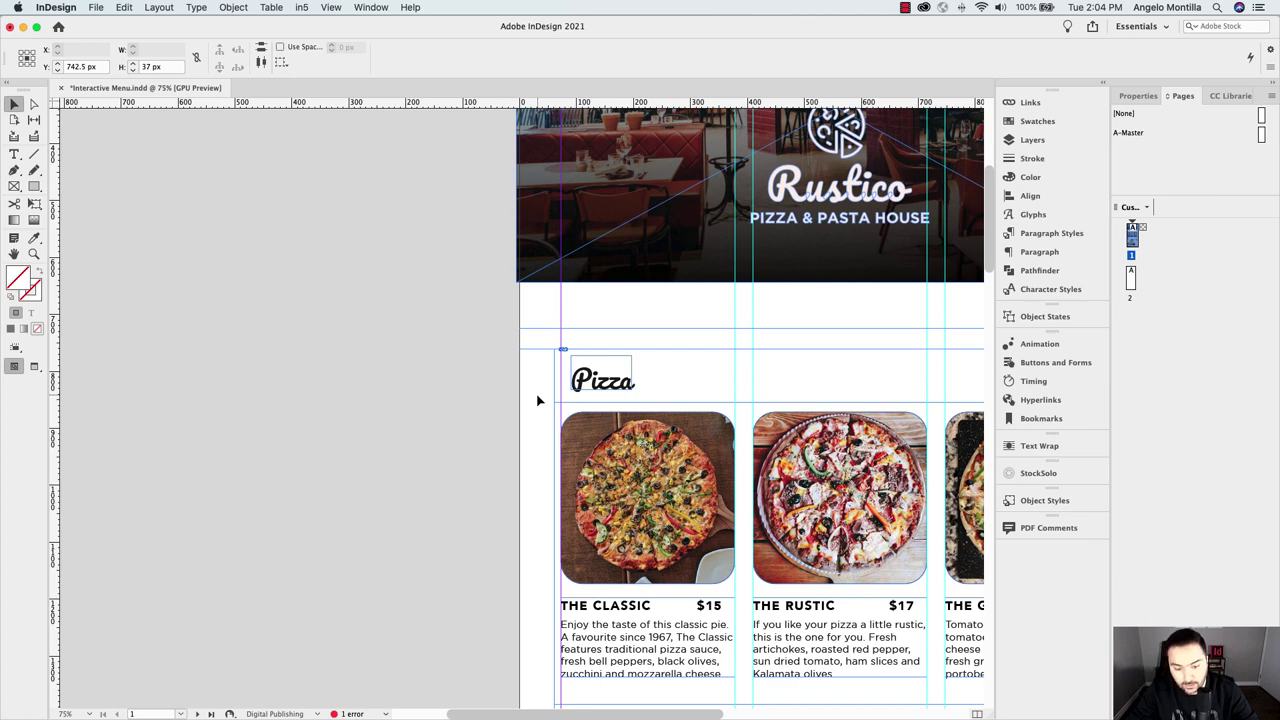
pyautogui.moveTo(420, 431); pyautogui.dragTo(347, 381)
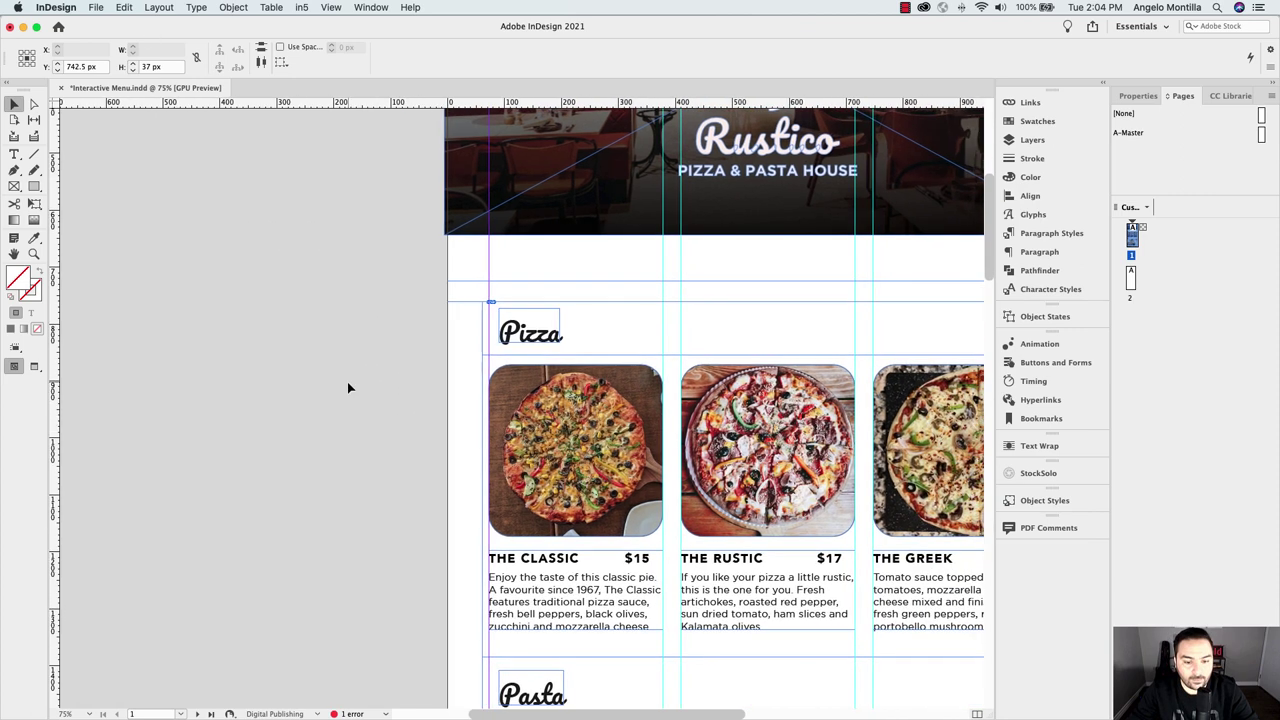
pyautogui.press('super+z')
# Delete the empty text frame that fills the margins of page 2
pyautogui.scroll(-15, 449, 466)
pyautogui.hscroll(4, 449, 466)
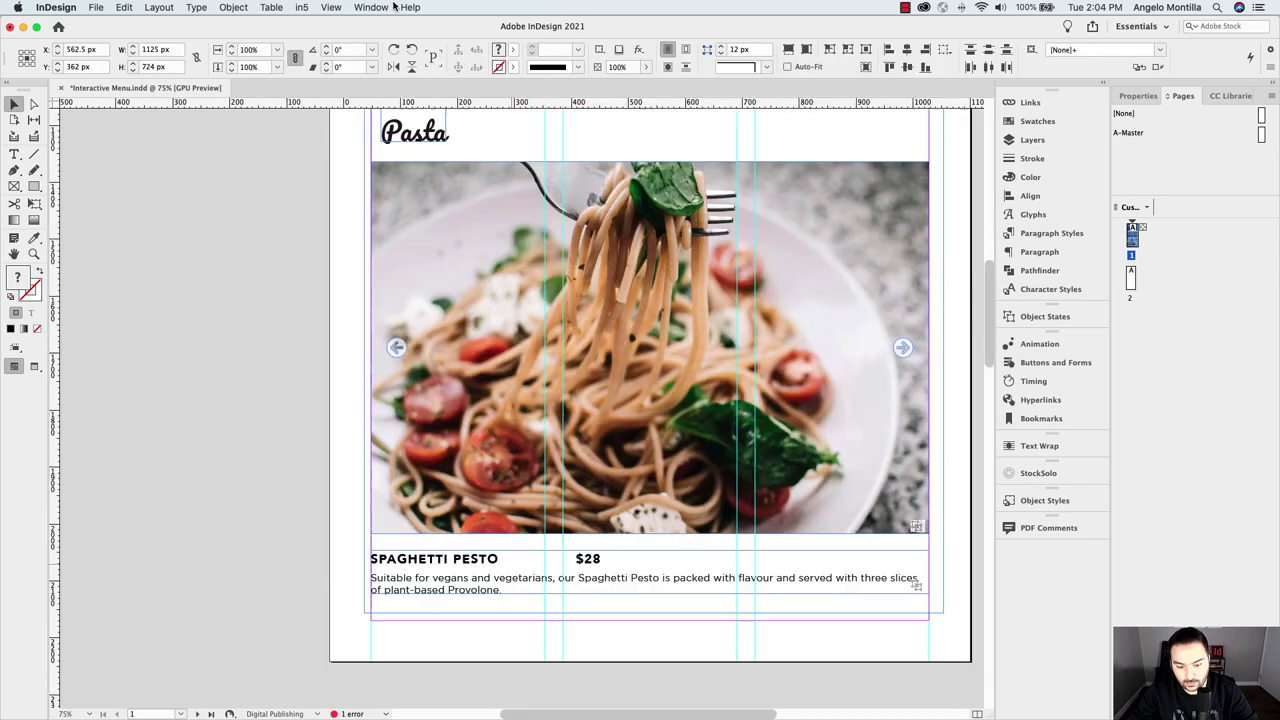
pyautogui.scroll(-5, 649, 461)
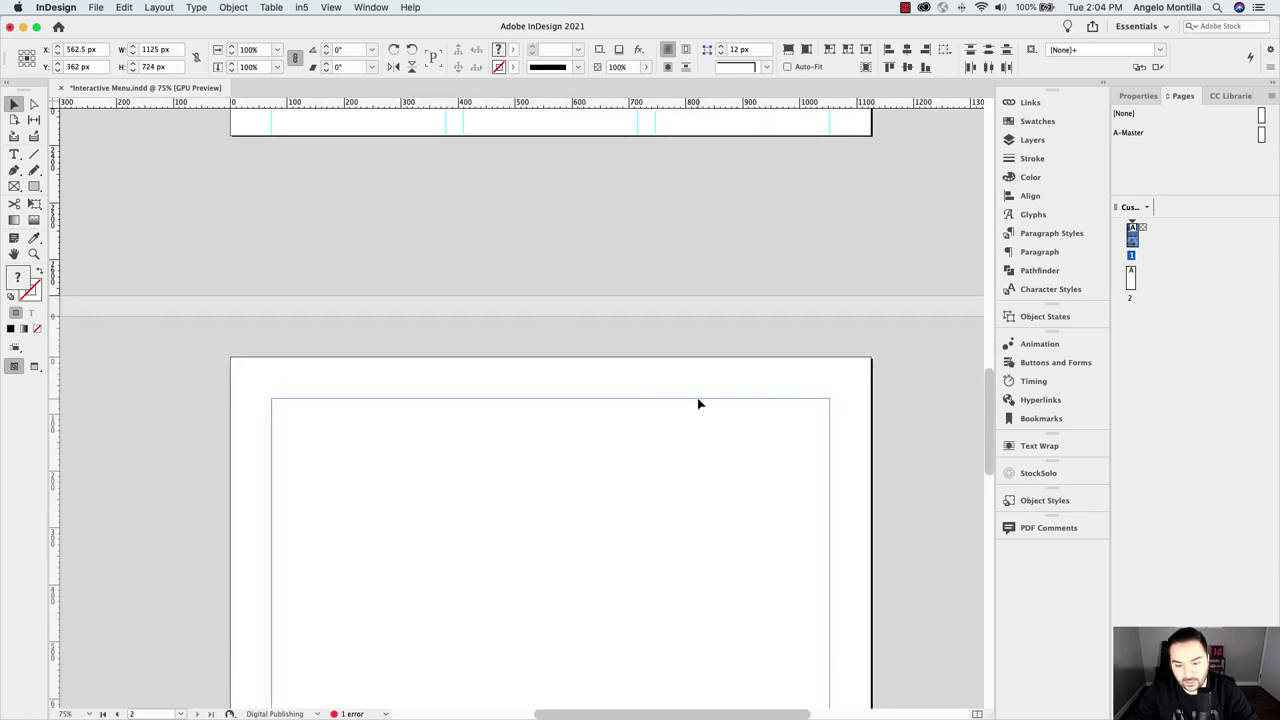
pyautogui.click(706, 446)
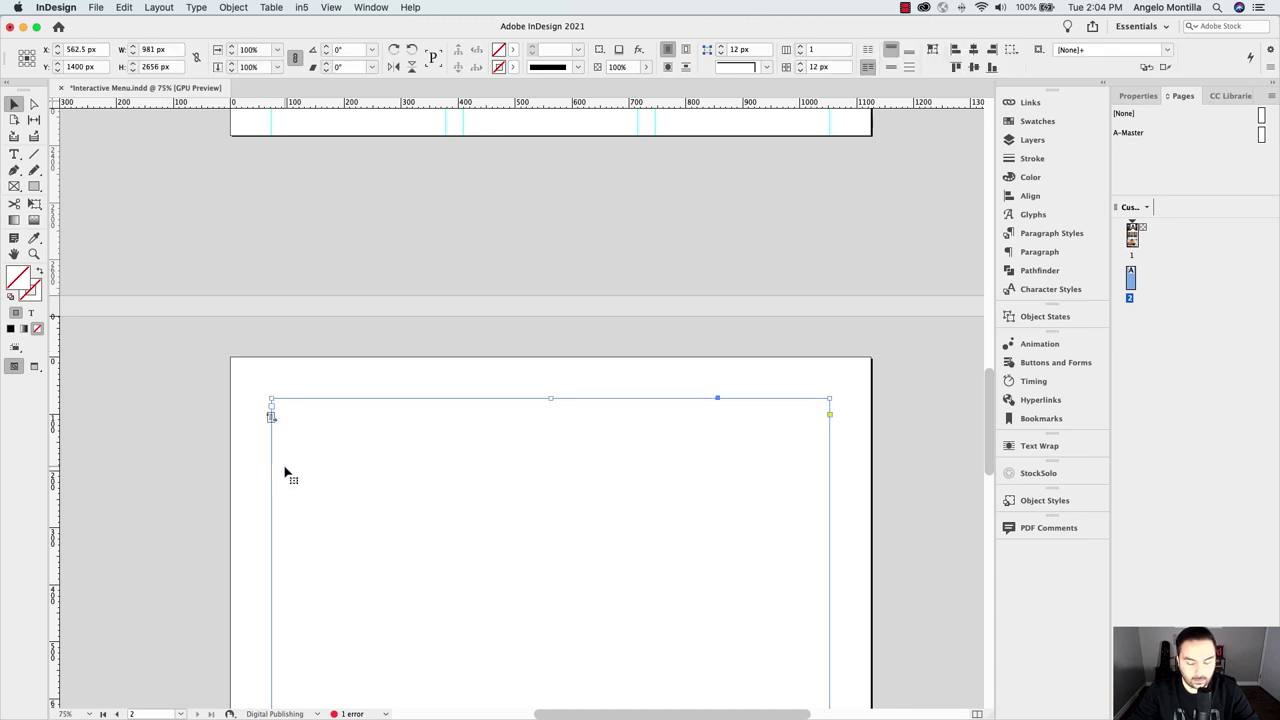
pyautogui.moveTo(286, 471); pyautogui.dragTo(210, 342)
# Paste the two copied horizontal guides in place on page 2
pyautogui.click(124, 7)
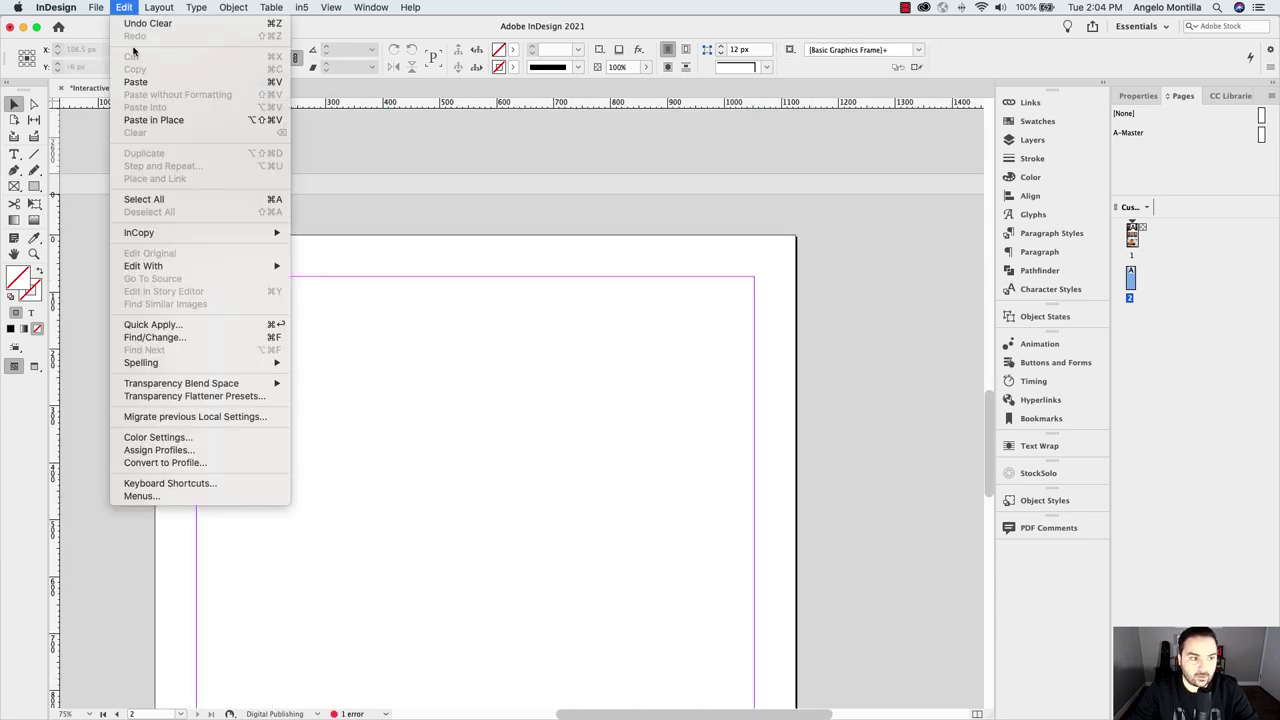
pyautogui.click(150, 120)
pyautogui.scroll(-10, 540, 317)
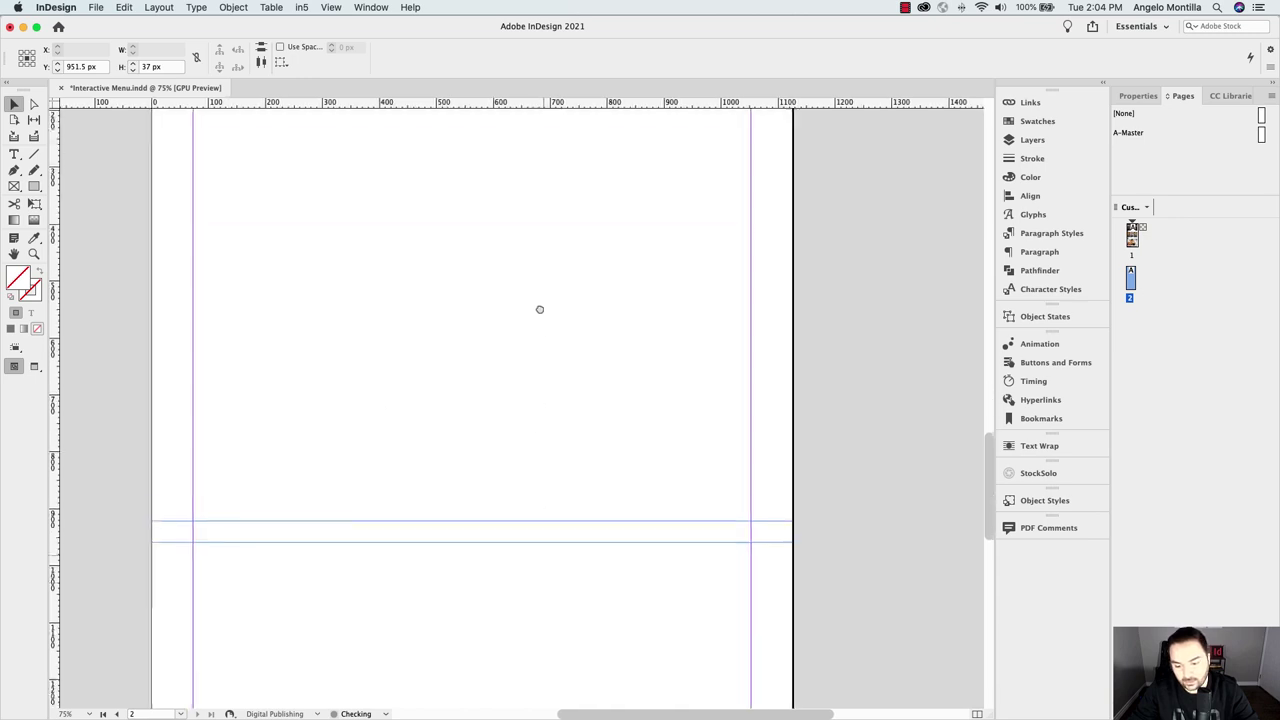
pyautogui.press('super+minus')
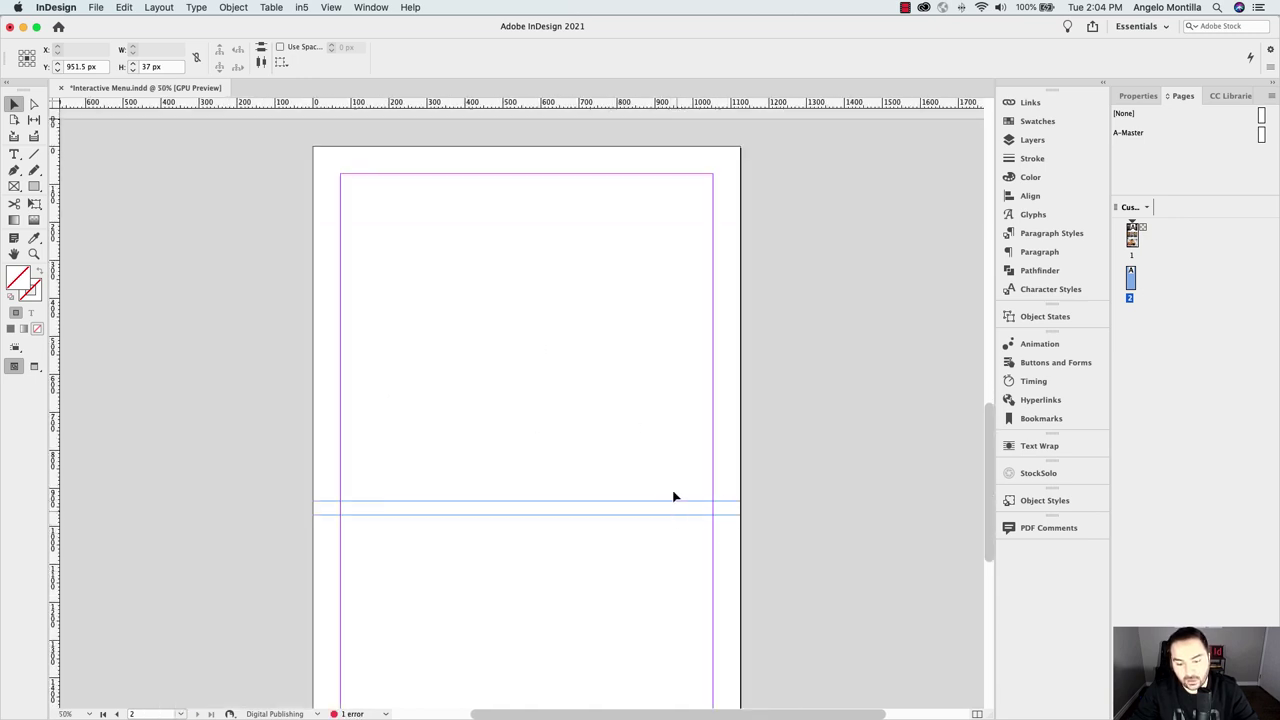
pyautogui.moveTo(599, 233); pyautogui.dragTo(581, 289)
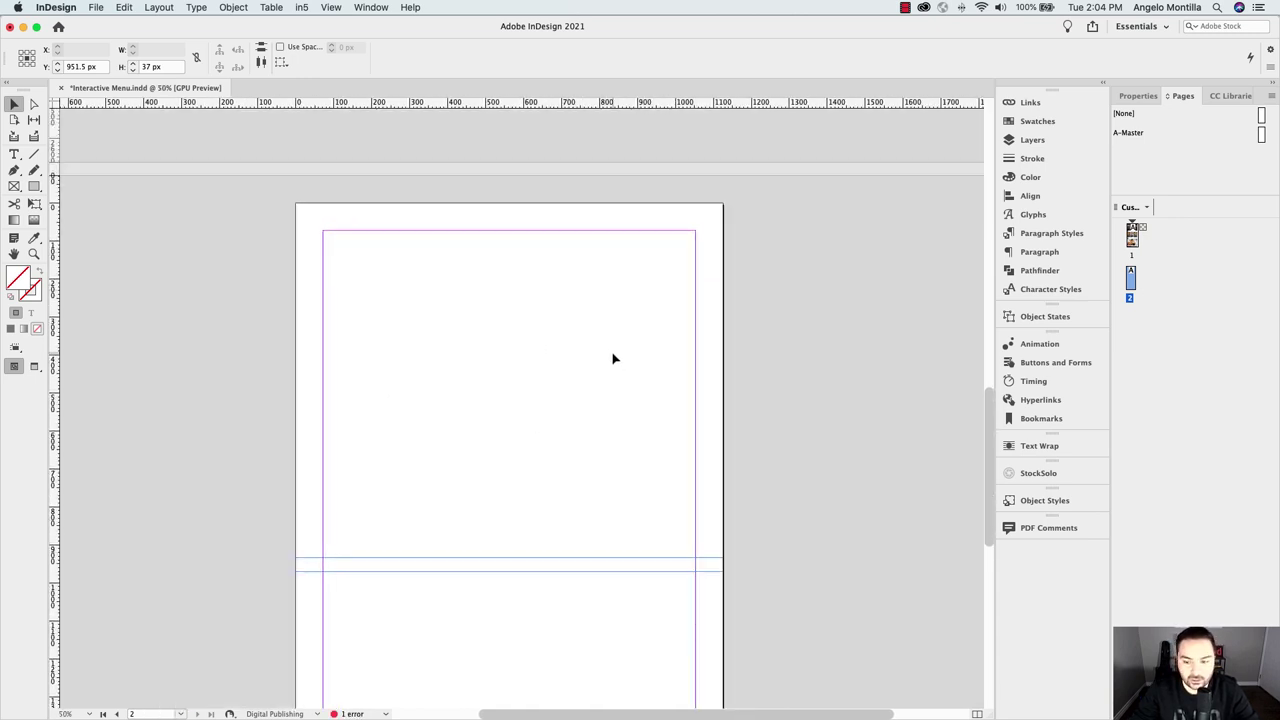
pyautogui.scroll(-2, 690, 500)
pyautogui.hscroll(-2, 690, 500)
# Place the restaurant interior photo from the page's upper-left corner on page 2, about 1360 px wide and 907 px high
pyautogui.click(571, 414)
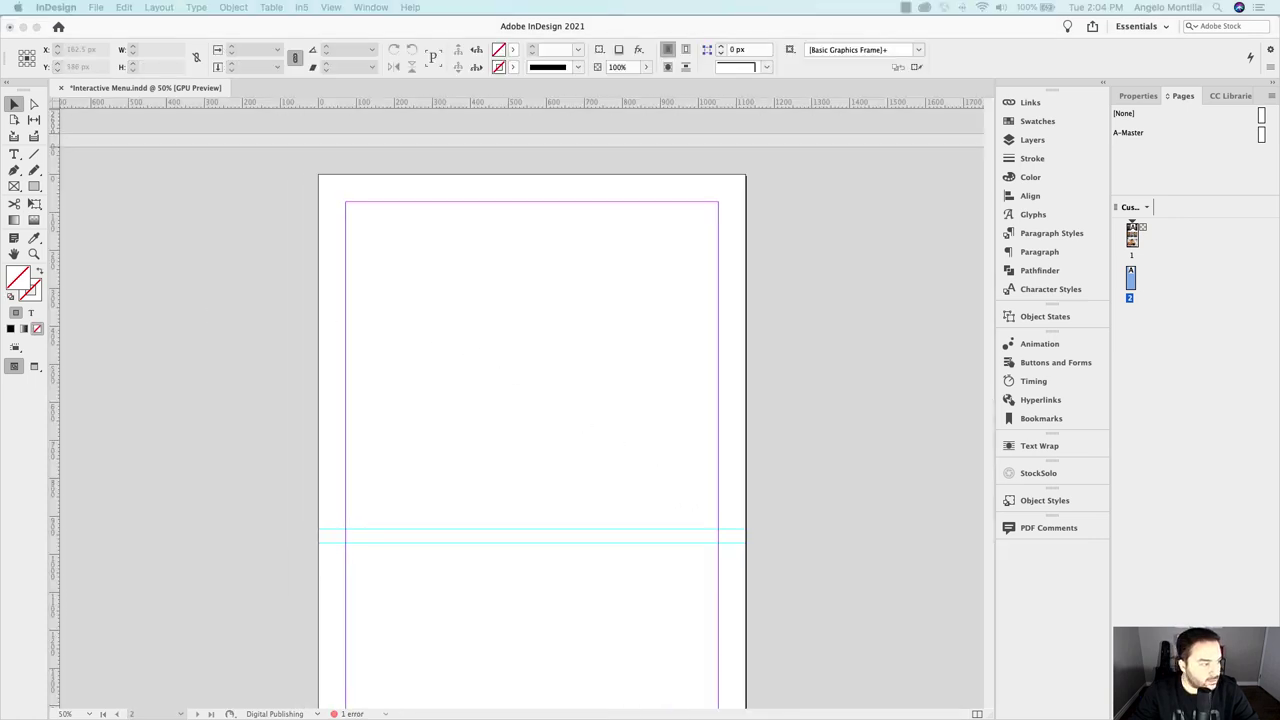
pyautogui.moveTo(514, 280); pyautogui.dragTo(529, 286)
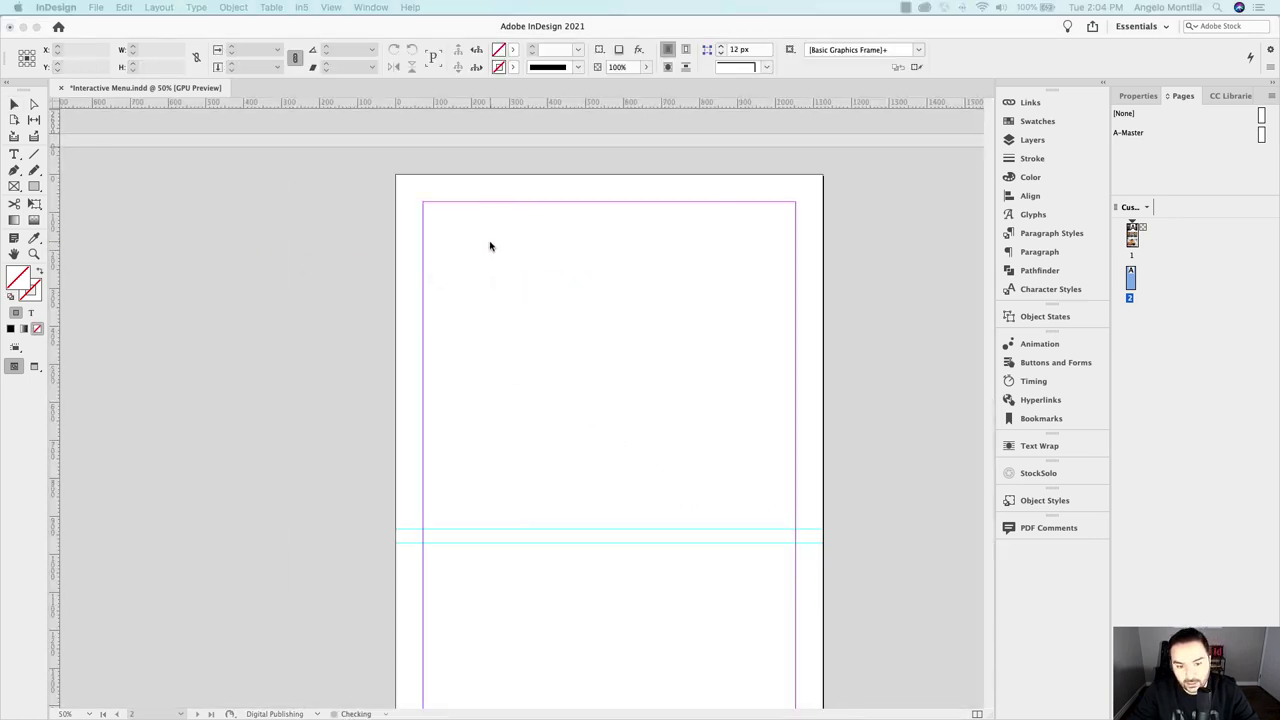
pyautogui.moveTo(396, 175); pyautogui.dragTo(918, 580)
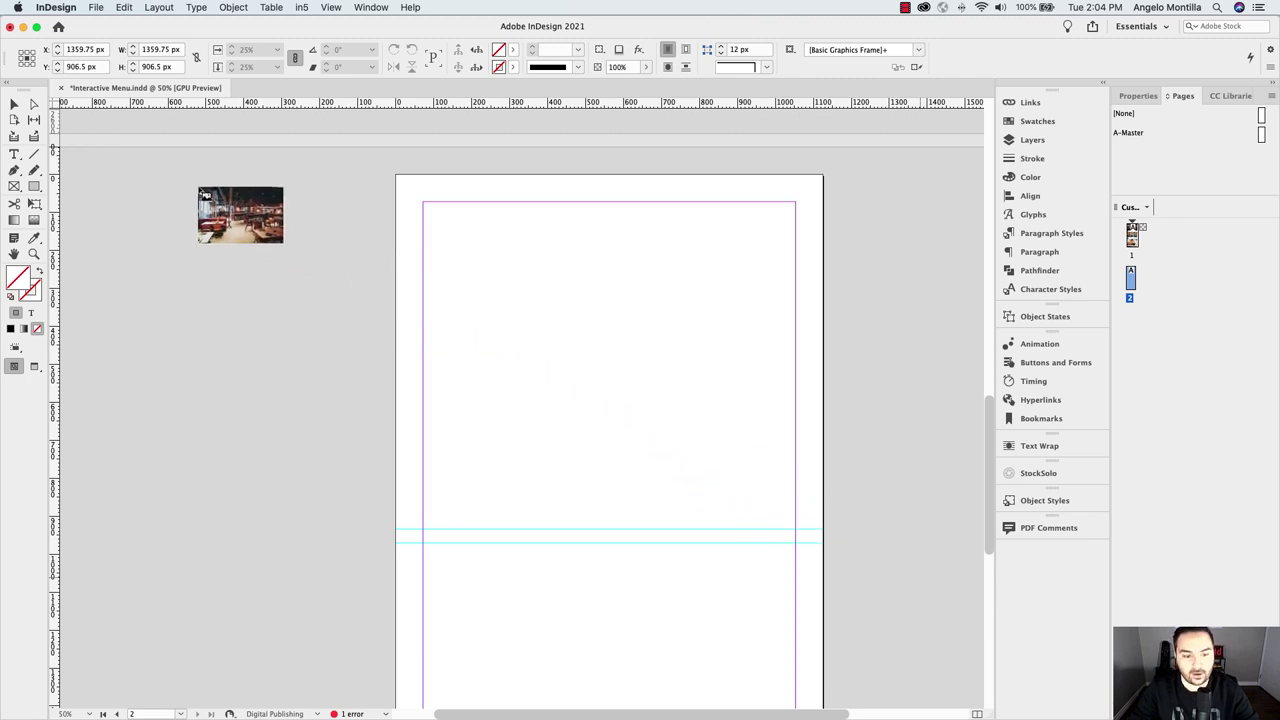
pyautogui.click(14, 104)
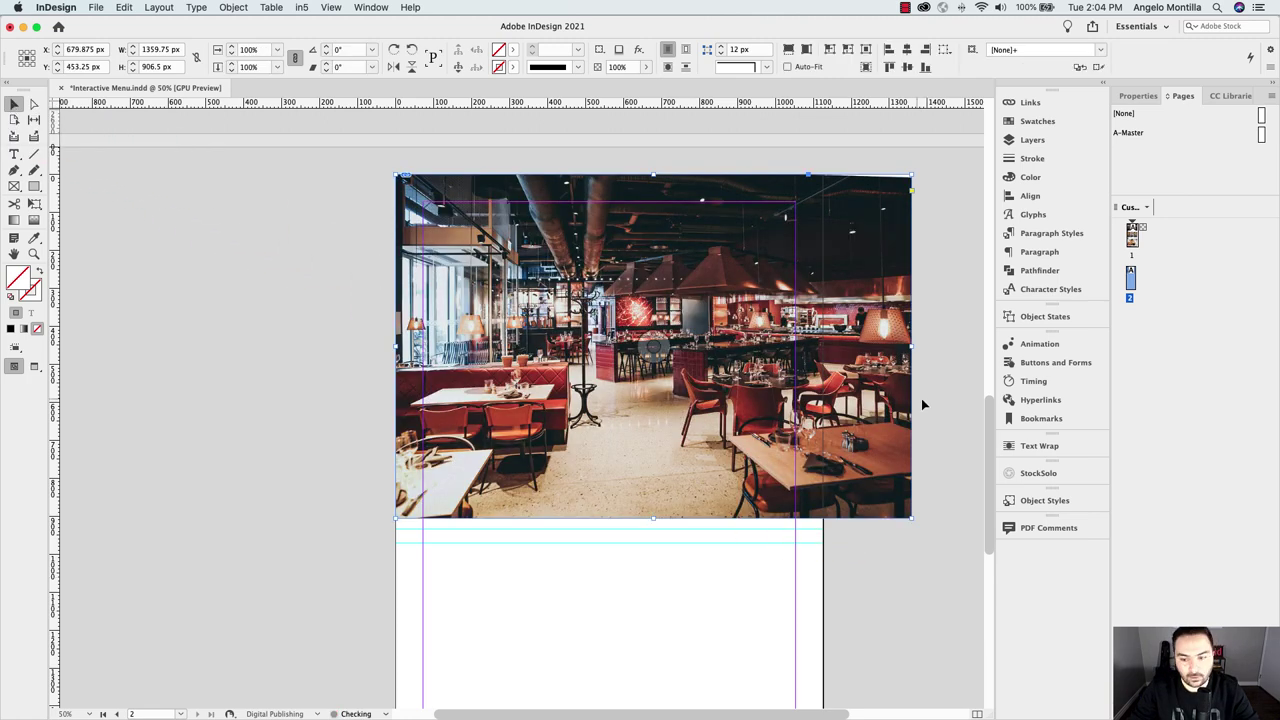
# Resize the photo's frame to 1125 px by 933 px, matching the page width and the upper guide, and fill it proportionally
pyautogui.moveTo(907, 350); pyautogui.dragTo(823, 350)
pyautogui.moveTo(609, 518); pyautogui.dragTo(610, 528)
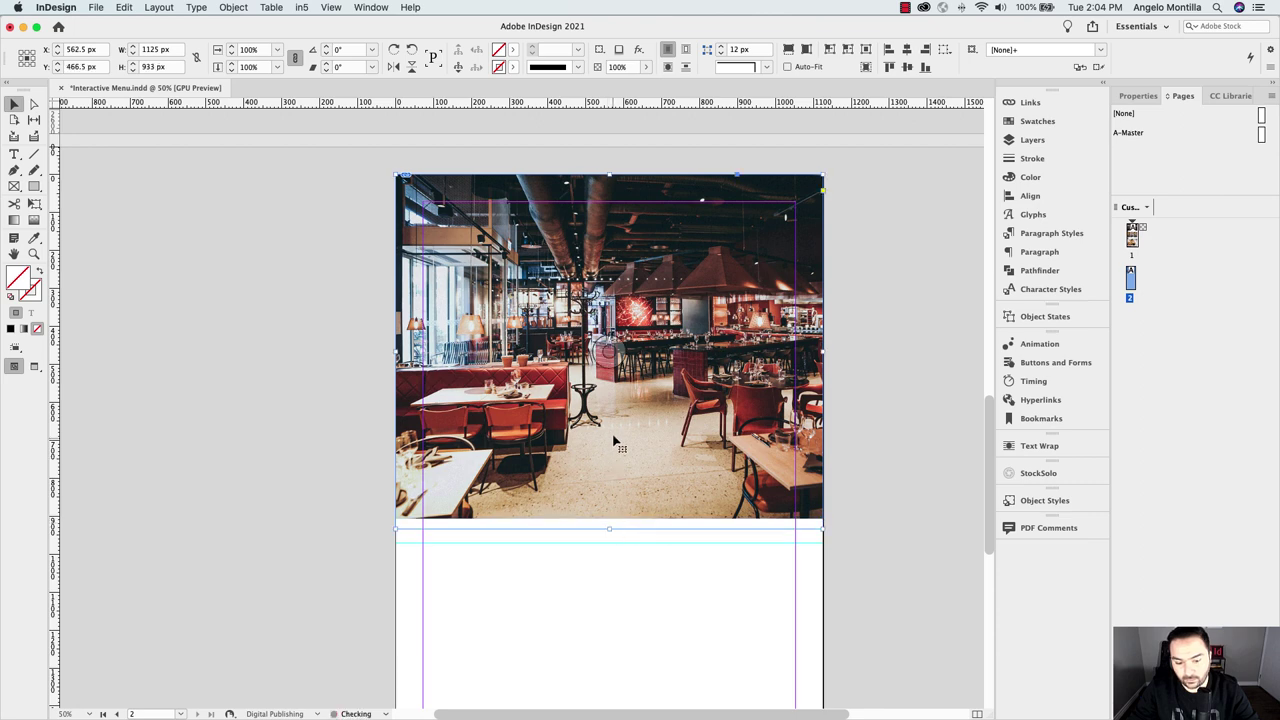
pyautogui.click(610, 353)
pyautogui.press('super+alt+shift+c')
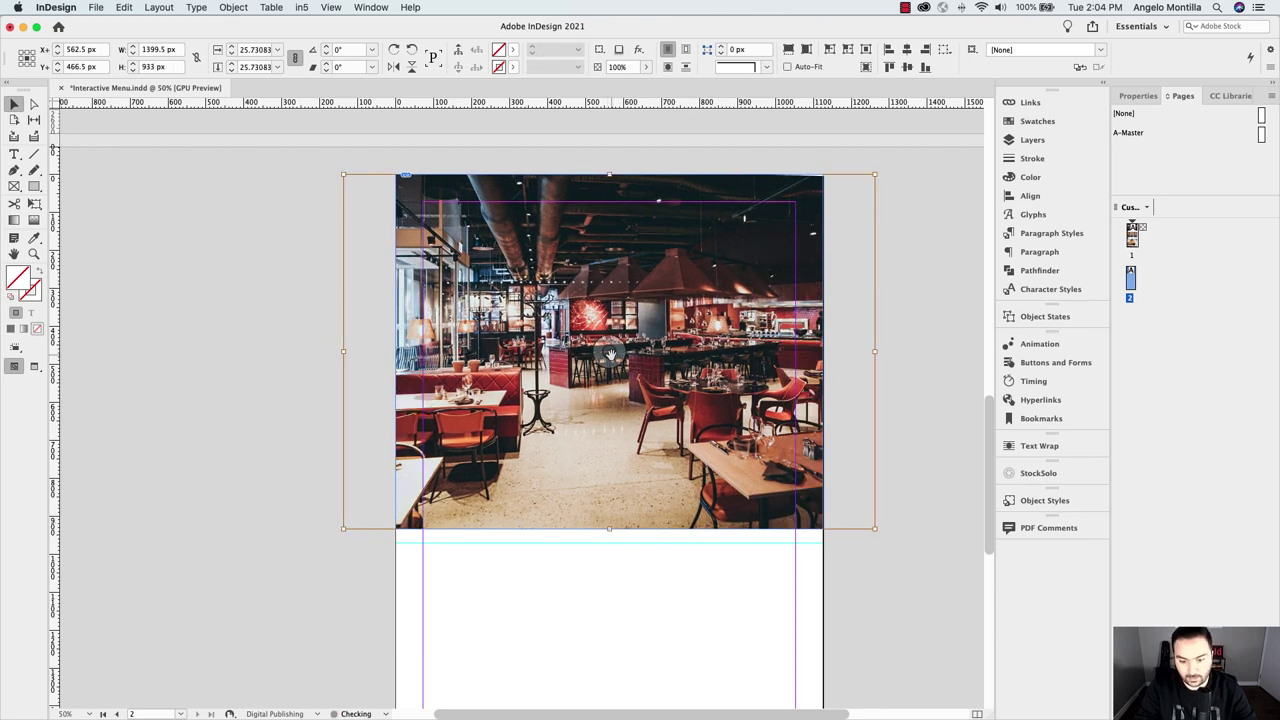
pyautogui.click(888, 351)
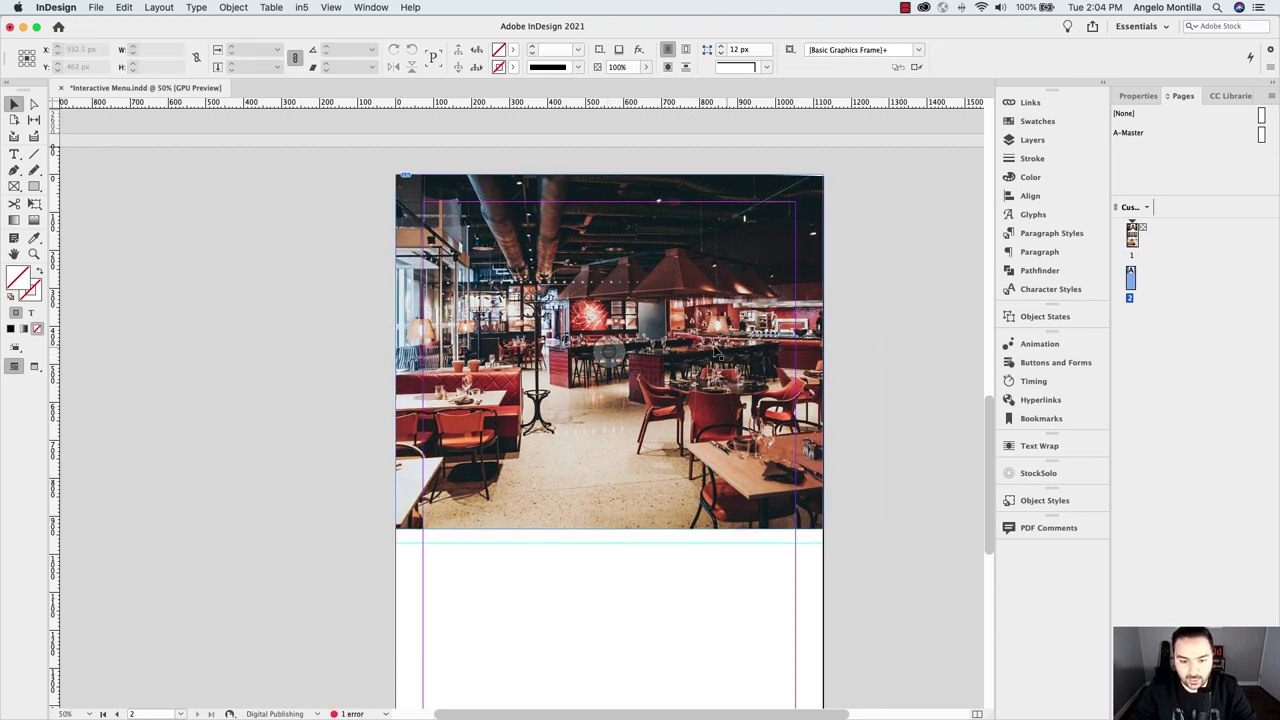
# Copy the Rustico logo from the page 1 header and paste it in place over the restaurant photo on page 2
pyautogui.scroll(1, 659, 340)
pyautogui.scroll(15, 659, 340)
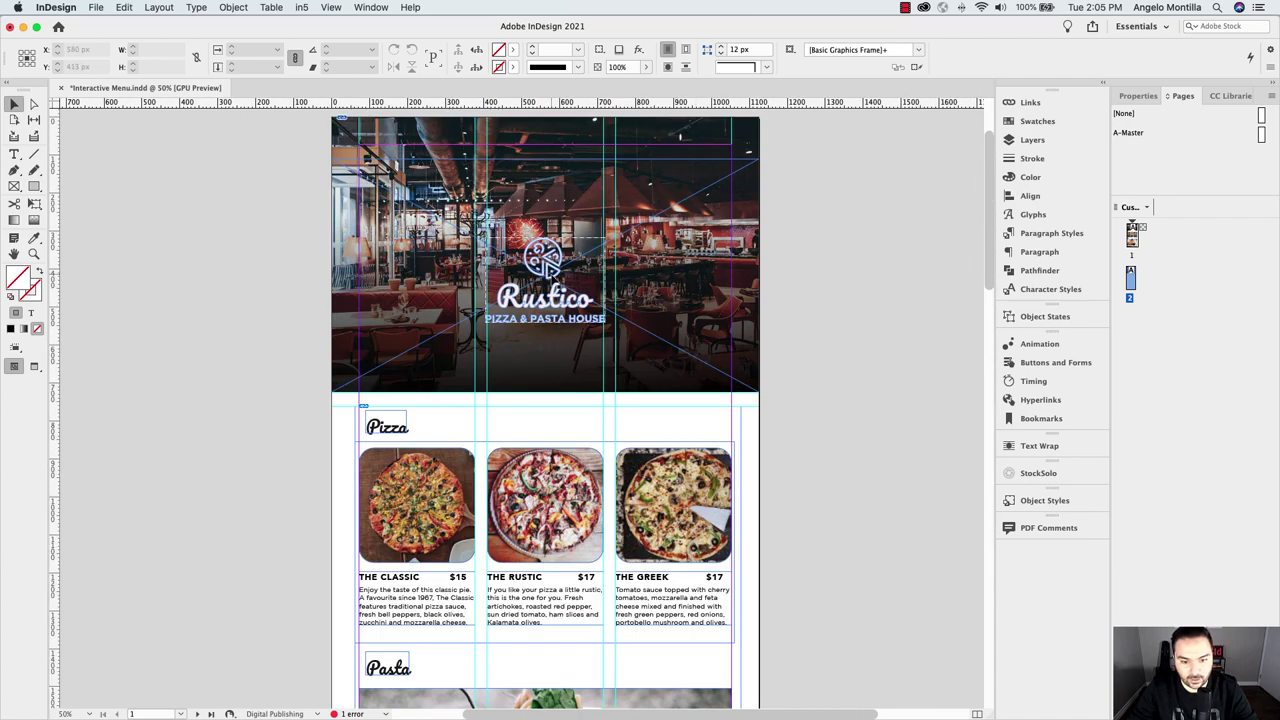
pyautogui.click(553, 279)
pyautogui.scroll(-10, 565, 250)
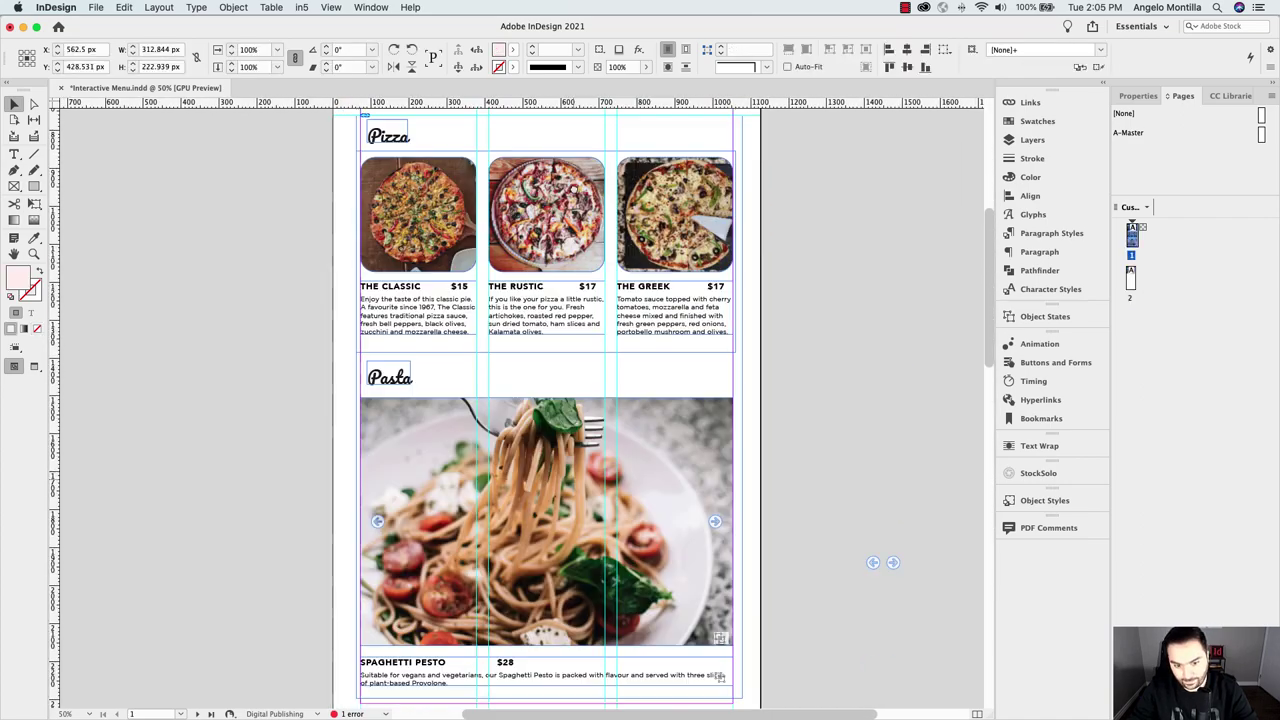
pyautogui.scroll(-8, 578, 240)
pyautogui.click(576, 434)
pyautogui.press('super+v')
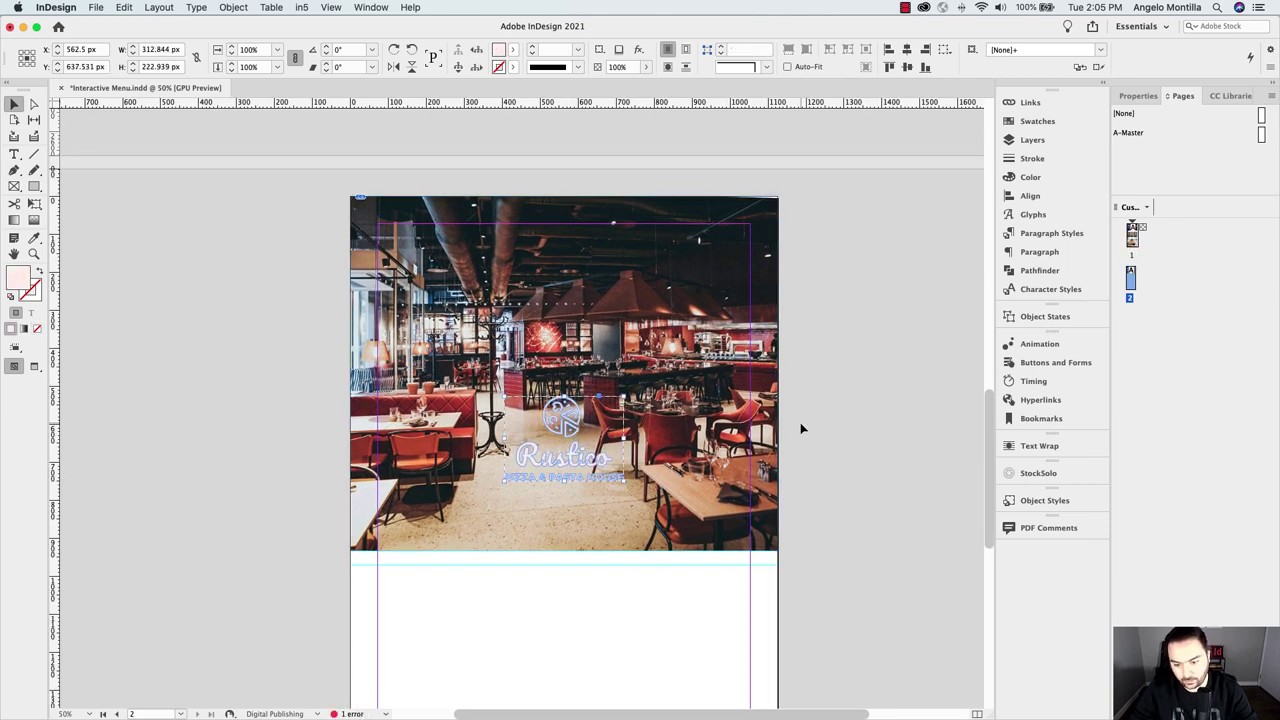
pyautogui.click(800, 428)
pyautogui.press('w')
pyautogui.press('w')
pyautogui.scroll(-2, 820, 400)
pyautogui.hscroll(-1, 820, 400)
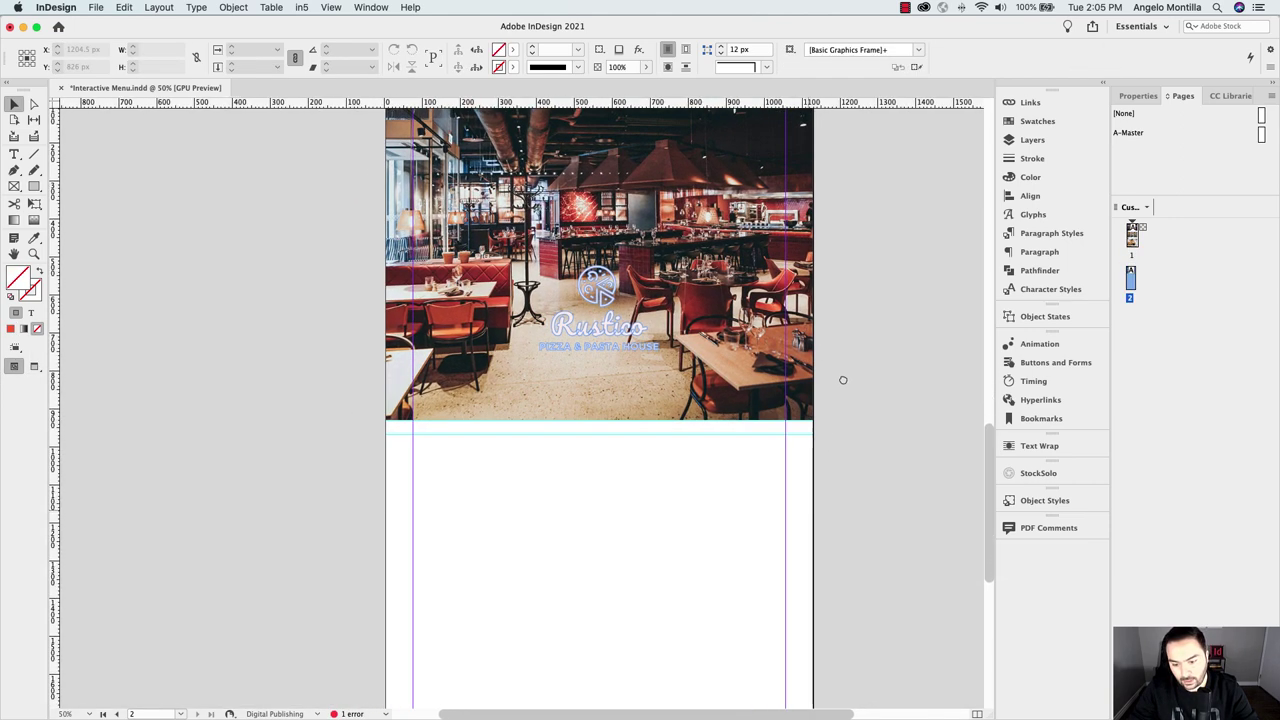
# Check the Rustico logo's arrangement options on page 2 and examine the dark overlay frame on the page 1 header photo
pyautogui.click(616, 342)
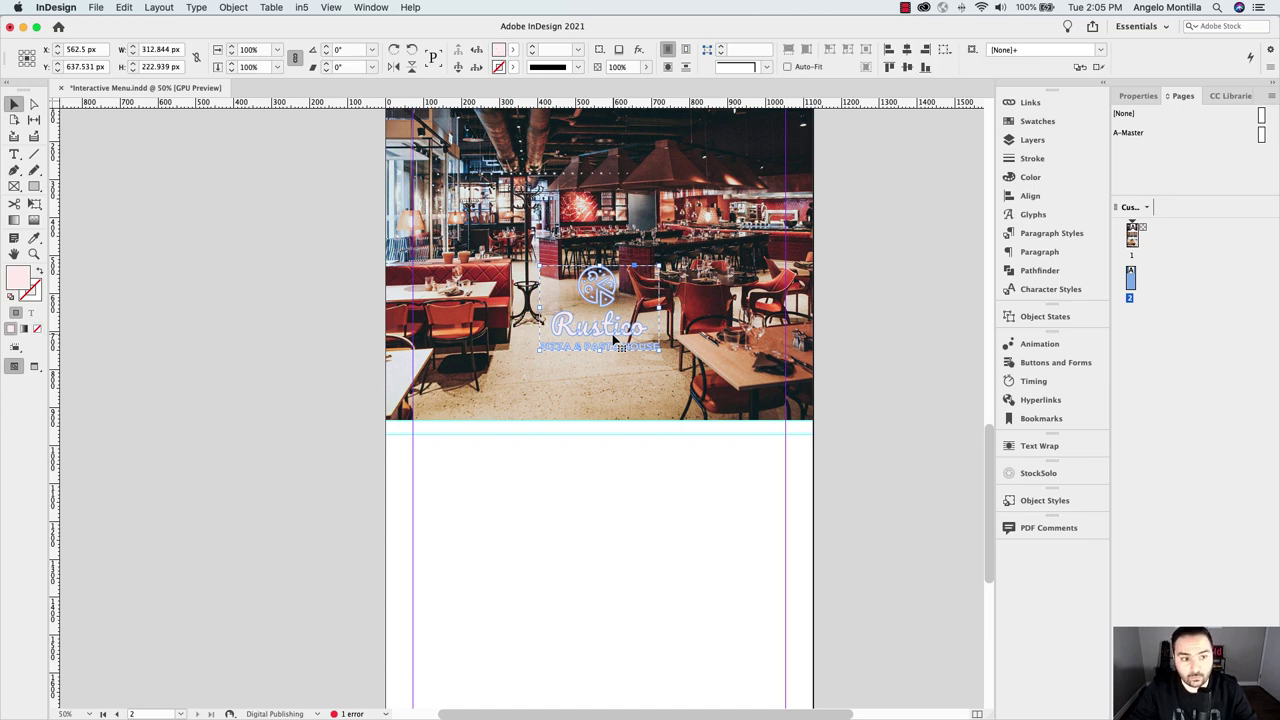
pyautogui.click(234, 7)
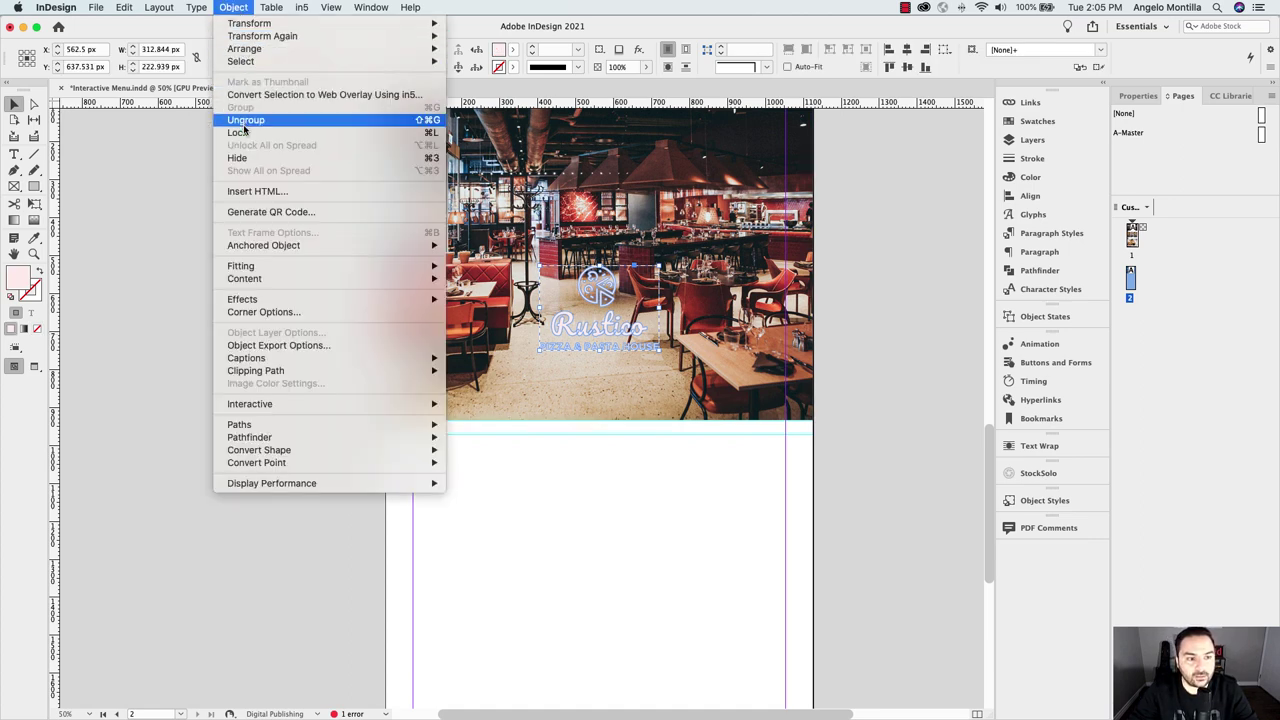
pyautogui.moveTo(258, 49)
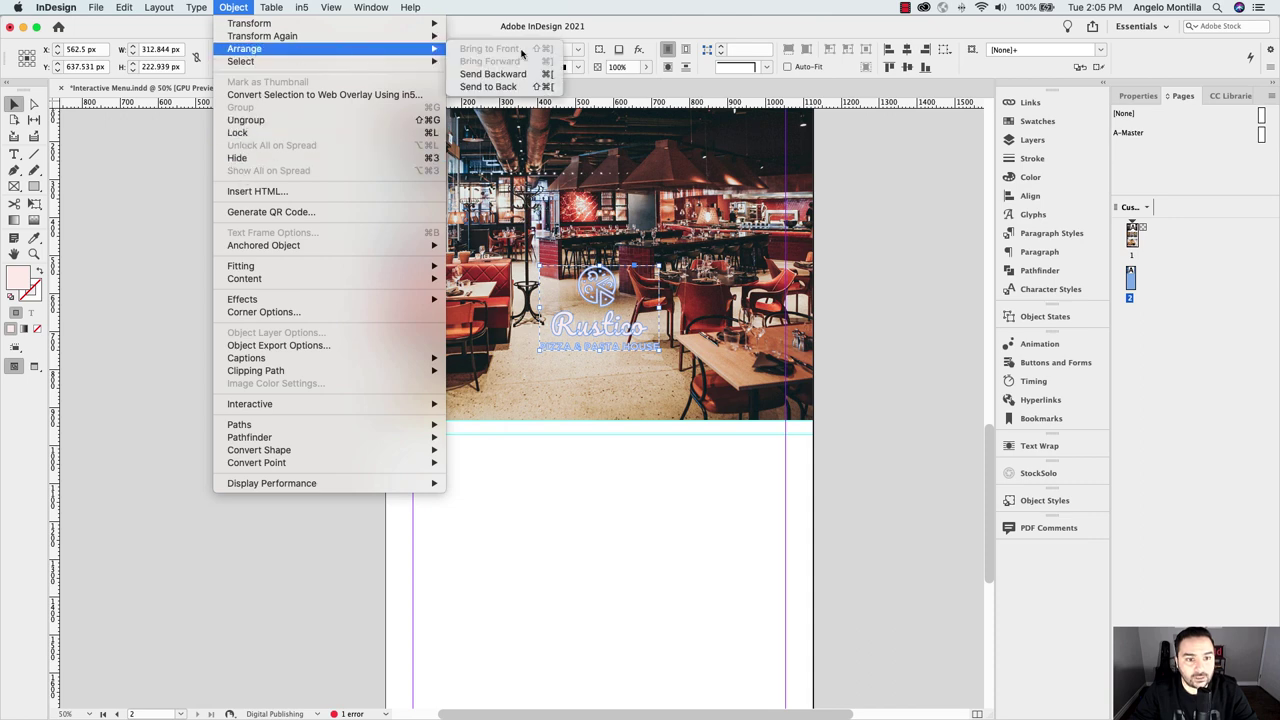
pyautogui.click(837, 259)
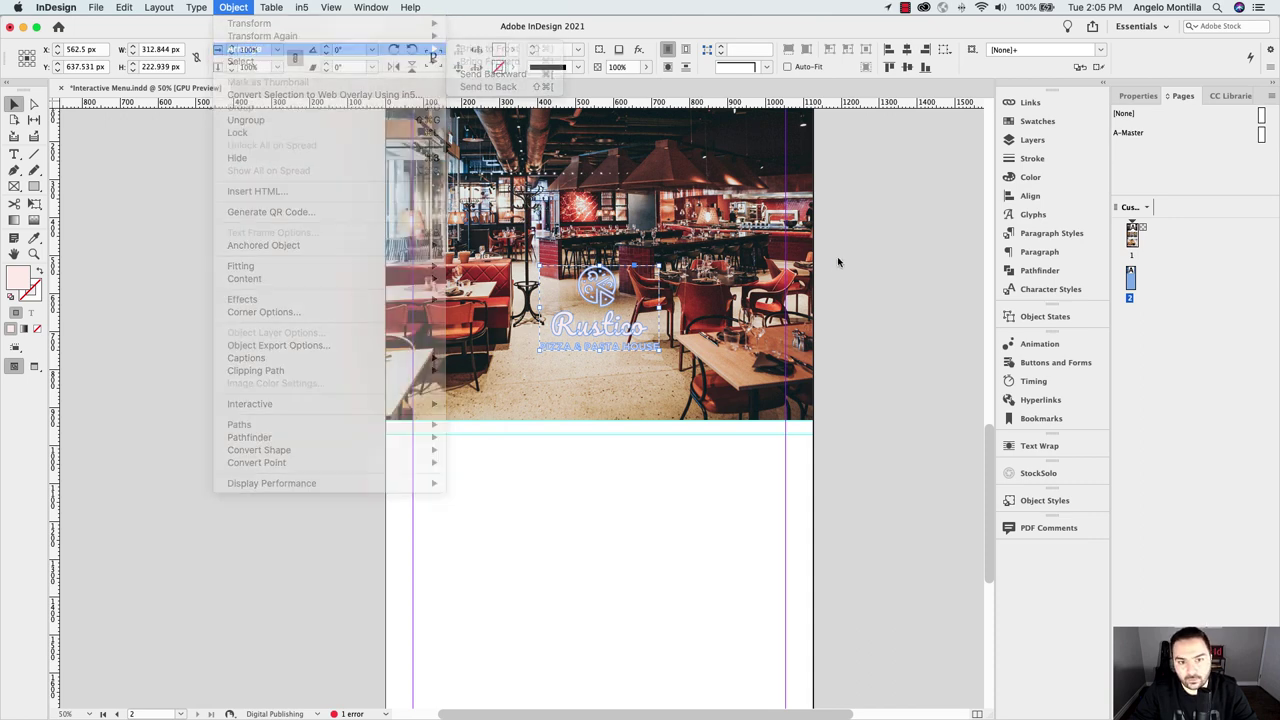
pyautogui.click(823, 267)
pyautogui.scroll(15, 892, 292)
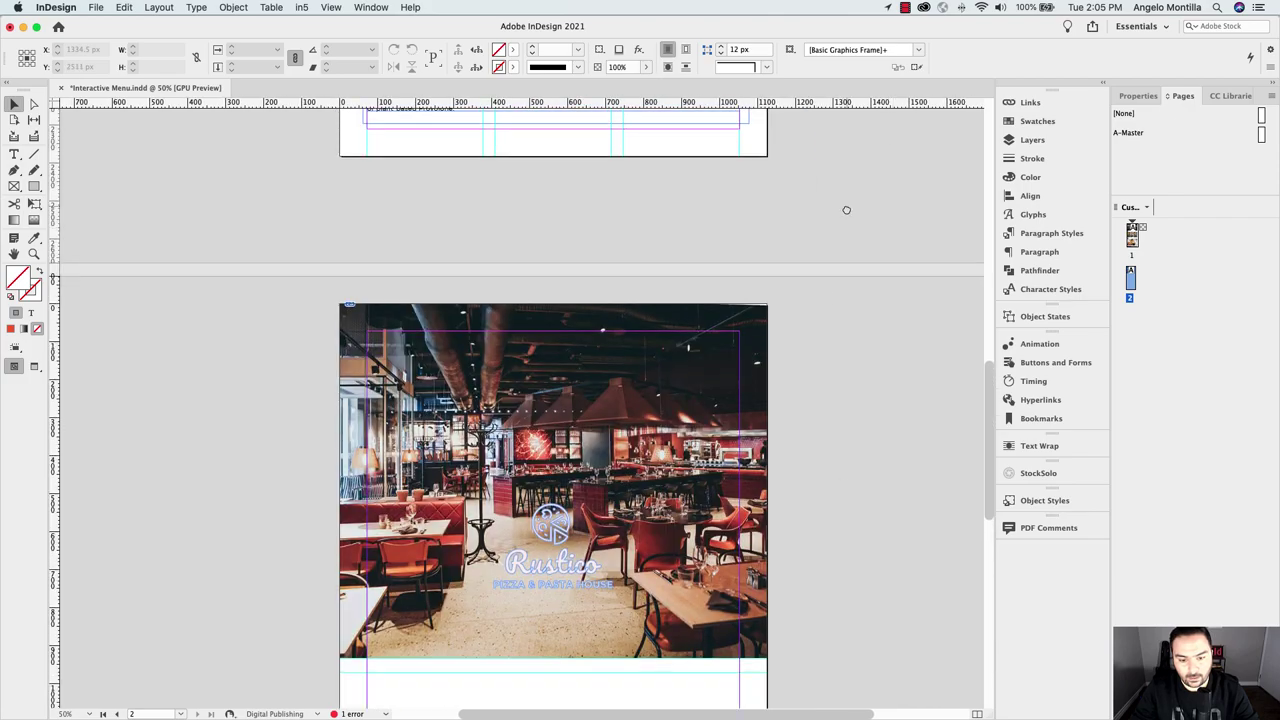
pyautogui.click(750, 437)
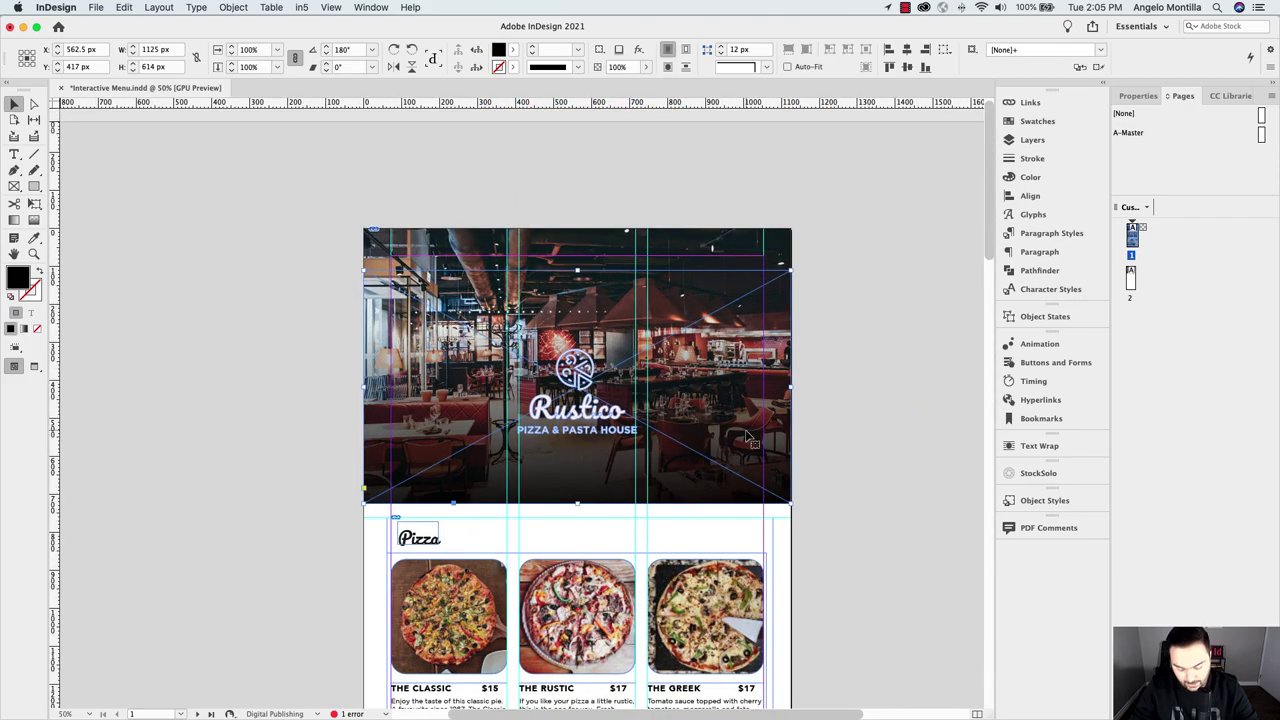
pyautogui.scroll(-15, 785, 585)
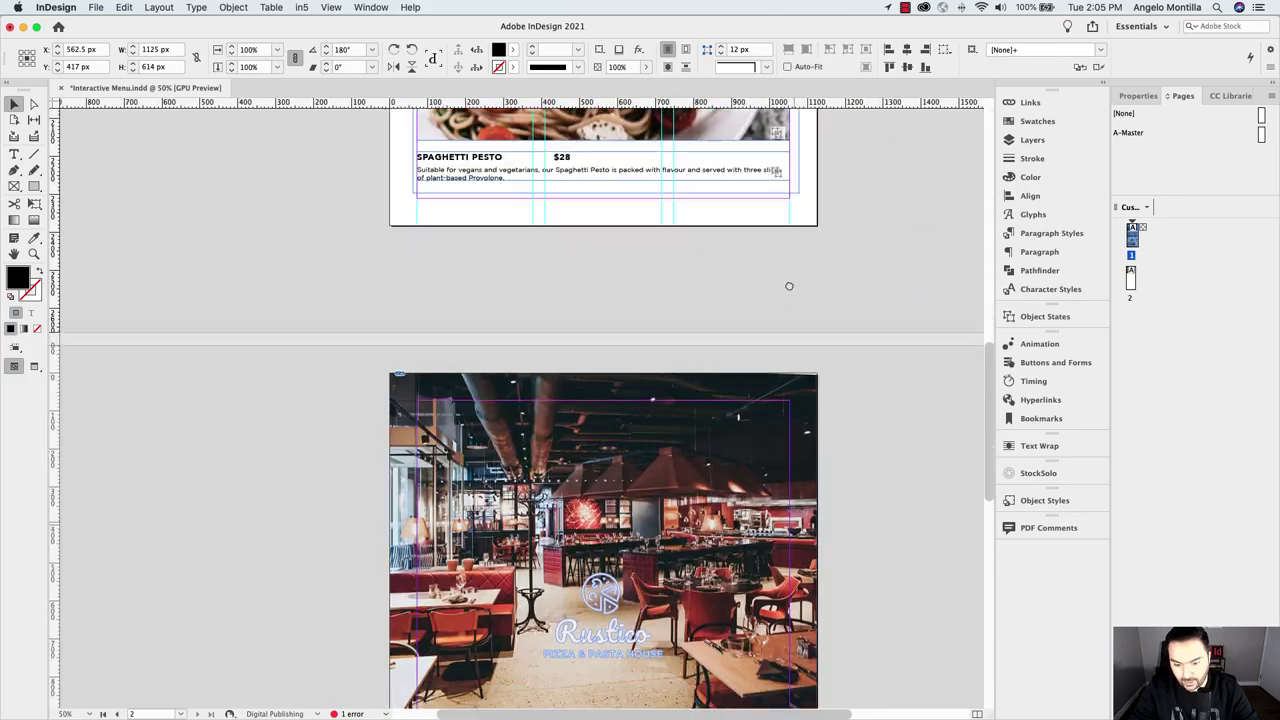
pyautogui.scroll(-5, 885, 581)
pyautogui.click(786, 306)
pyautogui.hscroll(2, 786, 306)
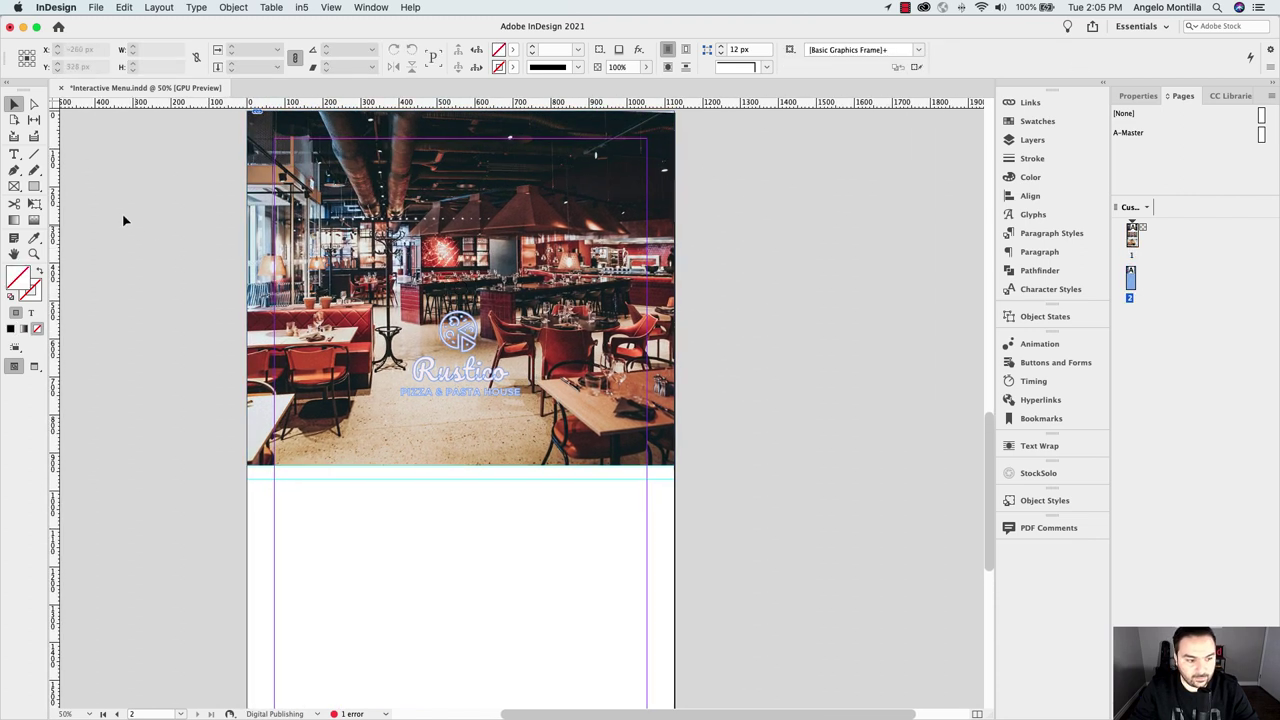
# Draw a 1125 px by 541 px rectangle frame over the lower part of page 2's restaurant photo and fill it with Black
pyautogui.click(15, 186)
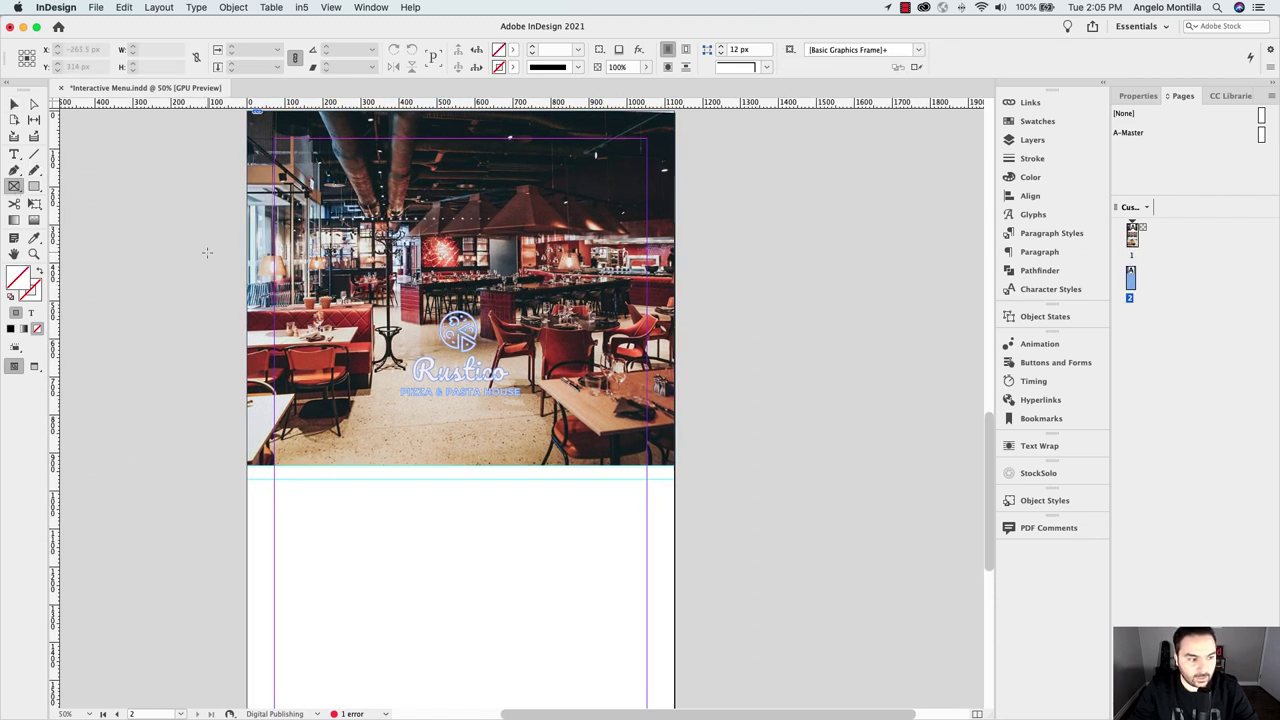
pyautogui.moveTo(245, 262); pyautogui.dragTo(675, 465)
pyautogui.click(14, 104)
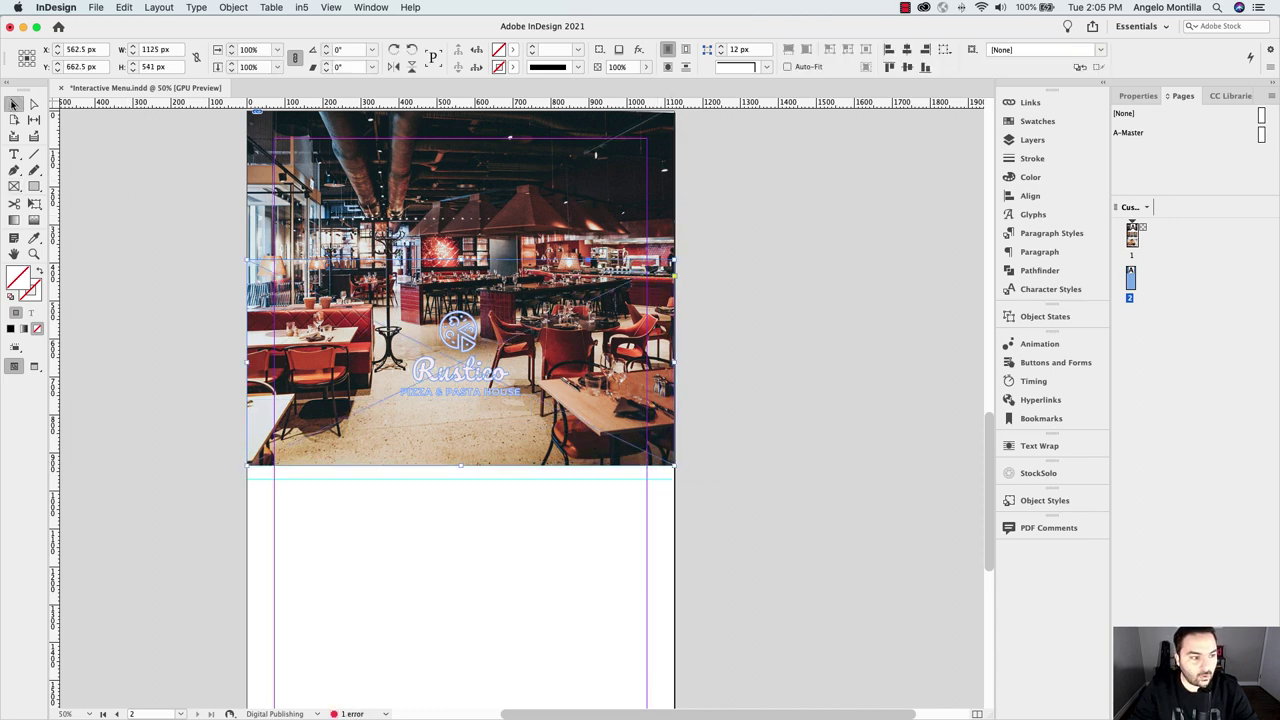
pyautogui.click(1037, 121)
pyautogui.click(874, 186)
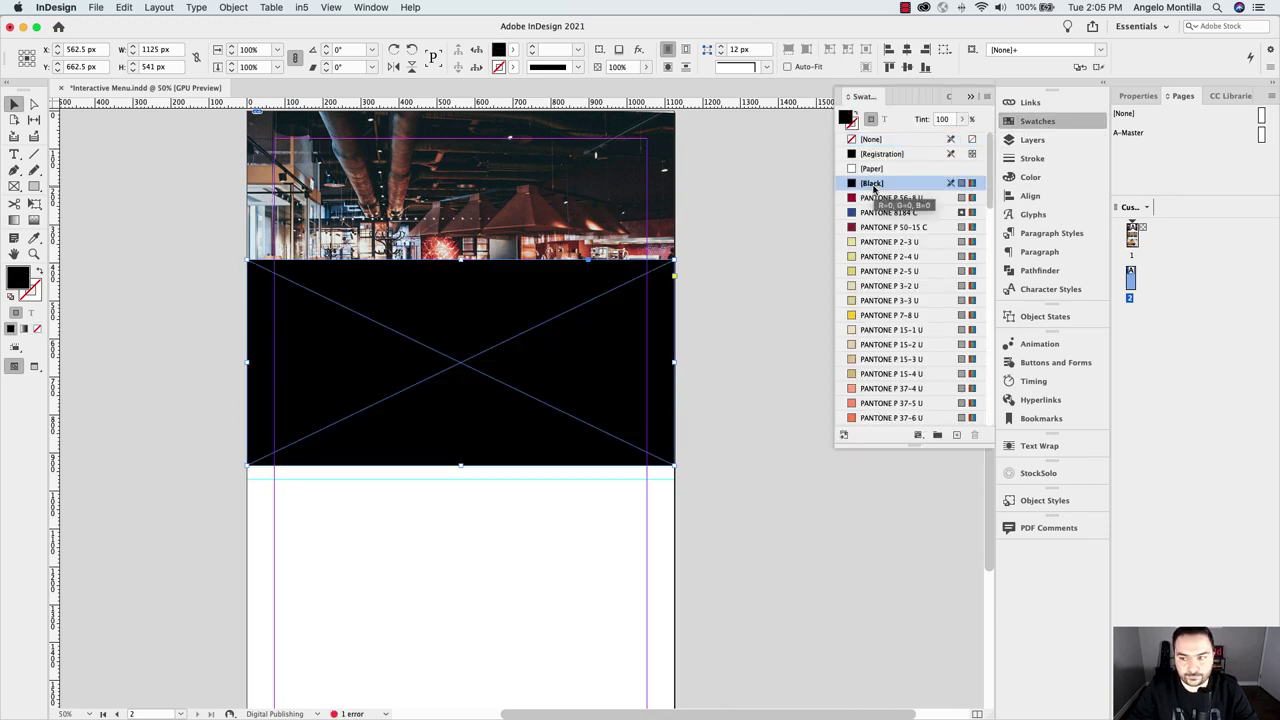
# Add a linear Gradient Feather effect at an angle of 83° to the black frame
pyautogui.click(1138, 96)
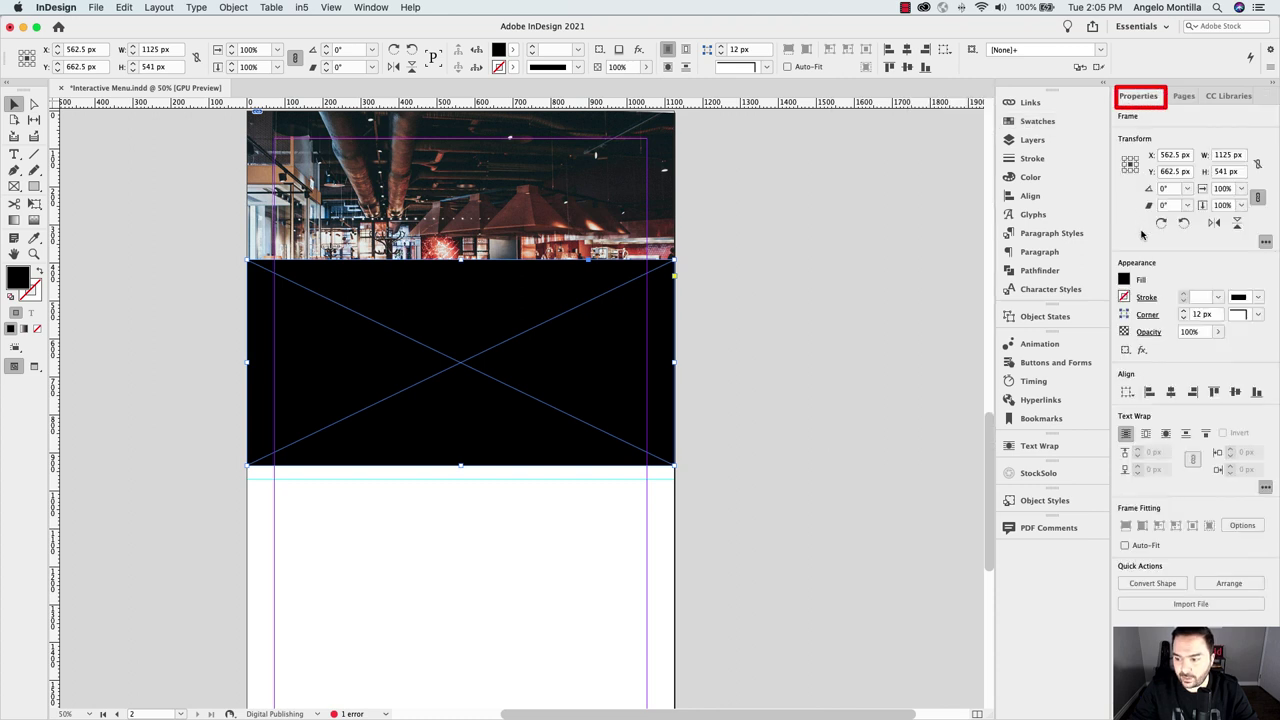
pyautogui.click(1143, 352)
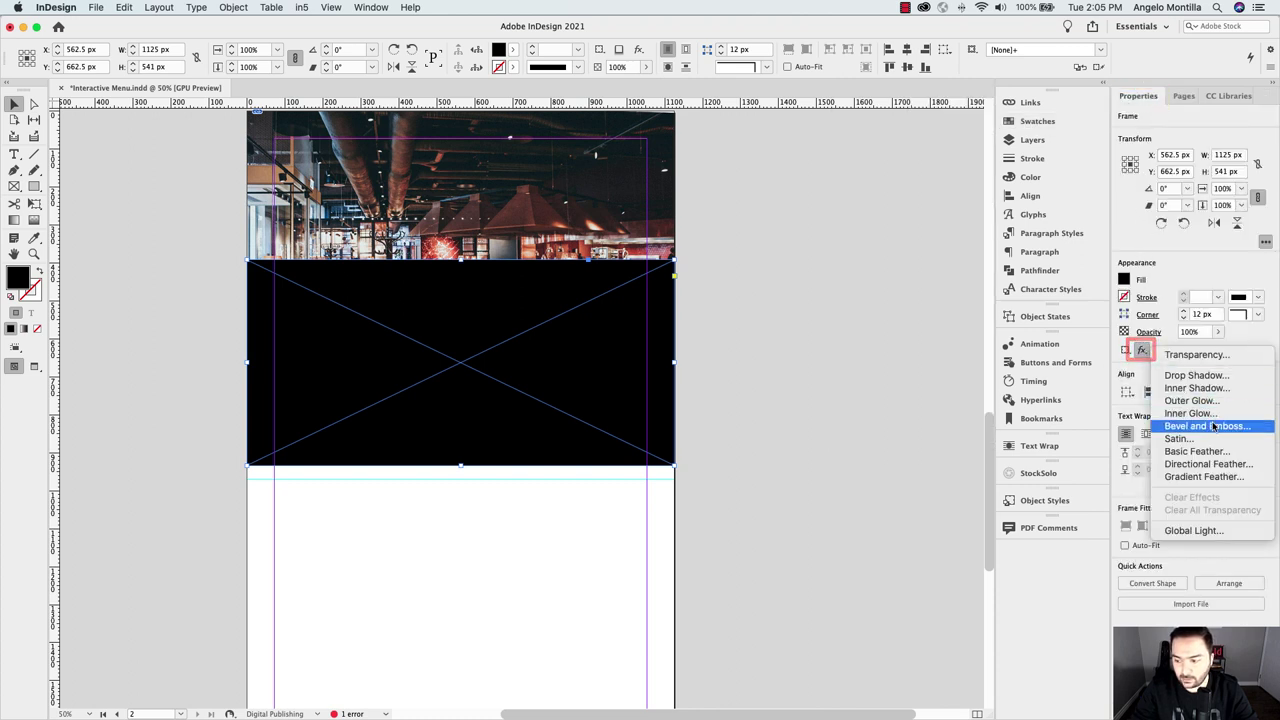
pyautogui.click(1214, 478)
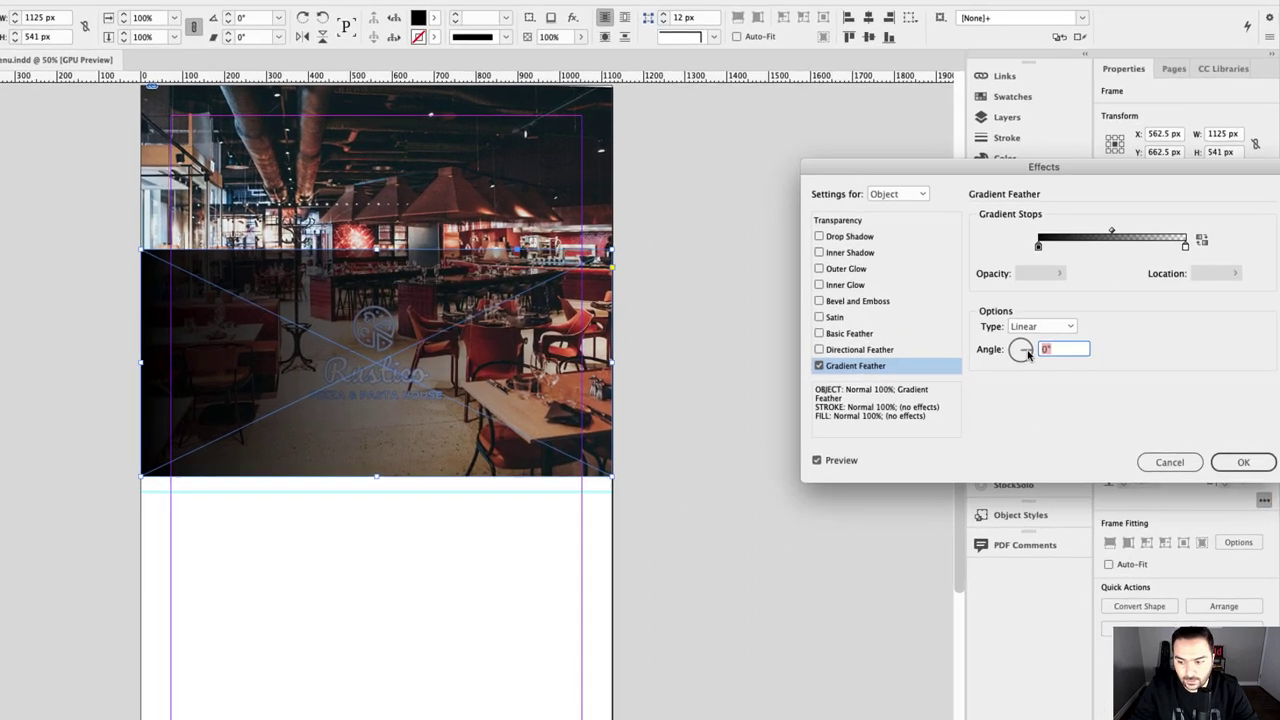
pyautogui.click(1047, 349)
pyautogui.moveTo(957, 346); pyautogui.dragTo(956, 346)
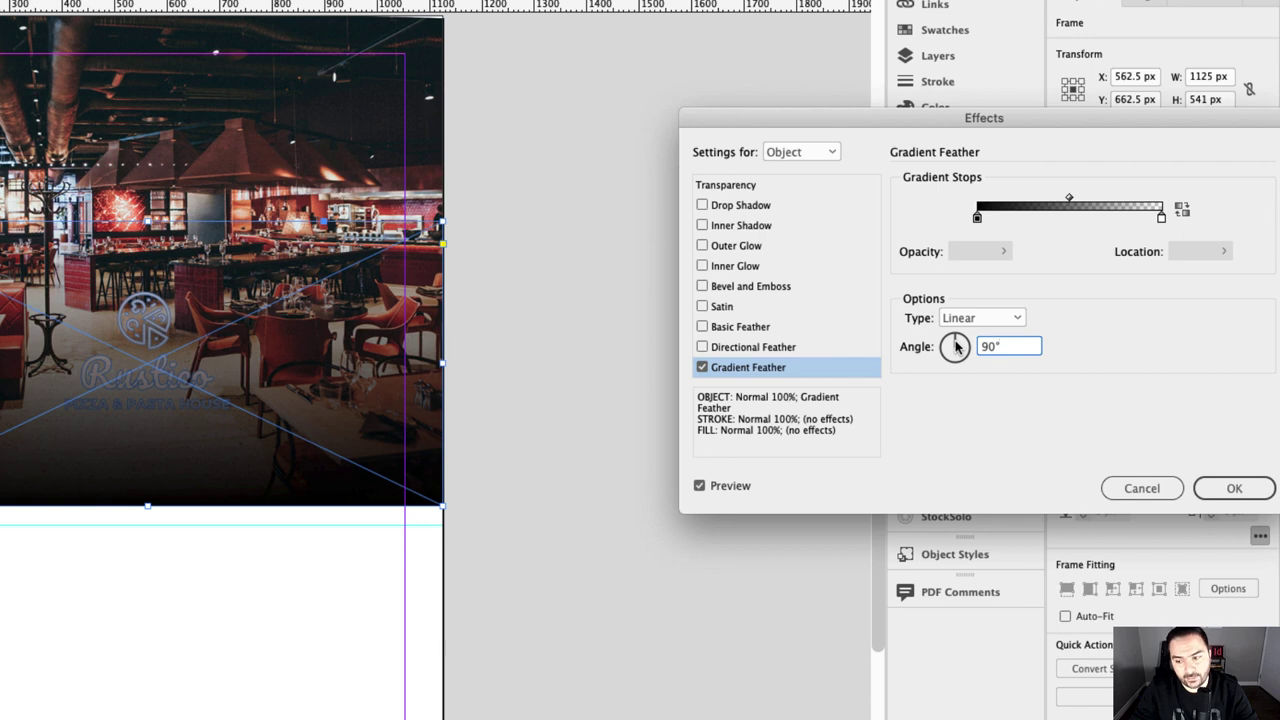
pyautogui.moveTo(955, 346); pyautogui.dragTo(957, 346)
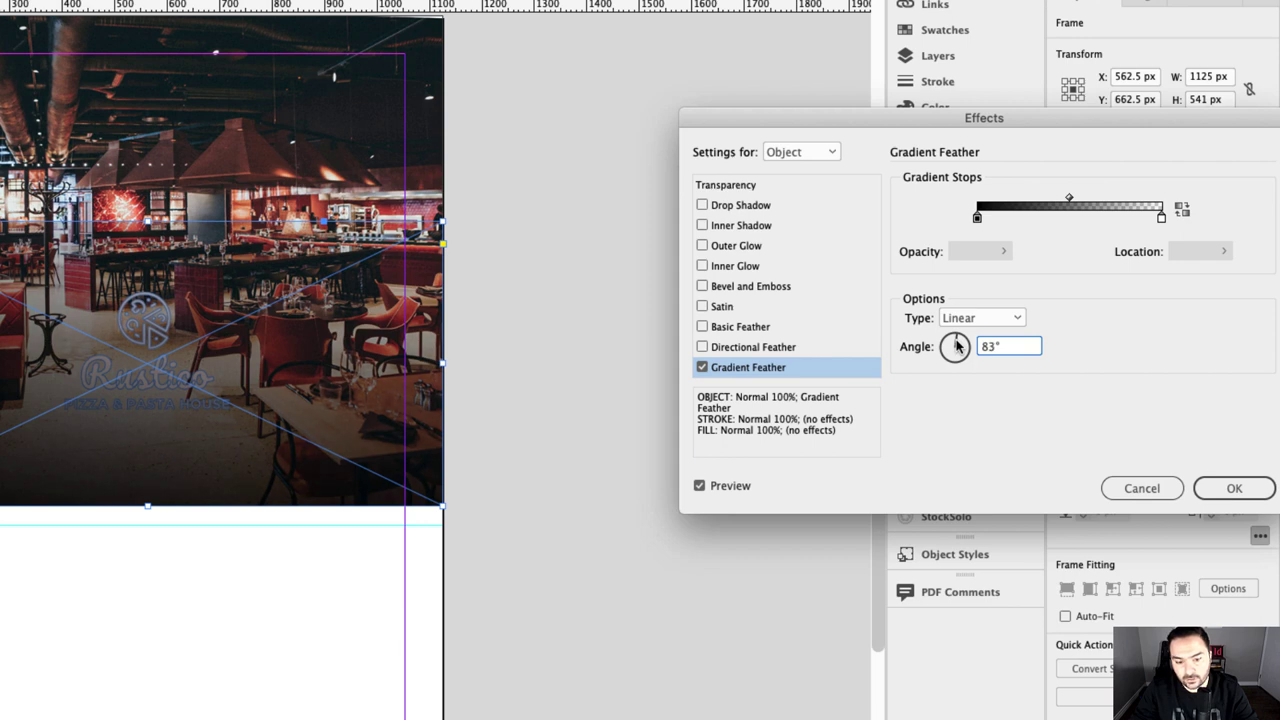
# Move the feather's transparent end stop slightly inward, set the gradient midpoint to 42.53%, and apply the effect
pyautogui.moveTo(1069, 198)
pyautogui.mouseDown()
pyautogui.moveTo(1041, 203)
pyautogui.moveTo(1051, 198)
pyautogui.mouseUp()
pyautogui.click(1160, 218)
pyautogui.moveTo(1160, 218)
pyautogui.mouseDown()
pyautogui.moveTo(1123, 216)
pyautogui.moveTo(1134, 216)
pyautogui.moveTo(1124, 230)
pyautogui.moveTo(1146, 216)
pyautogui.mouseUp()
pyautogui.moveTo(1046, 198); pyautogui.dragTo(1057, 197)
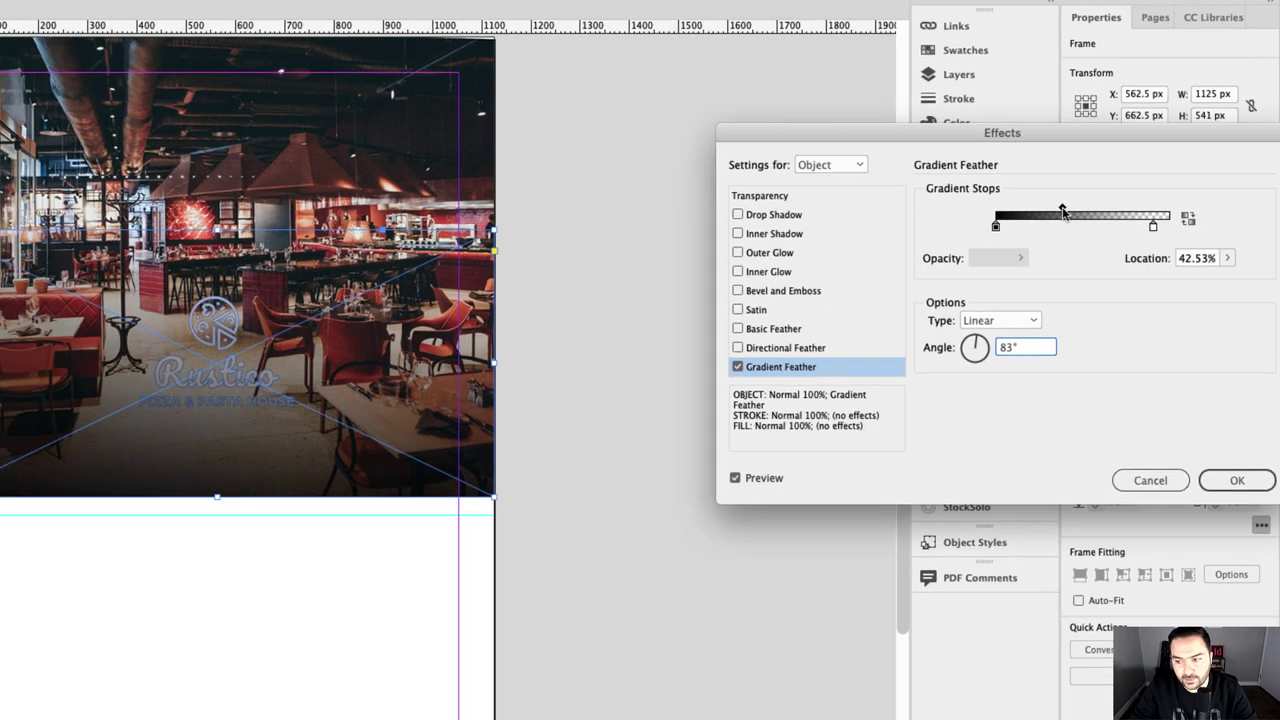
pyautogui.click(1236, 481)
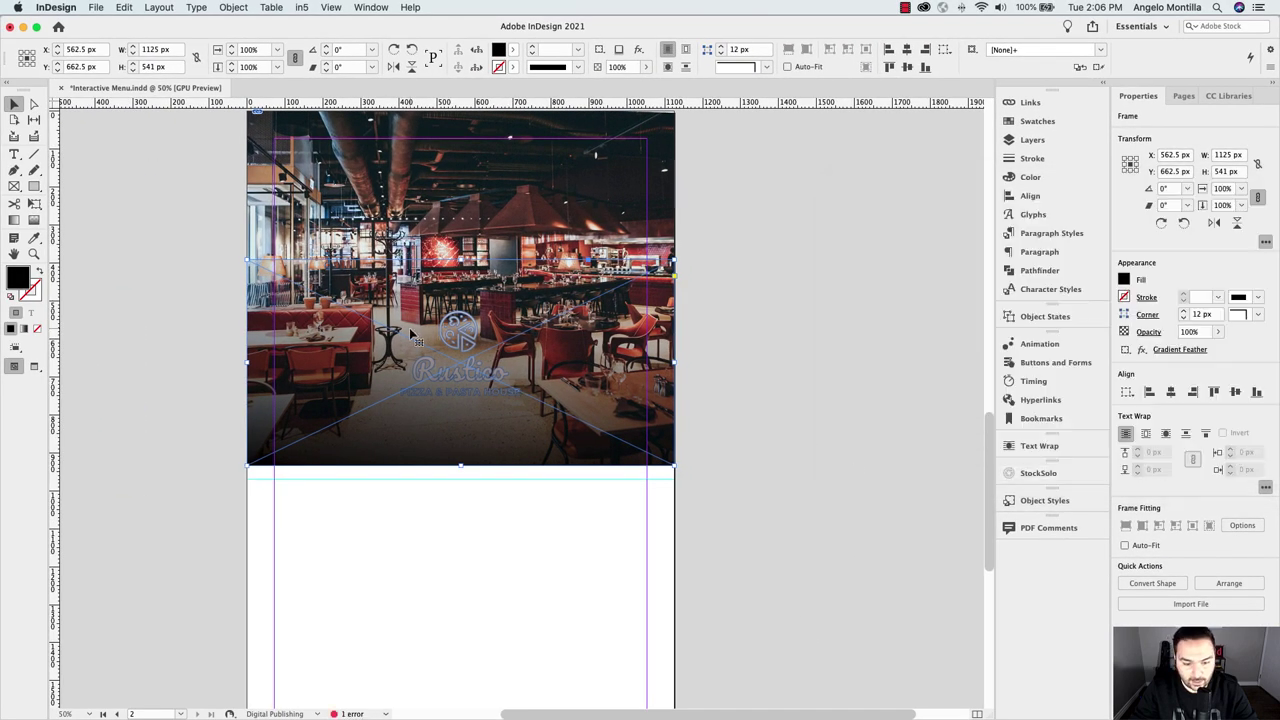
# Bring the Rustico logo on page 2 in front of the black gradient overlay and deselect it
pyautogui.click(462, 356)
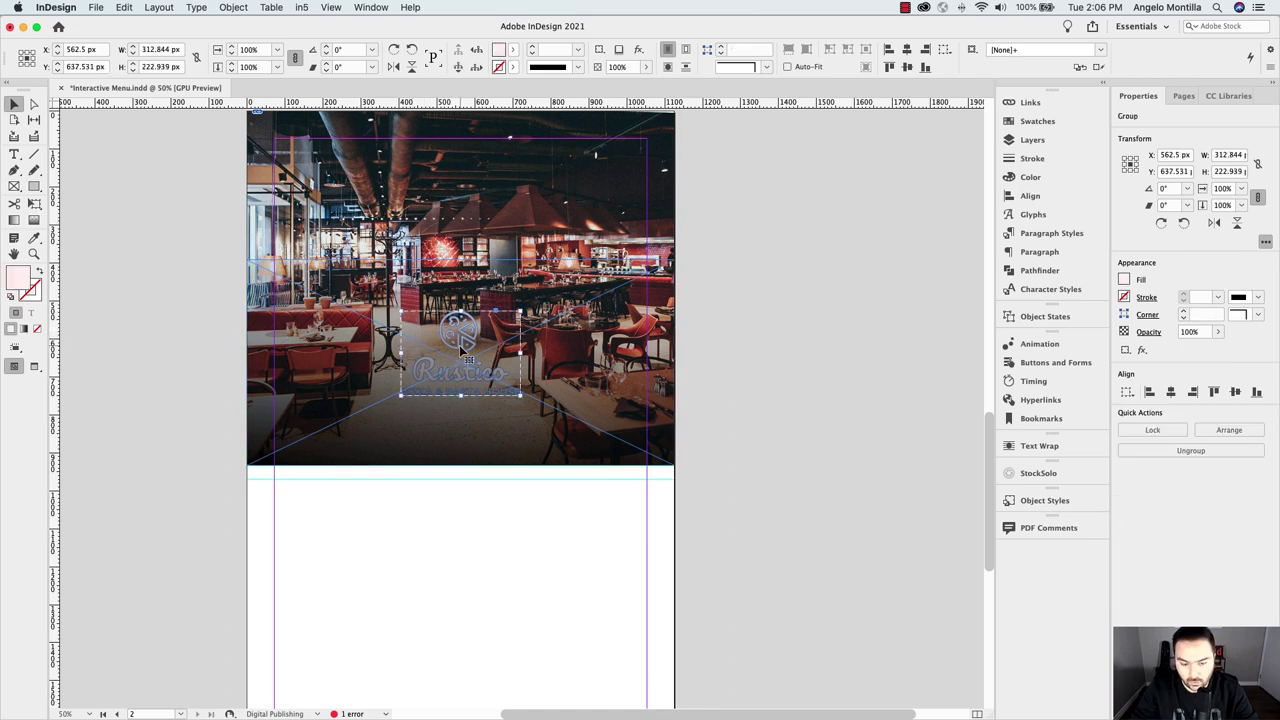
pyautogui.moveTo(460, 351); pyautogui.dragTo(460, 351)
pyautogui.click(716, 343)
# Preview page 2 without guides and compare its header and empty lower area with the page 1 layout
pyautogui.press('w')
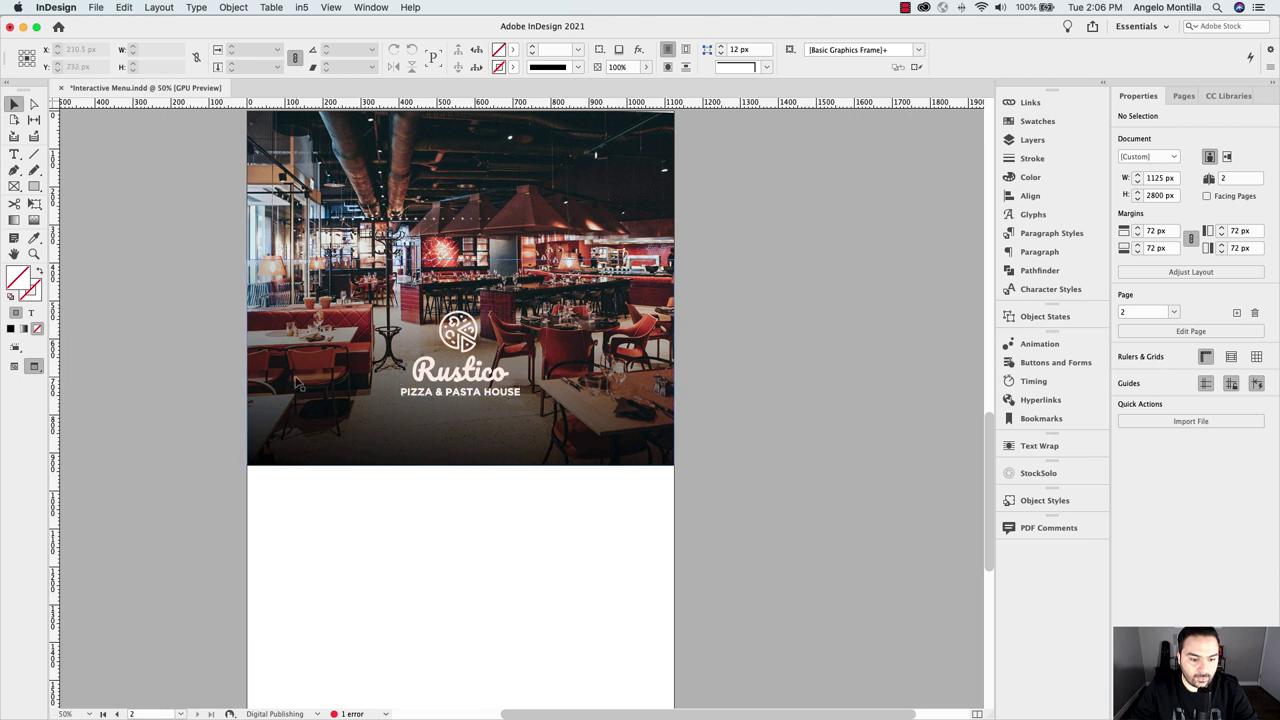
pyautogui.scroll(-5, 576, 491)
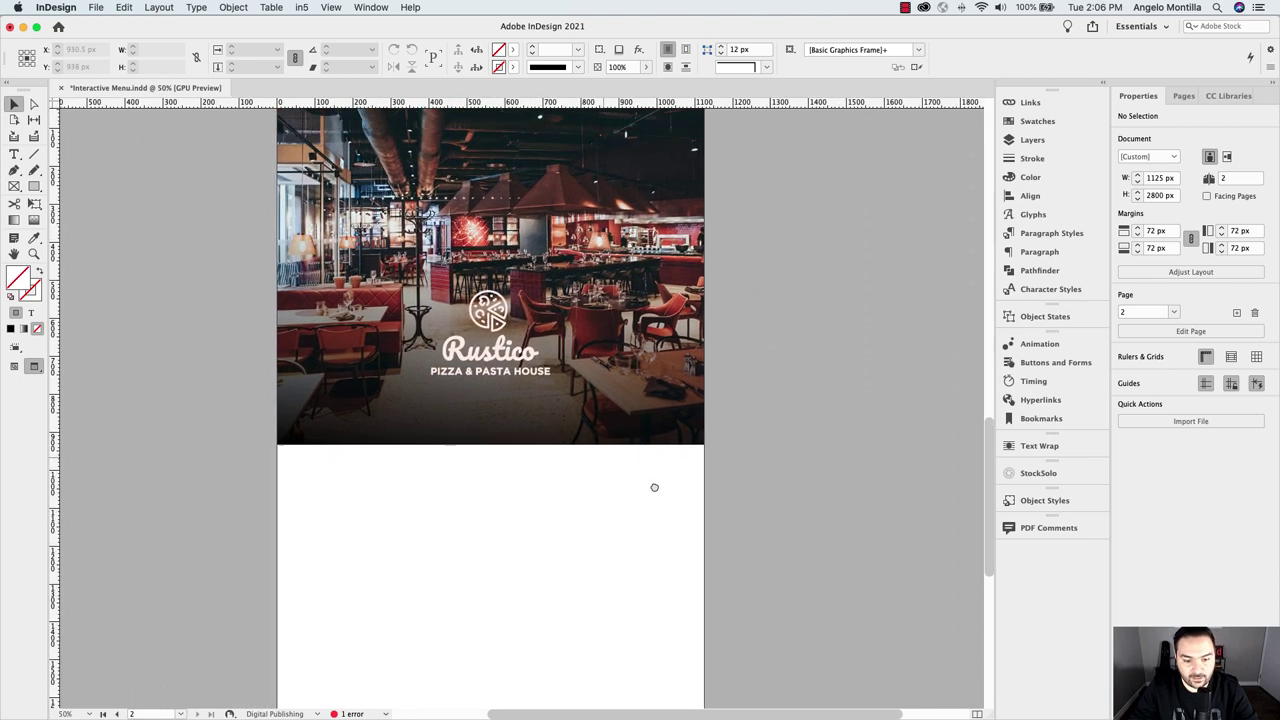
pyautogui.moveTo(576, 491); pyautogui.dragTo(563, 331)
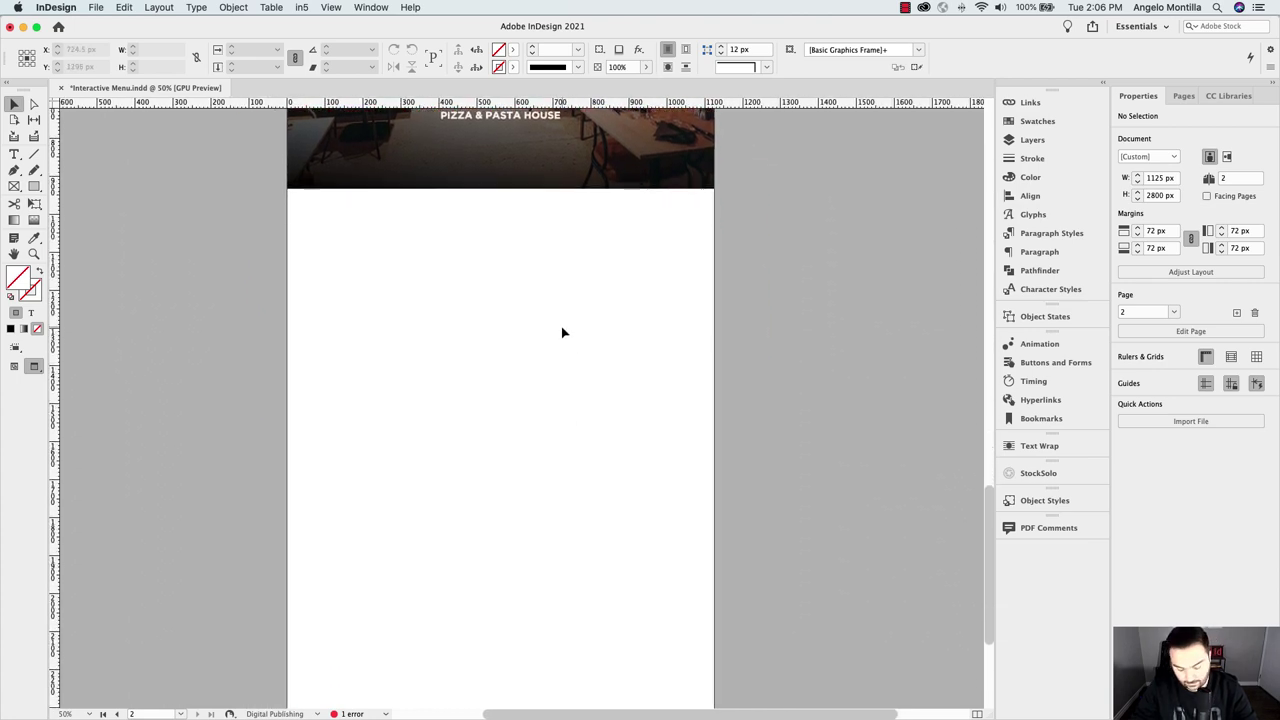
pyautogui.press('w')
pyautogui.moveTo(469, 272); pyautogui.dragTo(363, 485)
pyautogui.moveTo(517, 458); pyautogui.dragTo(671, 486)
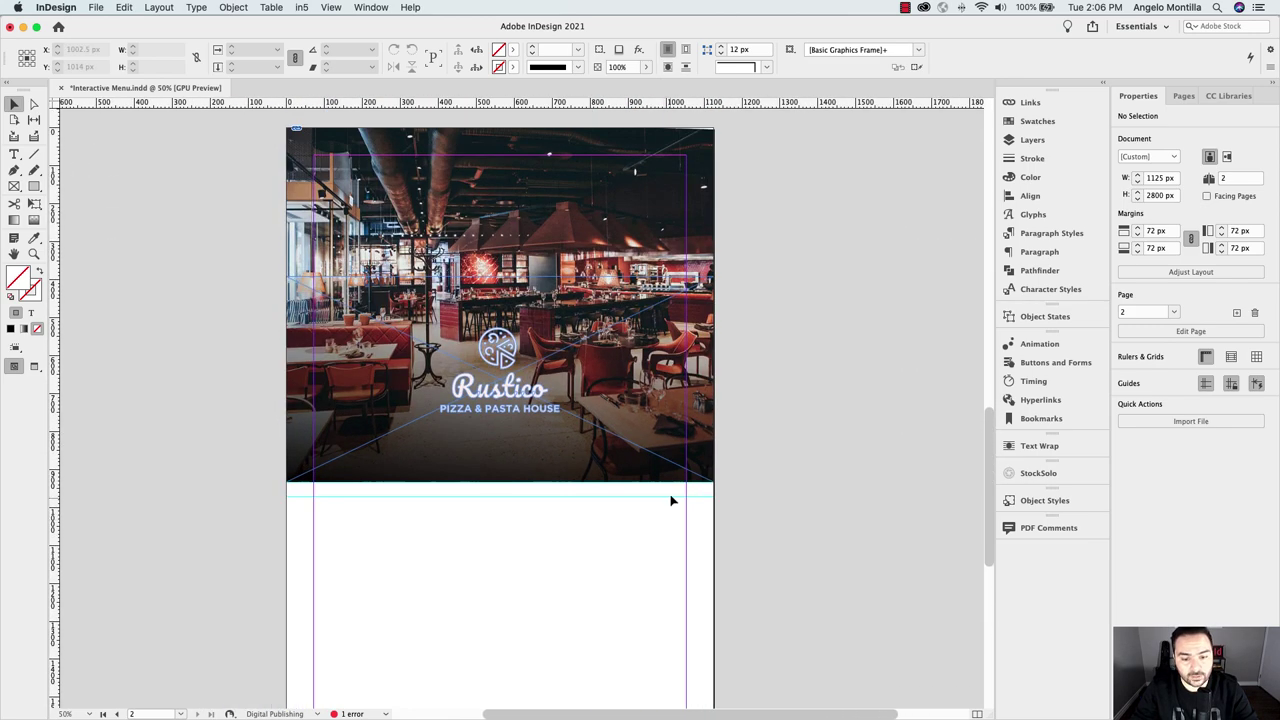
pyautogui.press('super+minus')
pyautogui.scroll(3, 652, 446)
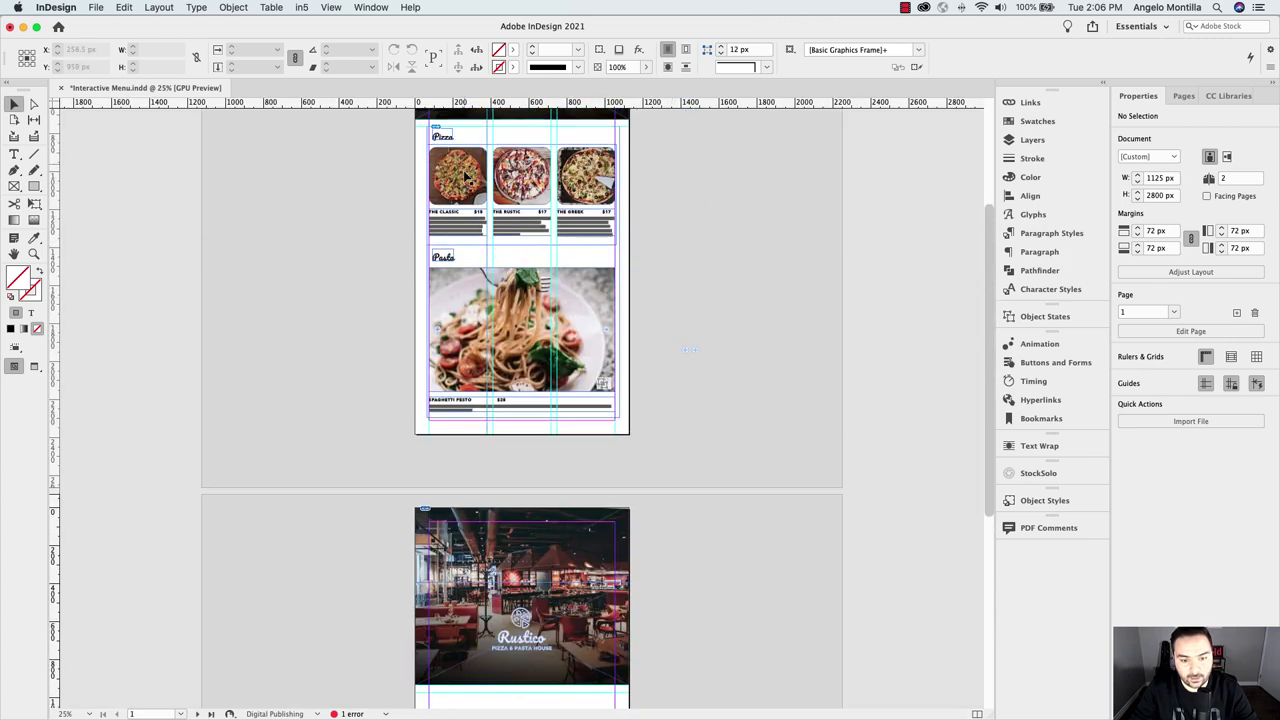
pyautogui.scroll(-10, 600, 323)
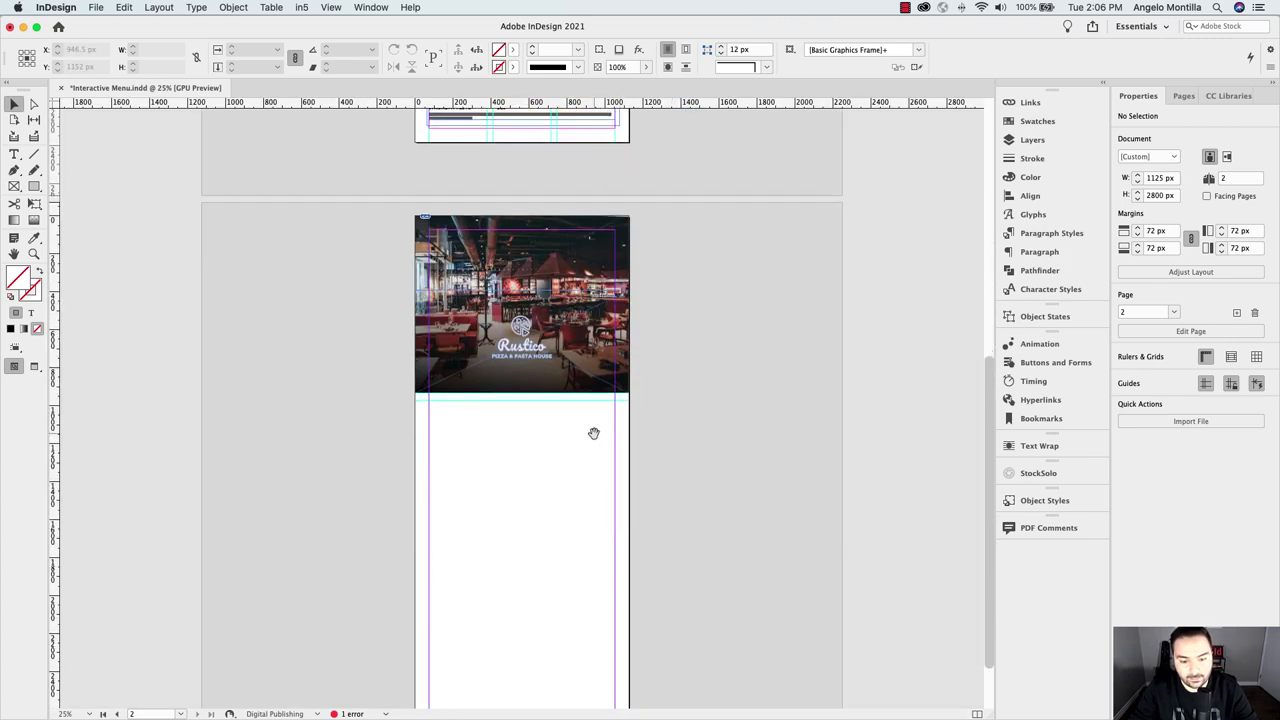
pyautogui.press('super+equal')
pyautogui.hscroll(4, 520, 451)
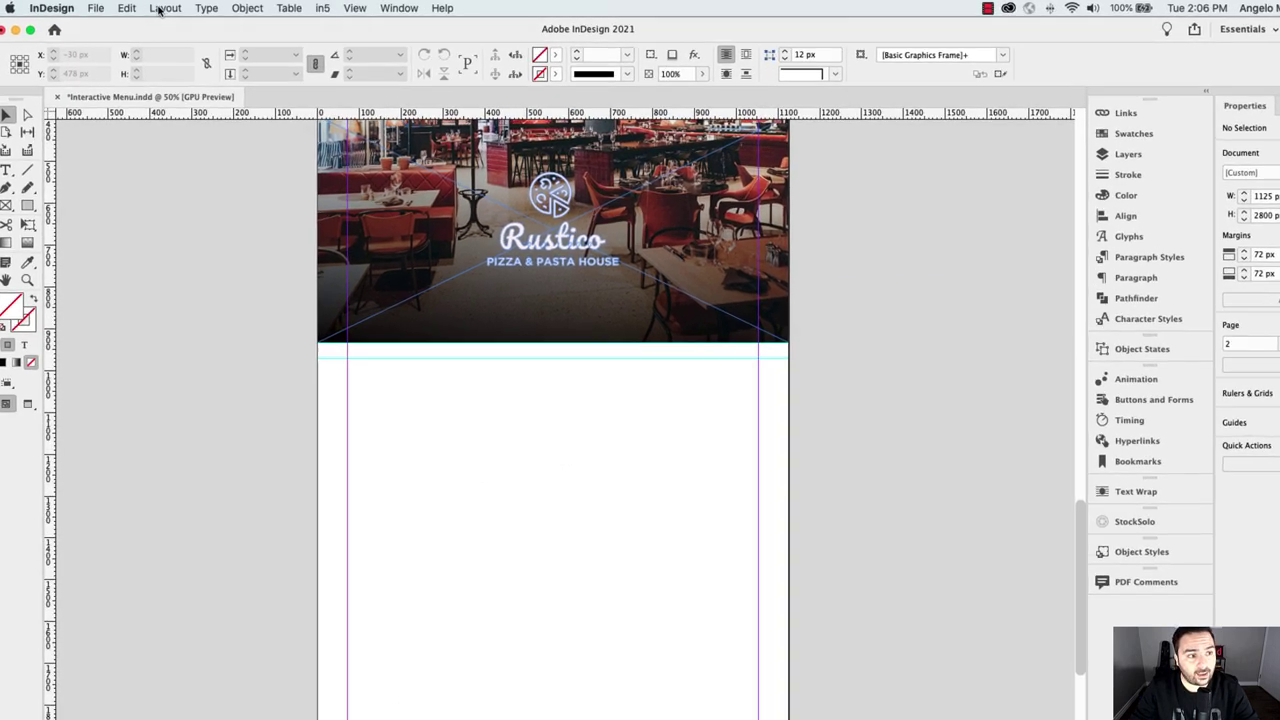
# Create guides on page 2 for three columns with a 12 px gutter, fitted to the margins
pyautogui.click(155, 7)
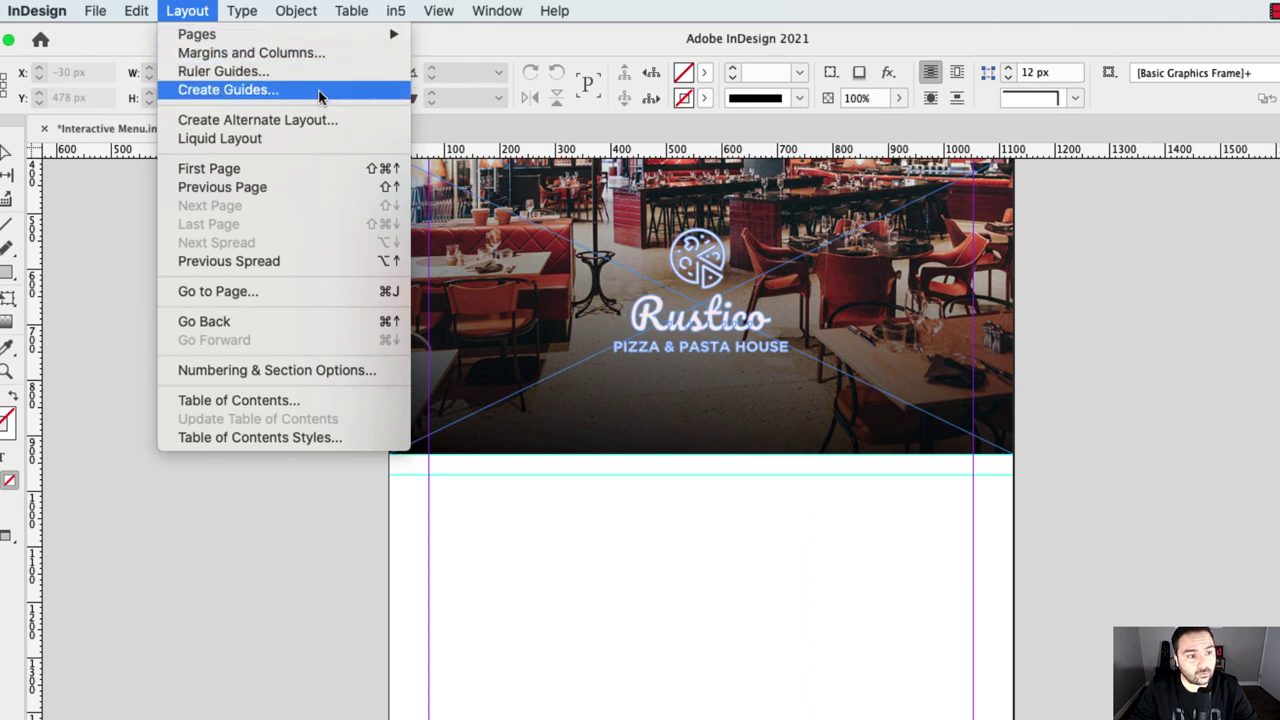
pyautogui.click(320, 90)
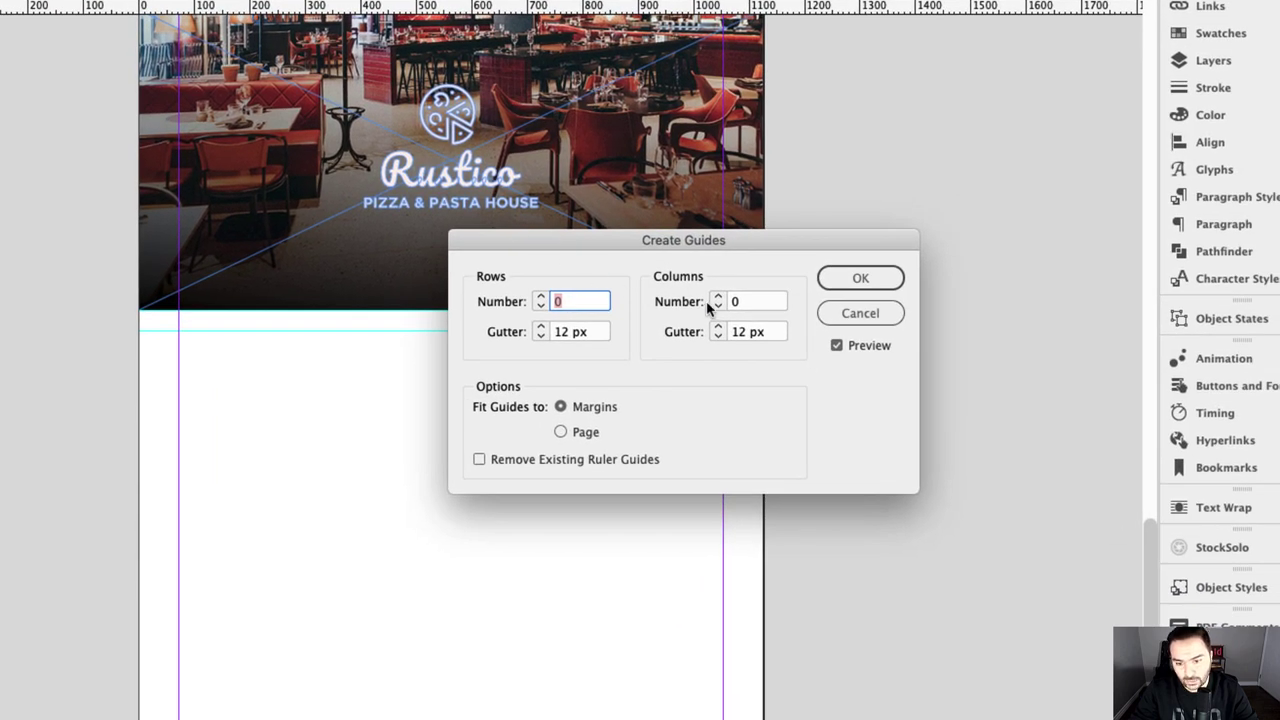
pyautogui.click(717, 297)
pyautogui.click(717, 297)
pyautogui.click(717, 297)
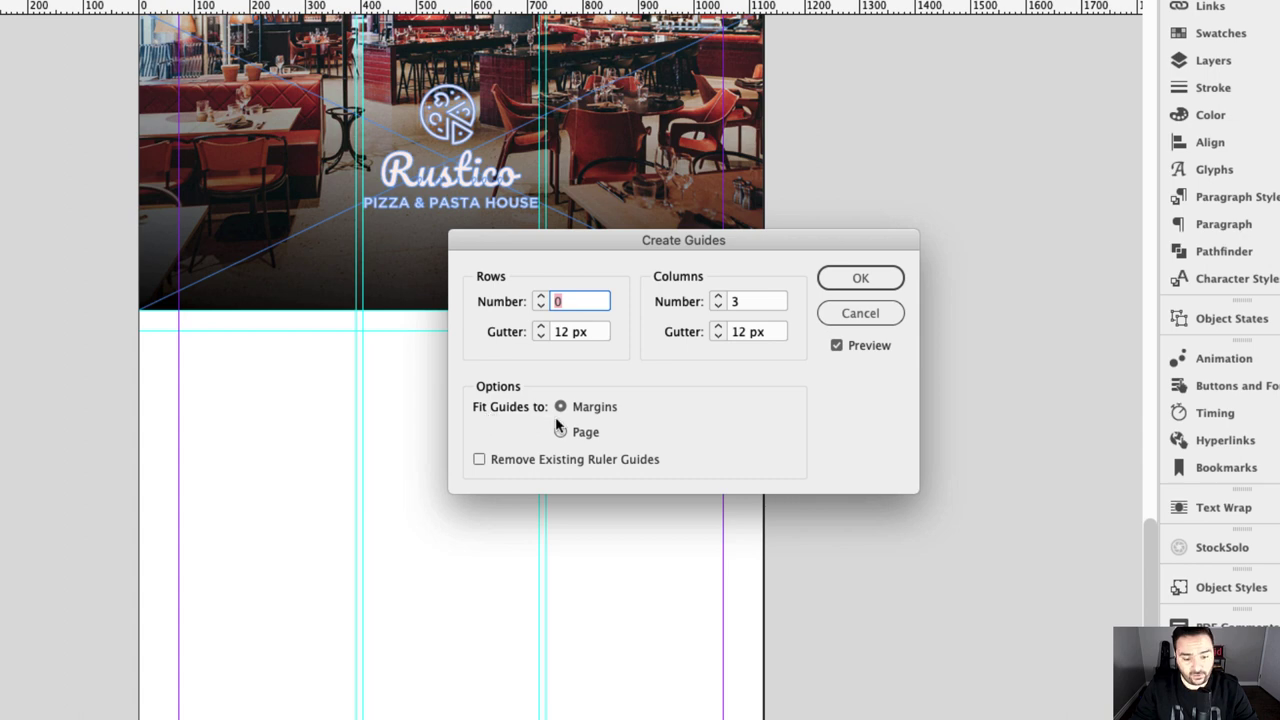
pyautogui.moveTo(560, 249); pyautogui.dragTo(902, 215)
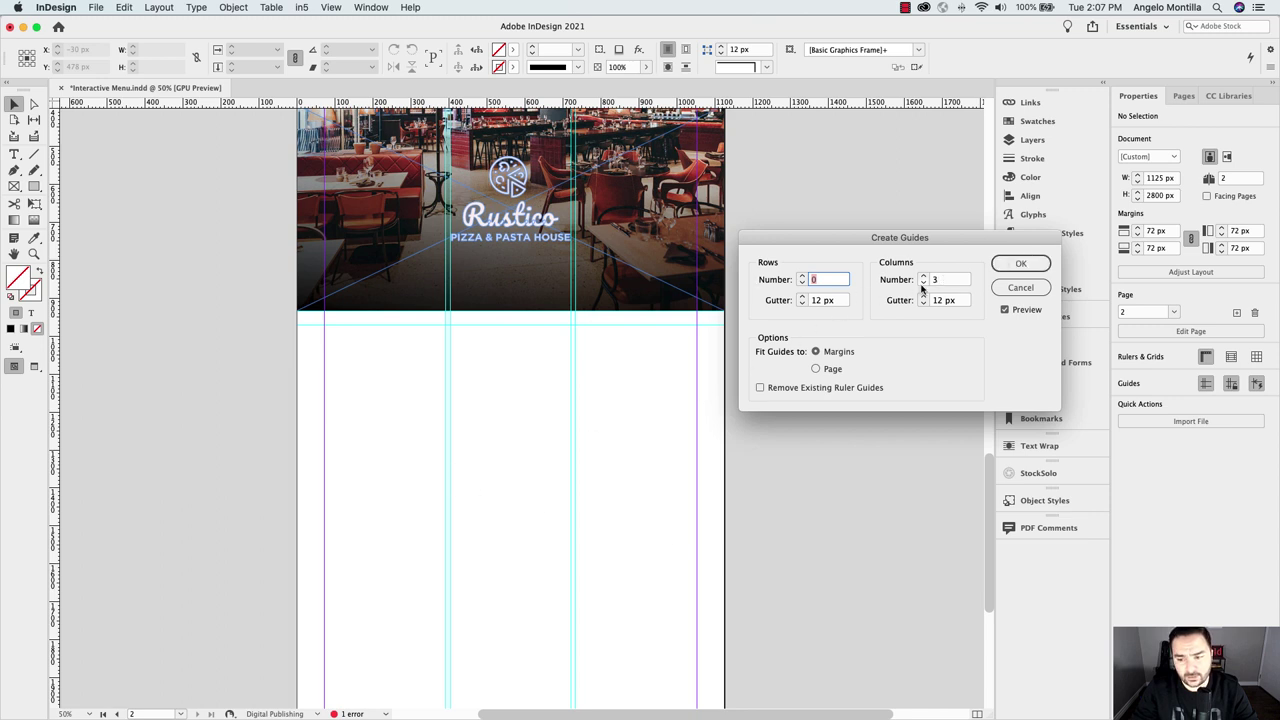
pyautogui.click(1021, 263)
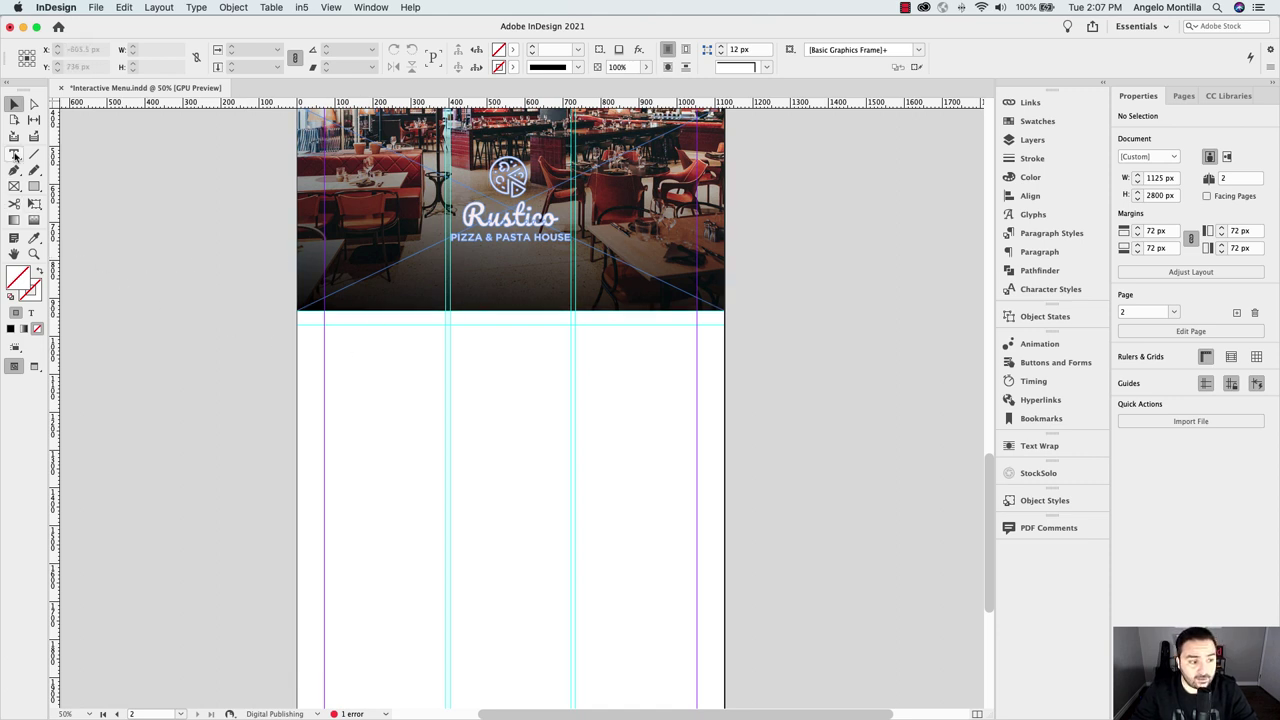
# Add a "Pizza" text frame about 400 px wide at the margin below the header and apply the Food Item Header paragraph style
pyautogui.press('t')
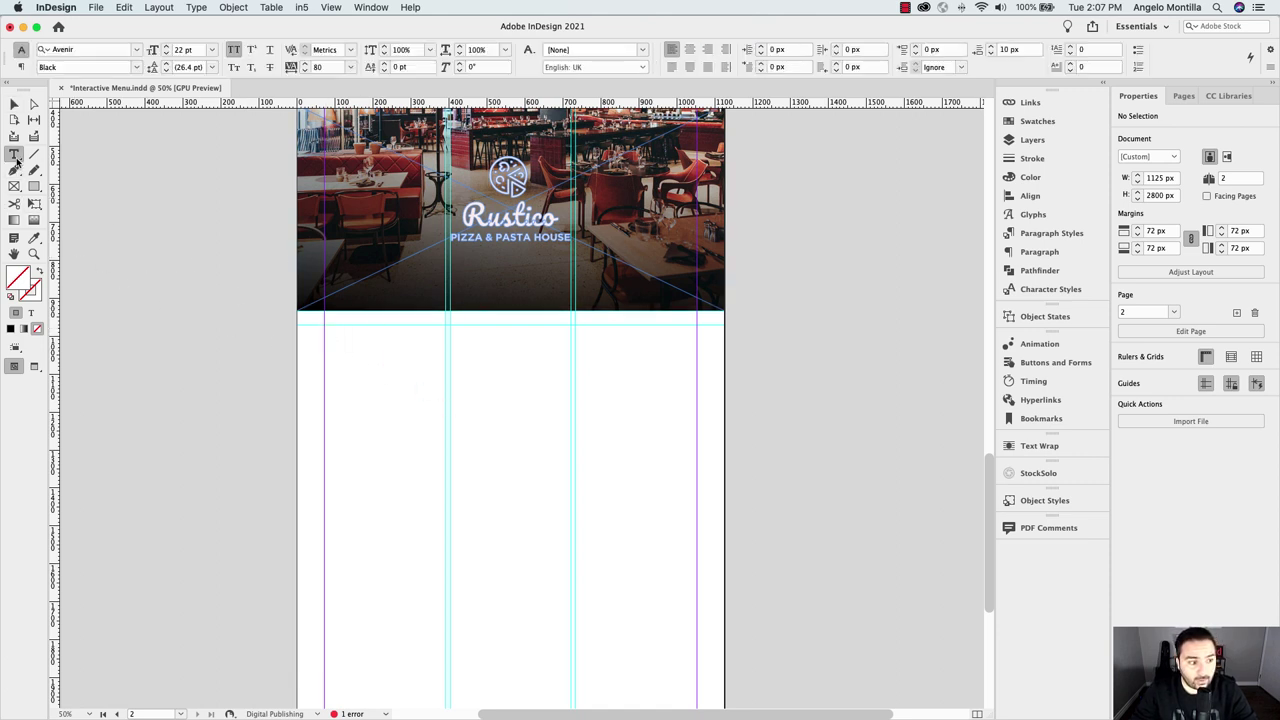
pyautogui.moveTo(324, 325); pyautogui.dragTo(476, 349)
pyautogui.write('PIZZA')
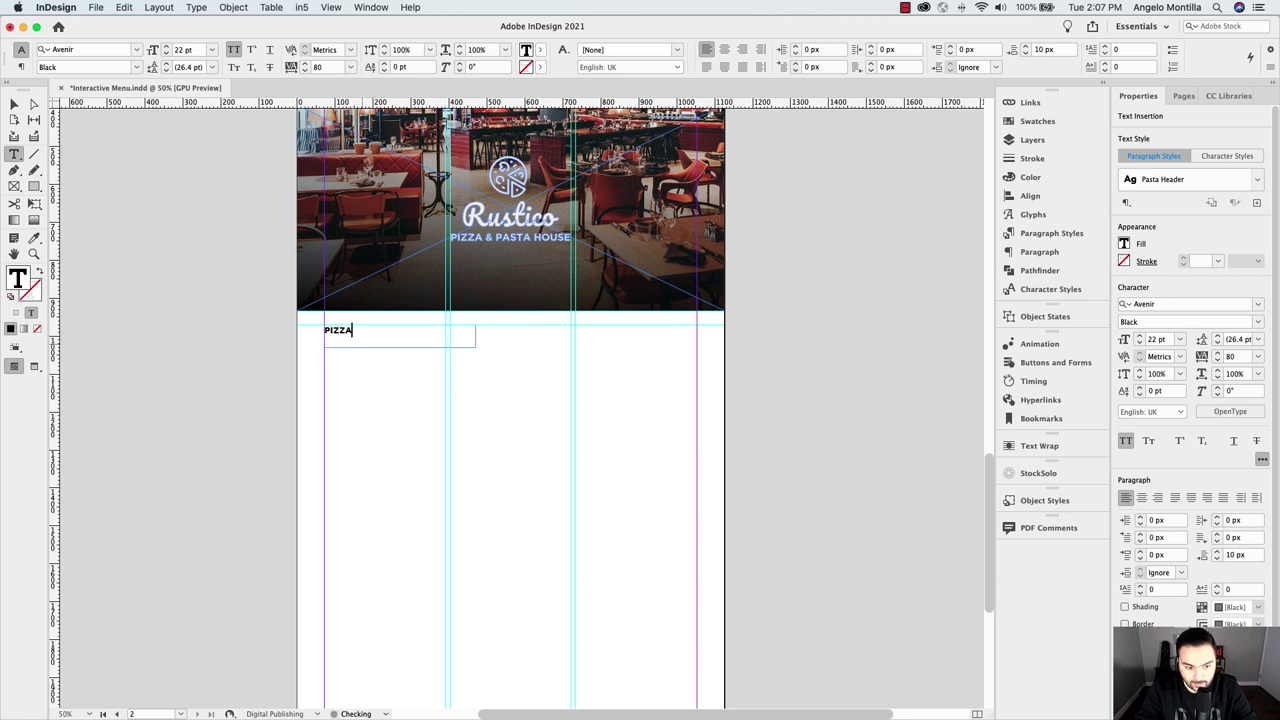
pyautogui.press('super+a')
pyautogui.click(1257, 179)
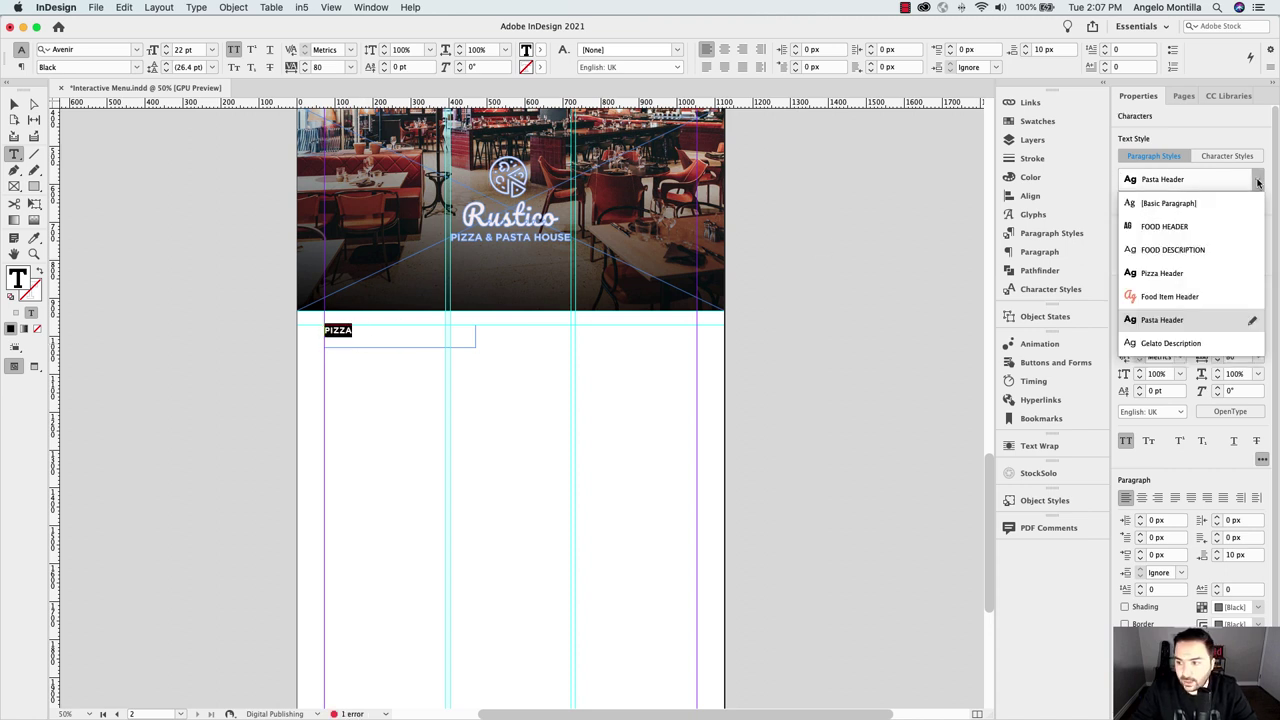
pyautogui.click(1164, 297)
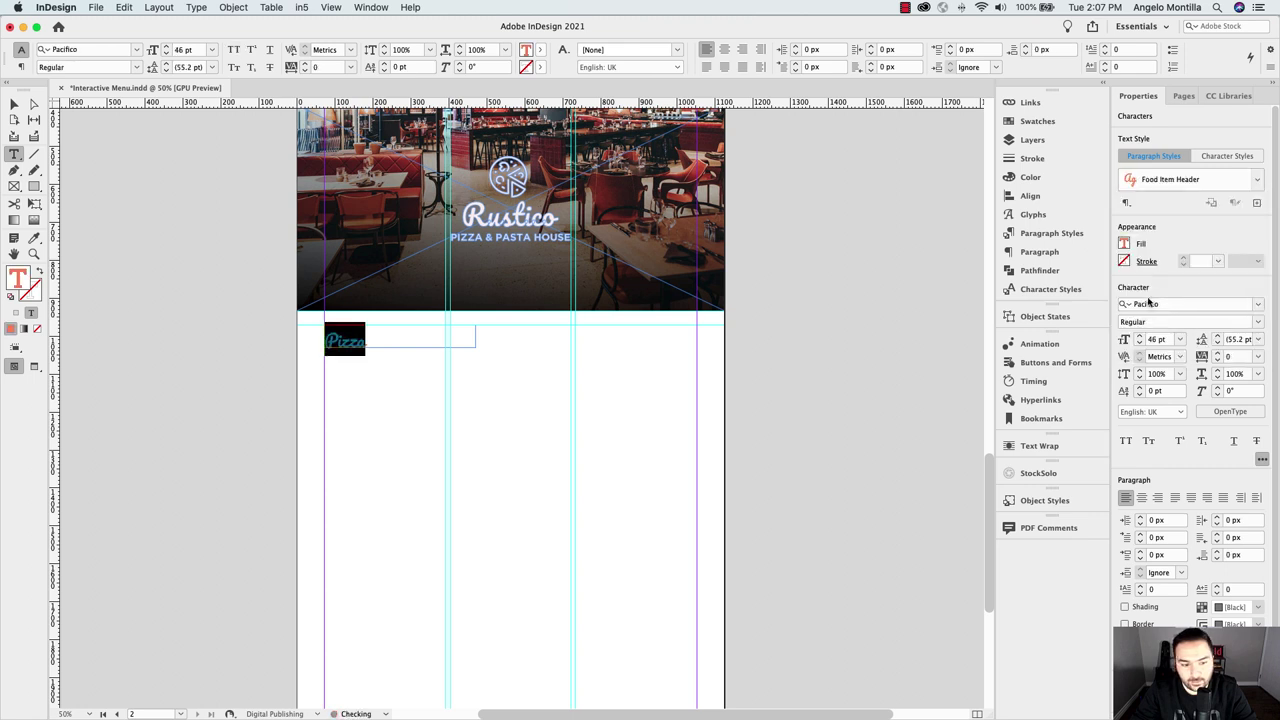
# Check the Pizza heading's paragraph style, deselect it and preview page 2 without guides
pyautogui.click(1257, 180)
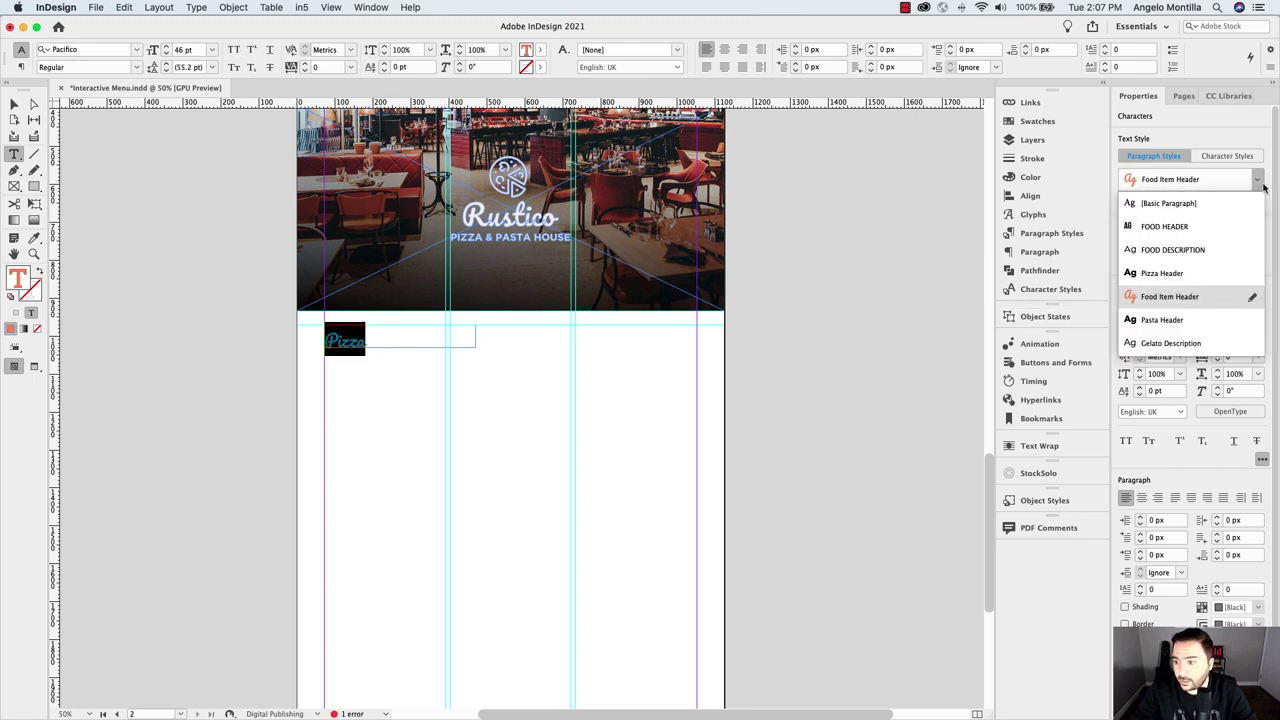
pyautogui.click(1261, 186)
pyautogui.moveTo(381, 341); pyautogui.dragTo(313, 342)
pyautogui.click(318, 342)
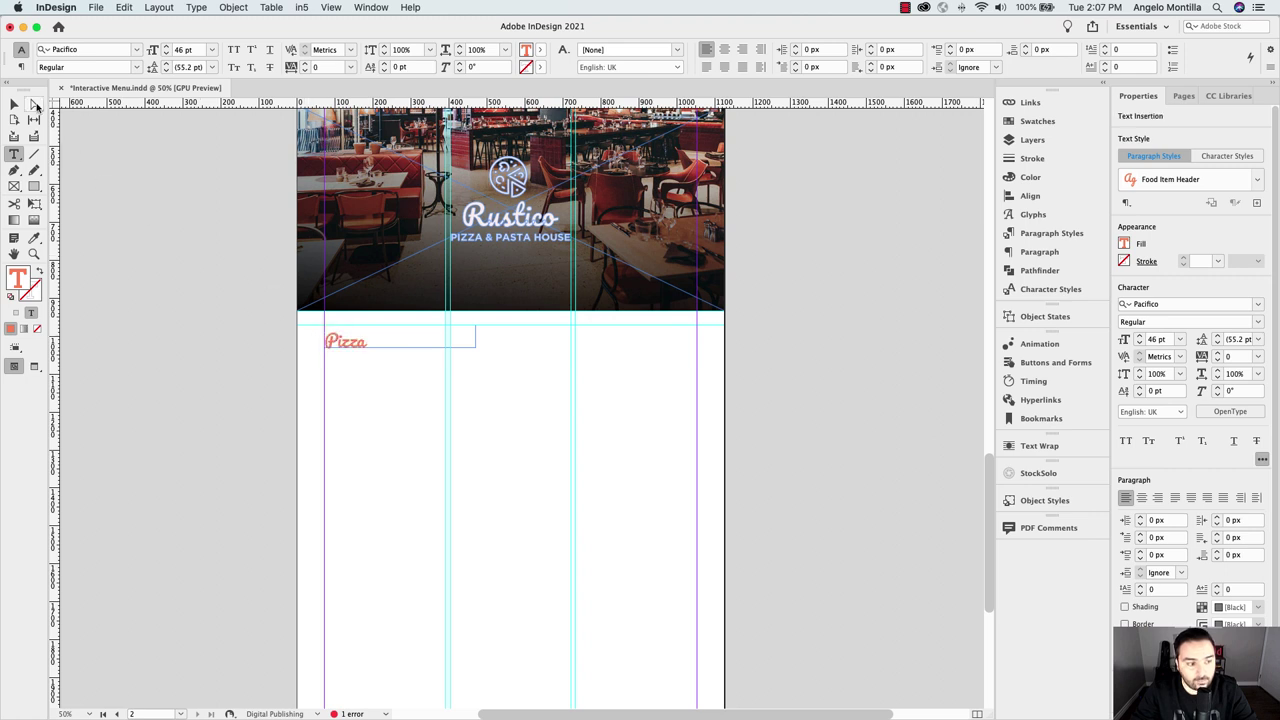
pyautogui.press('Escape')
pyautogui.click(406, 383)
pyautogui.press('w')
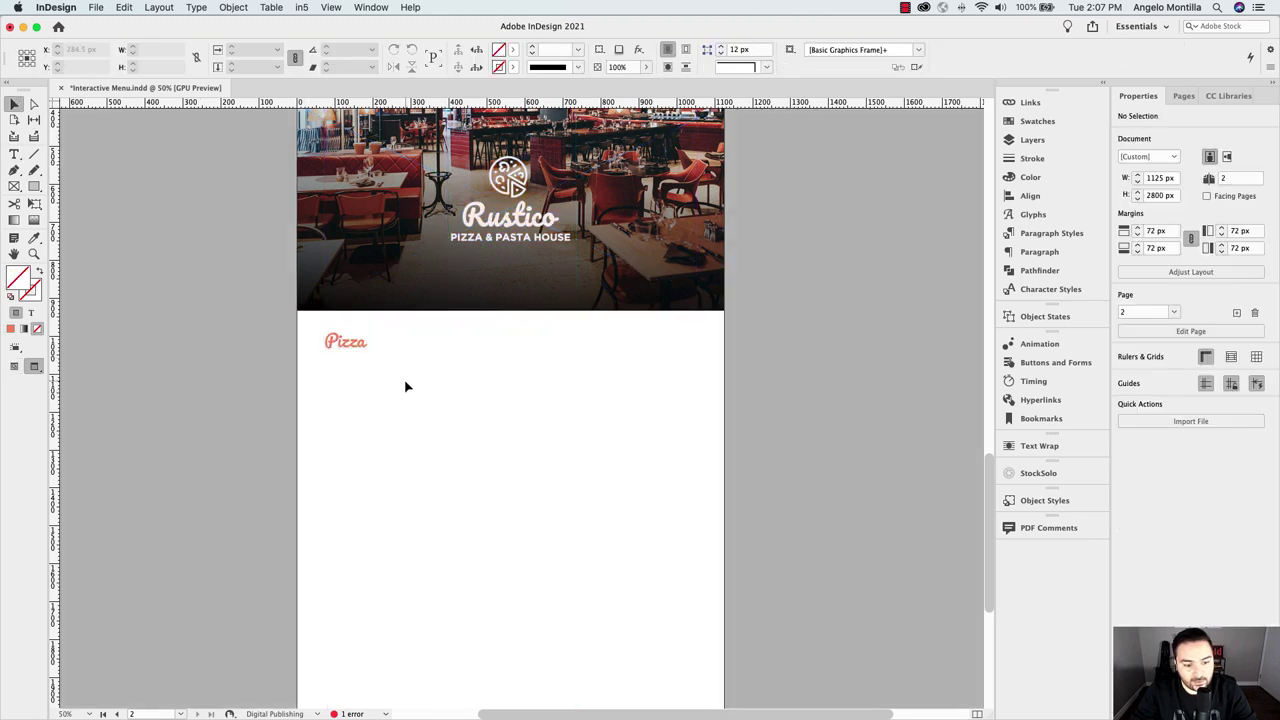
pyautogui.scroll(-5, 431, 383)
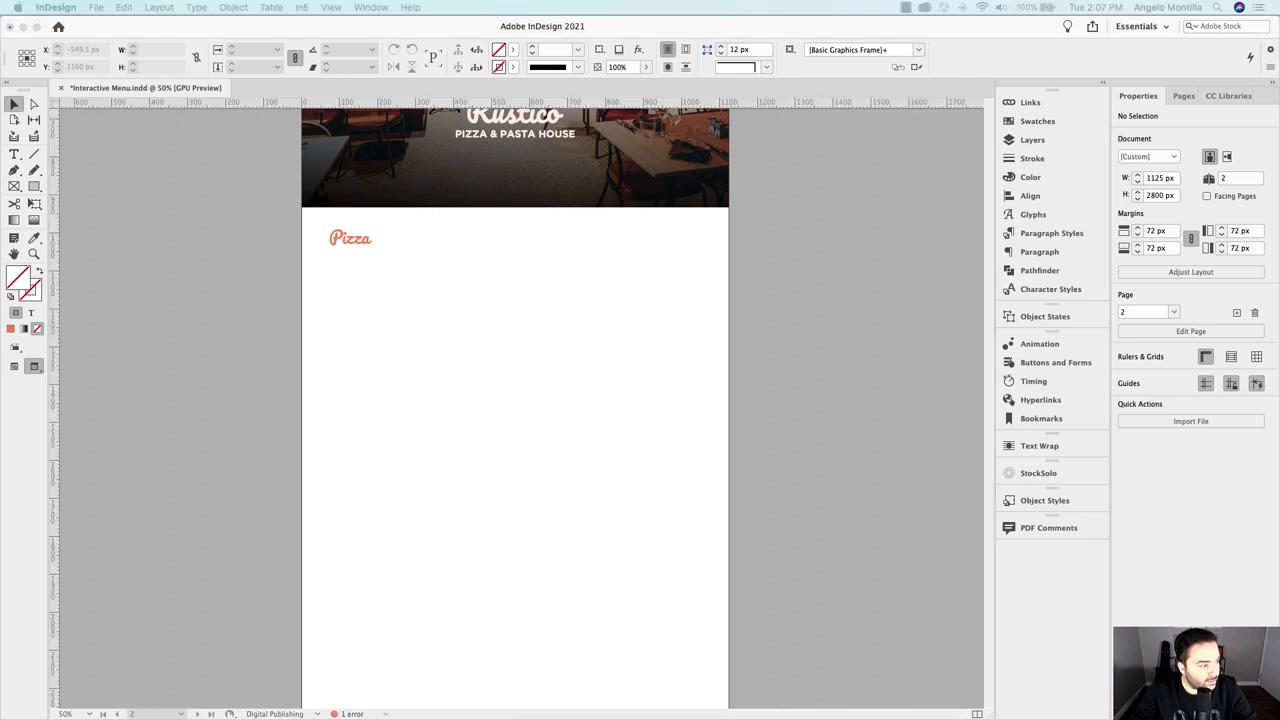
pyautogui.click(416, 366)
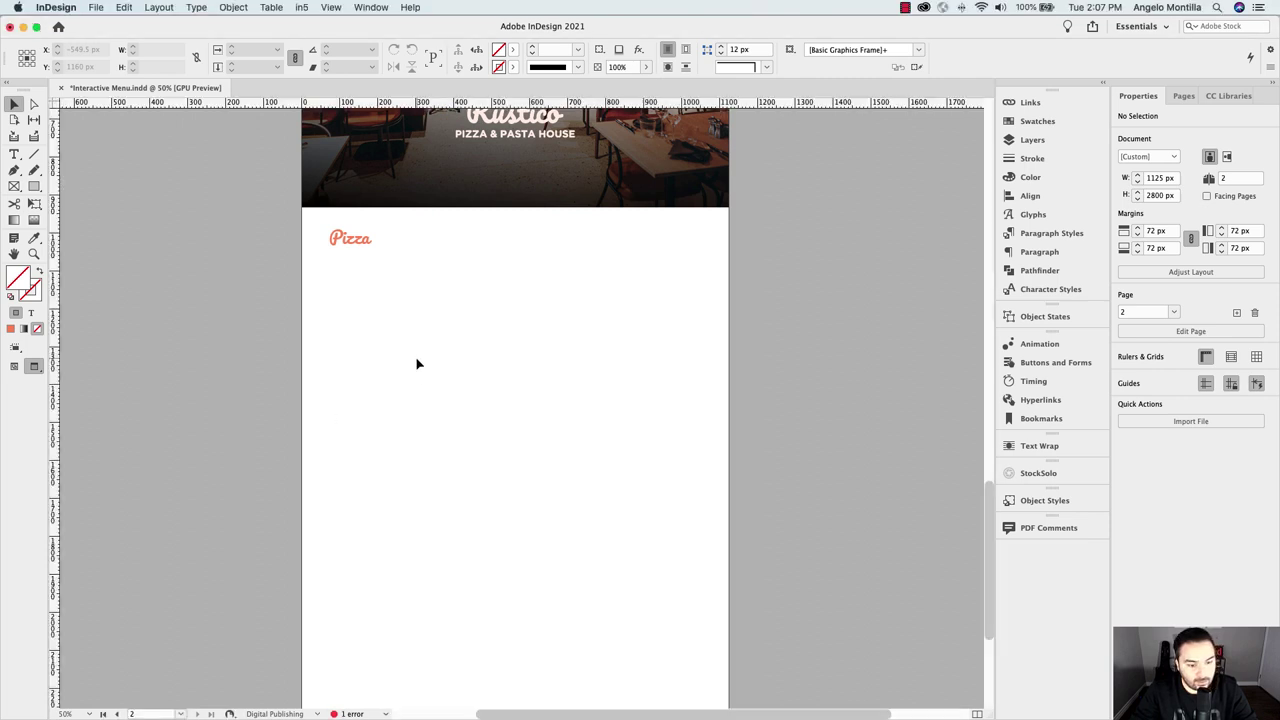
pyautogui.press('w')
# Draw a rectangular image frame 319 by 308 px below the Pizza heading, spanning the first column
pyautogui.click(16, 188)
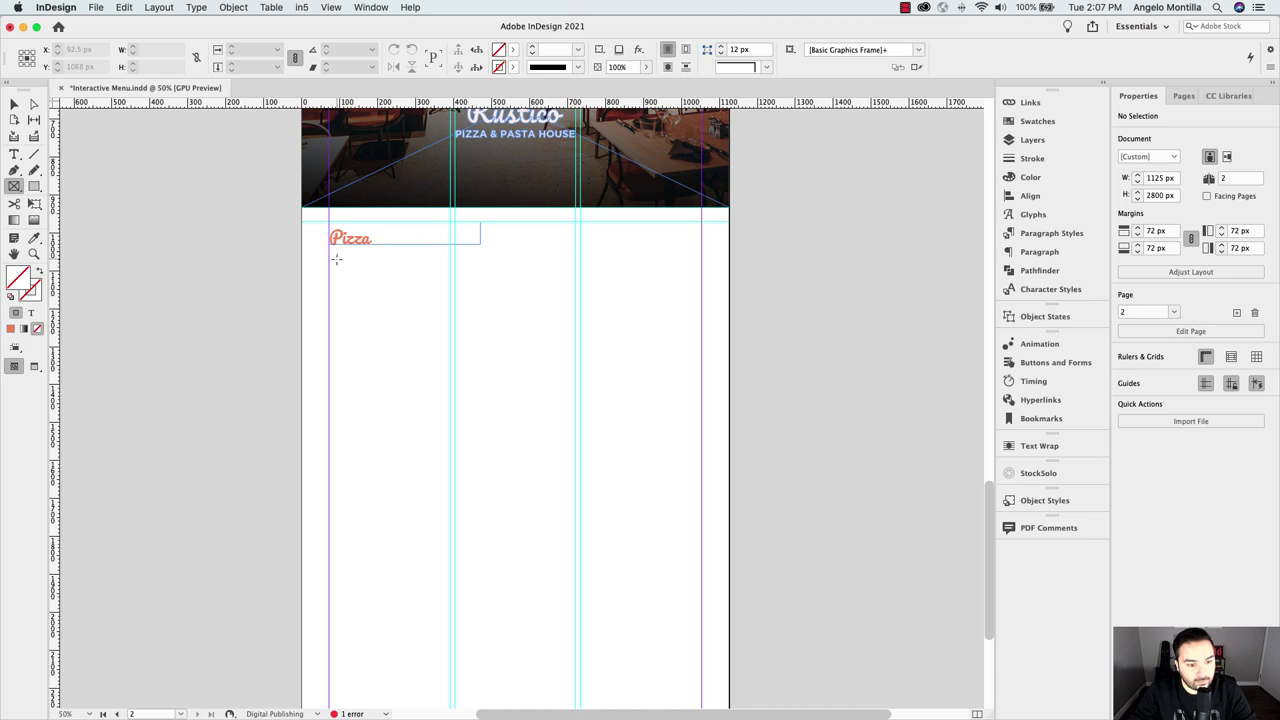
pyautogui.moveTo(329, 257); pyautogui.dragTo(390, 373)
pyautogui.press('v')
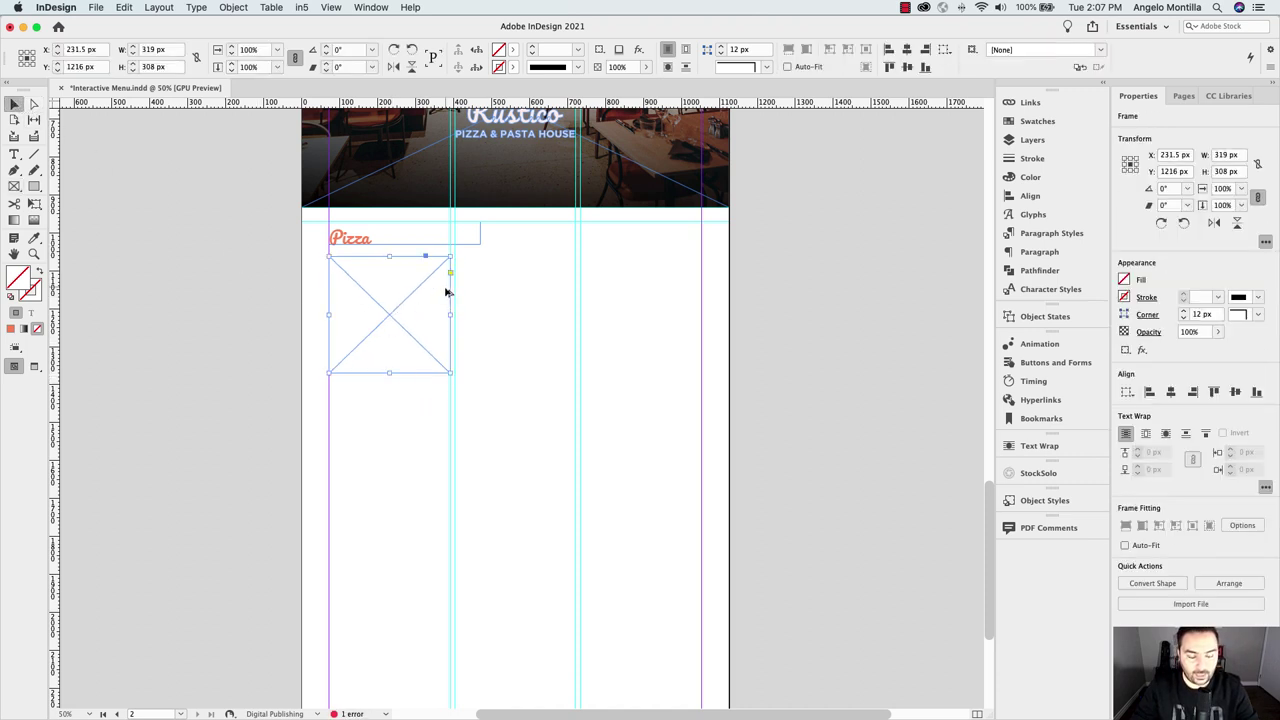
# Round all four corners of the empty image frame below the Pizza heading
pyautogui.scroll(1, 446, 293)
pyautogui.scroll(1, 386, 285)
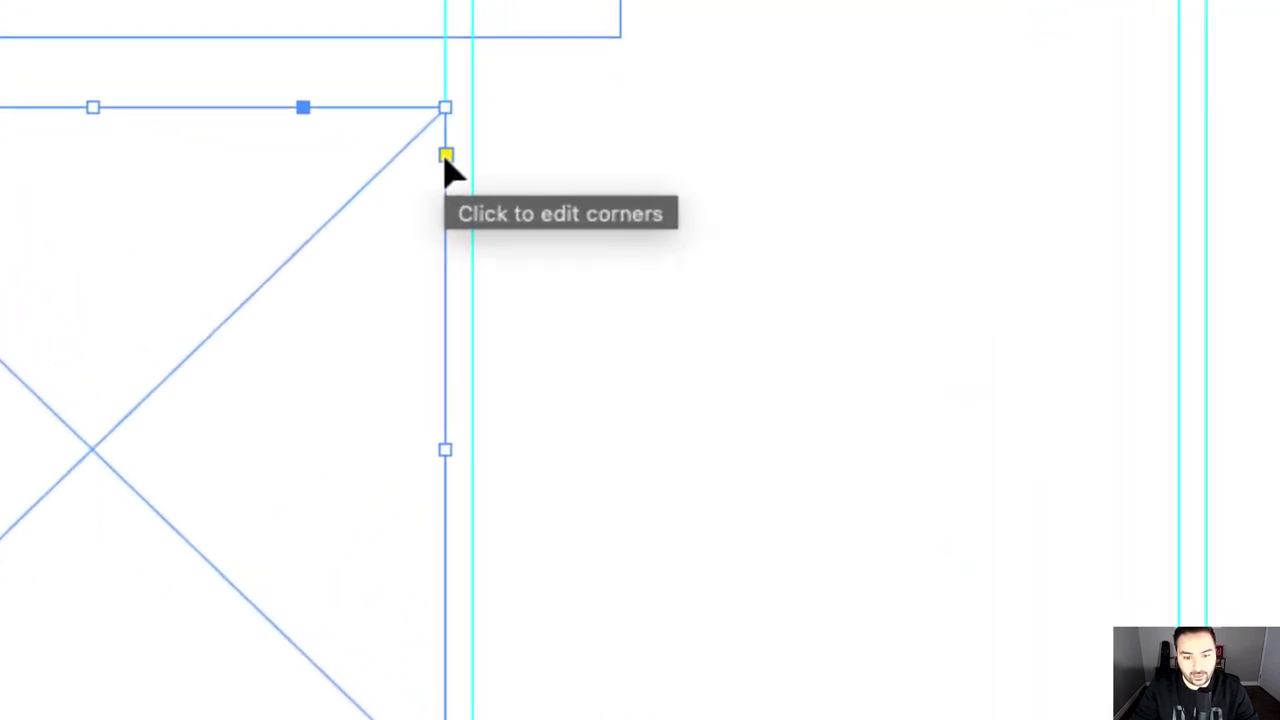
pyautogui.click(446, 156)
pyautogui.moveTo(446, 123); pyautogui.dragTo(382, 123)
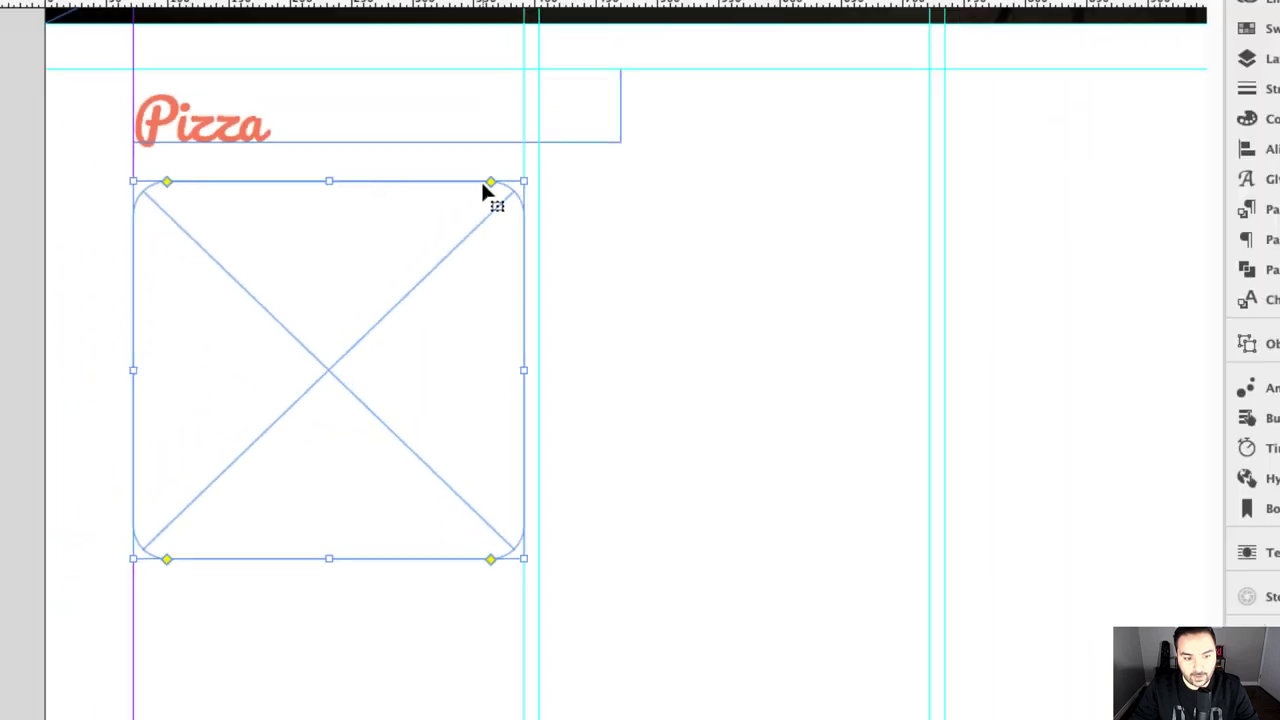
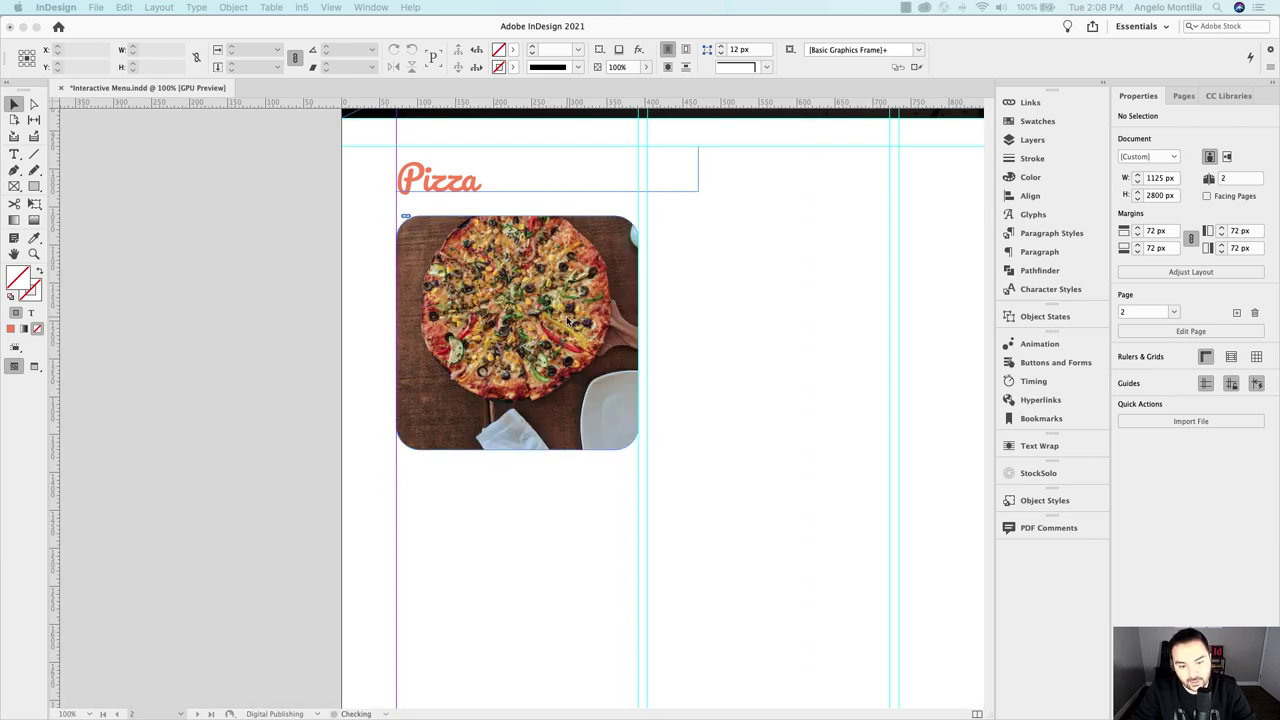
# Shift the pizza photo down inside its rounded frame so the whole pizza shows, and deselect it
pyautogui.click(521, 327)
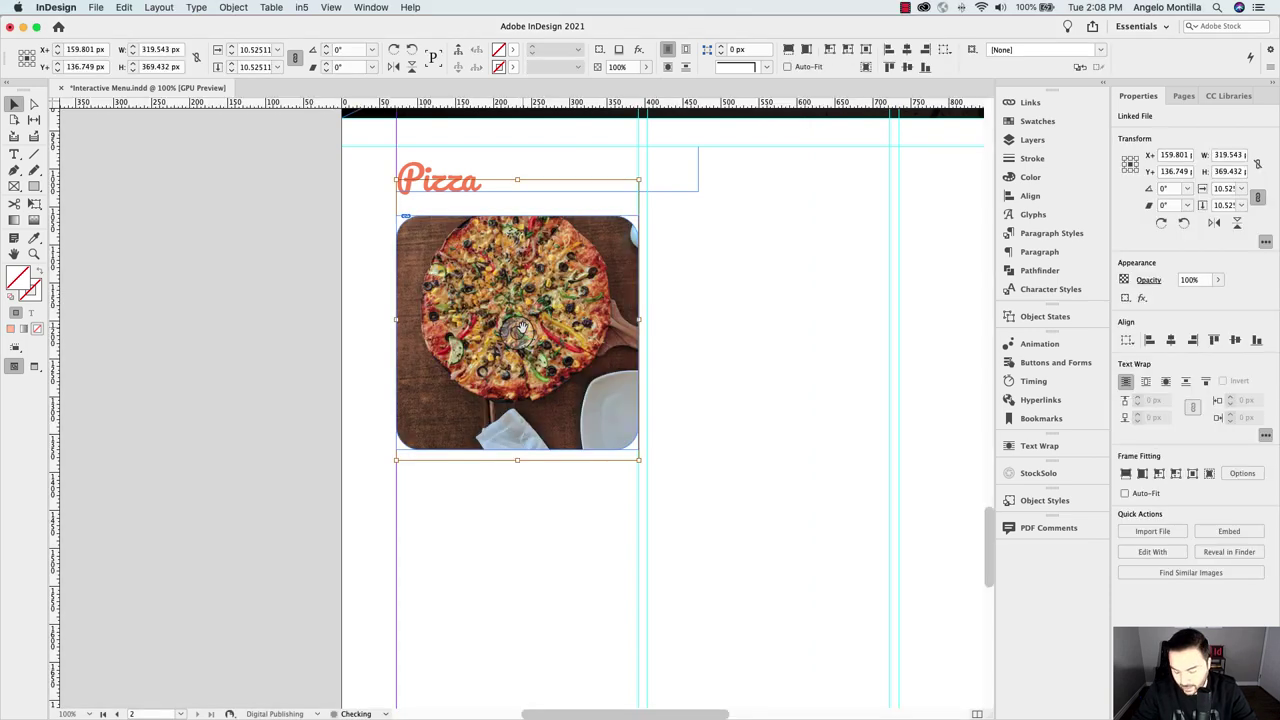
pyautogui.moveTo(521, 327); pyautogui.dragTo(521, 327)
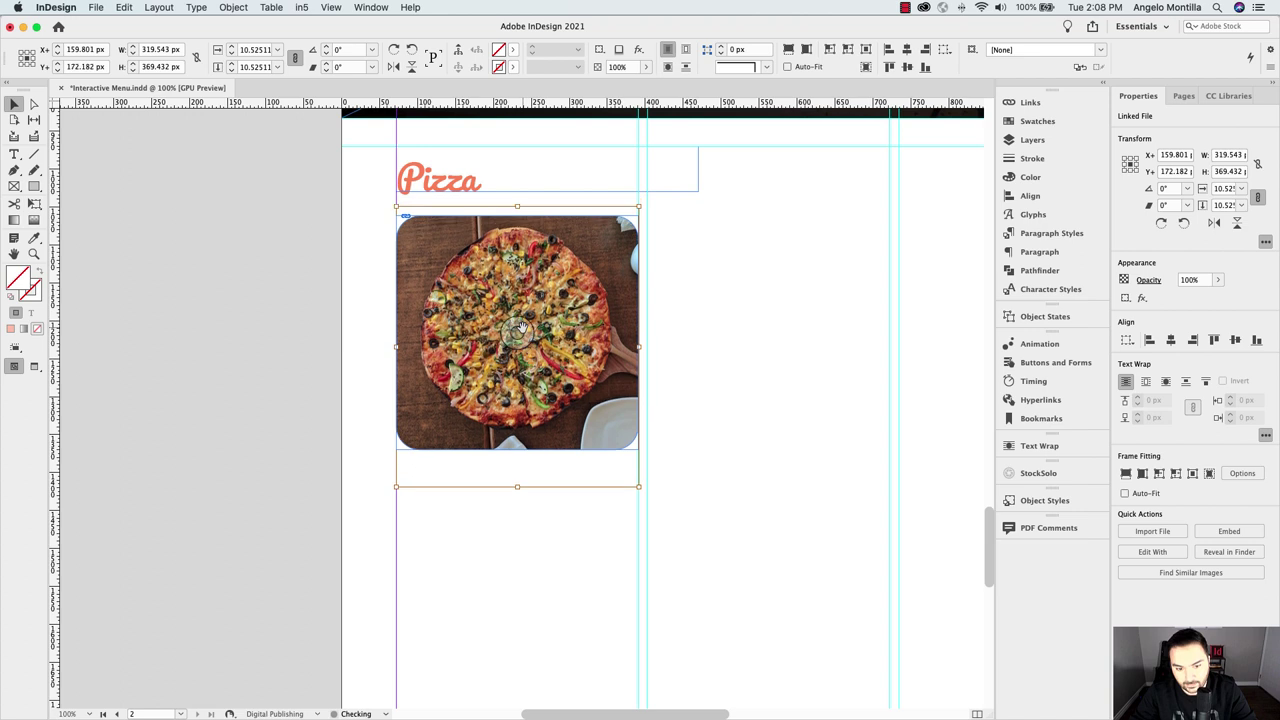
pyautogui.click(690, 314)
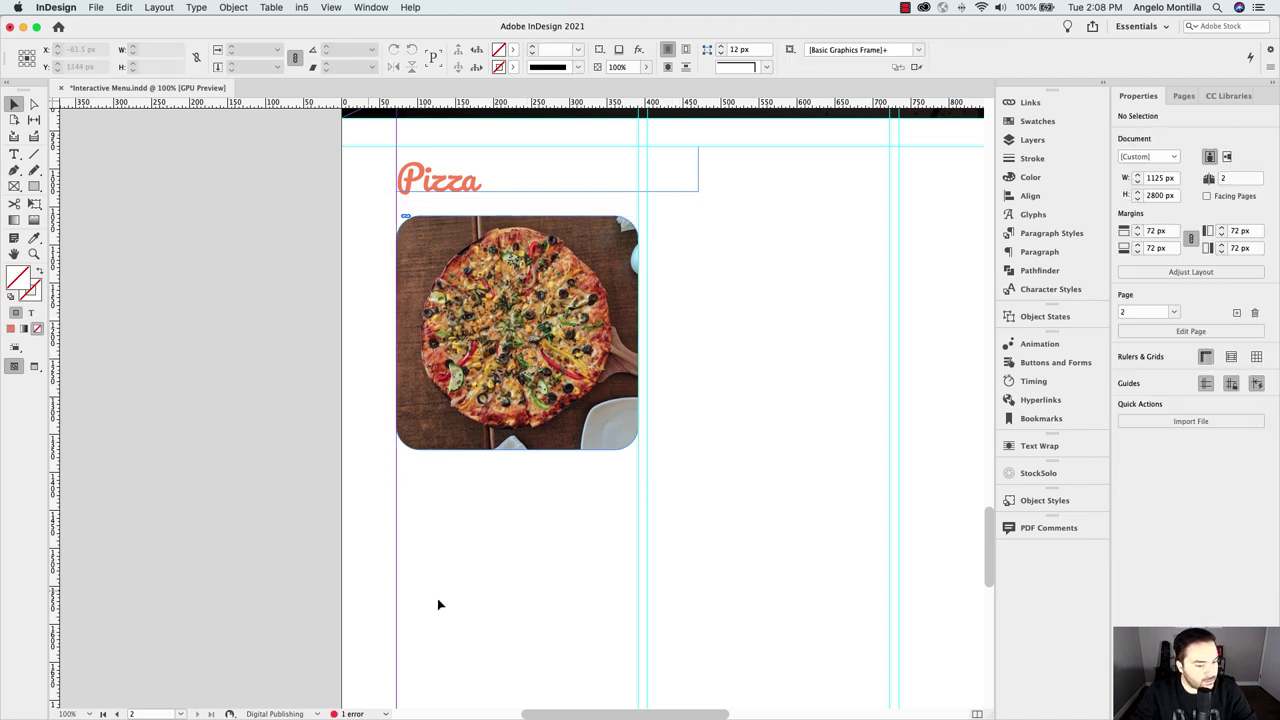
# Add a text frame one column wide below the pizza photo and paste the copied "The Classic" menu text into it
pyautogui.click(14, 158)
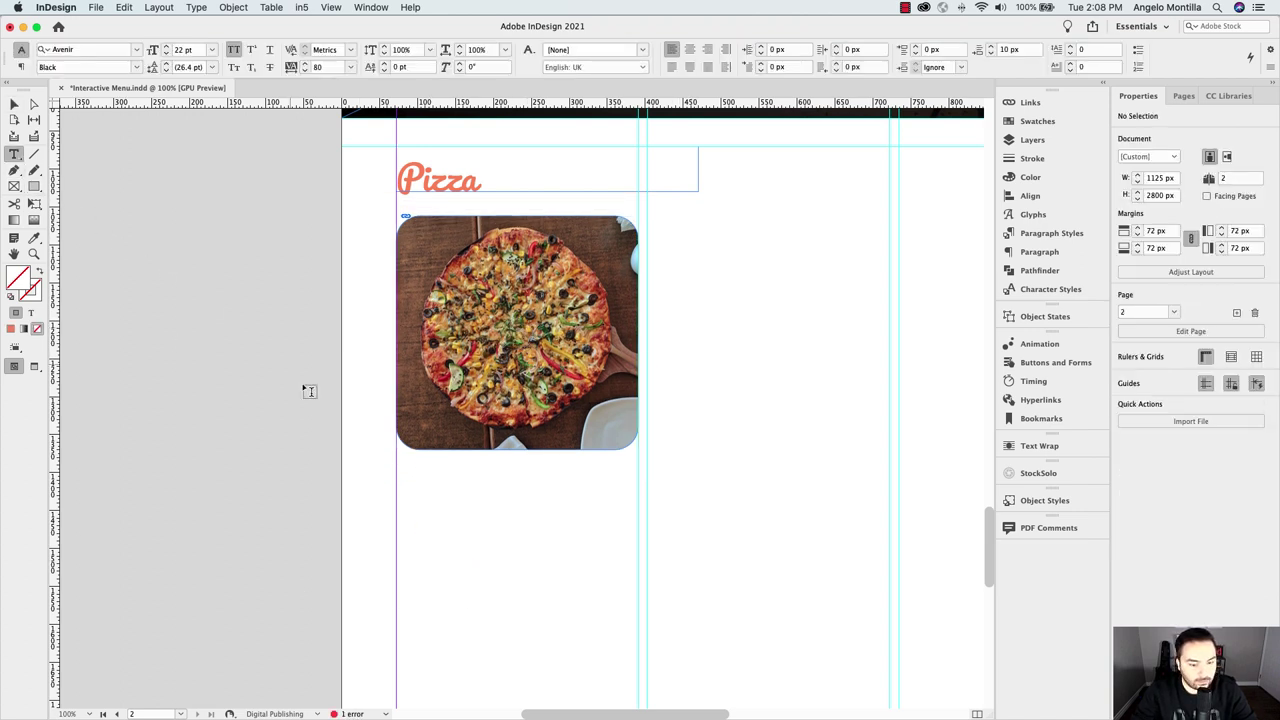
pyautogui.moveTo(398, 463); pyautogui.dragTo(637, 554)
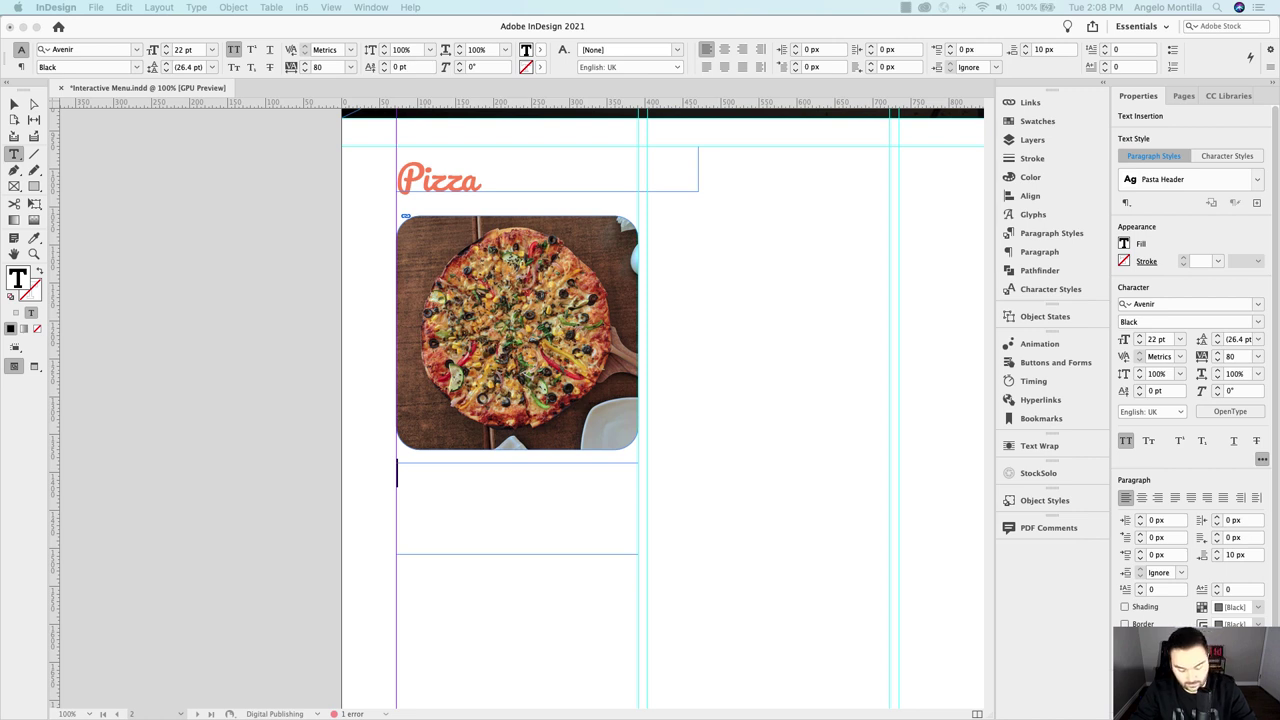
pyautogui.click(407, 519)
pyautogui.press('super+v')
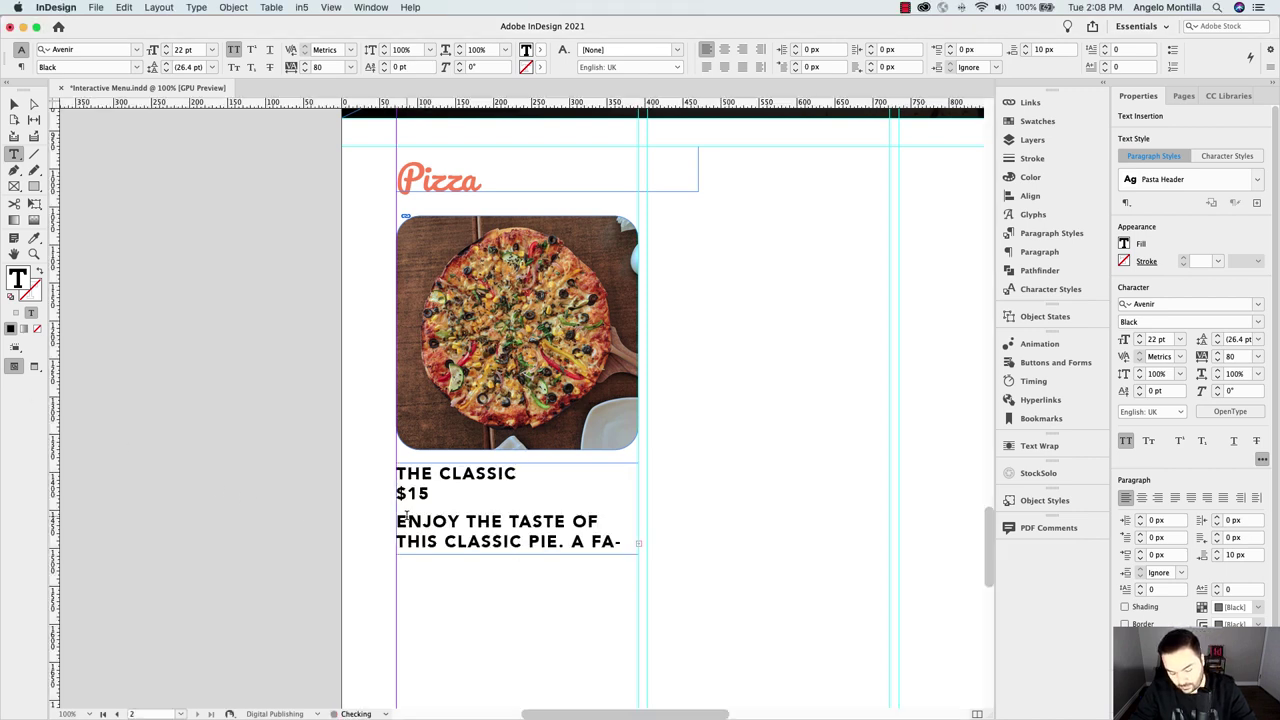
# Apply the Pizza Header paragraph style to "The Classic" and its $15 price
pyautogui.press('super+a')
pyautogui.click(474, 491)
pyautogui.moveTo(438, 494); pyautogui.dragTo(383, 474)
pyautogui.click(1257, 179)
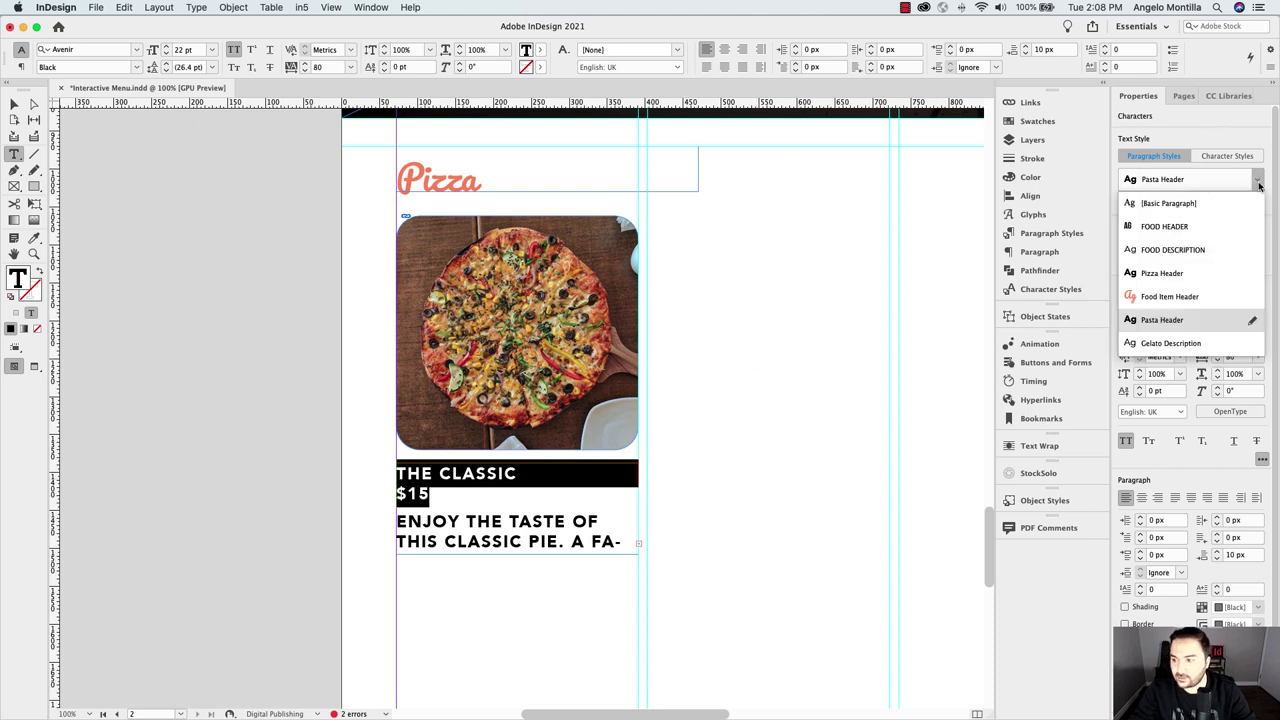
pyautogui.click(1182, 228)
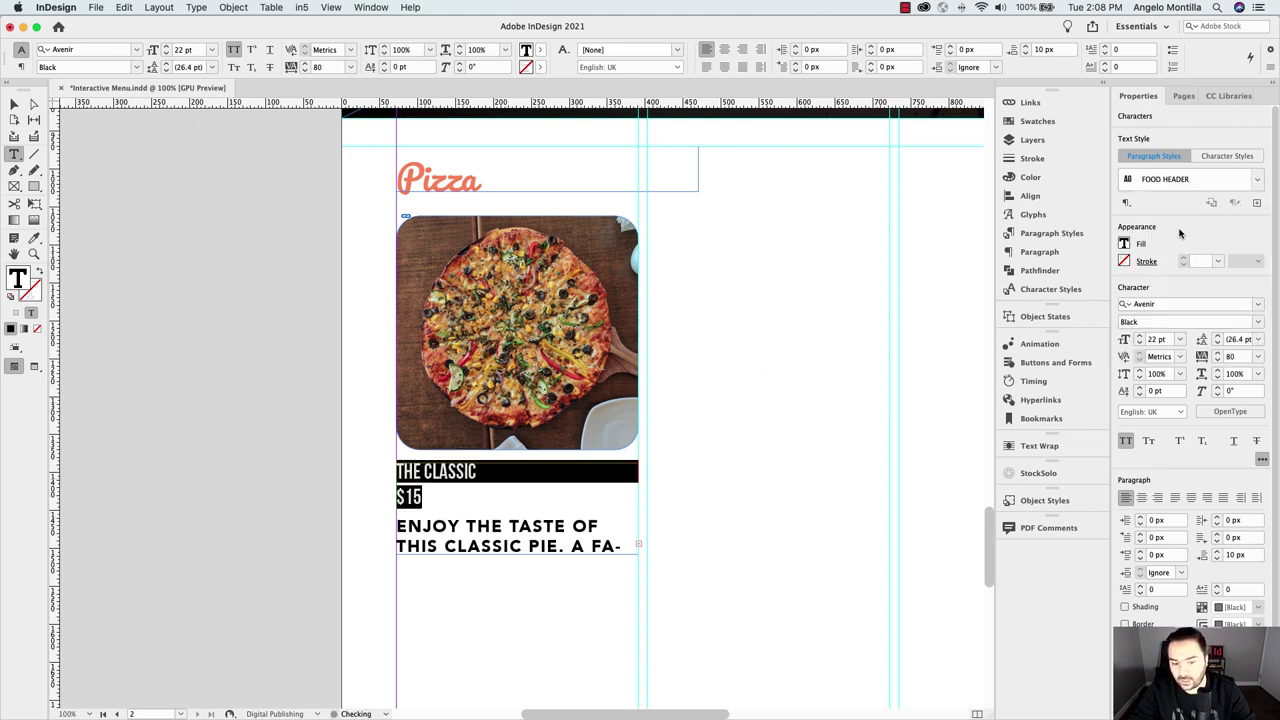
pyautogui.click(1262, 181)
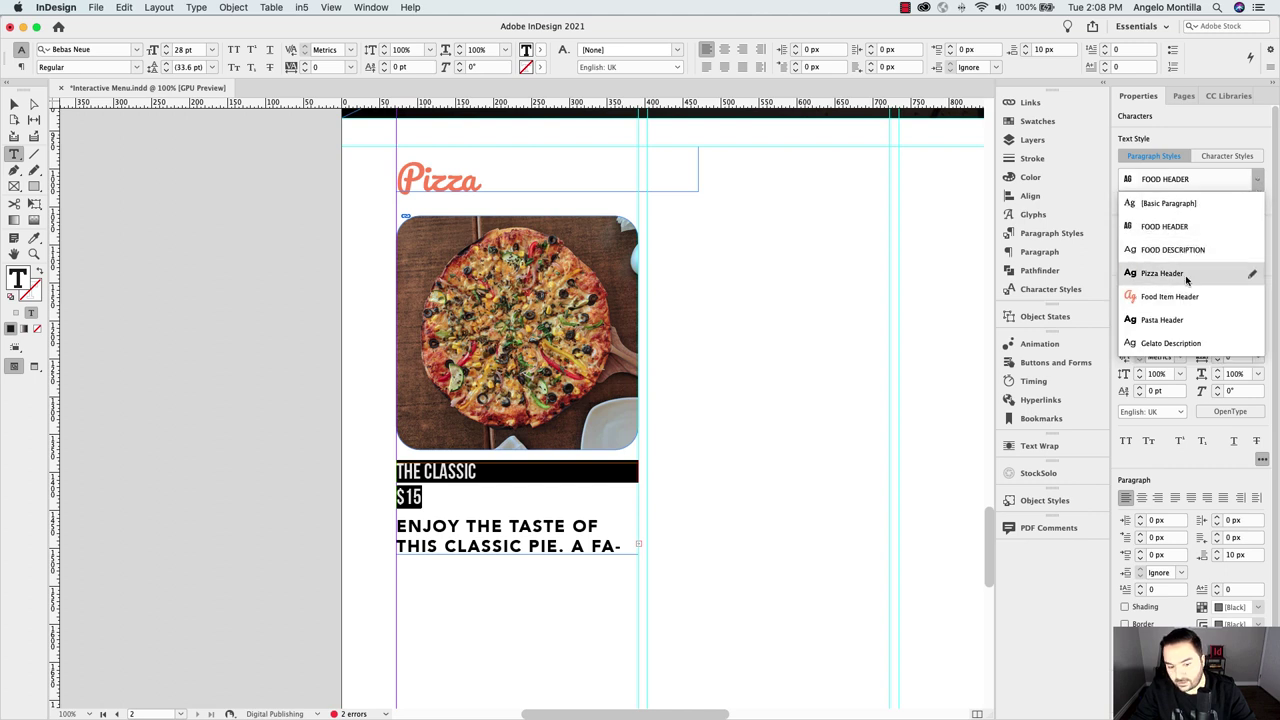
pyautogui.click(1162, 320)
pyautogui.click(572, 540)
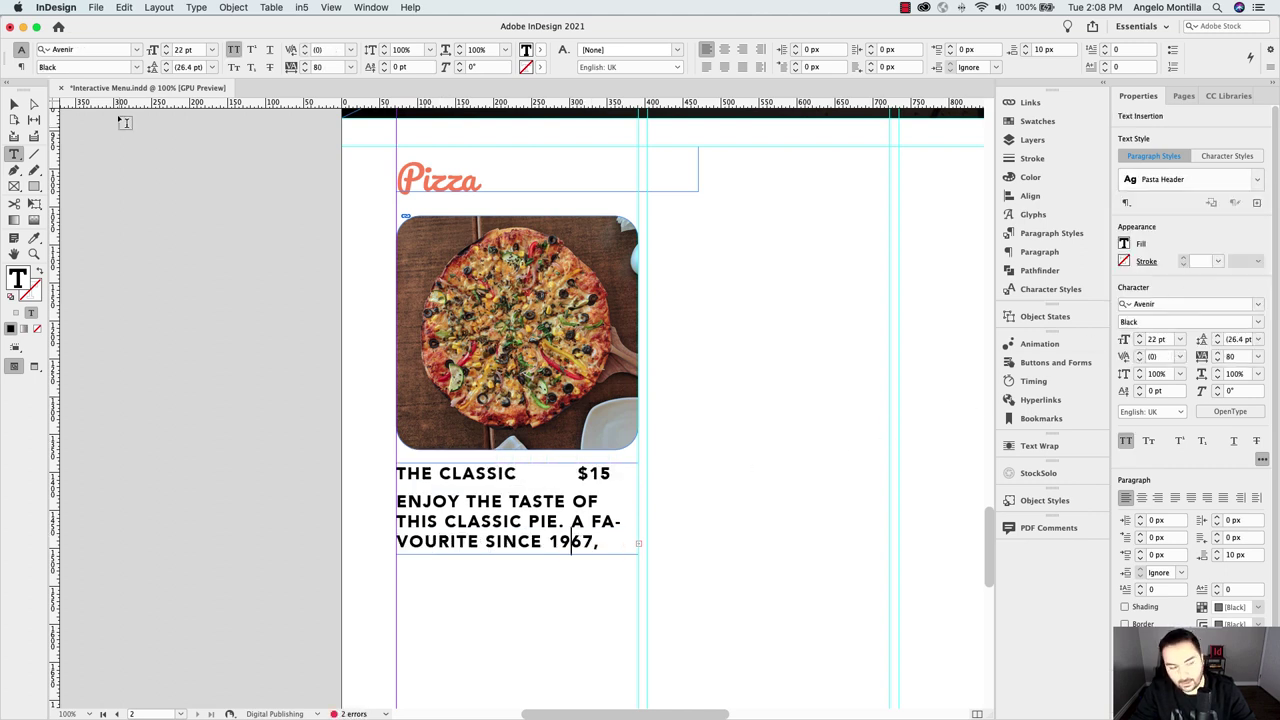
# Apply the FOOD DESCRIPTION paragraph style to the full description of The Classic and fit its text frame to 147 px tall
pyautogui.click(14, 104)
pyautogui.scroll(-4, 548, 382)
pyautogui.moveTo(522, 381); pyautogui.dragTo(386, 326)
pyautogui.doubleClick(548, 487)
pyautogui.click(1256, 180)
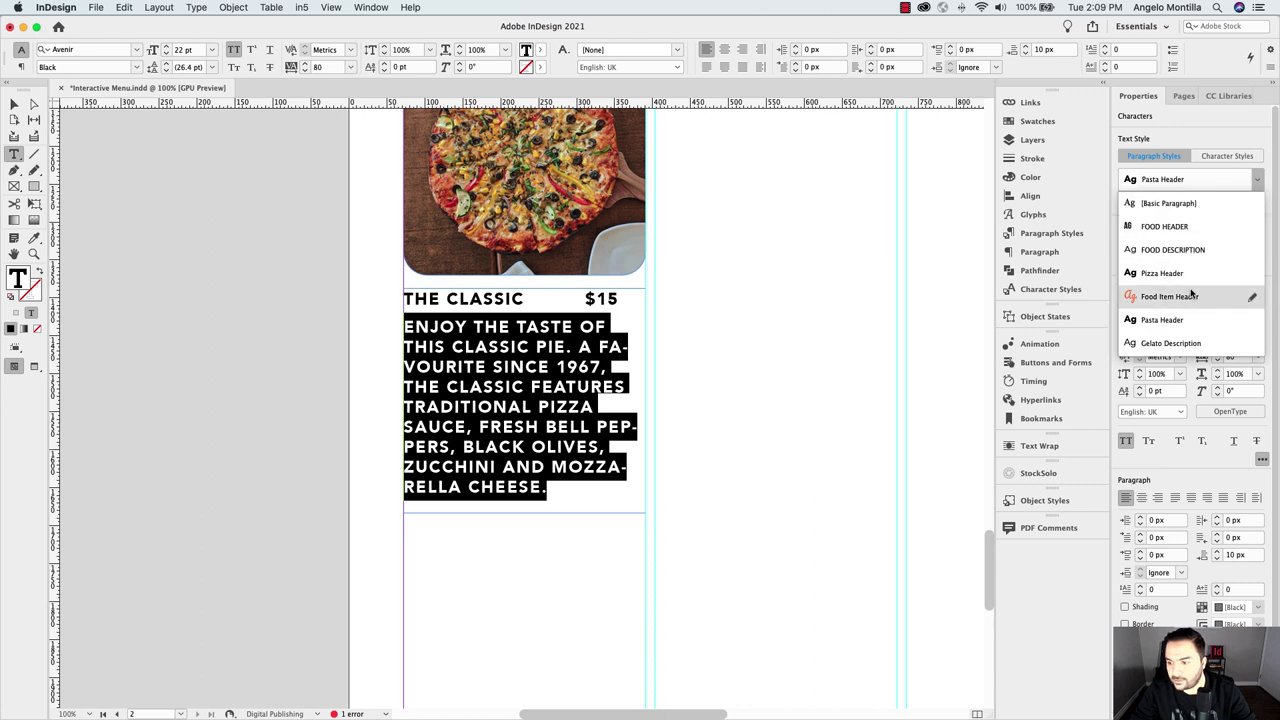
pyautogui.click(1178, 250)
pyautogui.click(578, 357)
pyautogui.press('Escape')
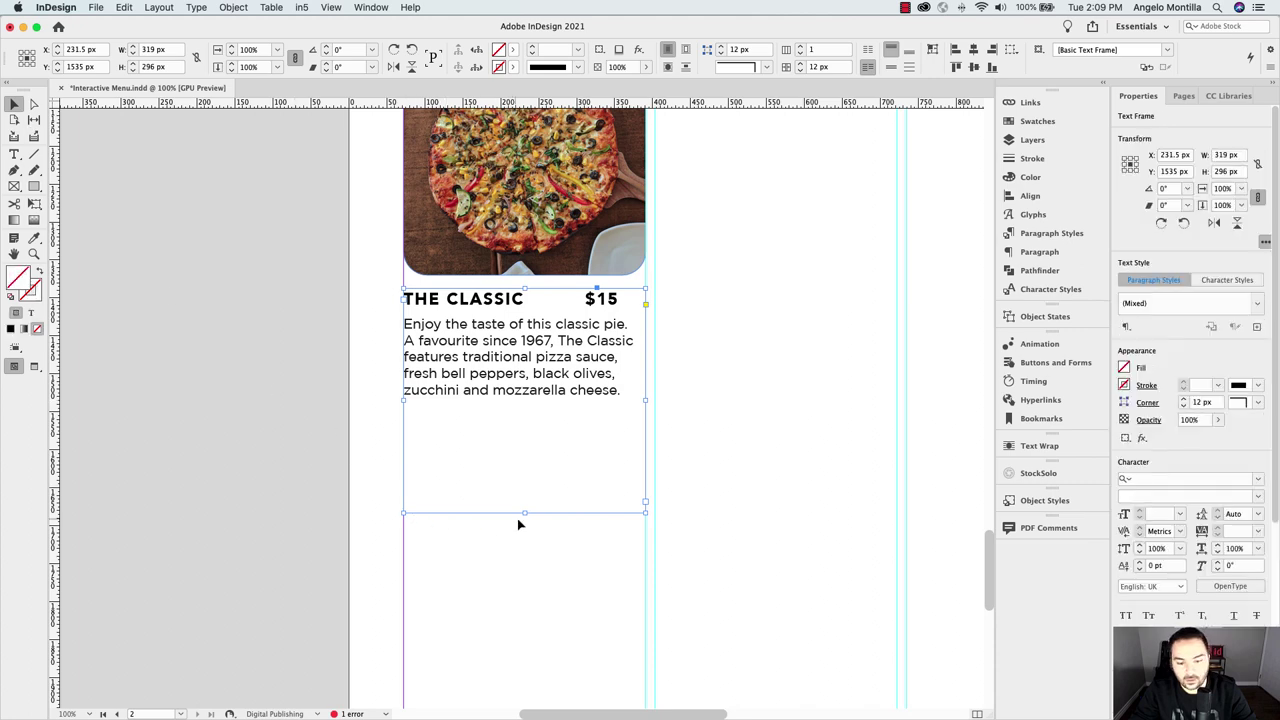
pyautogui.moveTo(524, 513); pyautogui.dragTo(537, 400)
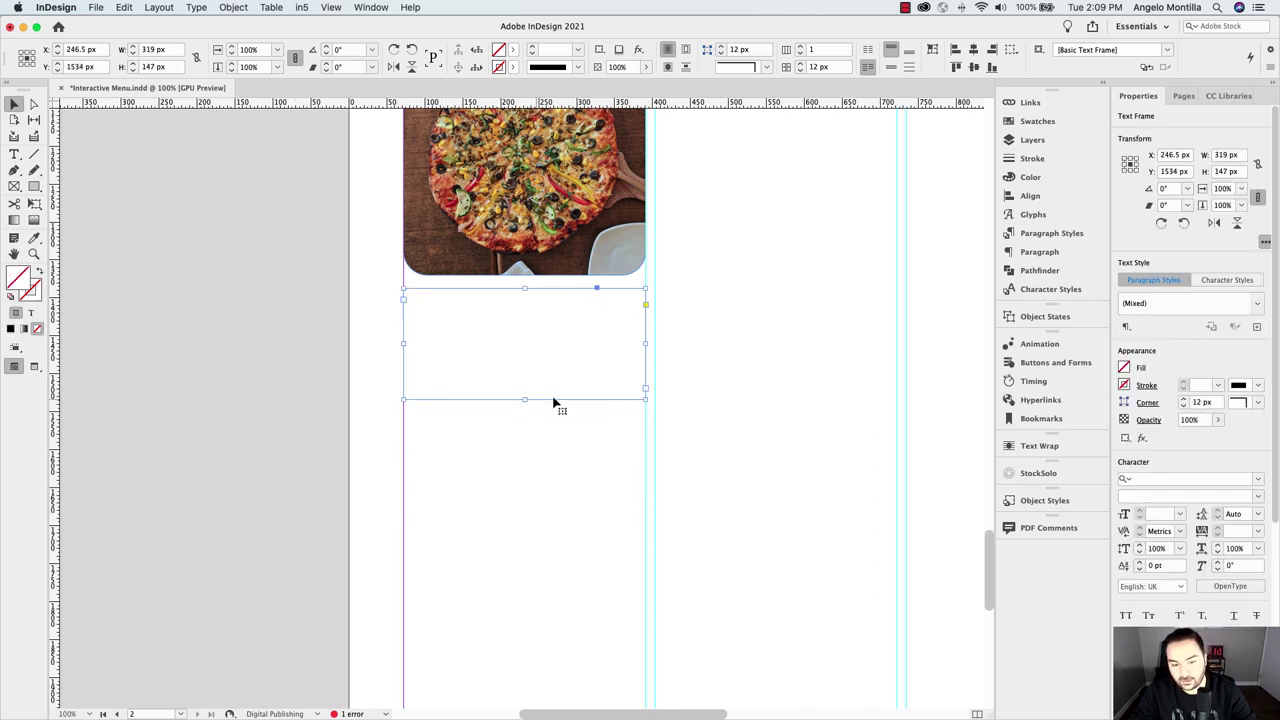
# Duplicate The Classic's photo and text frame together into the second and third columns at the same height
pyautogui.scroll(2, 585, 420)
pyautogui.press('super+minus')
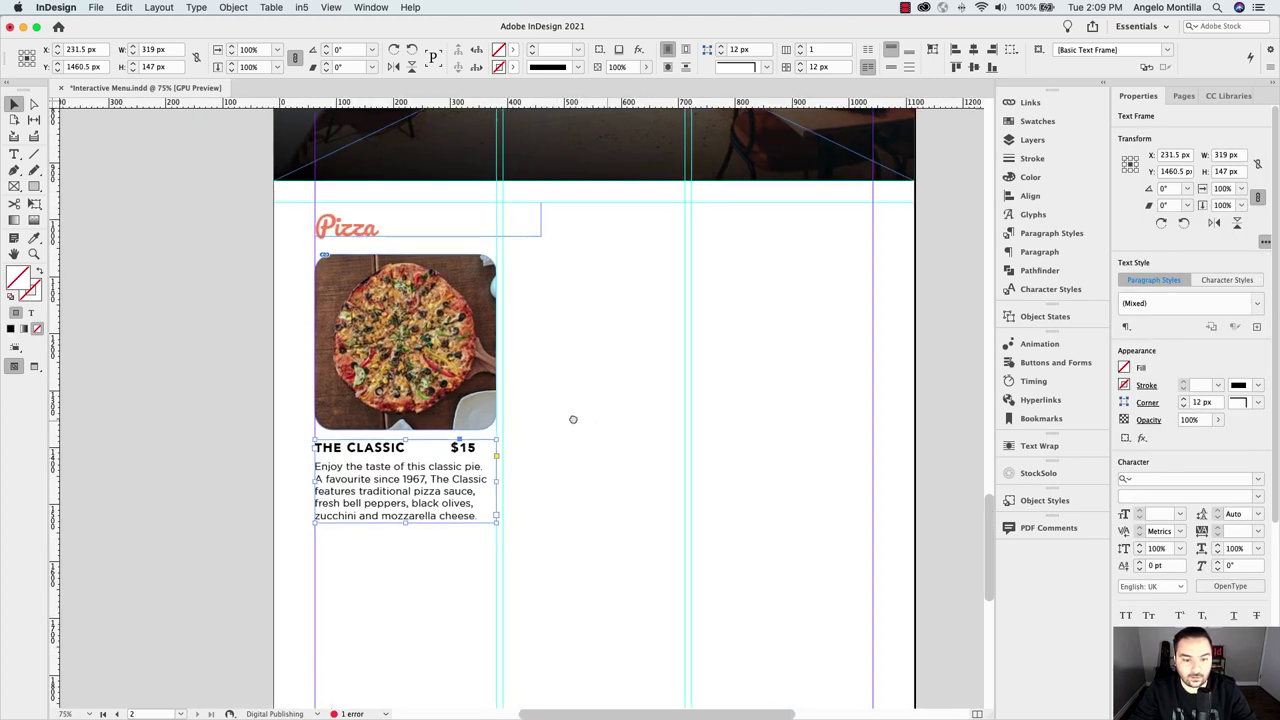
pyautogui.keyDown('shift'); pyautogui.click(295, 405); pyautogui.keyUp('shift')
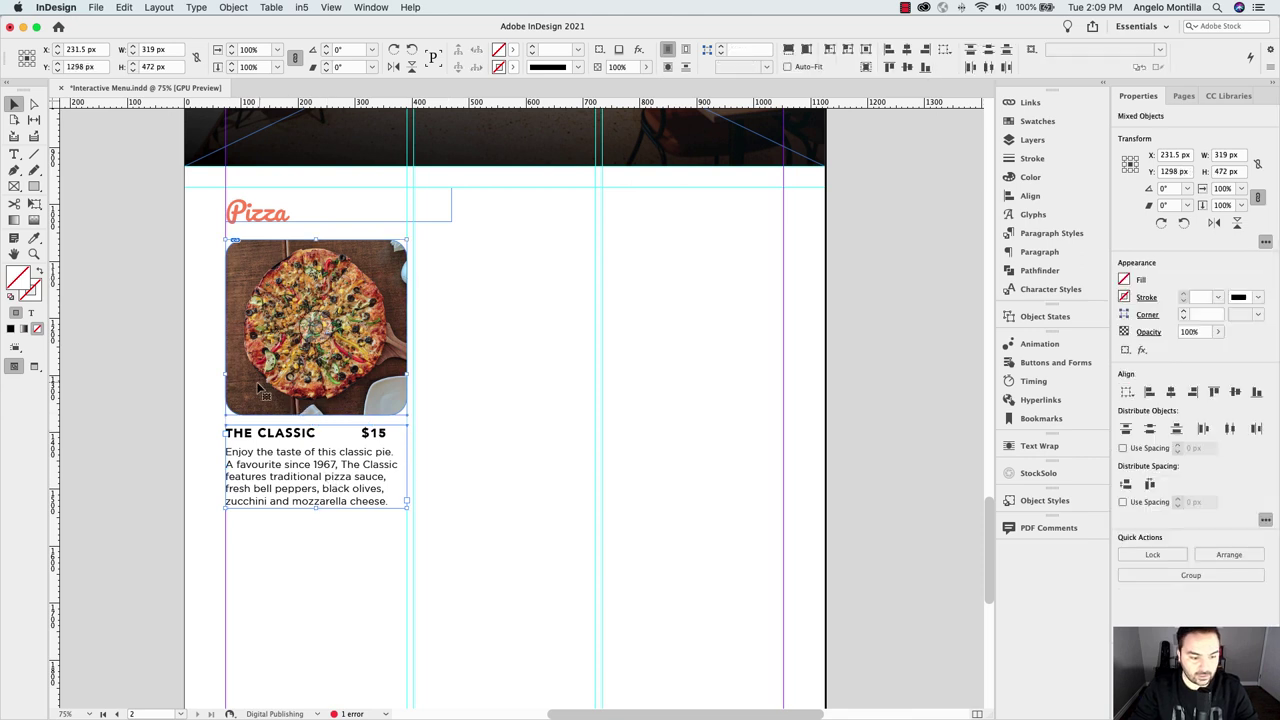
pyautogui.moveTo(262, 390); pyautogui.dragTo(446, 393)
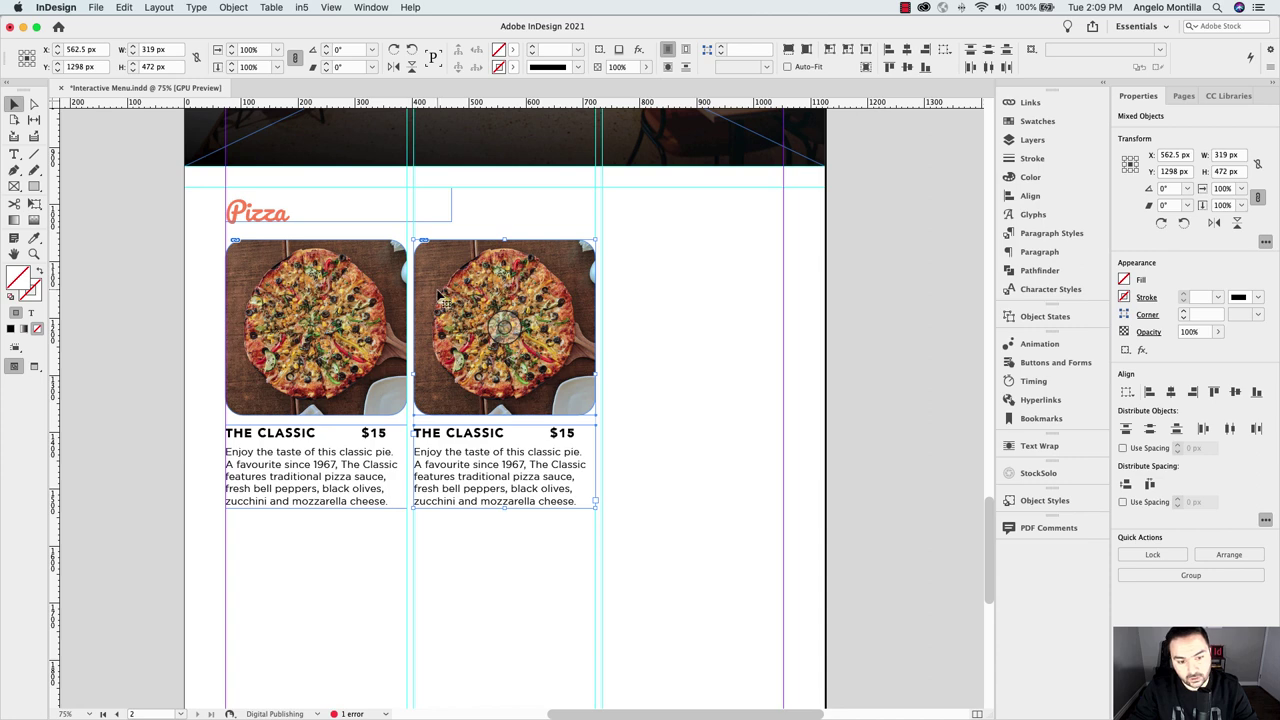
pyautogui.click(124, 7)
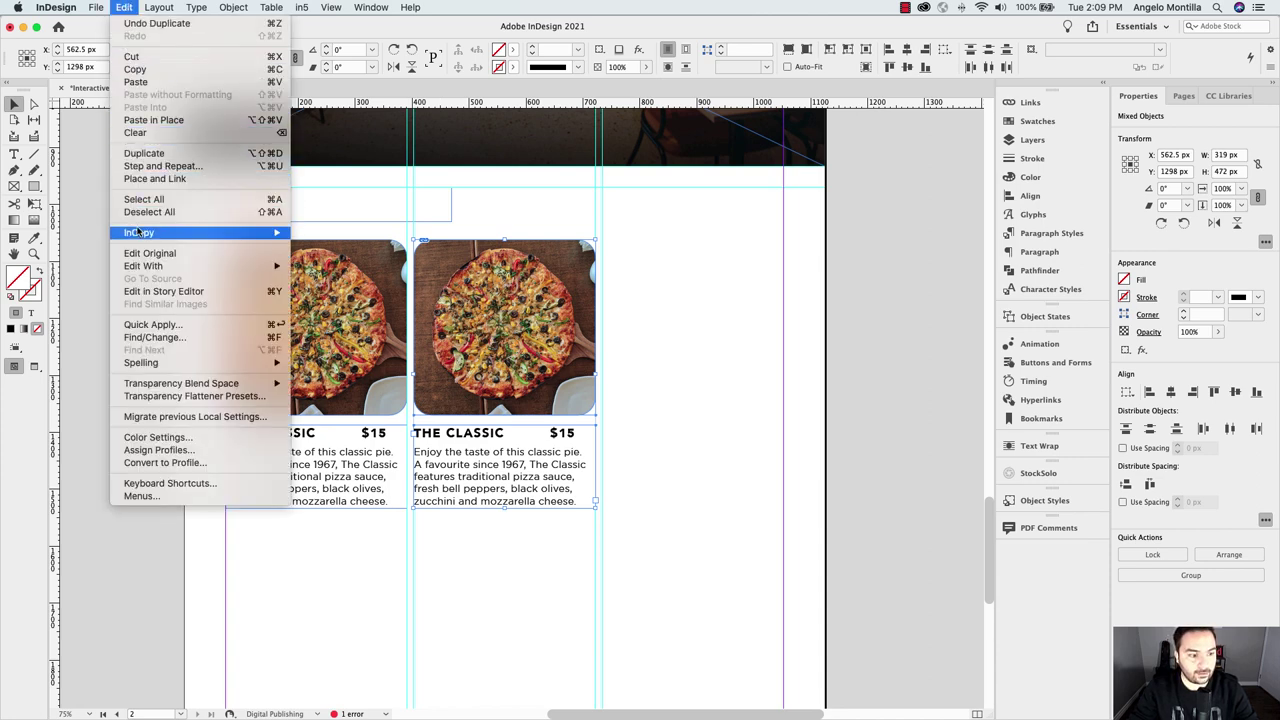
pyautogui.click(135, 153)
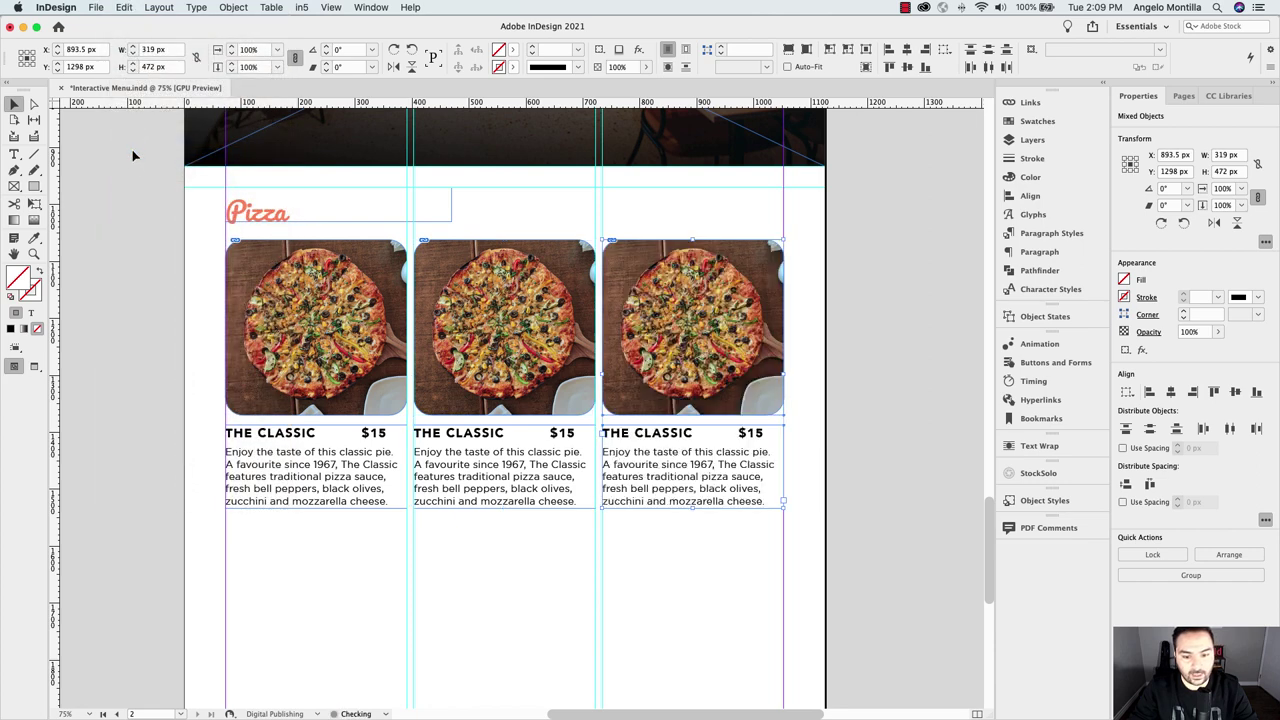
# Duplicate the pizza photo and text block three more times, continuing the row onto the pasteboard
pyautogui.click(150, 7)
pyautogui.moveTo(124, 7)
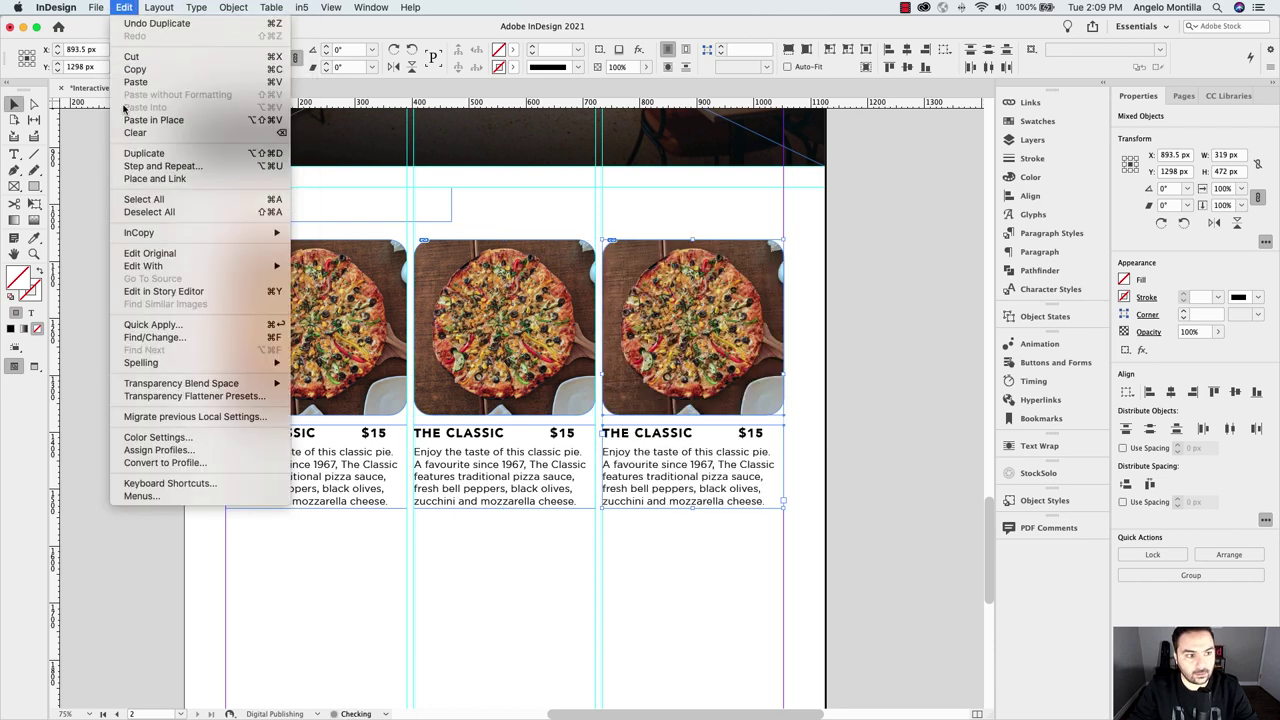
pyautogui.click(138, 153)
pyautogui.hscroll(8, 138, 154)
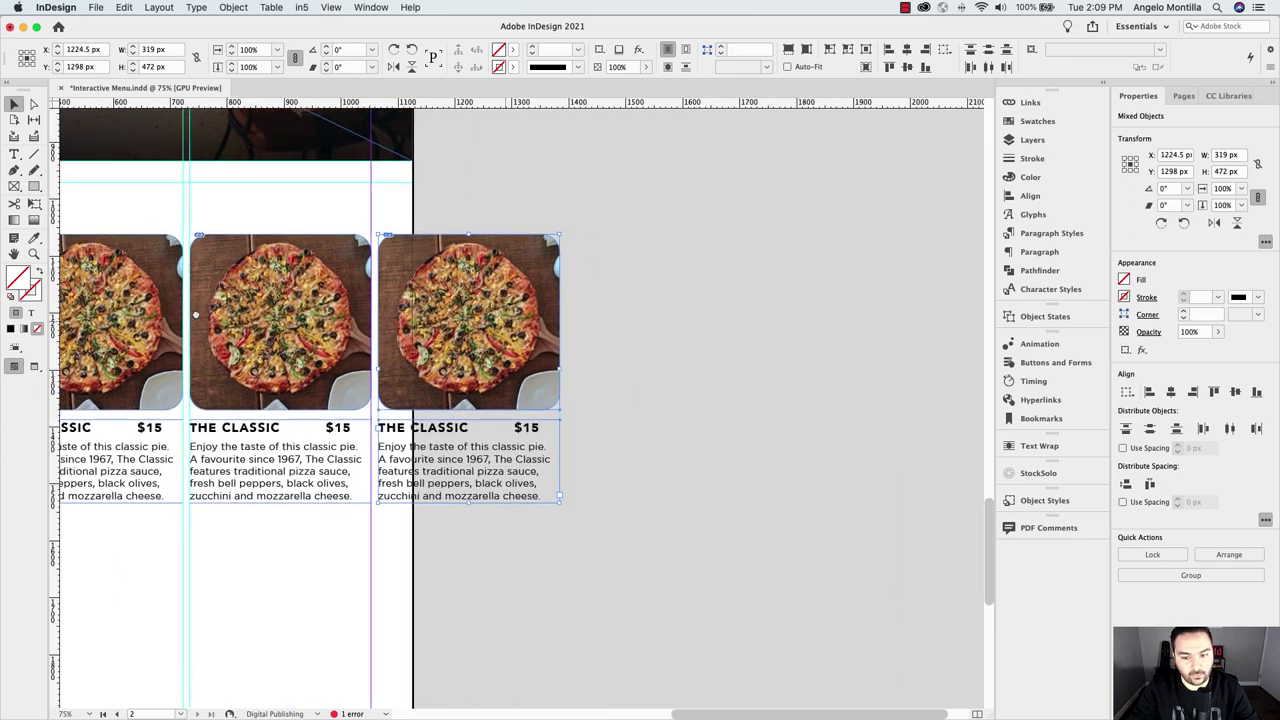
pyautogui.hscroll(1, 200, 212)
pyautogui.click(124, 7)
pyautogui.click(140, 153)
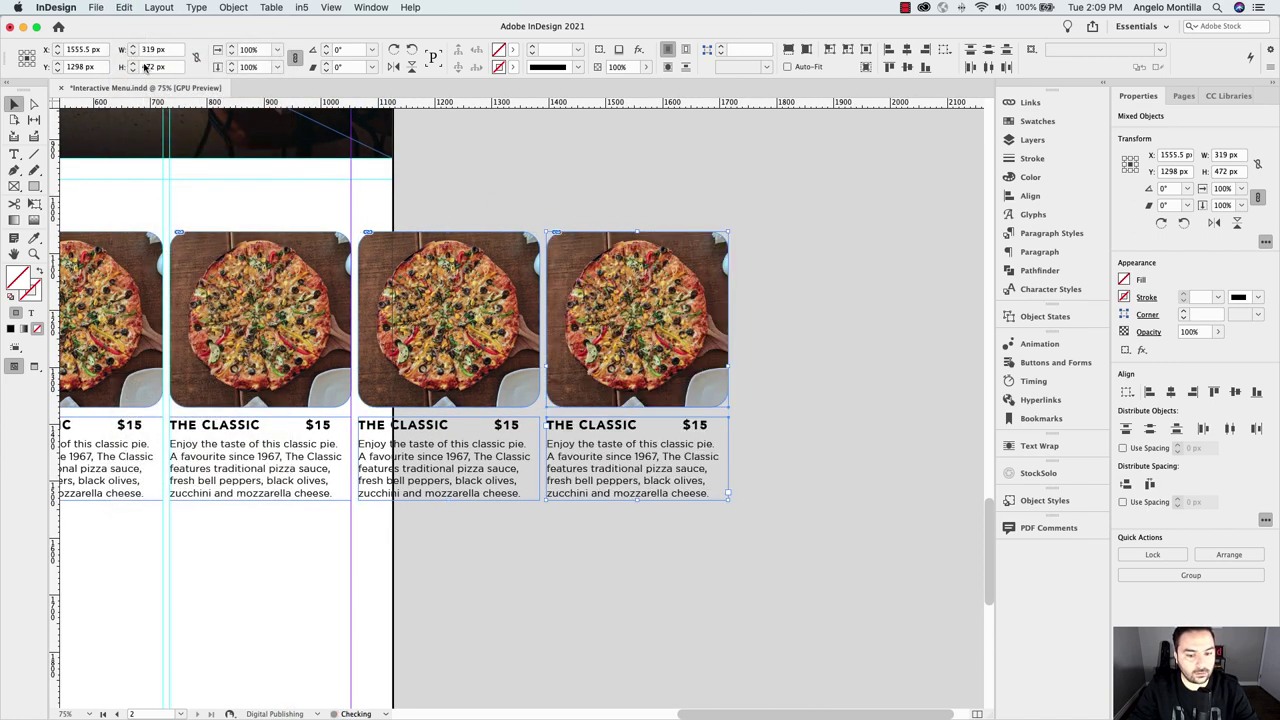
pyautogui.click(126, 7)
pyautogui.click(140, 154)
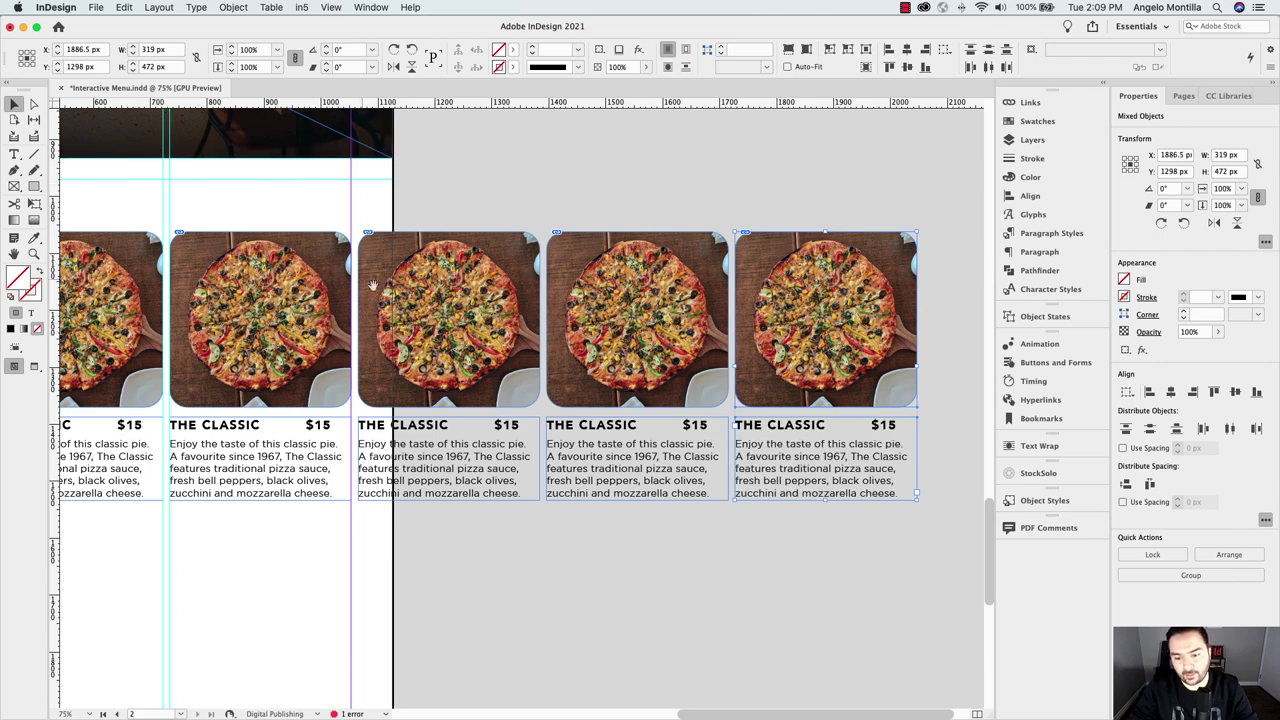
# Delete the pizza photo from the second column's image, keeping its rounded frame
pyautogui.hscroll(-8, 365, 282)
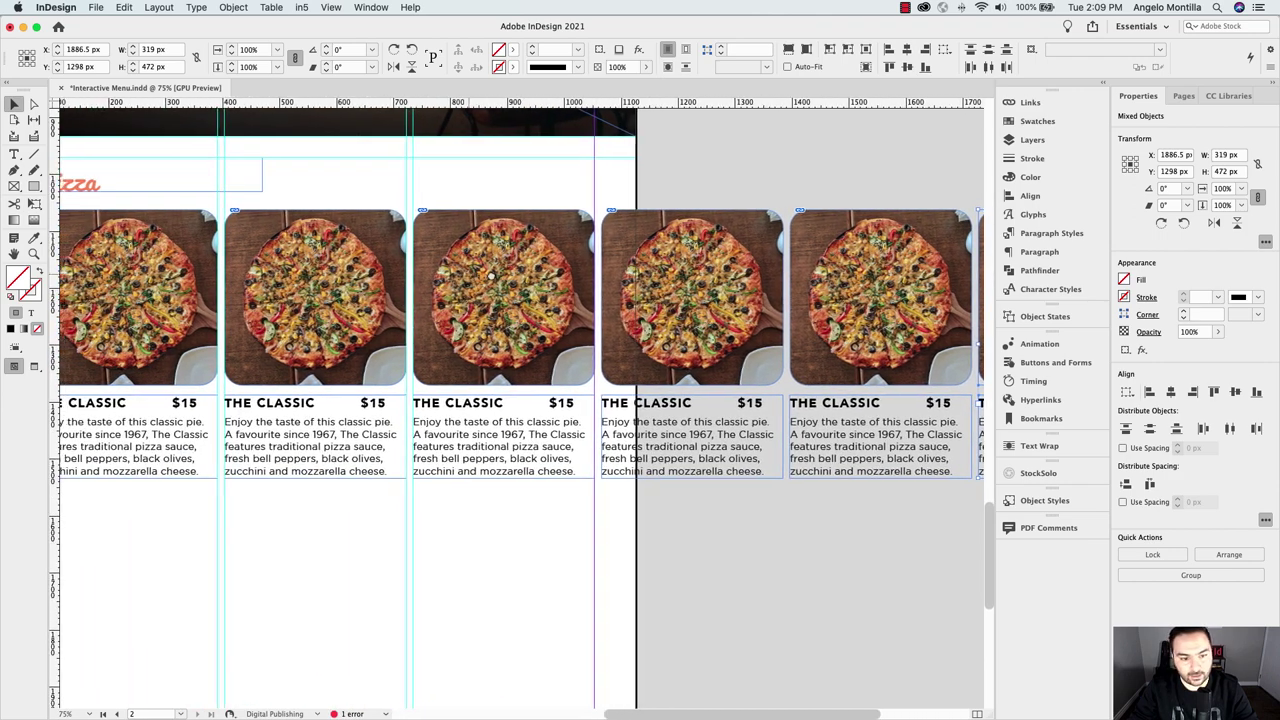
pyautogui.hscroll(-4, 473, 276)
pyautogui.click(475, 305)
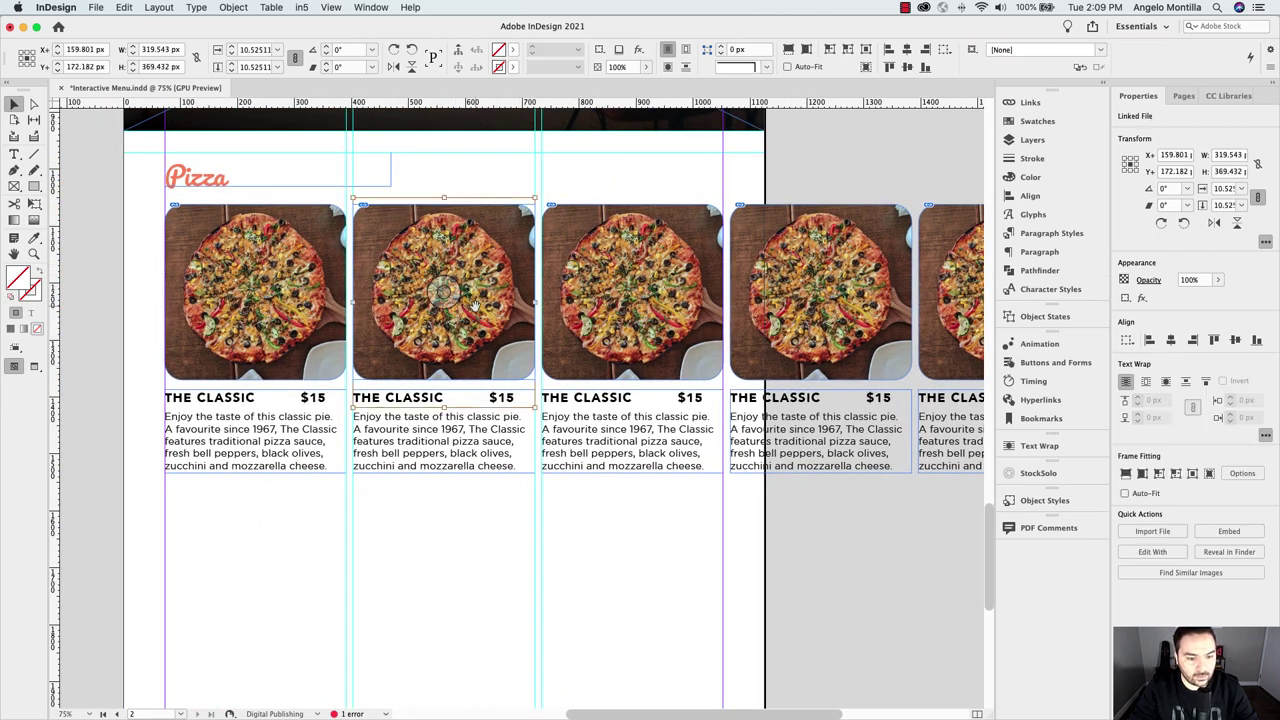
pyautogui.press('BackSpace')
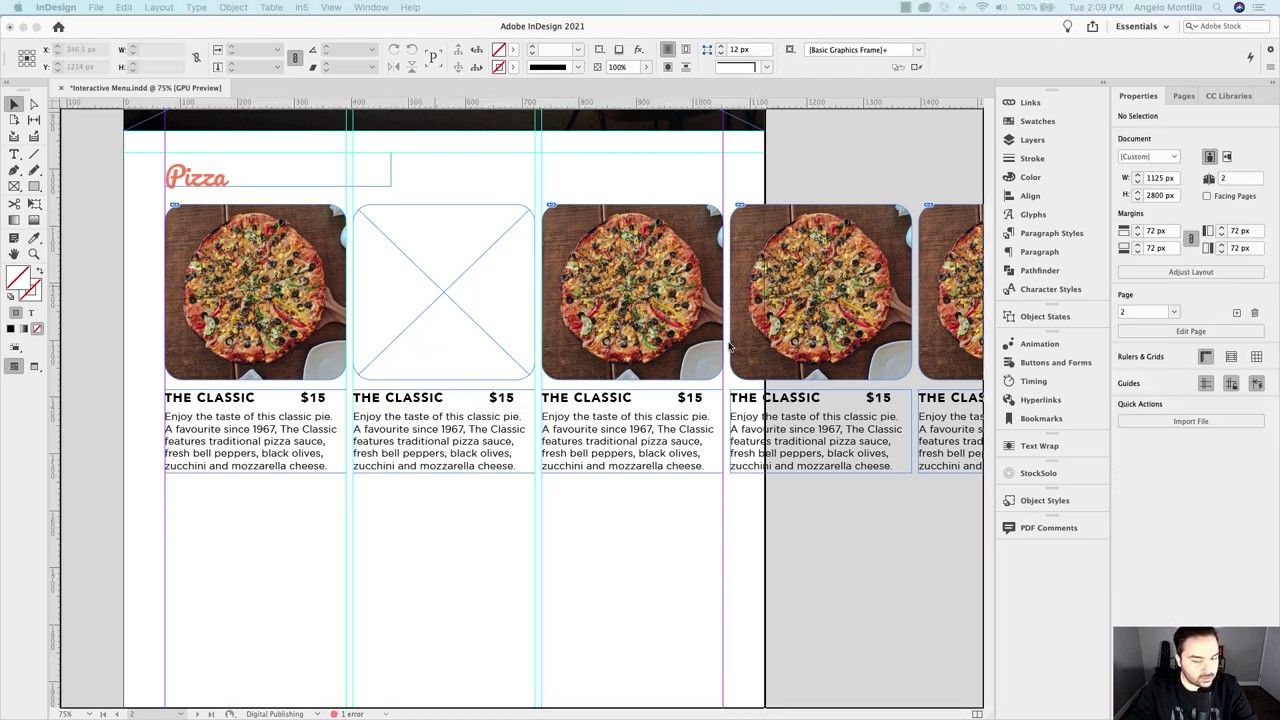
# Place new pizza photos in the second and third columns' frames, removing the copied photo from the third
pyautogui.click(625, 296)
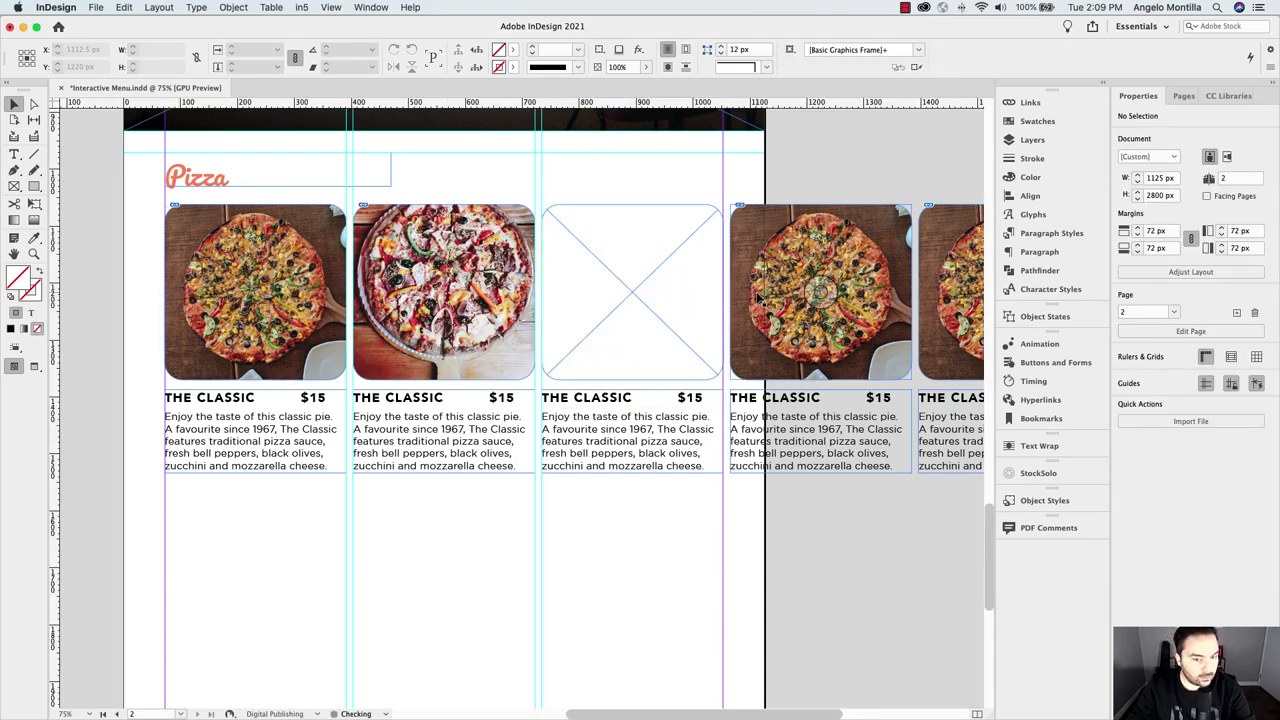
pyautogui.click(571, 257)
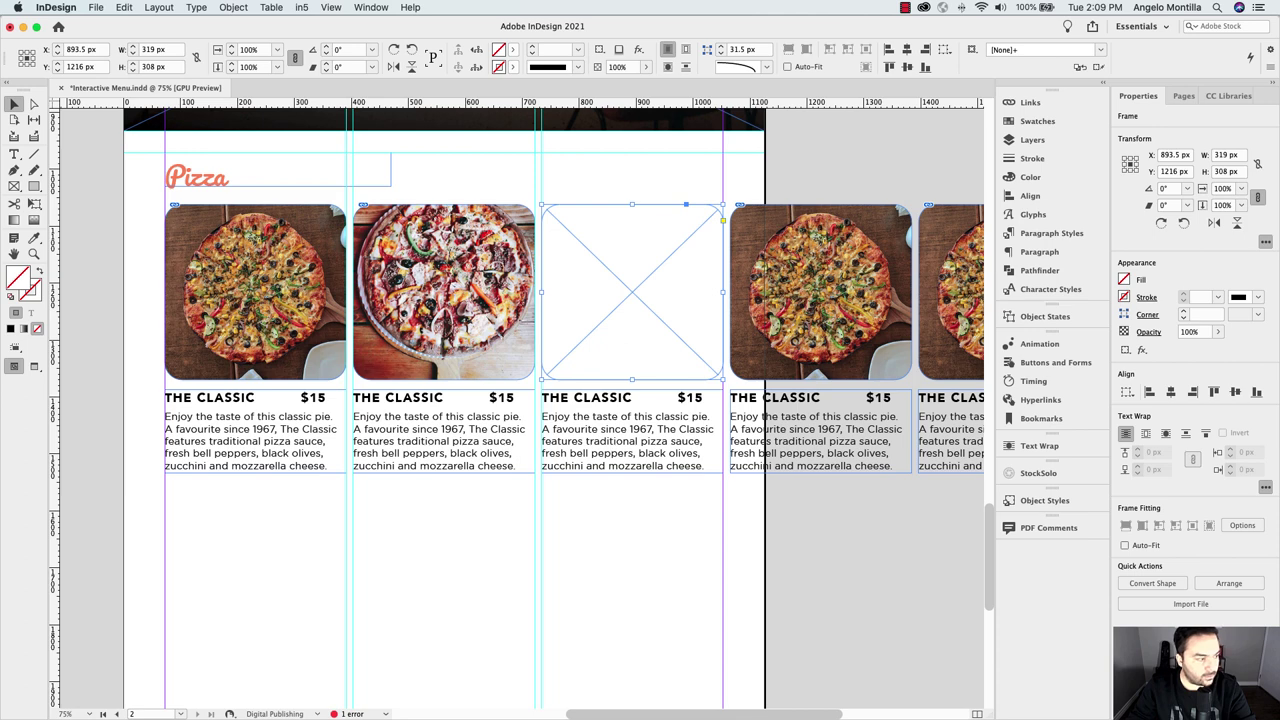
pyautogui.press('super+d')
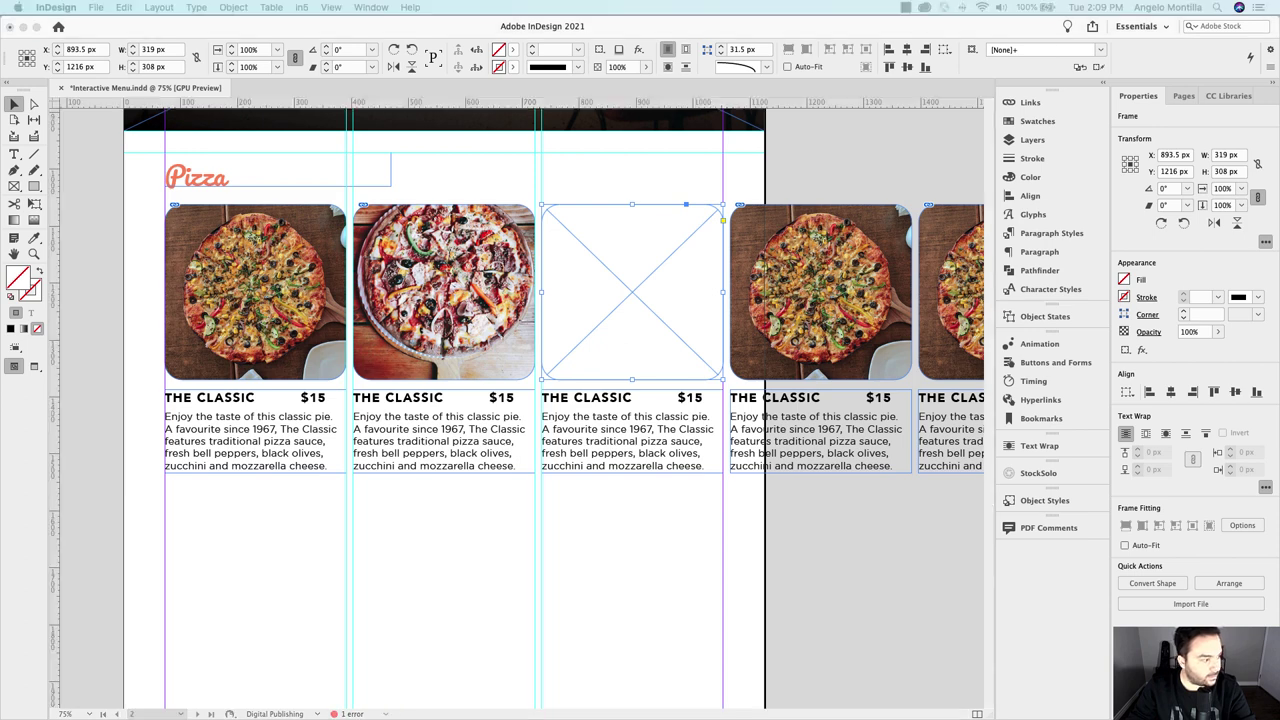
pyautogui.moveTo(40, 224); pyautogui.dragTo(630, 294)
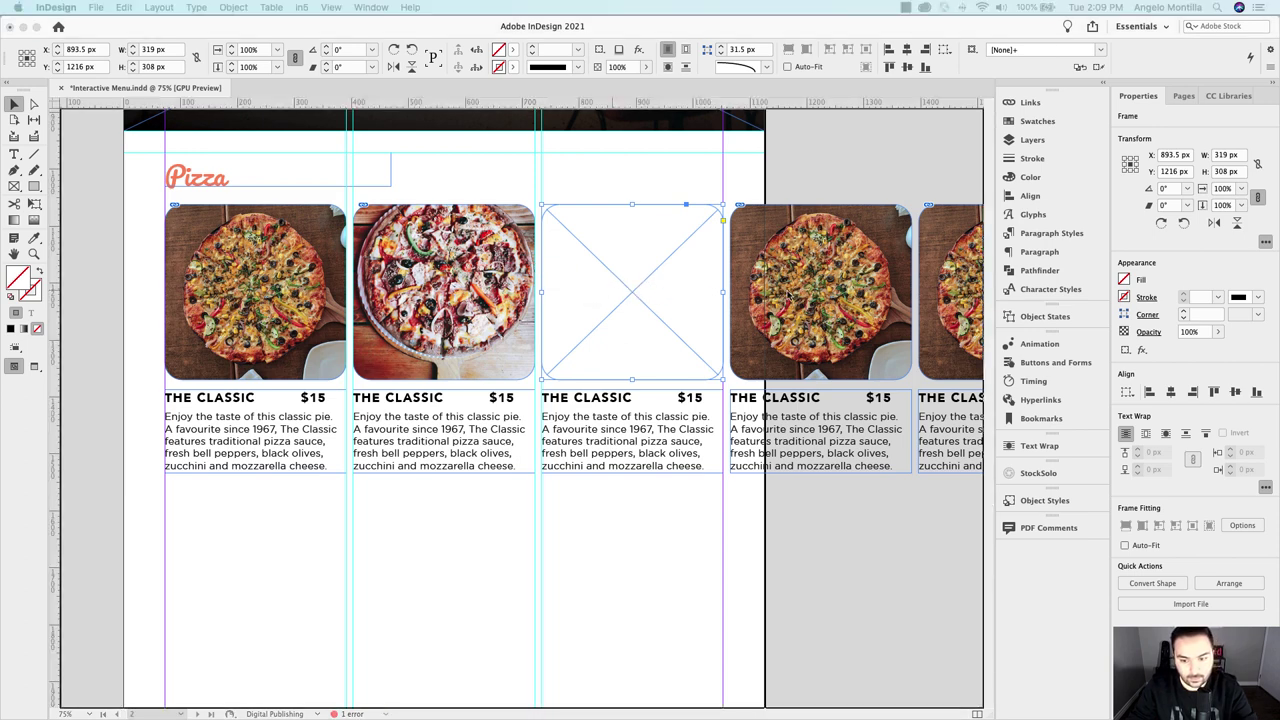
# Delete the copied pizza photos from the fourth, fifth and sixth frames, keeping the rounded frames
pyautogui.click(818, 297)
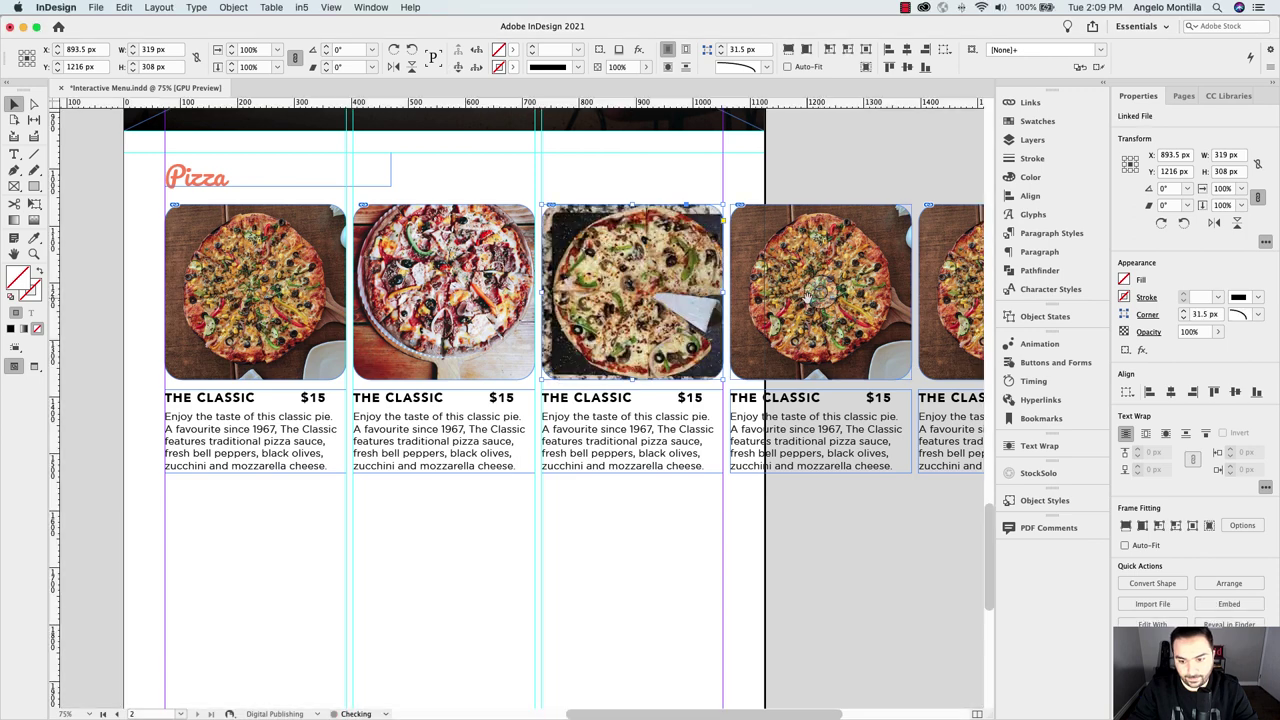
pyautogui.press('Delete')
pyautogui.hscroll(5, 832, 297)
pyautogui.click(676, 306)
pyautogui.press('Delete')
pyautogui.click(866, 310)
pyautogui.press('Delete')
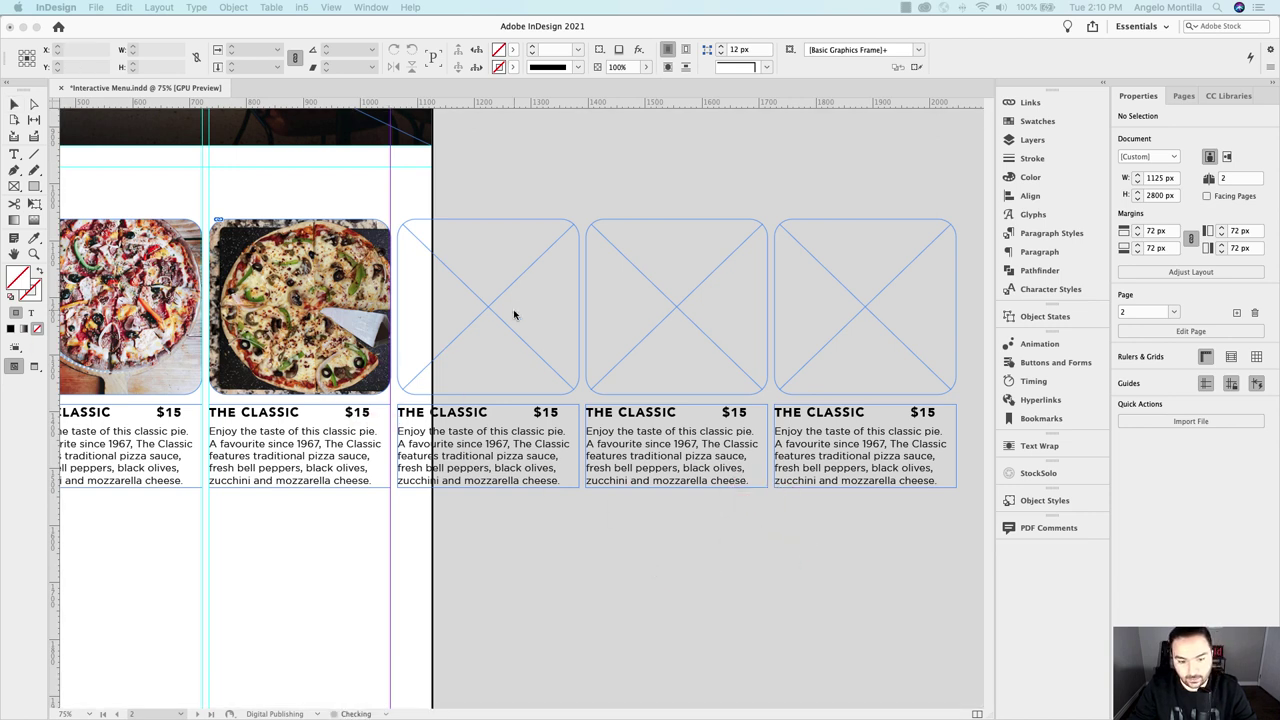
# Place three different pizza photos into the empty fourth, fifth and sixth frames
pyautogui.moveTo(486, 202); pyautogui.dragTo(661, 297)
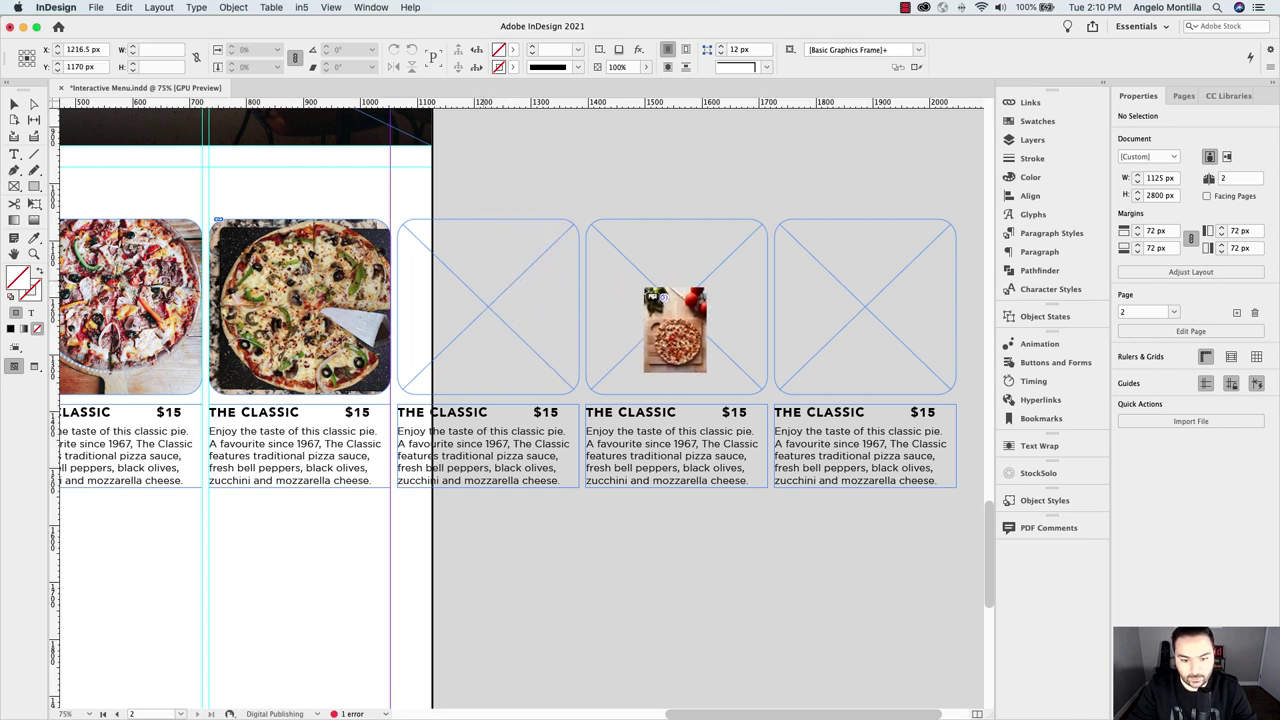
pyautogui.click(660, 297)
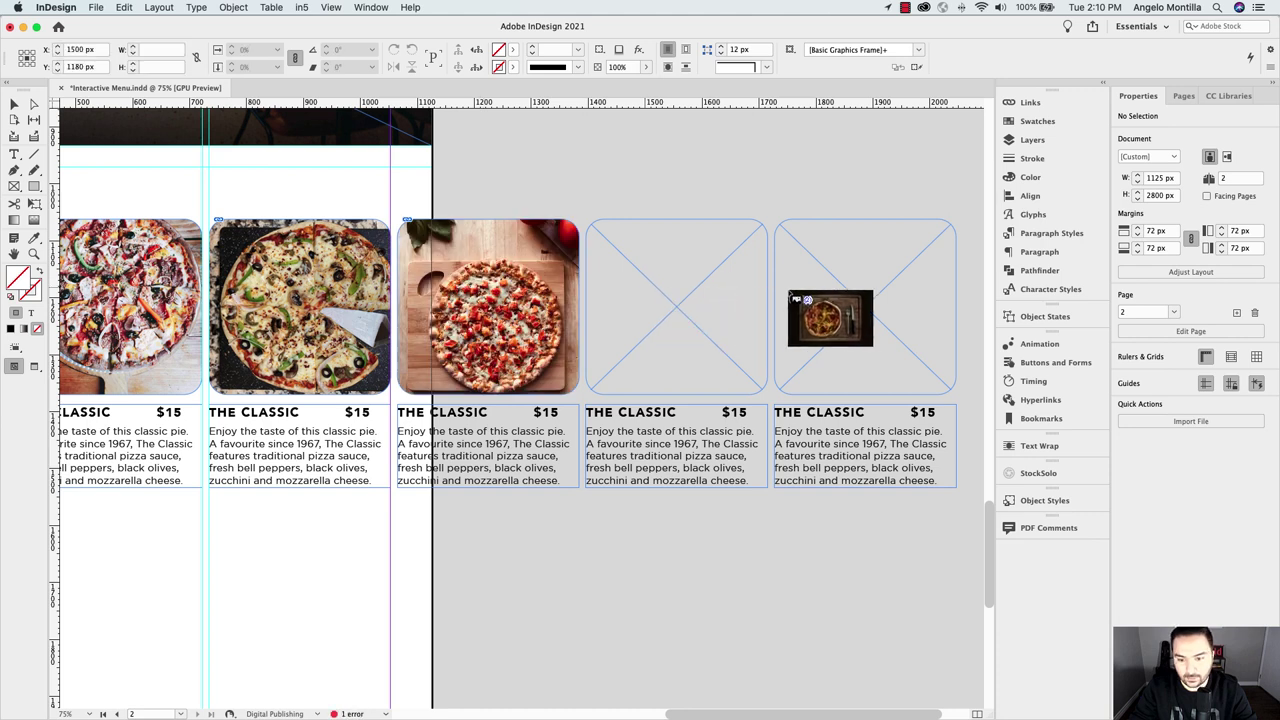
pyautogui.click(845, 297)
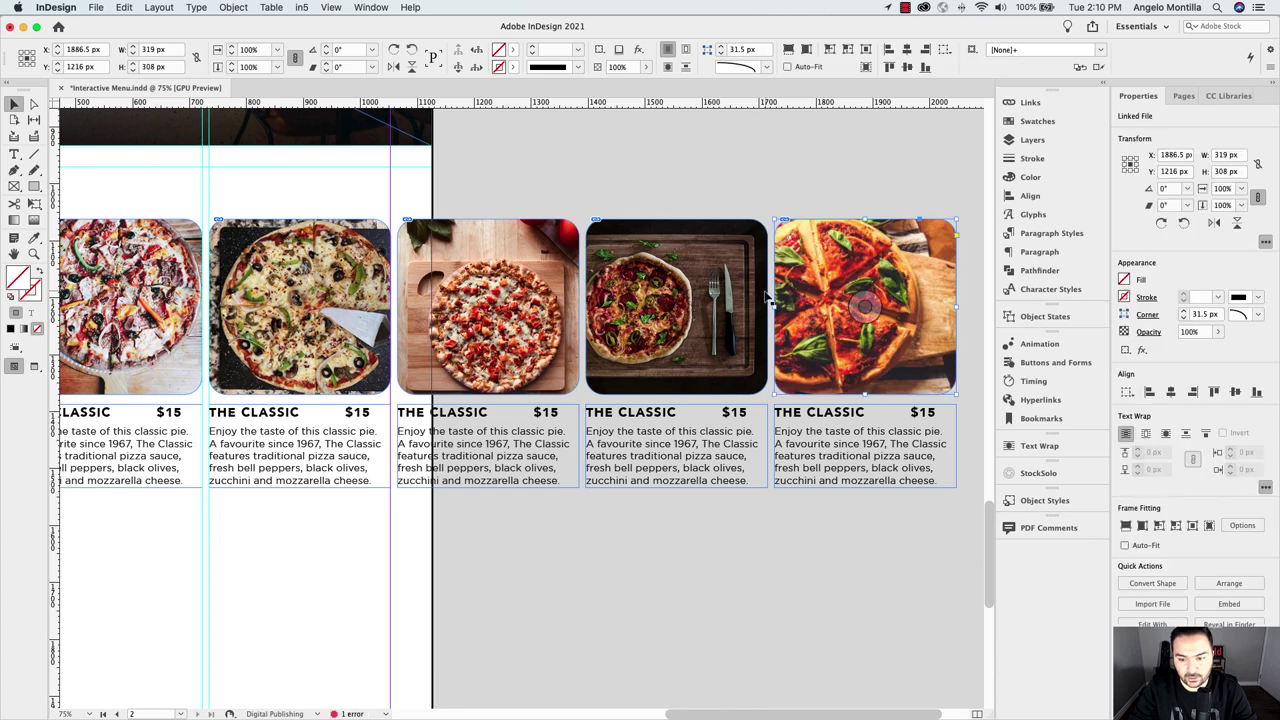
# Shift the sixth pizza photo to the right inside its frame and scale it down to about 465 px wide
pyautogui.click(865, 305)
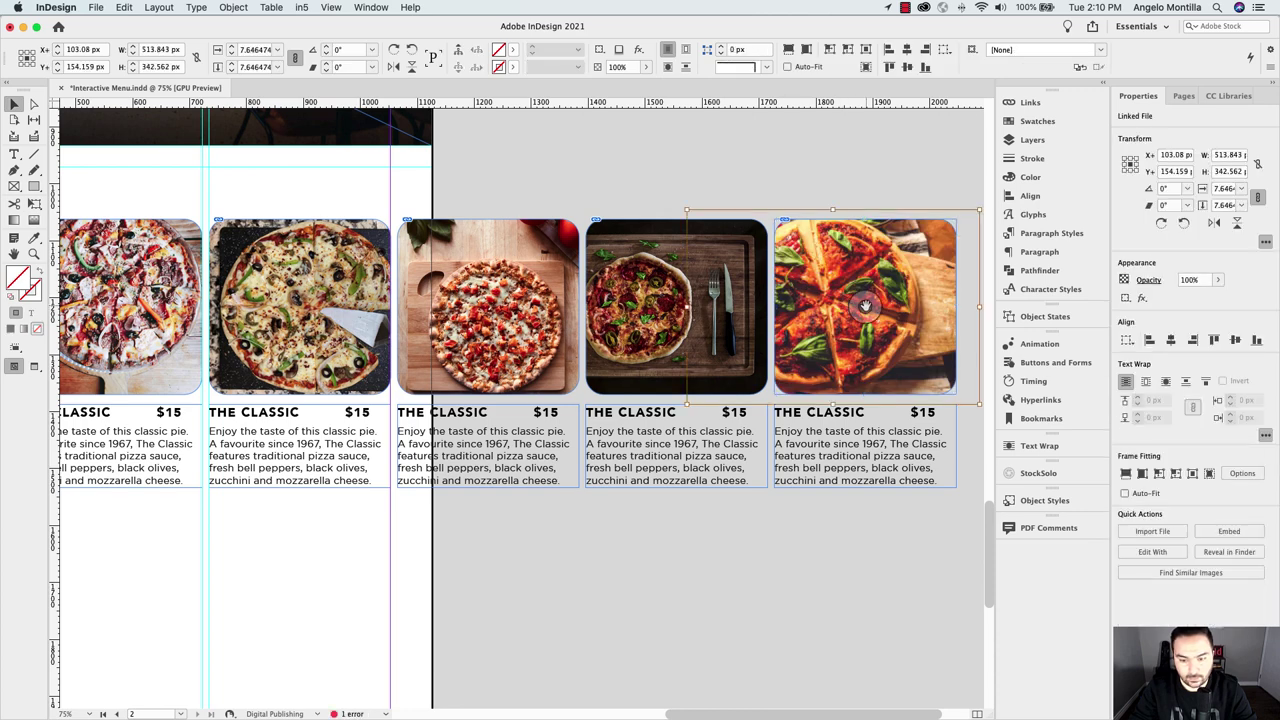
pyautogui.hotkey('shift', 'Right')
pyautogui.hotkey('shift', 'Right')
pyautogui.hotkey('shift', 'Right')
pyautogui.hotkey('shift', 'Right')
pyautogui.hotkey('shift', 'Right')
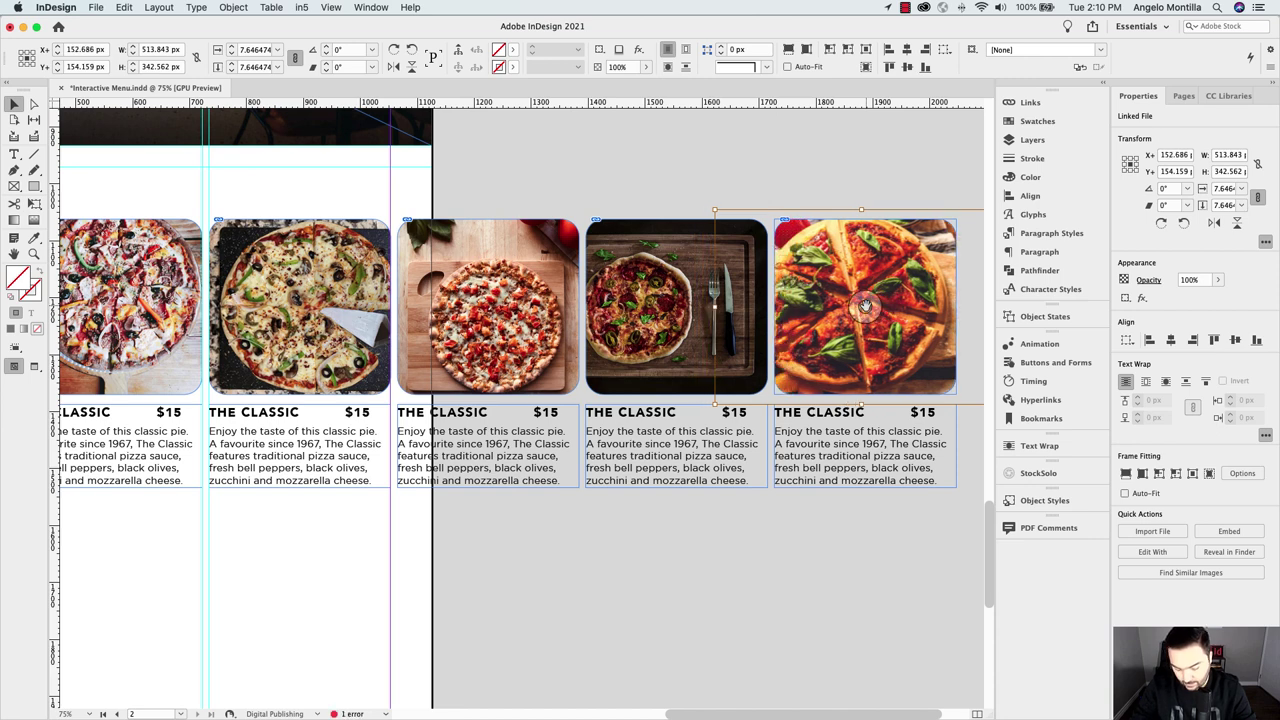
pyautogui.press('super+alt+comma')
pyautogui.press('super+alt+comma')
pyautogui.press('super+alt+comma')
pyautogui.press('super+alt+comma')
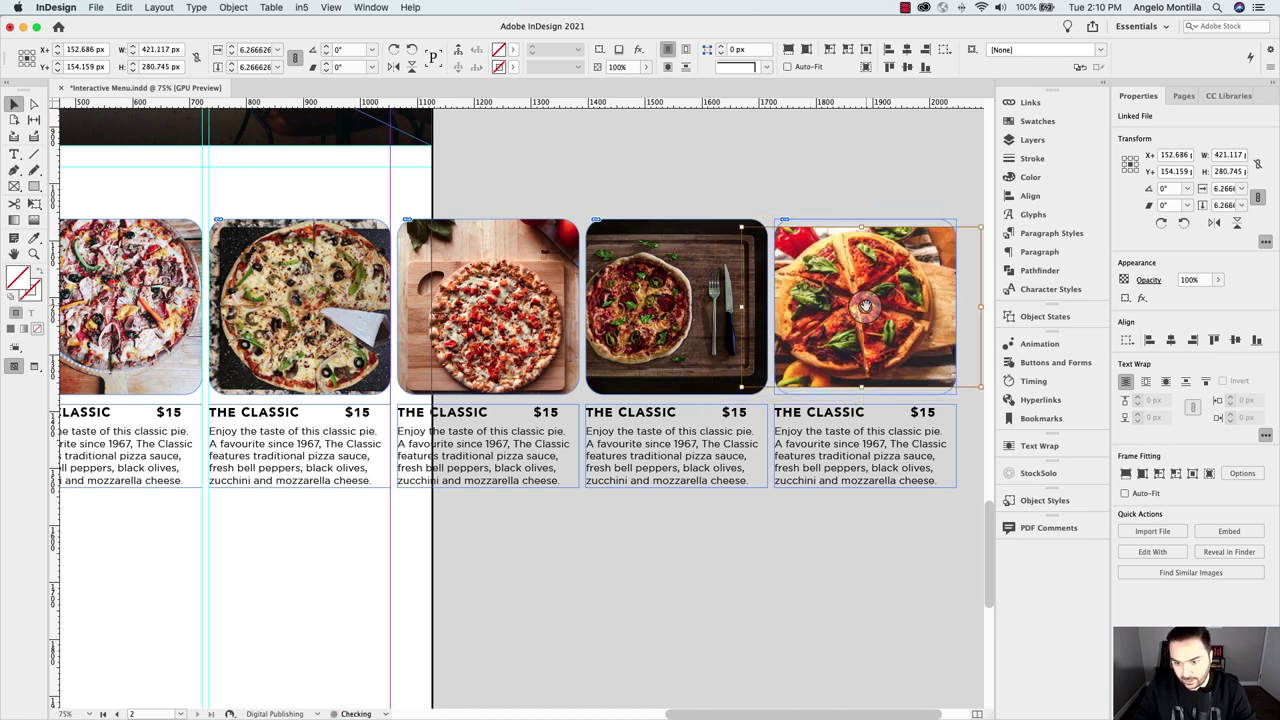
pyautogui.press('super+alt+period')
pyautogui.press('super+alt+period')
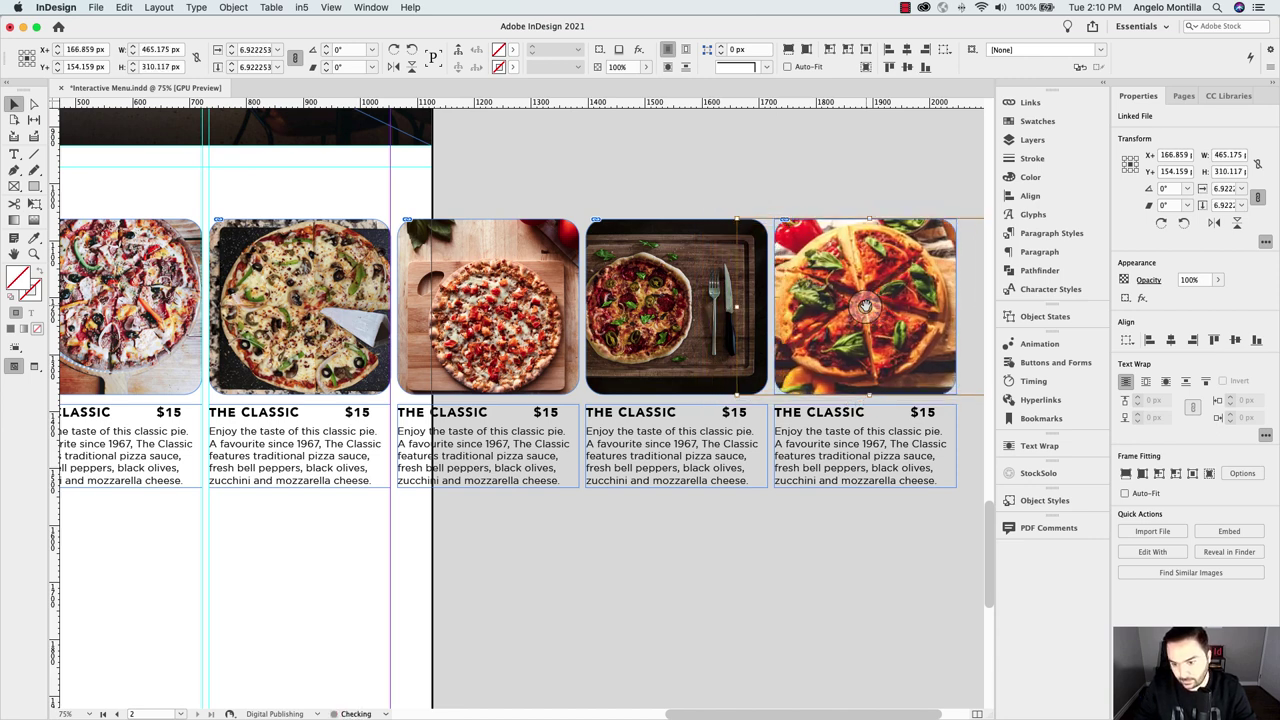
# Enlarge the fifth pizza photo to about 655 px wide and center the pizza within its frame
pyautogui.press('super+alt+period')
pyautogui.press('super+alt+period')
pyautogui.press('super+alt+period')
pyautogui.press('super+alt+period')
pyautogui.press('super+alt+period')
pyautogui.press('super+alt+period')
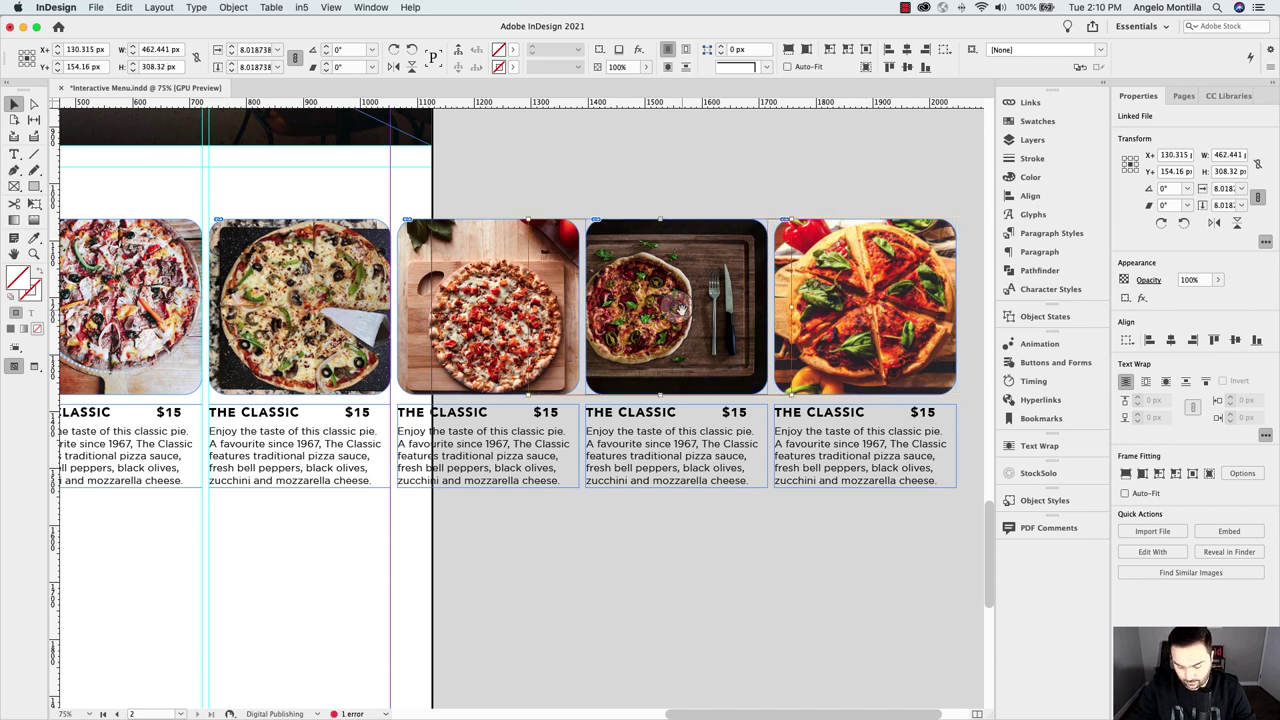
pyautogui.press('super+alt+period')
pyautogui.press('super+alt+period')
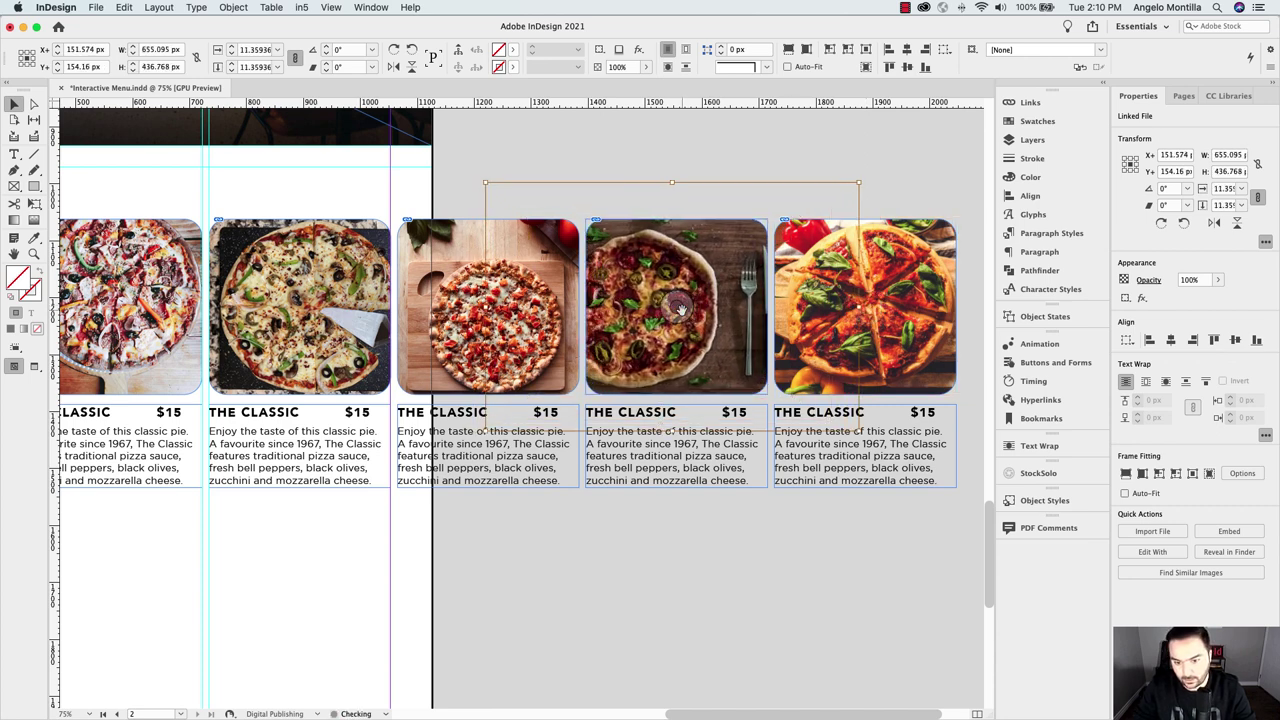
pyautogui.moveTo(681, 311)
pyautogui.mouseDown()
pyautogui.moveTo(692, 309)
pyautogui.moveTo(681, 310)
pyautogui.mouseUp()
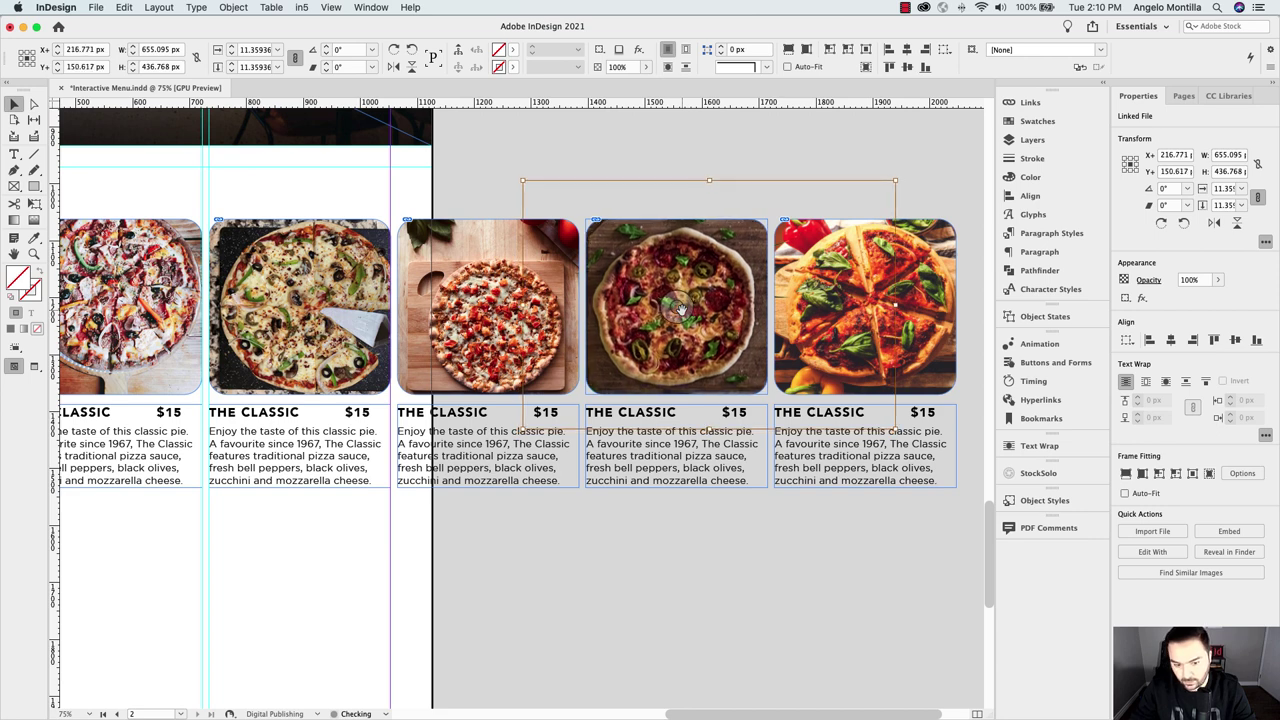
# Enlarge the fourth pizza photo to about 371 px wide and nudge it left to center the pizza in its frame
pyautogui.click(482, 304)
pyautogui.press('super+period')
pyautogui.press('super+period')
pyautogui.press('super+period')
pyautogui.press('super+period')
pyautogui.press('super+period')
pyautogui.press('shift+super+e')
pyautogui.press('super+period')
pyautogui.press('super+period')
pyautogui.press('super+period')
pyautogui.press('super+period')
pyautogui.press('super+period')
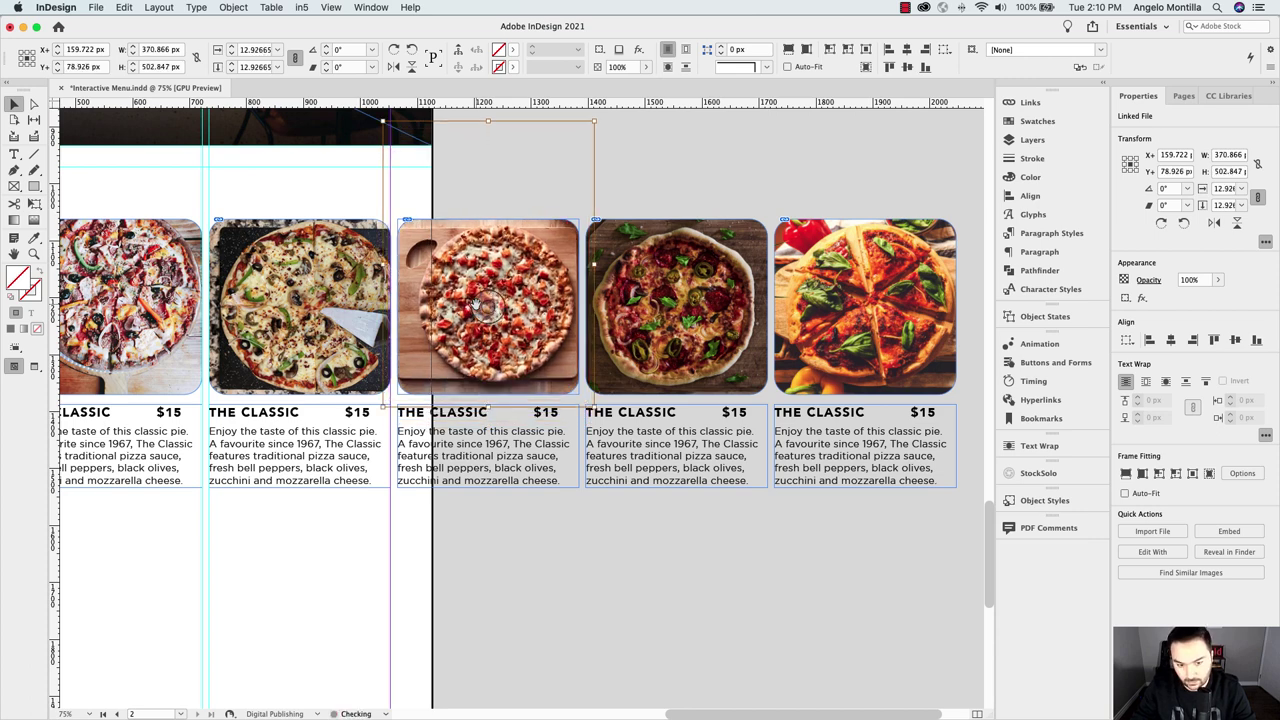
pyautogui.press('Left')
pyautogui.press('Left')
pyautogui.press('Left')
pyautogui.press('Left')
pyautogui.press('Left')
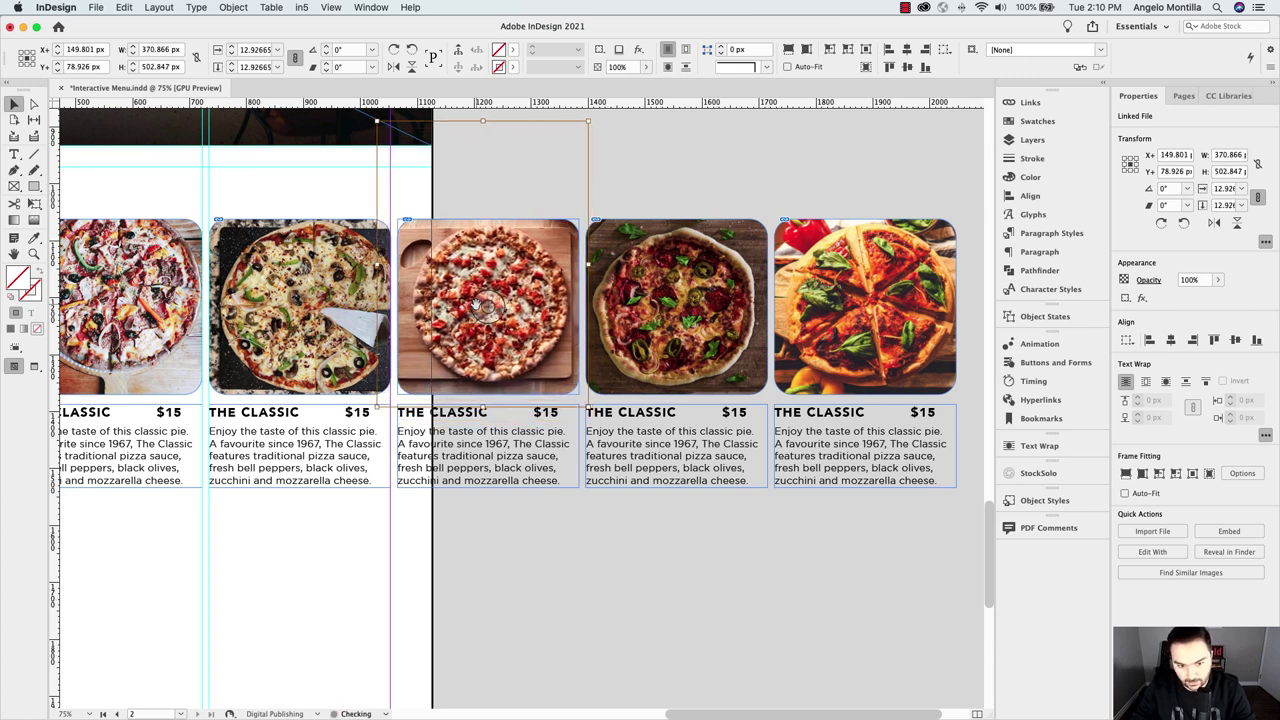
# Move the second column's pizza photo down inside its frame and adjust its scale so it fills the frame
pyautogui.click(677, 197)
pyautogui.moveTo(500, 208); pyautogui.dragTo(893, 195)
pyautogui.click(519, 285)
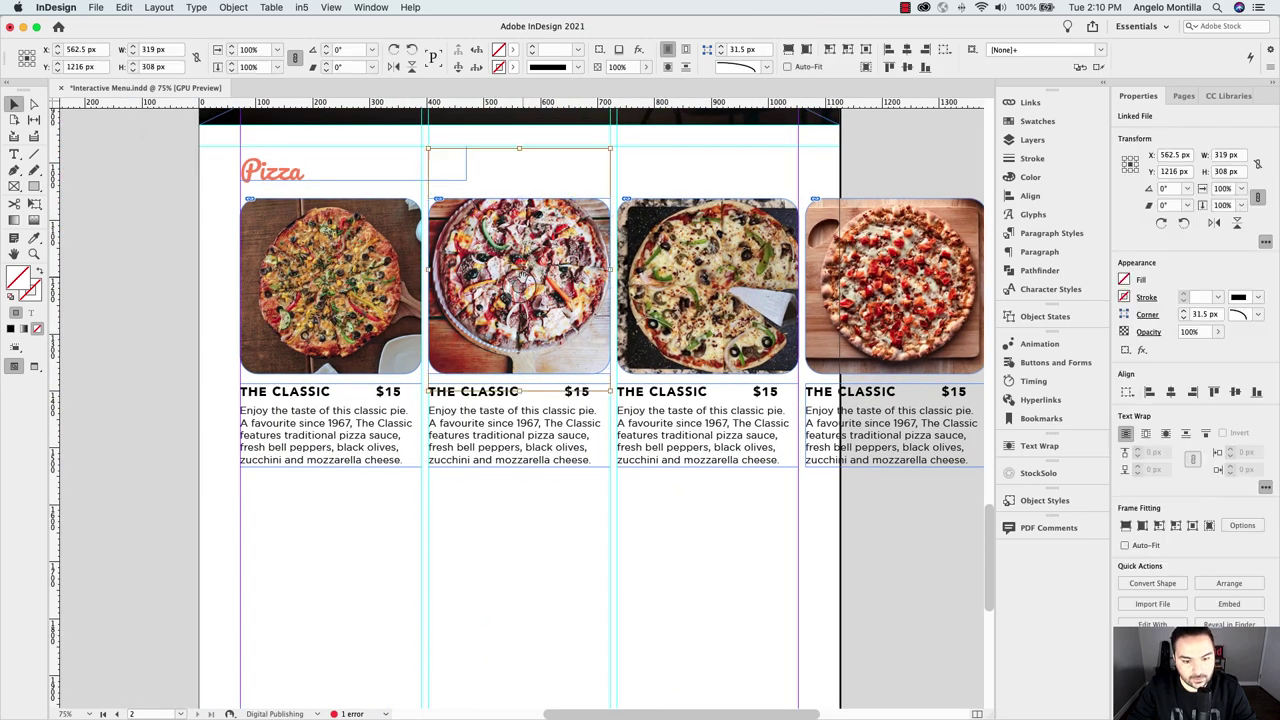
pyautogui.moveTo(521, 275); pyautogui.dragTo(519, 285)
pyautogui.press('super+alt+comma')
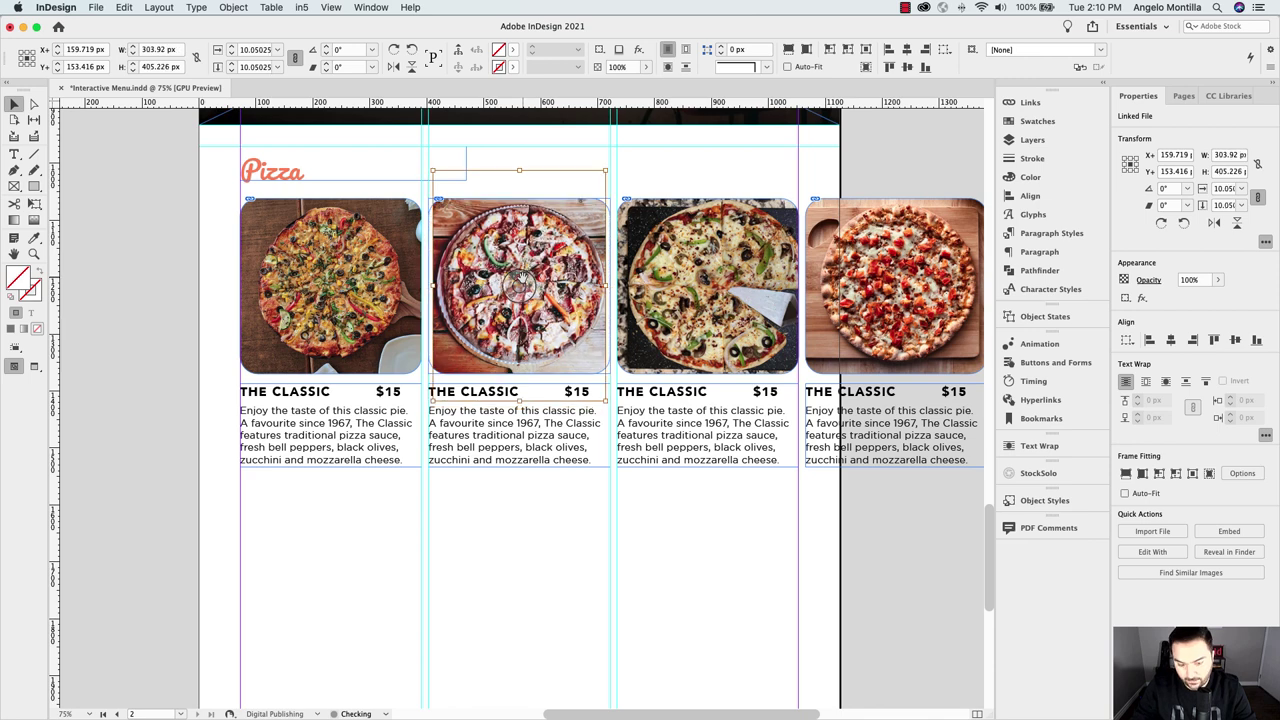
pyautogui.press('super+alt+period')
pyautogui.click(683, 177)
# Give the five copied text blocks their own names, prices and descriptions: The Rustic $17, The Greek $17, The Vegan $18, The Spicy $18, The Cheesie $19
pyautogui.hscroll(5, 652, 347)
pyautogui.scroll(-1, 652, 347)
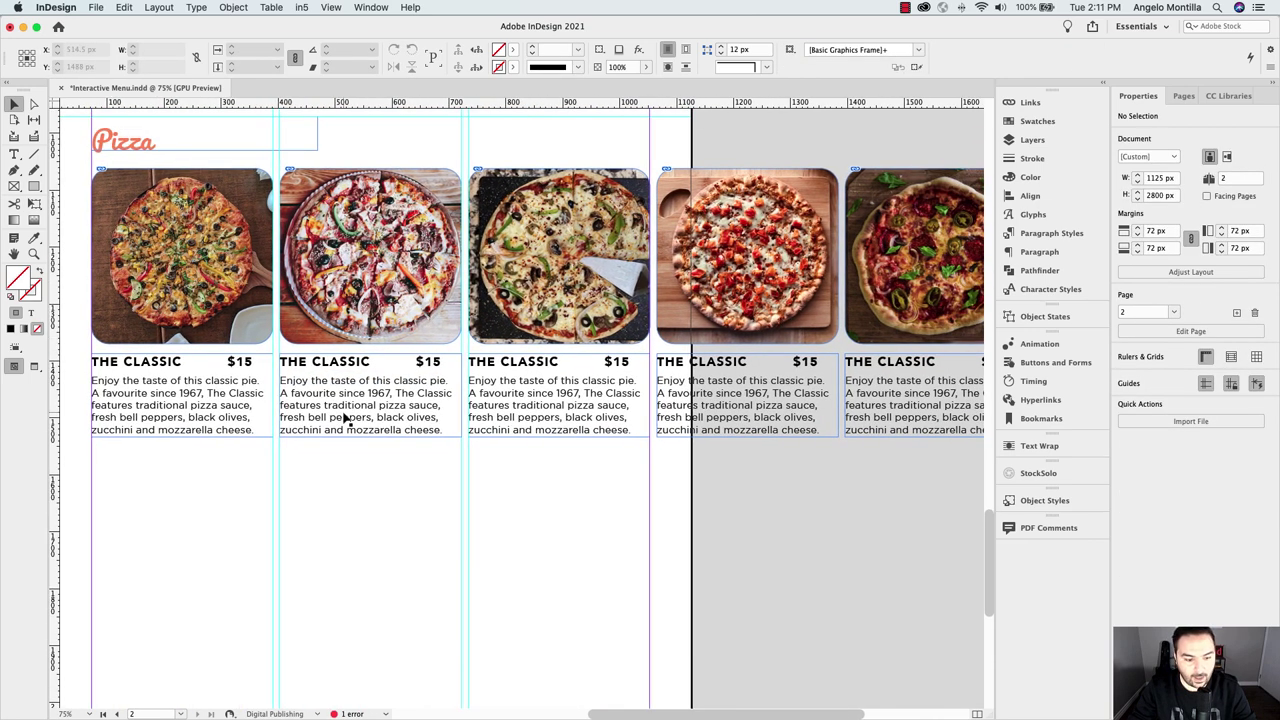
pyautogui.tripleClick(342, 416)
pyautogui.click(350, 414)
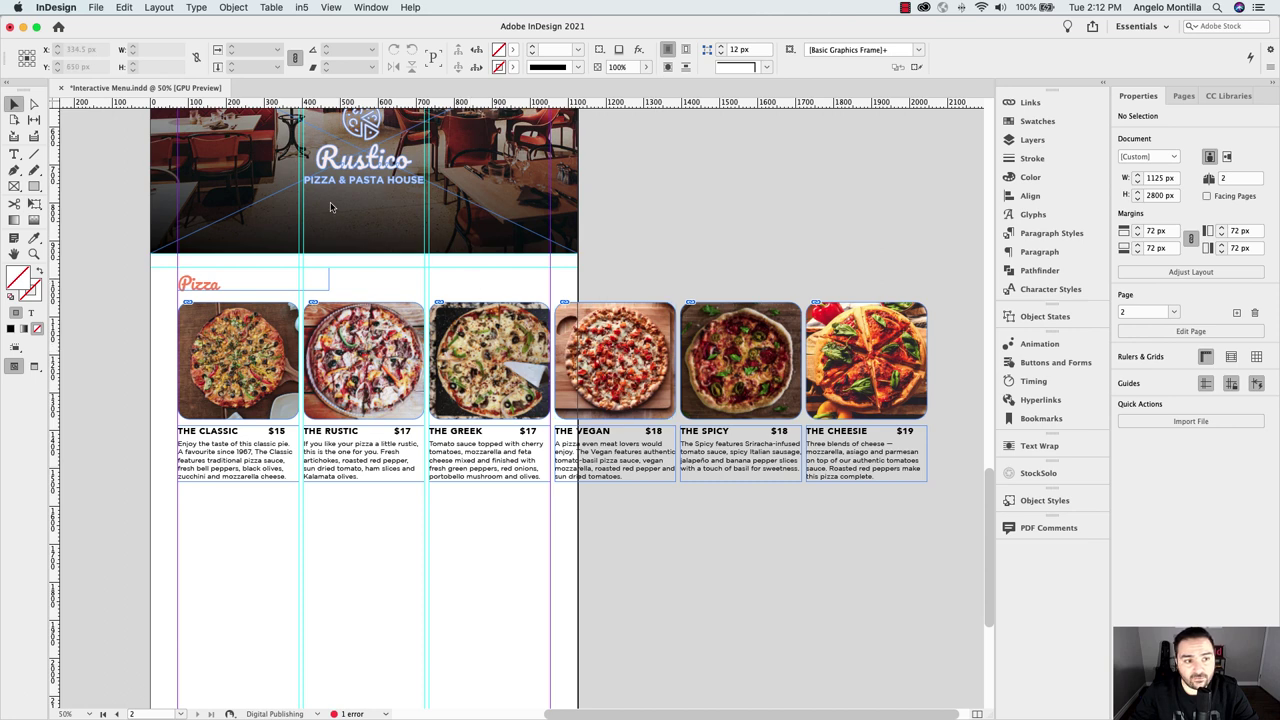
# Open the in5 Scrolling Frames widget and move its dialog clear of the pizza row
pyautogui.click(301, 7)
pyautogui.moveTo(322, 68)
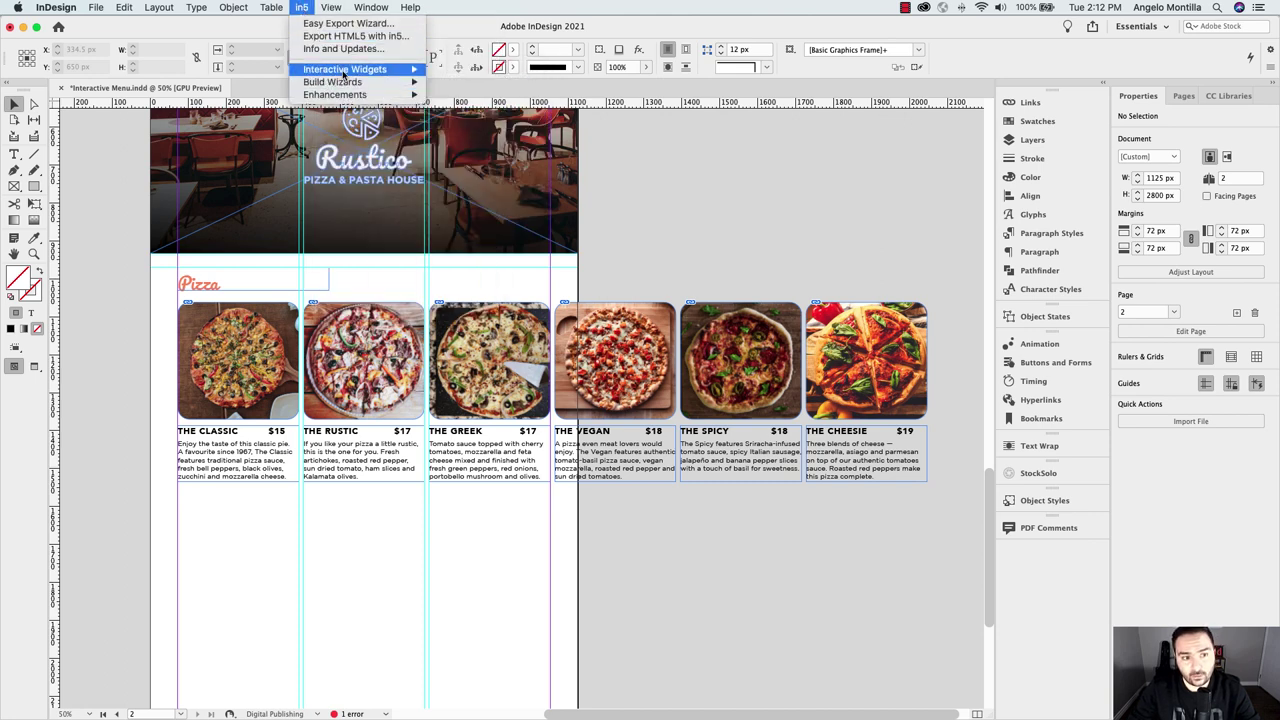
pyautogui.moveTo(373, 72)
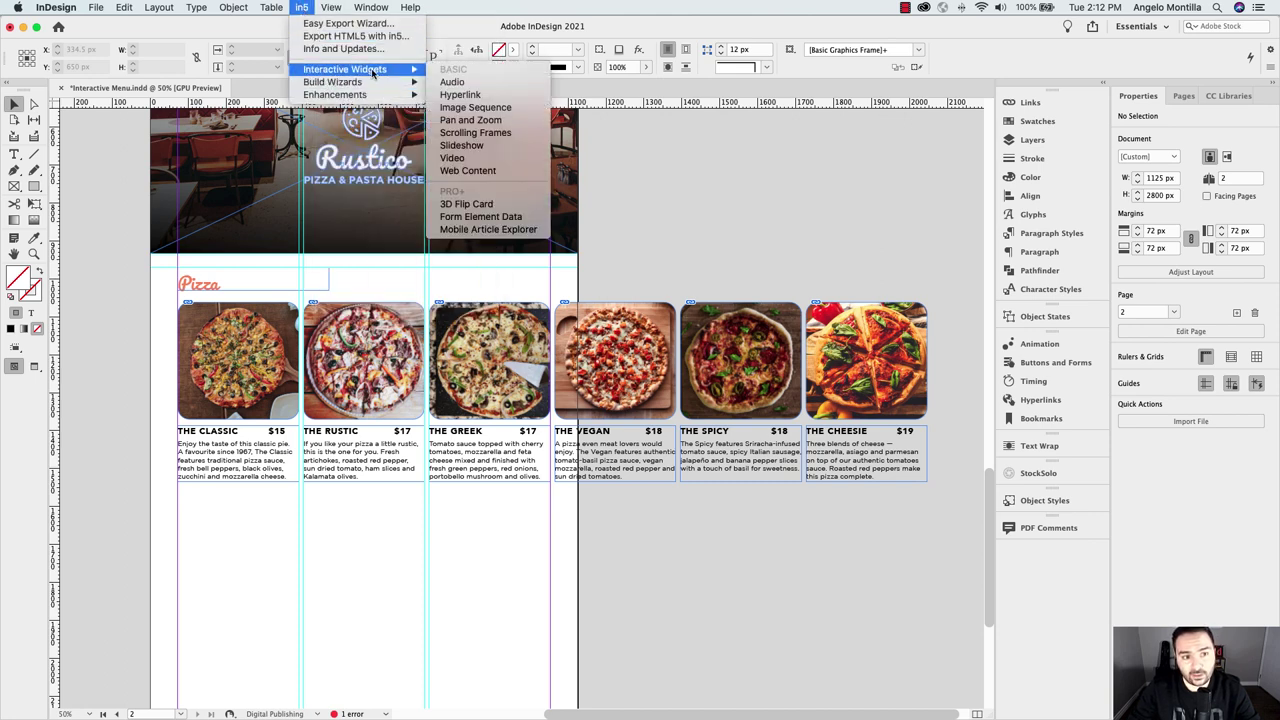
pyautogui.click(525, 137)
pyautogui.moveTo(622, 279); pyautogui.dragTo(869, 110)
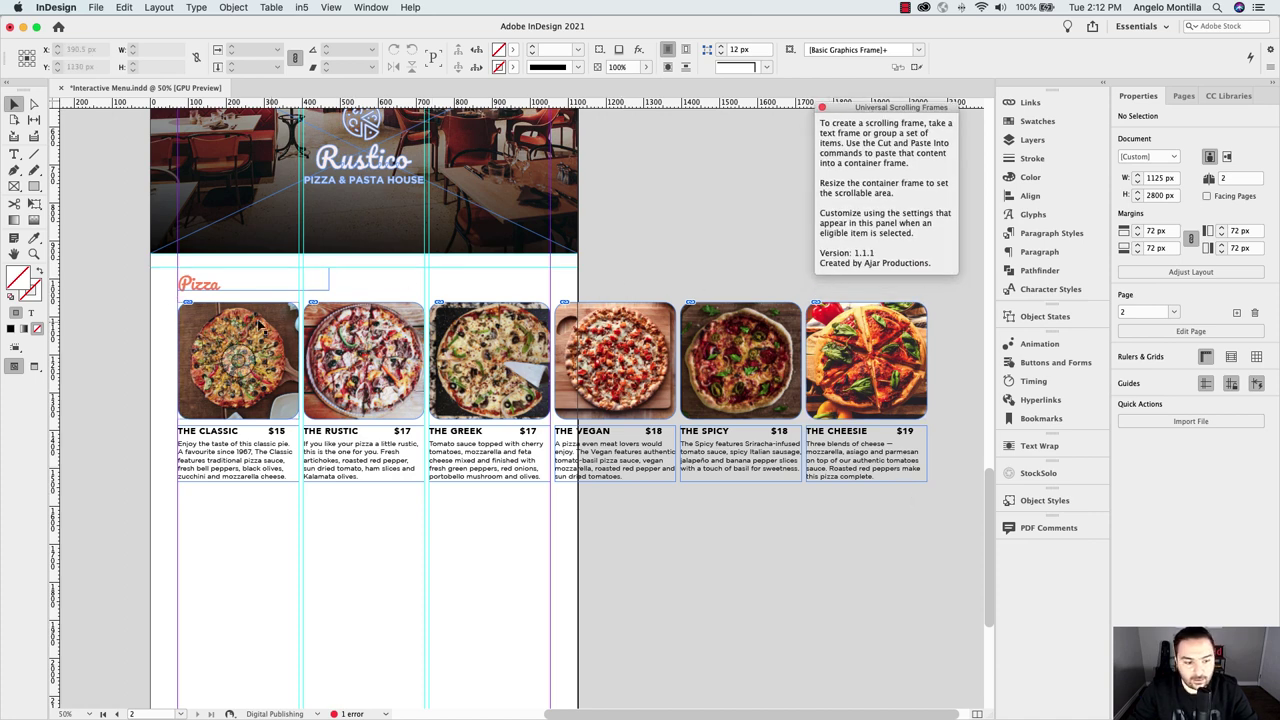
# Group all six pizza photos with their text blocks and cut the group from the page
pyautogui.moveTo(168, 300); pyautogui.dragTo(941, 489)
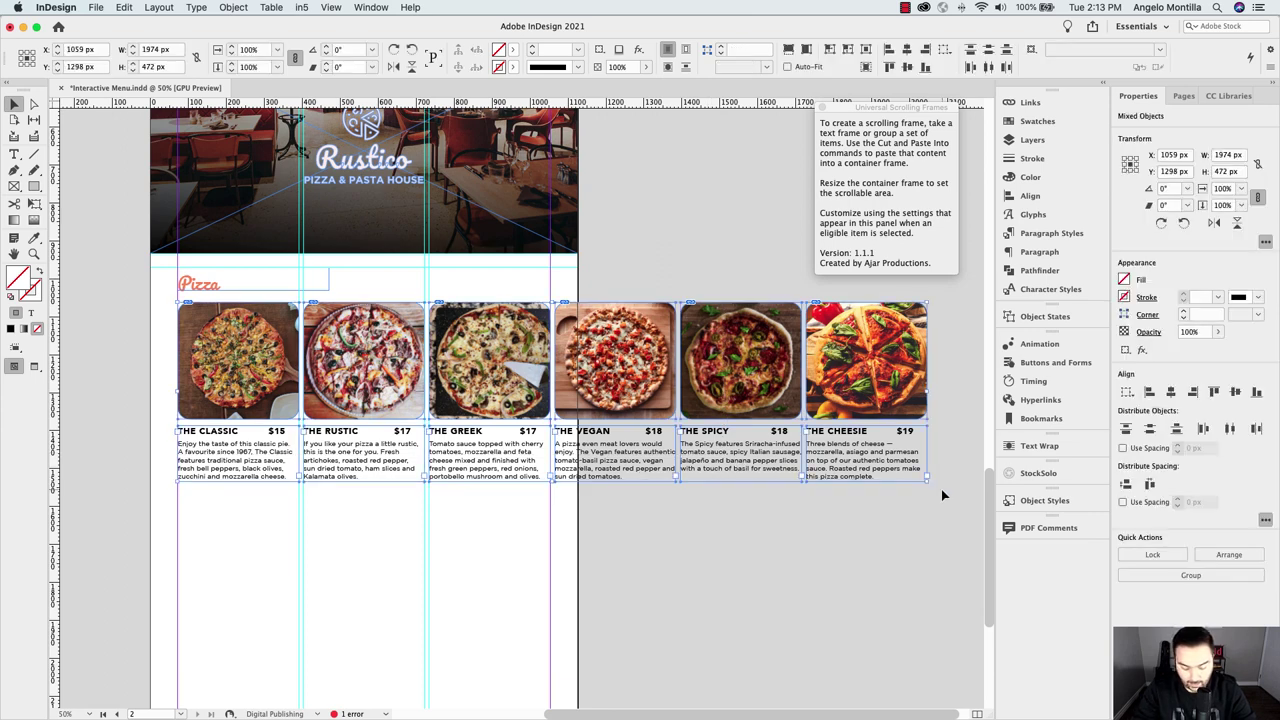
pyautogui.press('super+g')
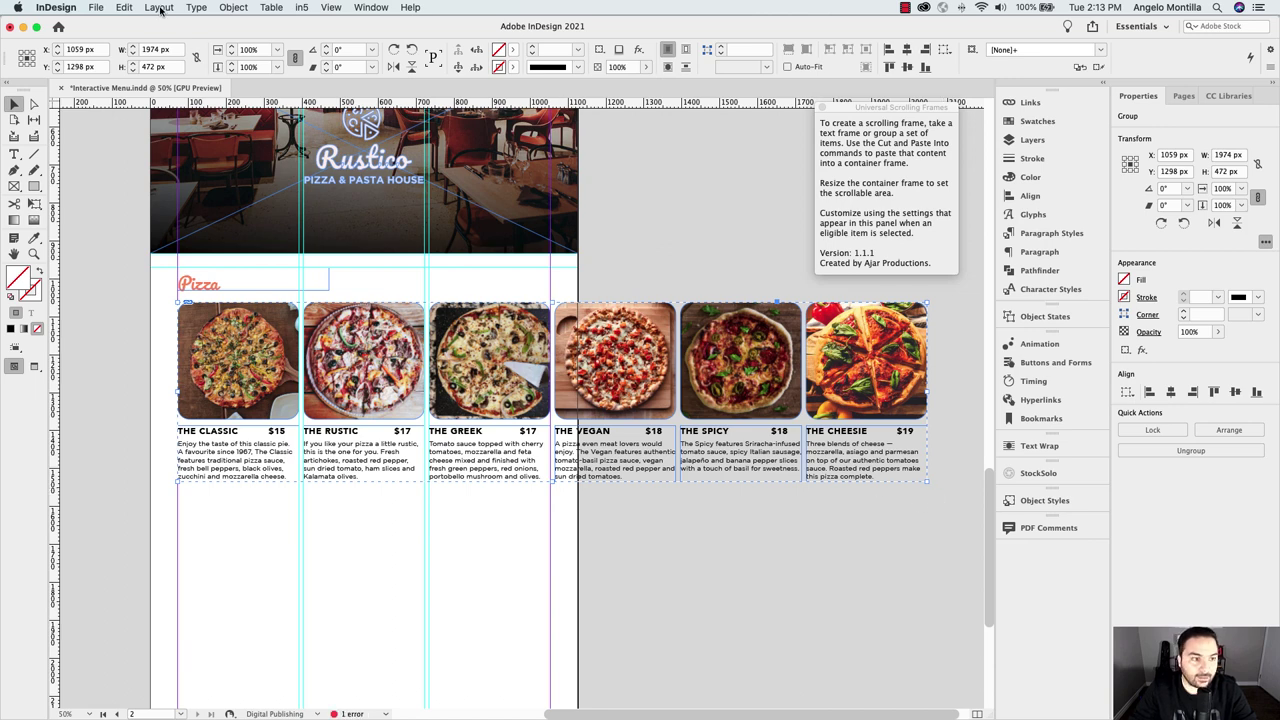
pyautogui.click(124, 7)
pyautogui.click(128, 7)
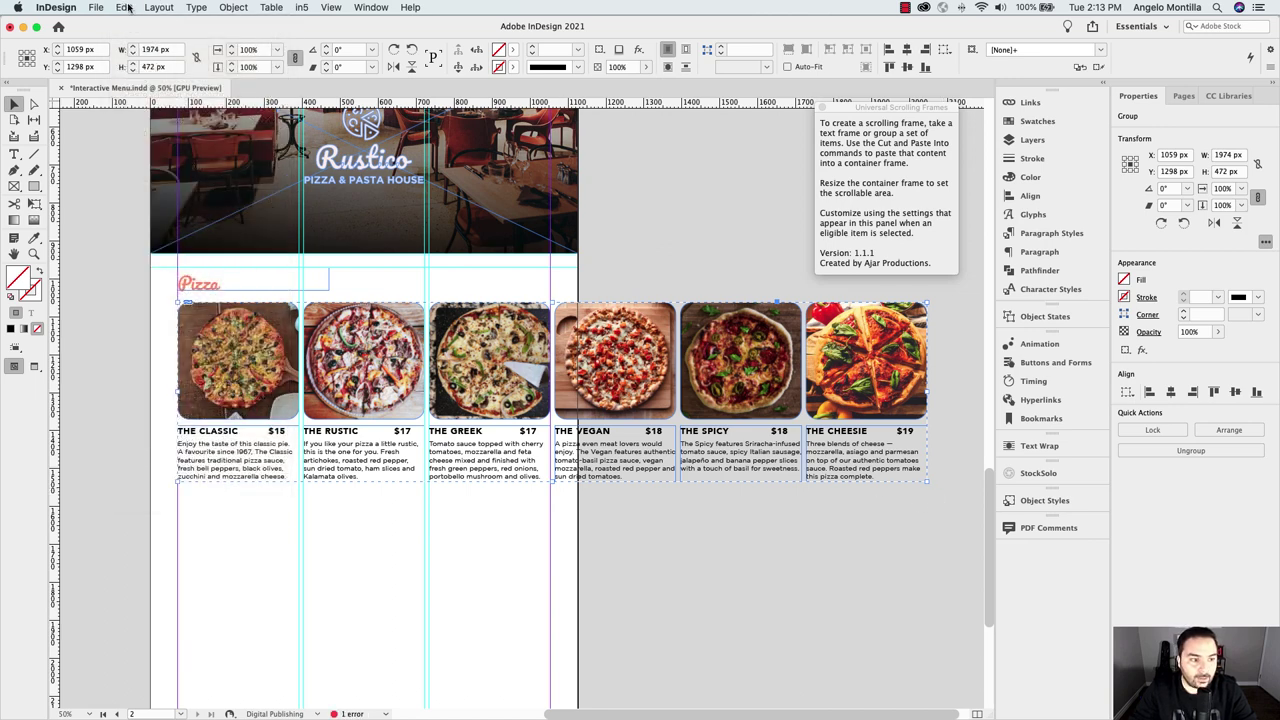
pyautogui.click(124, 7)
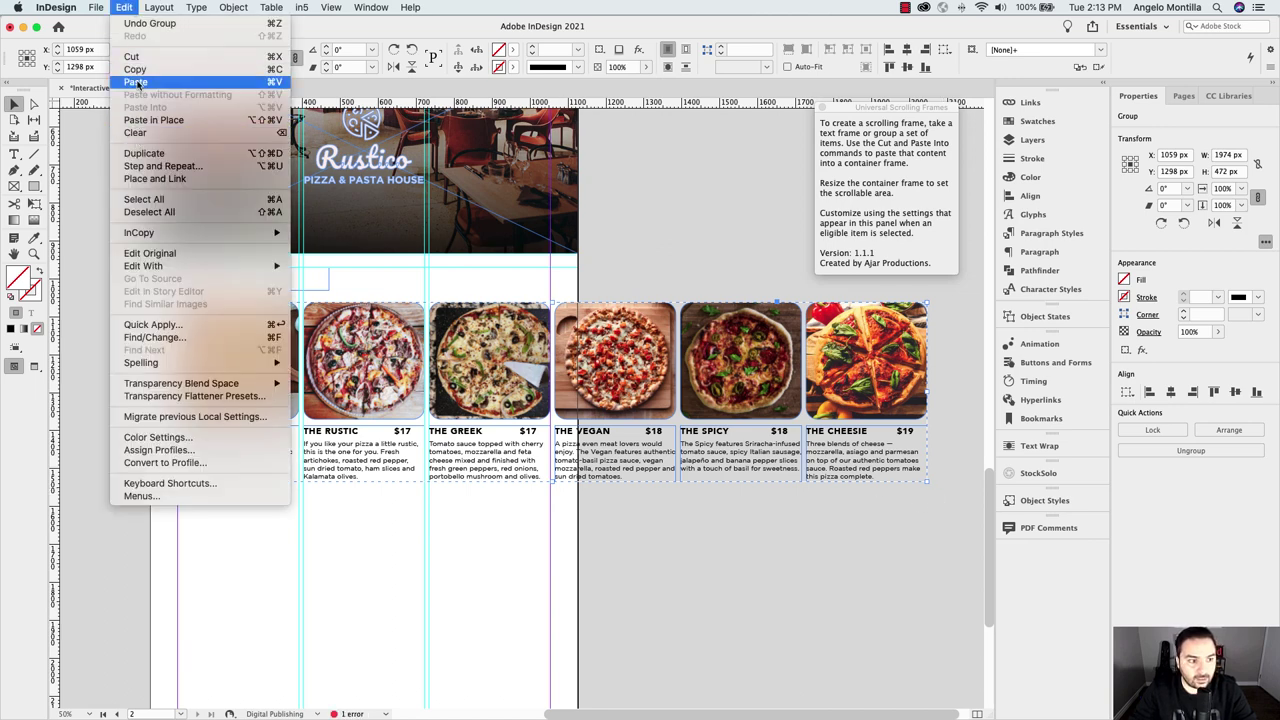
pyautogui.click(133, 57)
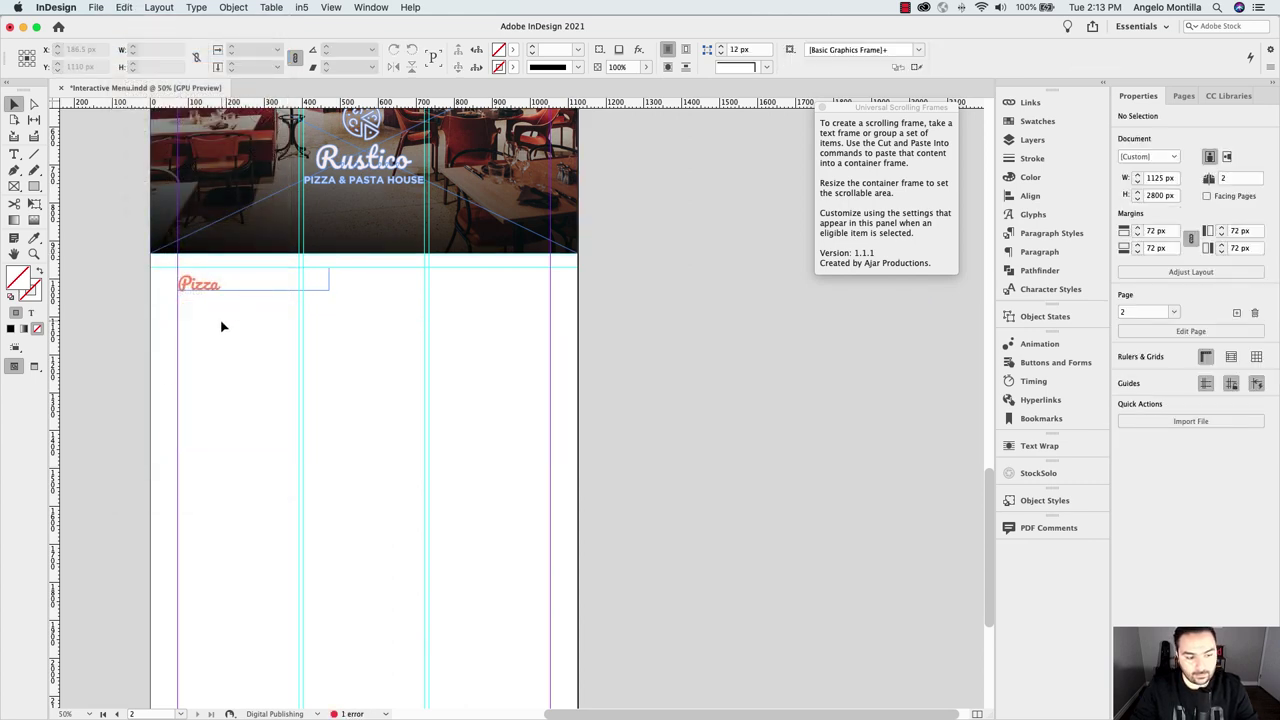
# Draw a rectangular frame about 981 × 312 px between the page margins, just below the Pizza heading
pyautogui.click(14, 187)
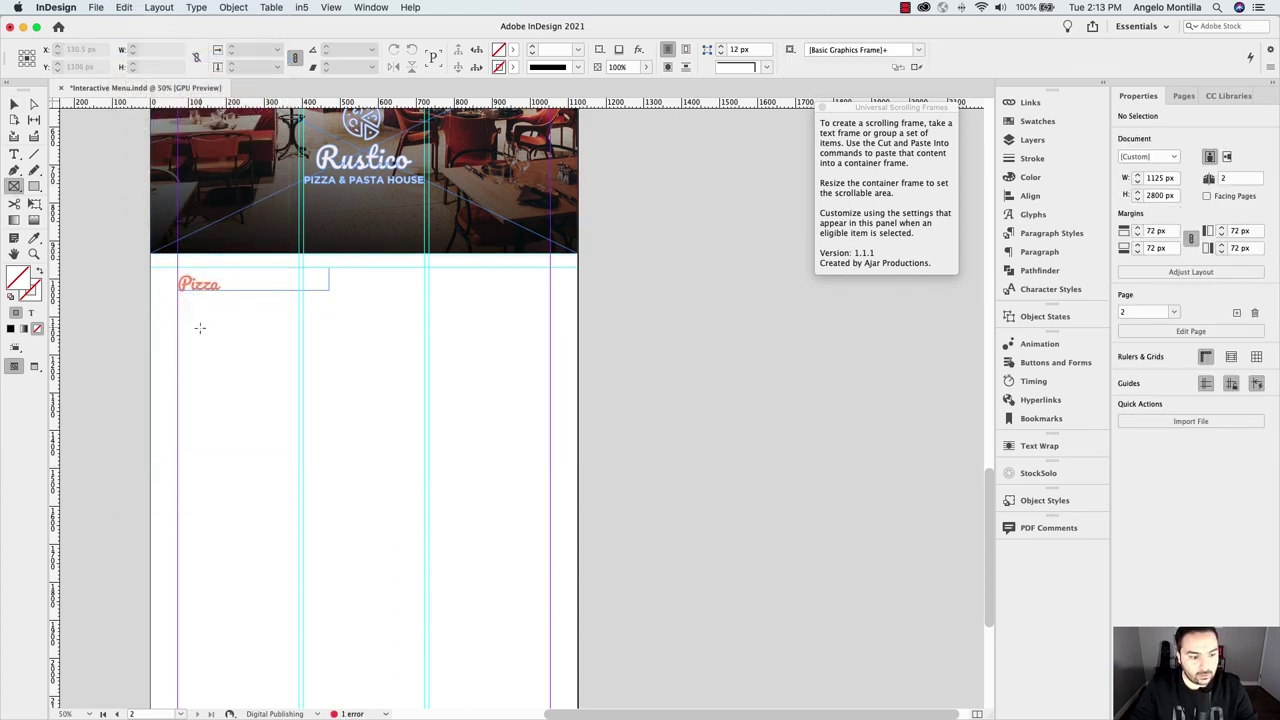
pyautogui.moveTo(179, 303); pyautogui.dragTo(549, 416)
pyautogui.click(14, 104)
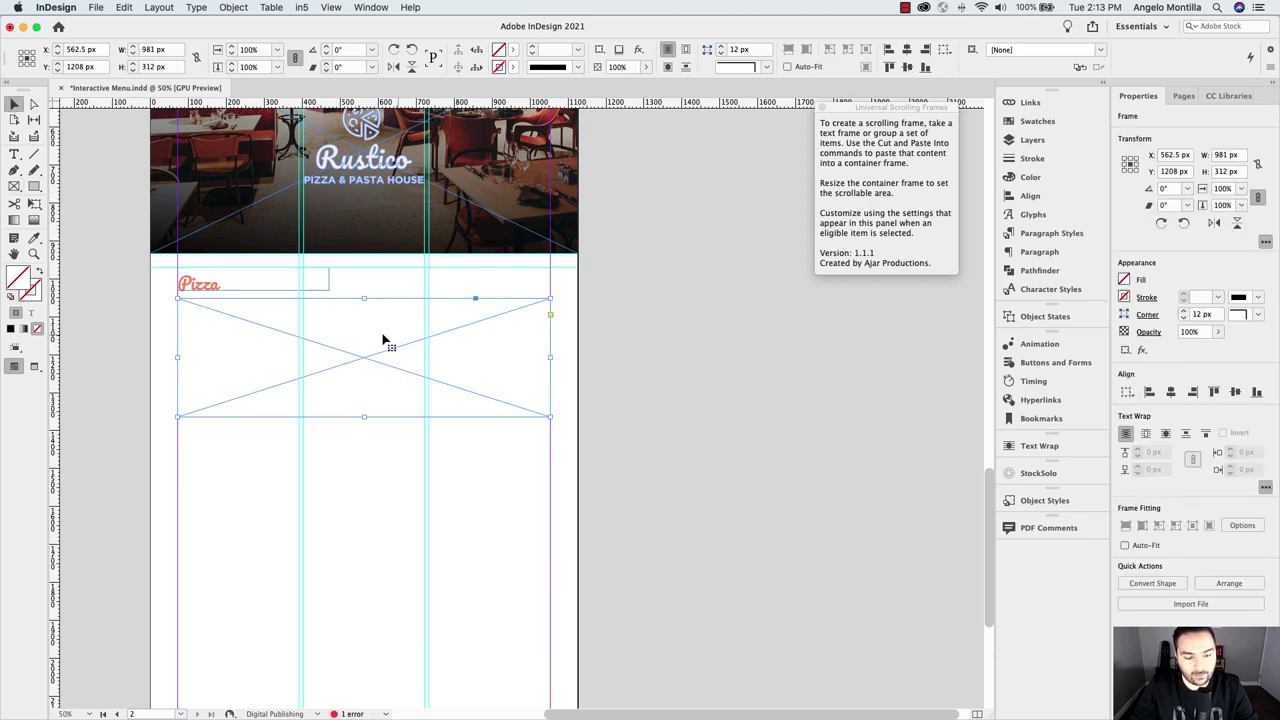
# Try pasting the cut pizza group into the frame and extending the frame's height to about 356 px
pyautogui.click(122, 7)
pyautogui.click(122, 7)
pyautogui.click(122, 7)
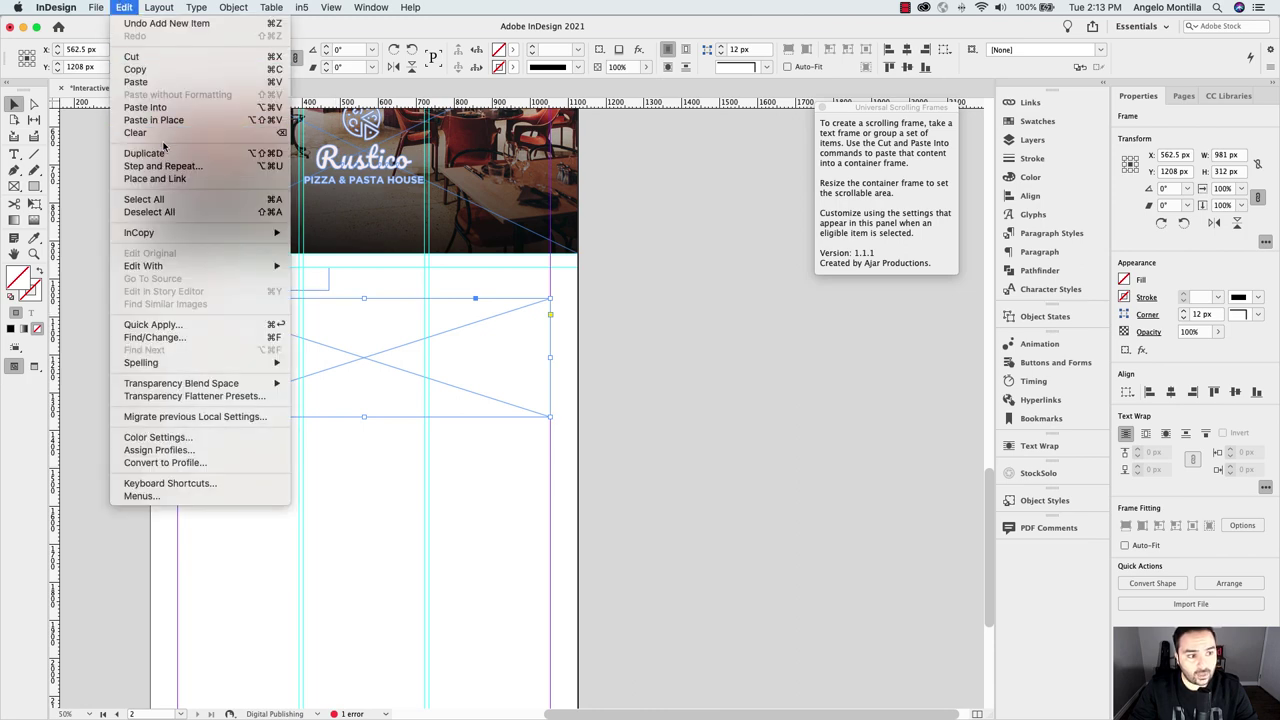
pyautogui.click(148, 107)
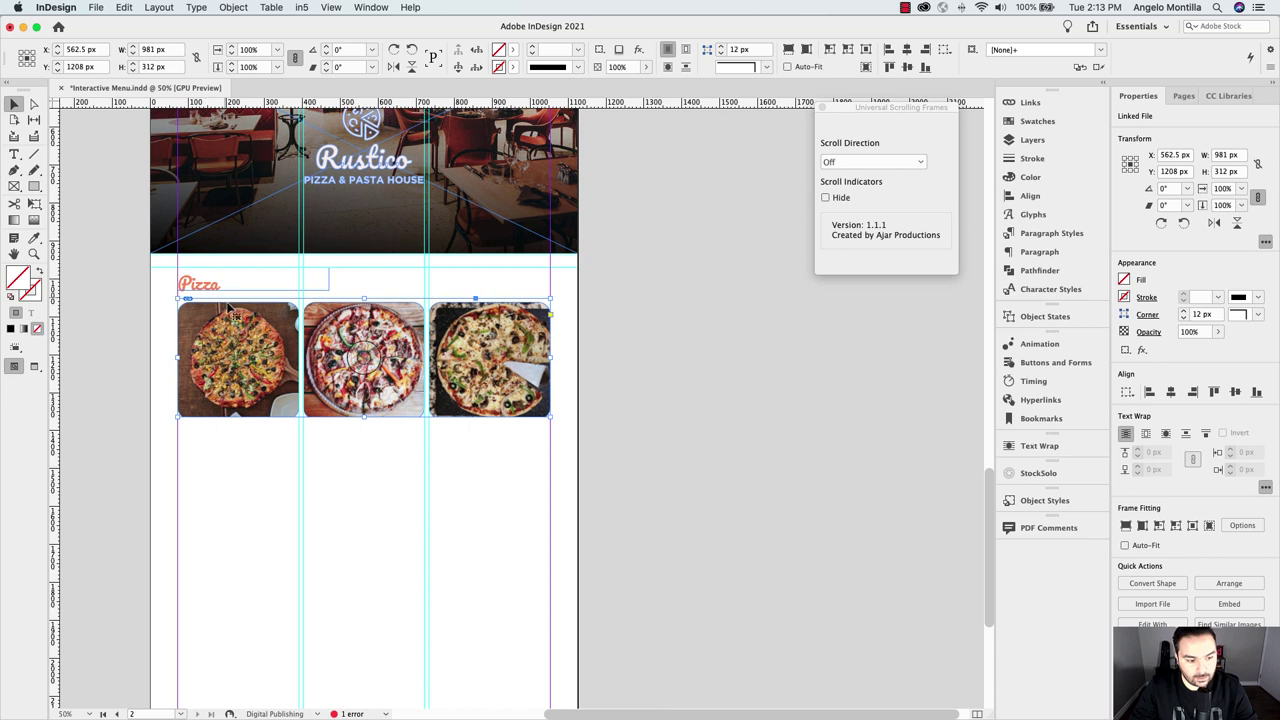
pyautogui.moveTo(363, 417); pyautogui.dragTo(362, 432)
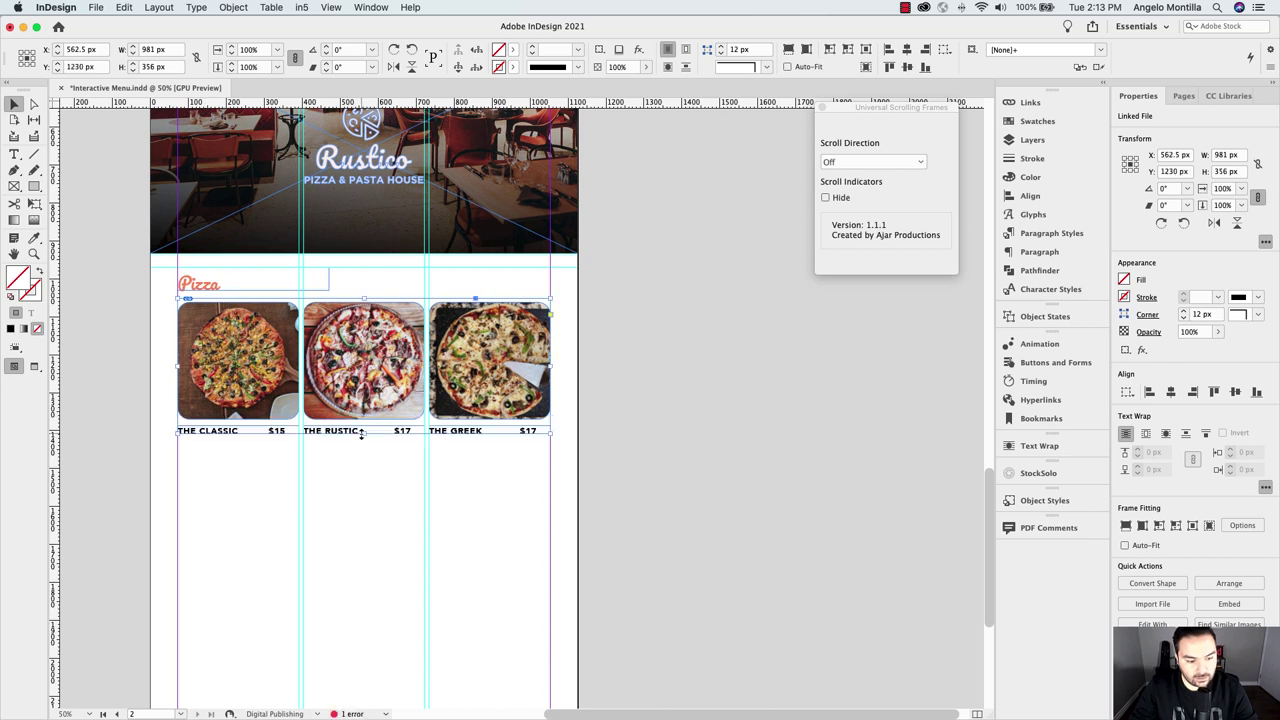
pyautogui.press('super+z')
pyautogui.press('super+z')
# Extend the empty frame's height to about 414 px and paste the cut pizza group into it
pyautogui.moveTo(365, 418)
pyautogui.mouseDown()
pyautogui.moveTo(364, 449)
pyautogui.moveTo(372, 438)
pyautogui.mouseUp()
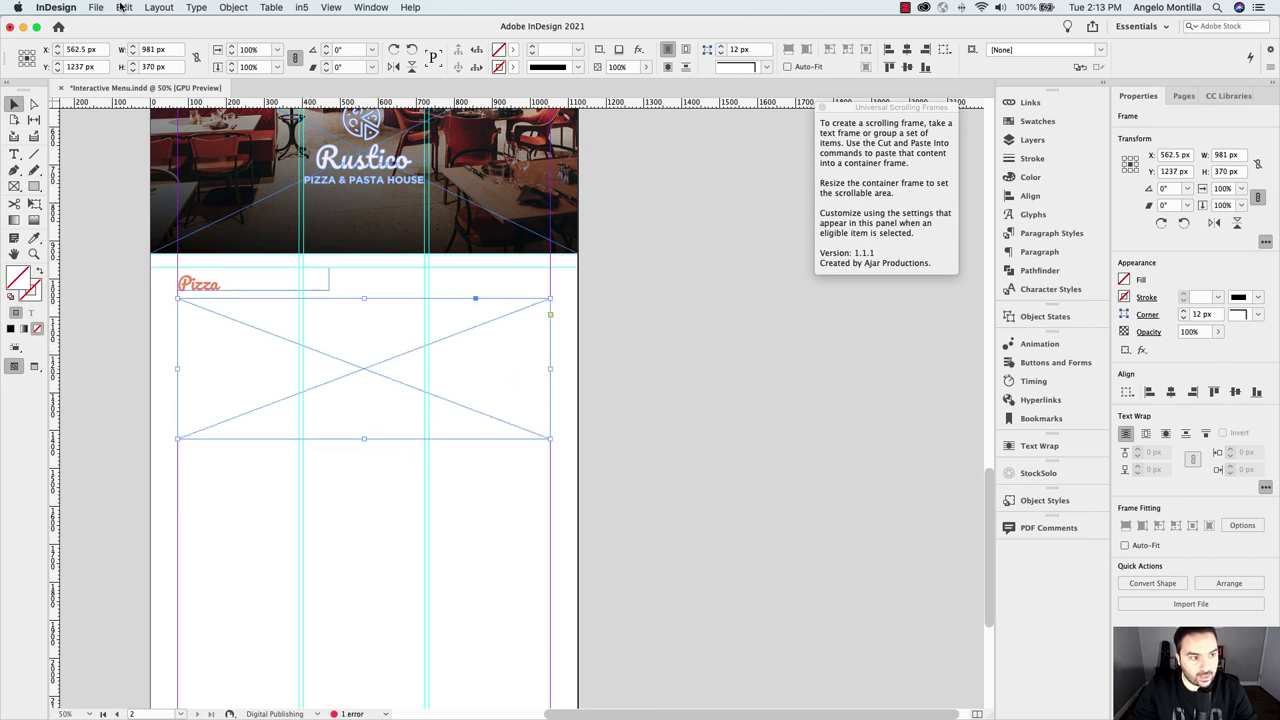
pyautogui.moveTo(362, 437); pyautogui.dragTo(362, 455)
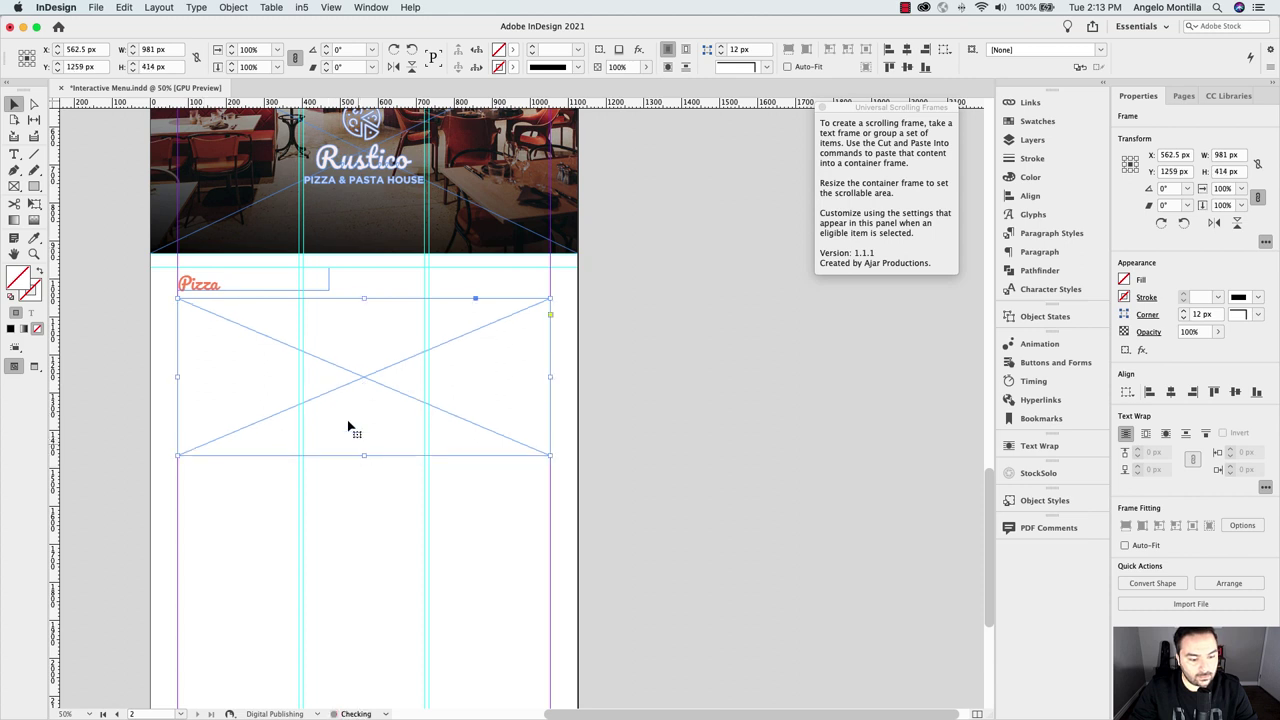
pyautogui.click(121, 7)
pyautogui.click(143, 108)
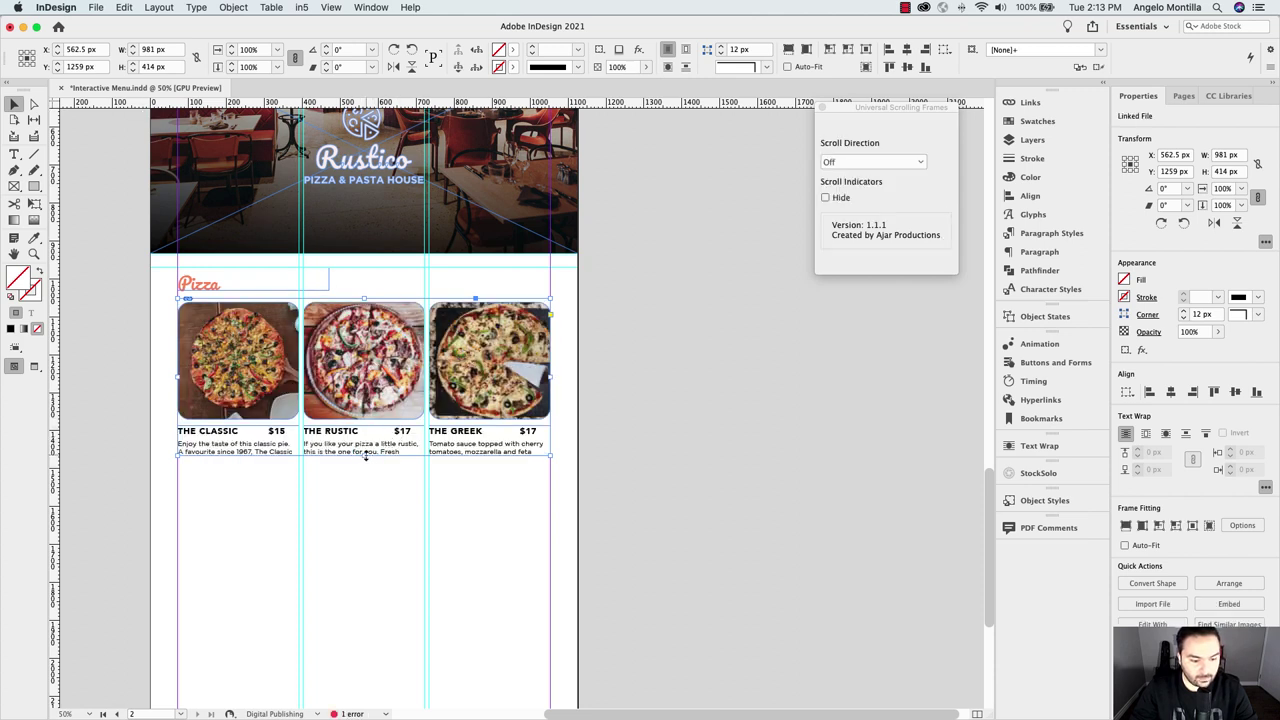
# Enlarge the filled pizza frame to about 992.5 × 514 px, leaving a little room beside and below the visible items
pyautogui.moveTo(365, 453); pyautogui.dragTo(360, 485)
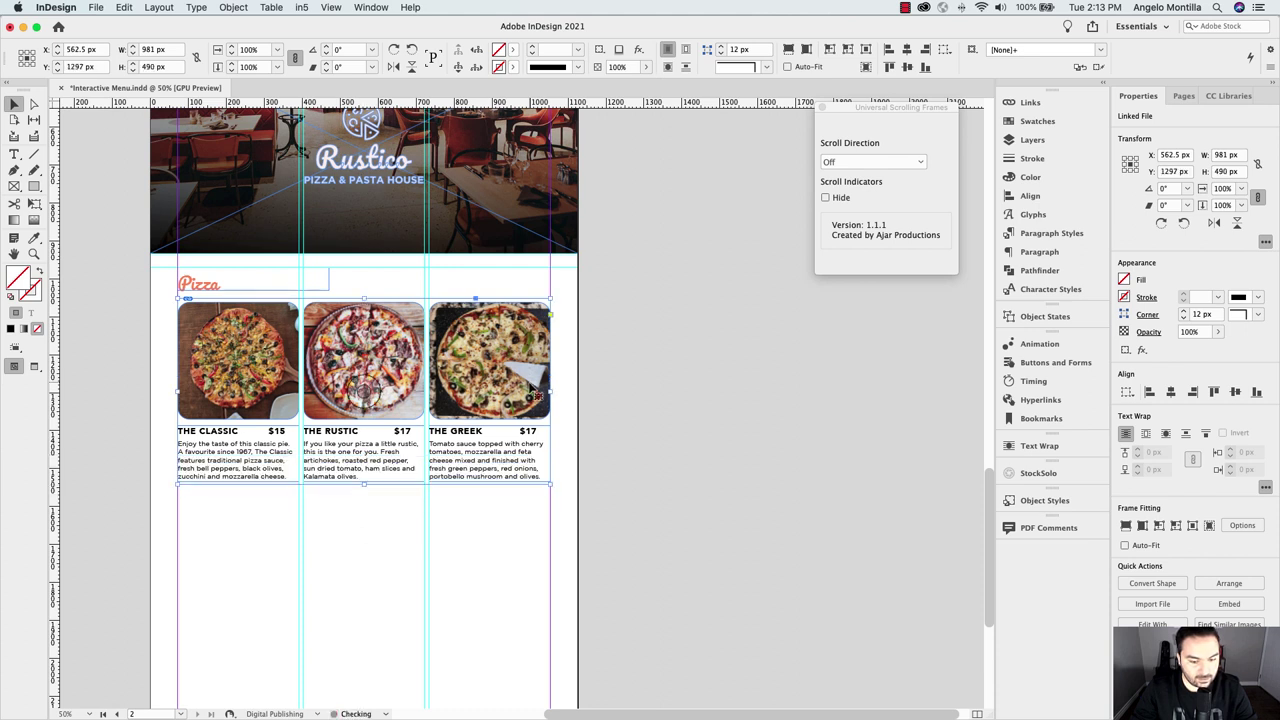
pyautogui.moveTo(550, 391); pyautogui.dragTo(554, 394)
pyautogui.moveTo(366, 483); pyautogui.dragTo(373, 493)
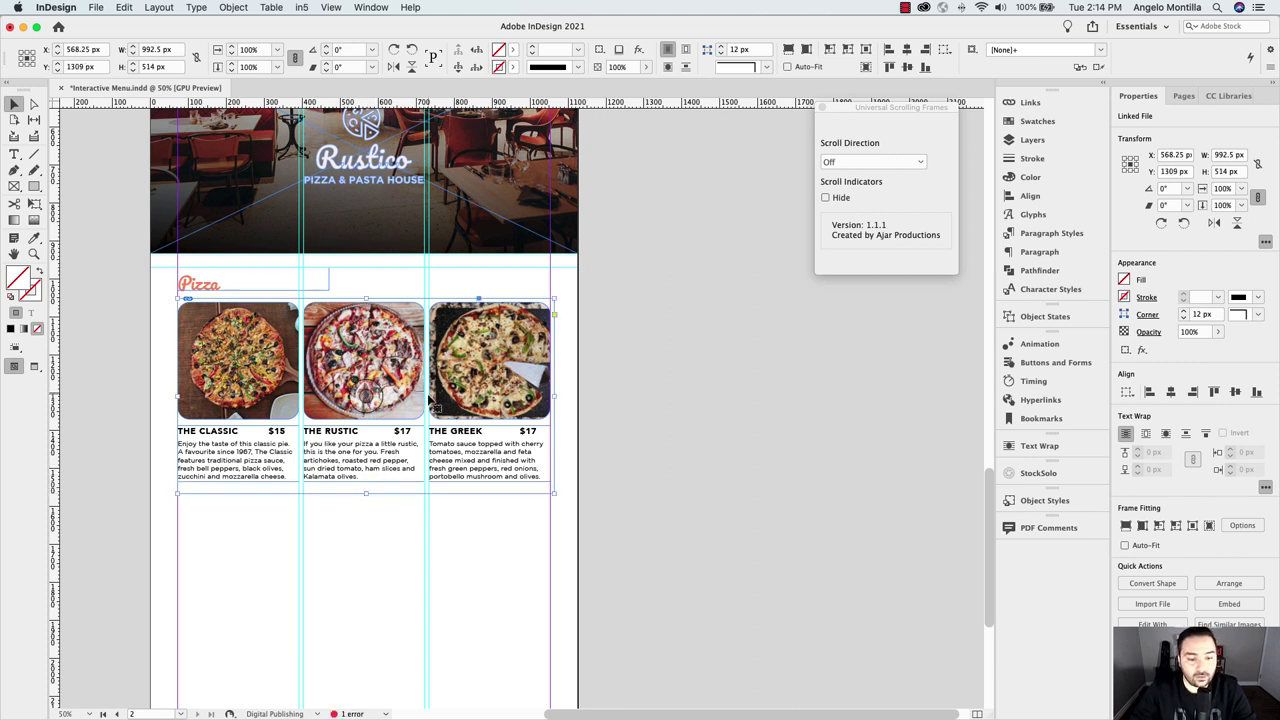
# Slide the pizza group inside its frame to reveal the last three pizzas, and undo the move
pyautogui.click(478, 382)
pyautogui.moveTo(531, 378); pyautogui.dragTo(148, 381)
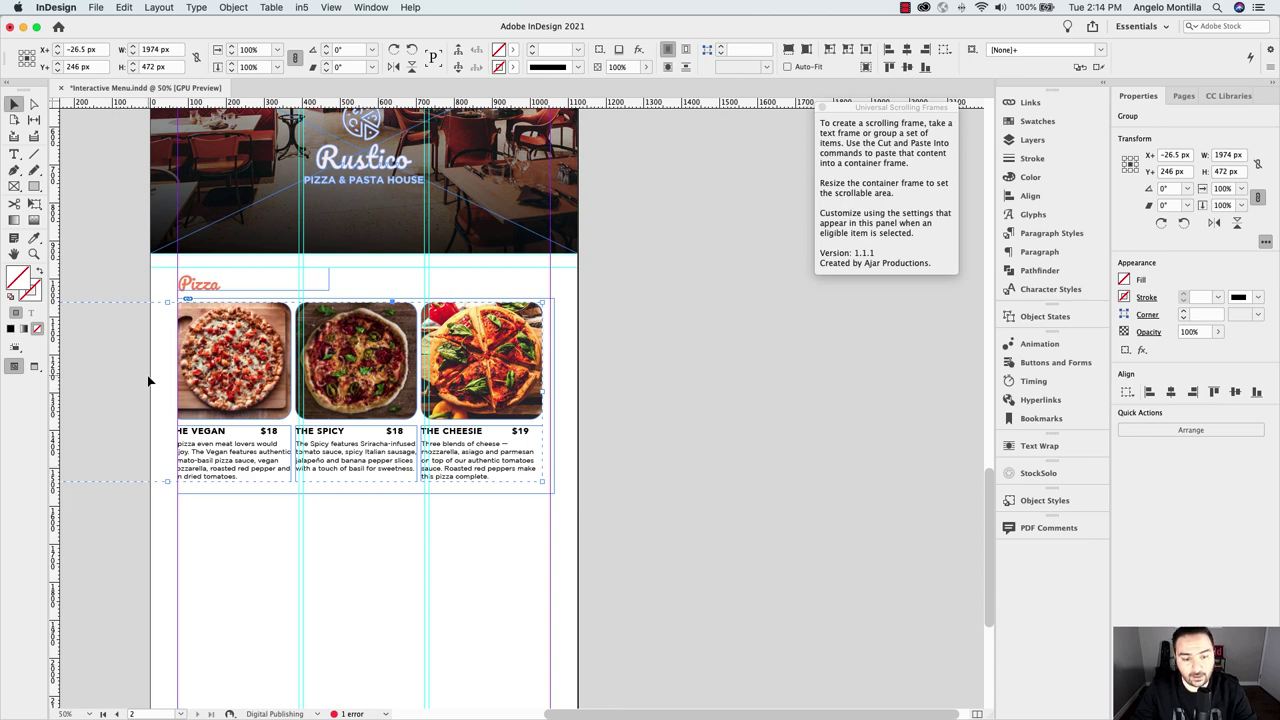
pyautogui.press('super+z')
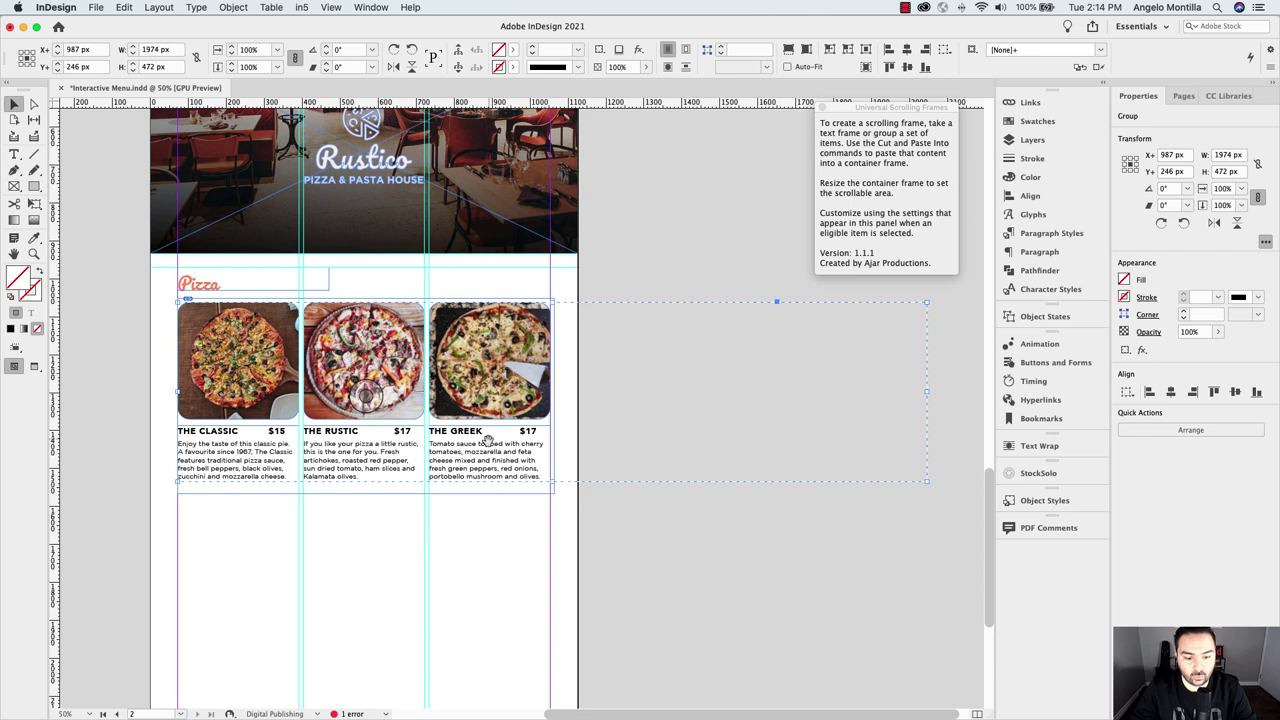
# Set the pizza container frame's scroll direction to Horizontal in the Universal Scrolling Frames dialog
pyautogui.click(500, 496)
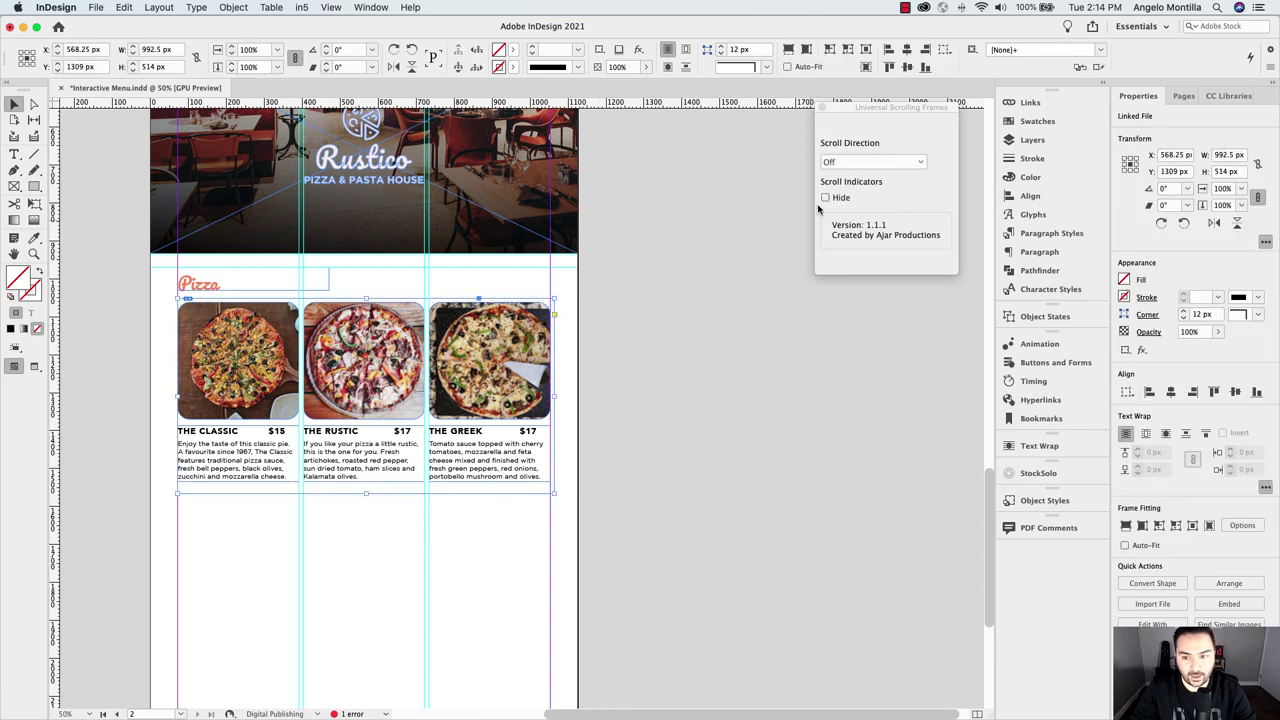
pyautogui.moveTo(897, 113); pyautogui.dragTo(695, 199)
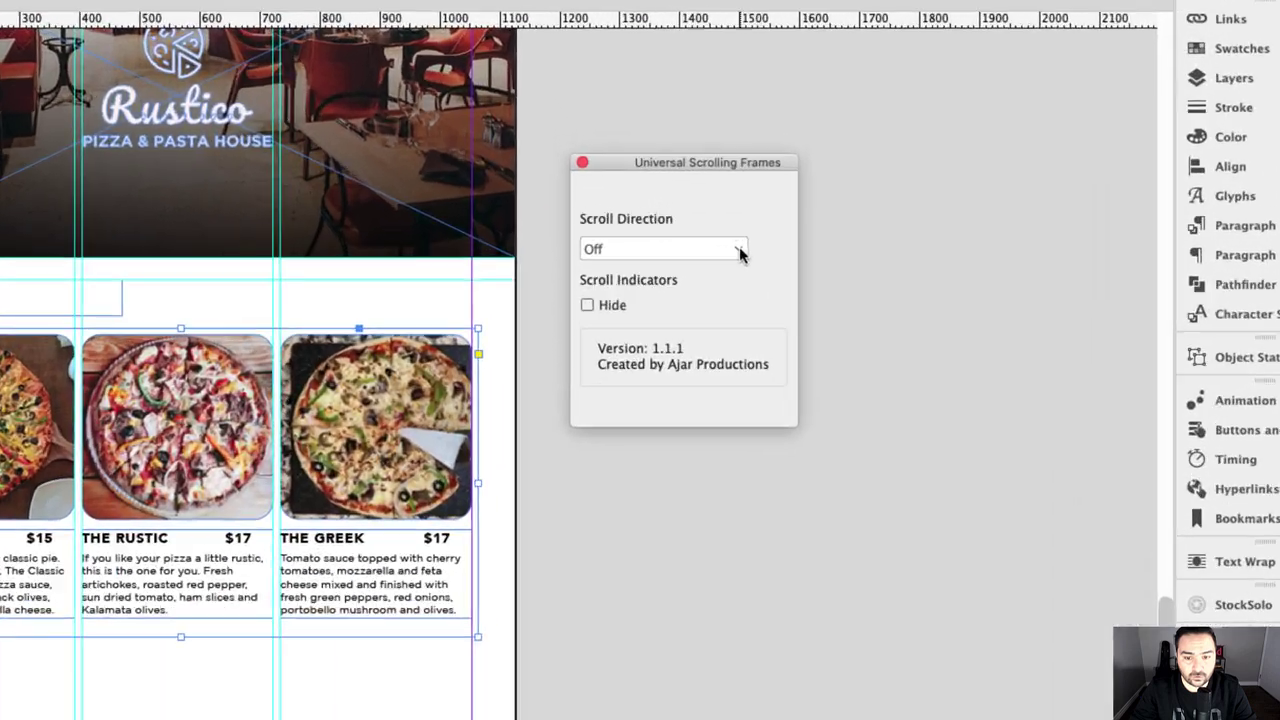
pyautogui.click(718, 249)
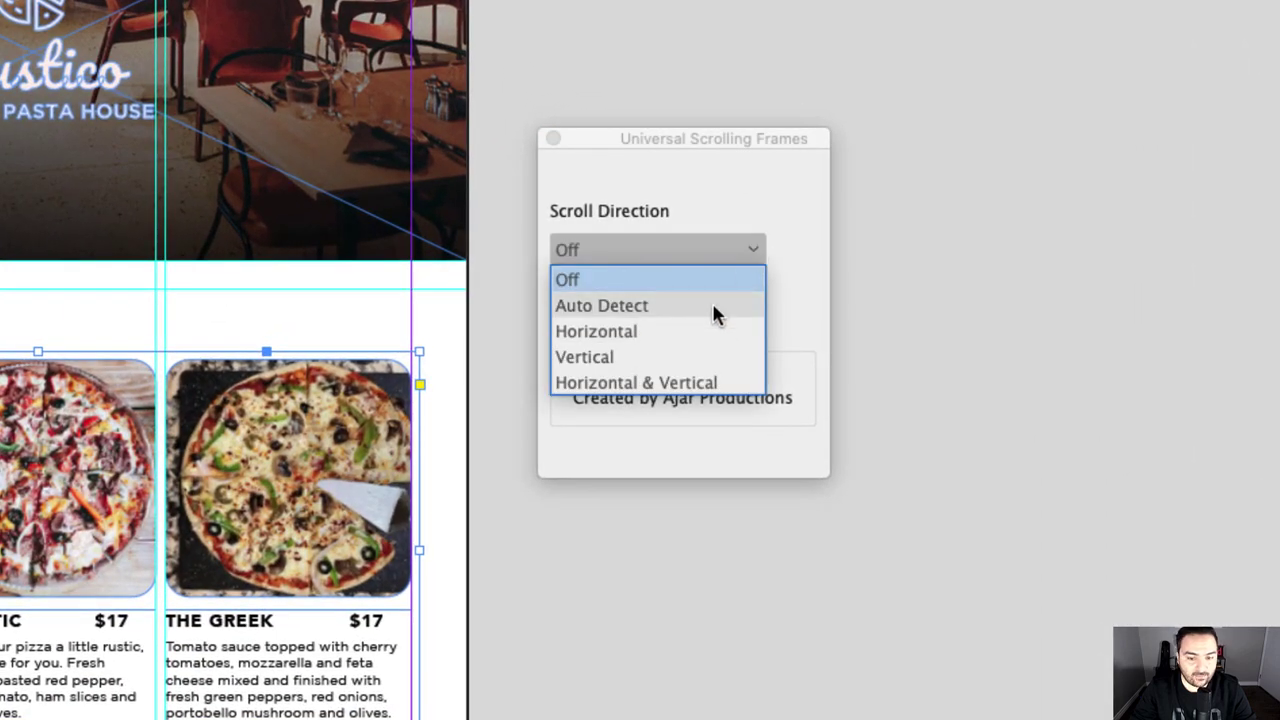
pyautogui.click(645, 333)
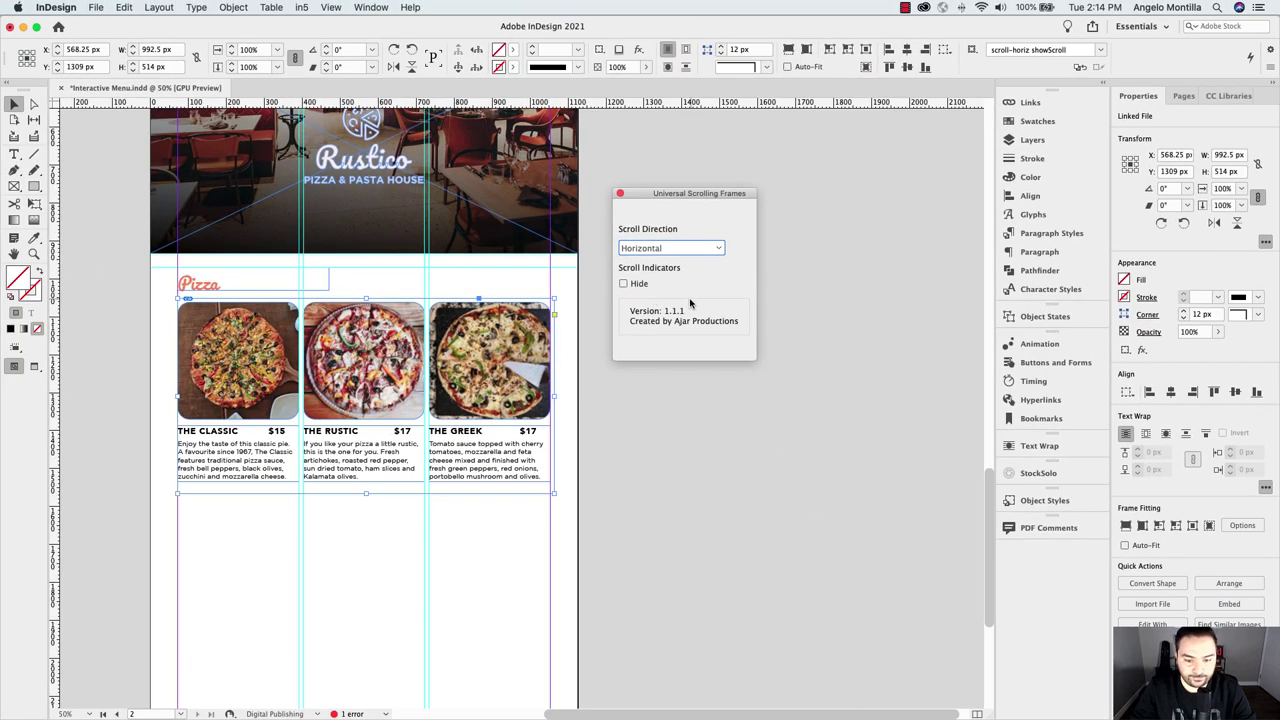
# Preview the page's EPUB interactivity, test the horizontal scrolling of the pizza items, and close the preview
pyautogui.click(1035, 344)
pyautogui.moveTo(859, 342); pyautogui.dragTo(796, 156)
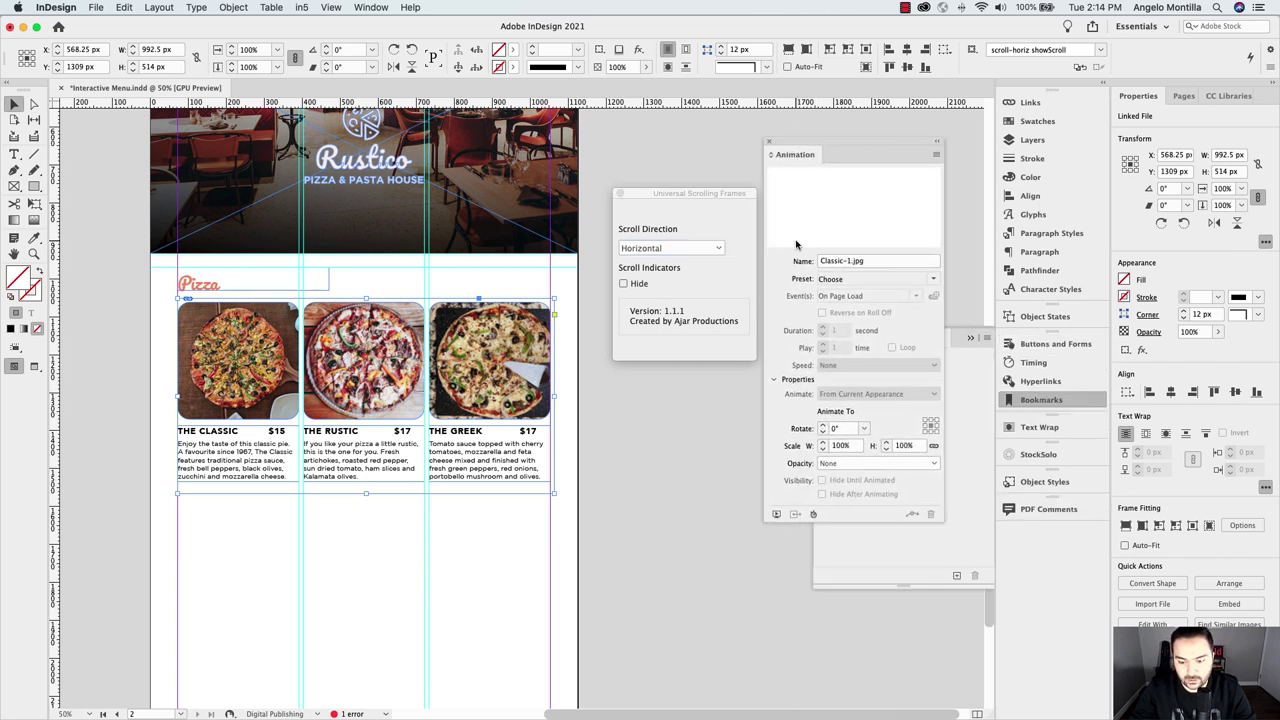
pyautogui.click(775, 515)
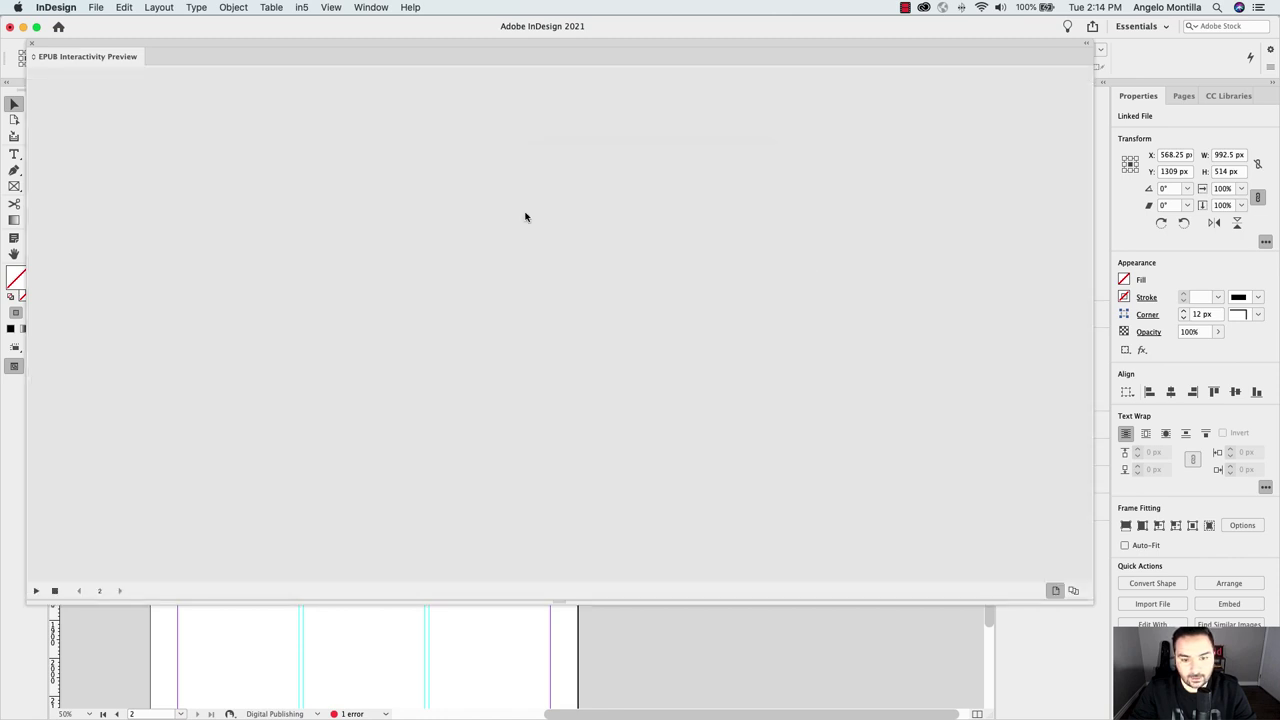
pyautogui.moveTo(502, 359)
pyautogui.mouseDown()
pyautogui.moveTo(600, 357)
pyautogui.moveTo(486, 357)
pyautogui.moveTo(634, 357)
pyautogui.moveTo(480, 355)
pyautogui.moveTo(629, 357)
pyautogui.moveTo(494, 357)
pyautogui.mouseUp()
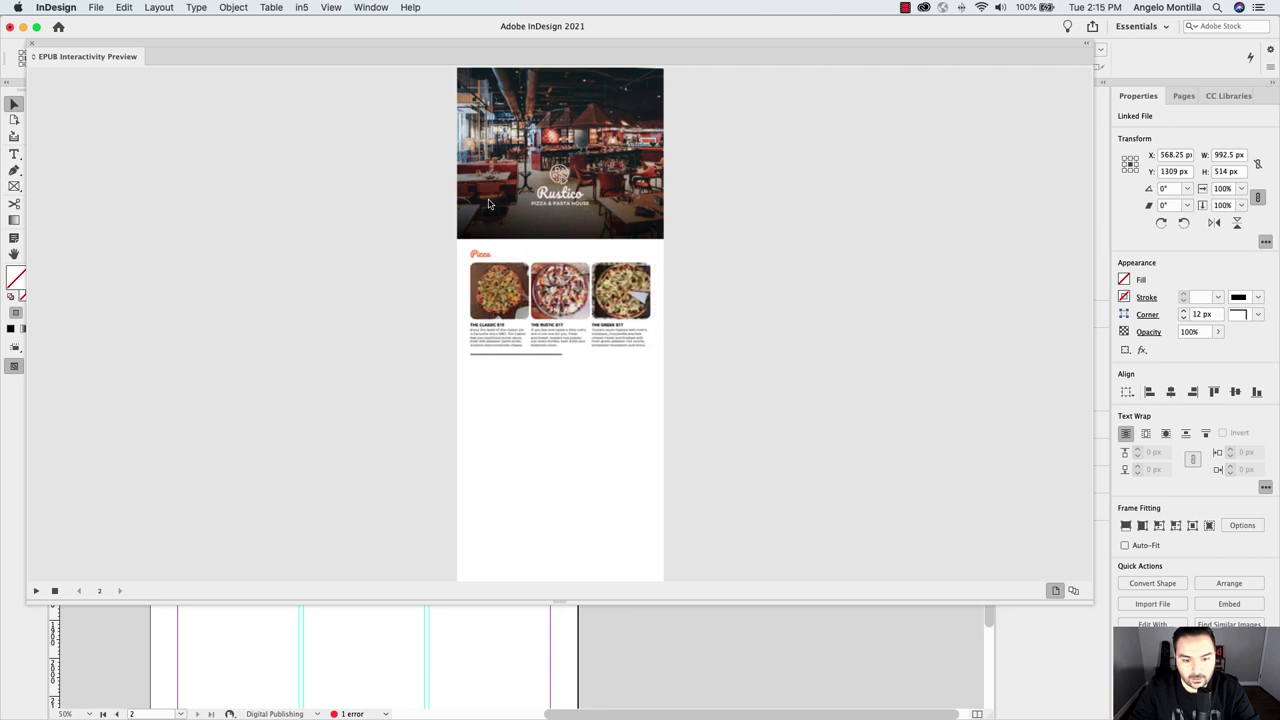
pyautogui.click(34, 47)
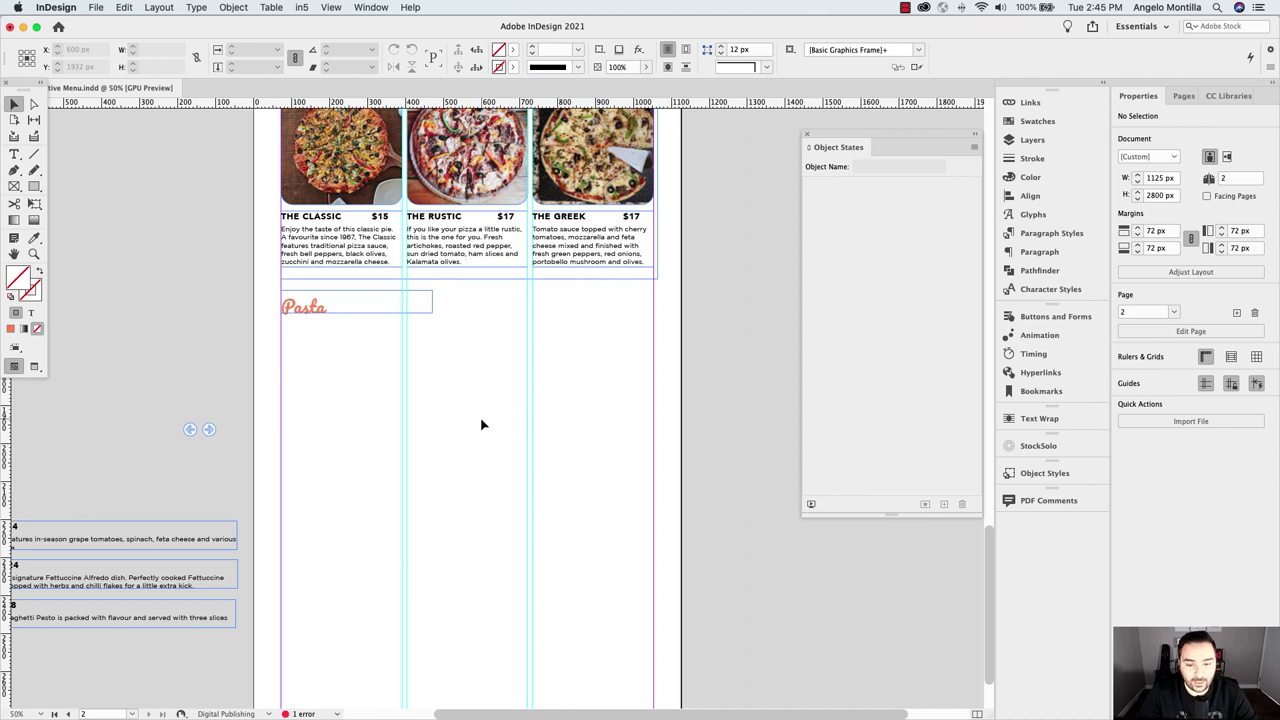
# Place the spaghetti photo below the Pasta heading at about 981 × 654 px and the Alfredo photo over it at about 992.5 × 685 px
pyautogui.scroll(-2, 484, 445)
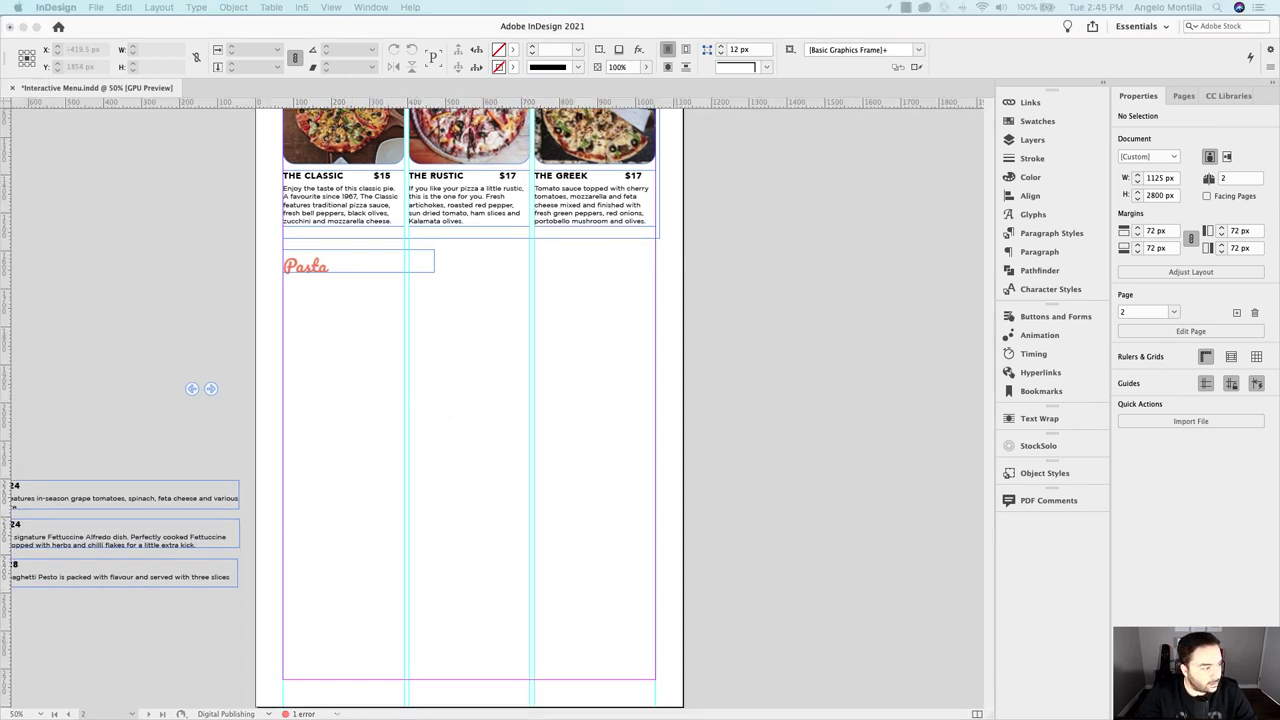
pyautogui.moveTo(202, 300); pyautogui.dragTo(645, 397)
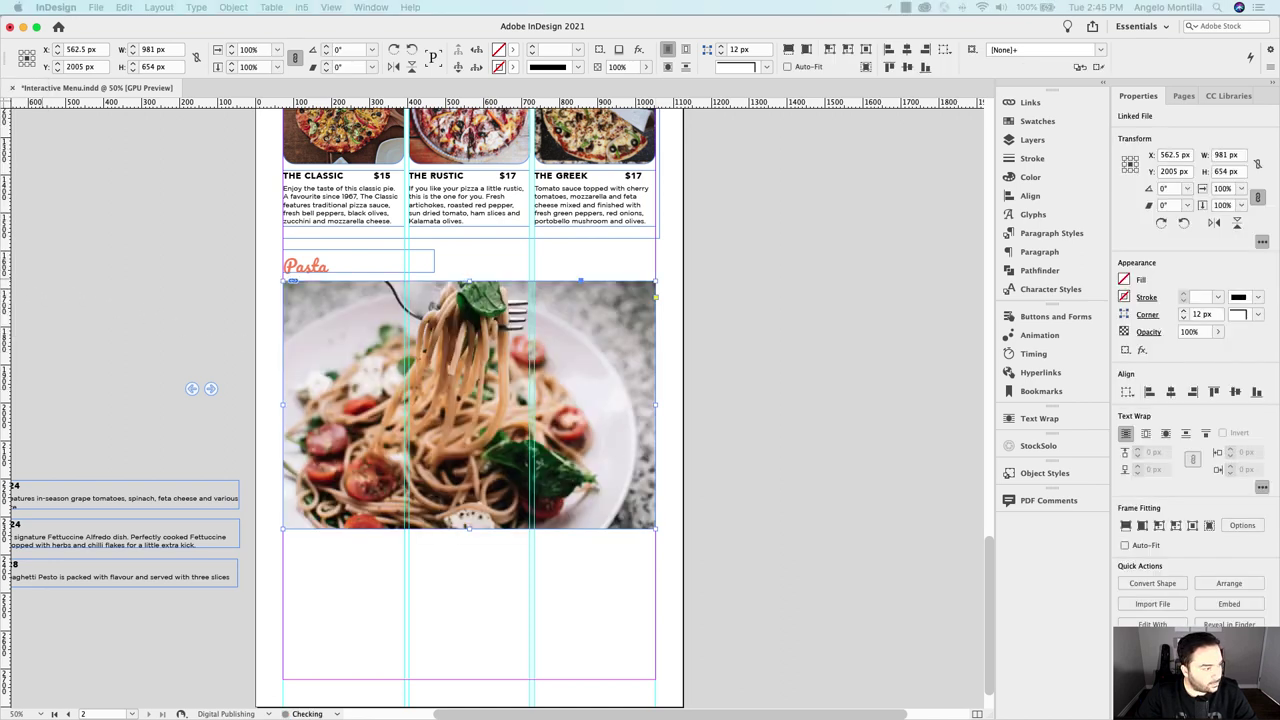
pyautogui.click(284, 282)
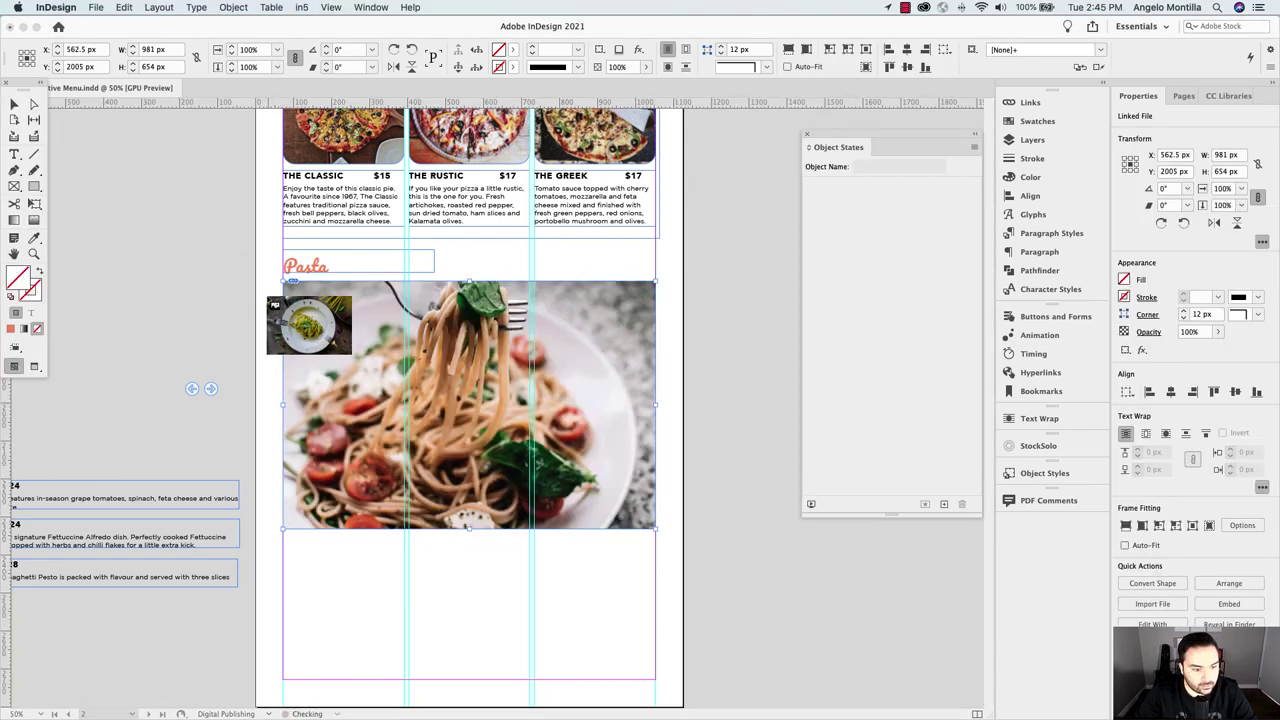
pyautogui.press('cmd+z')
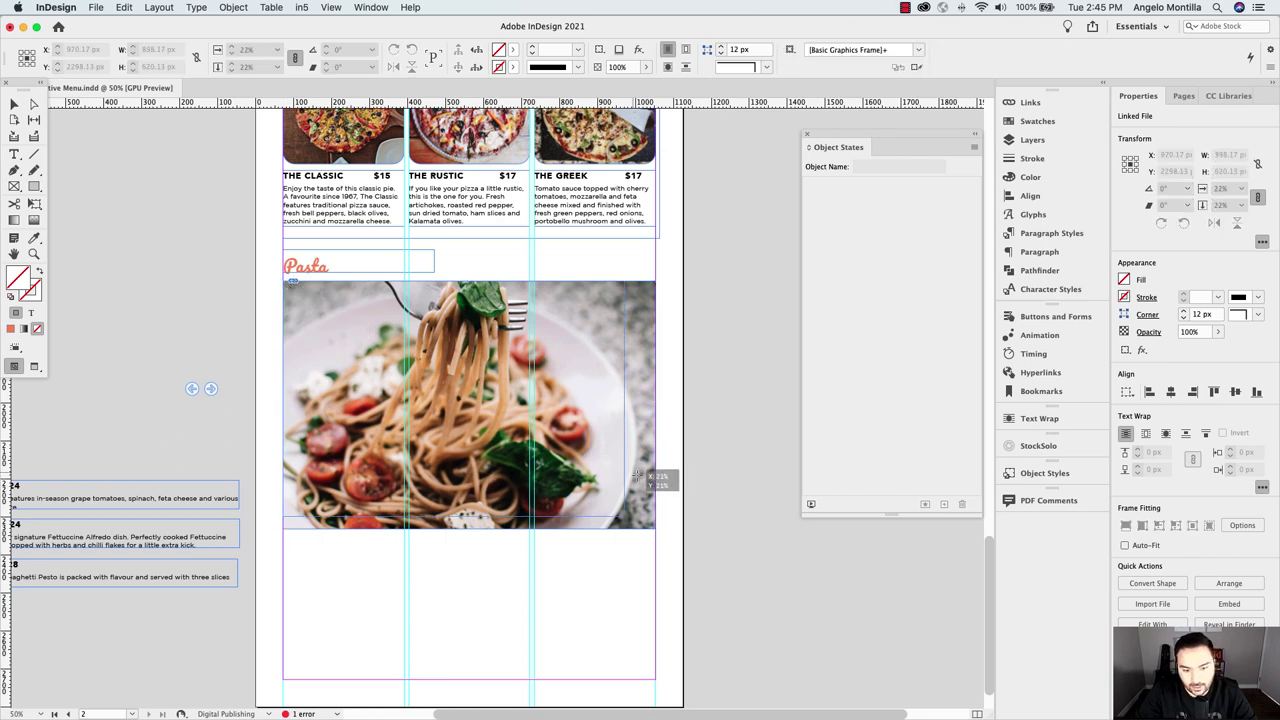
pyautogui.click(662, 492)
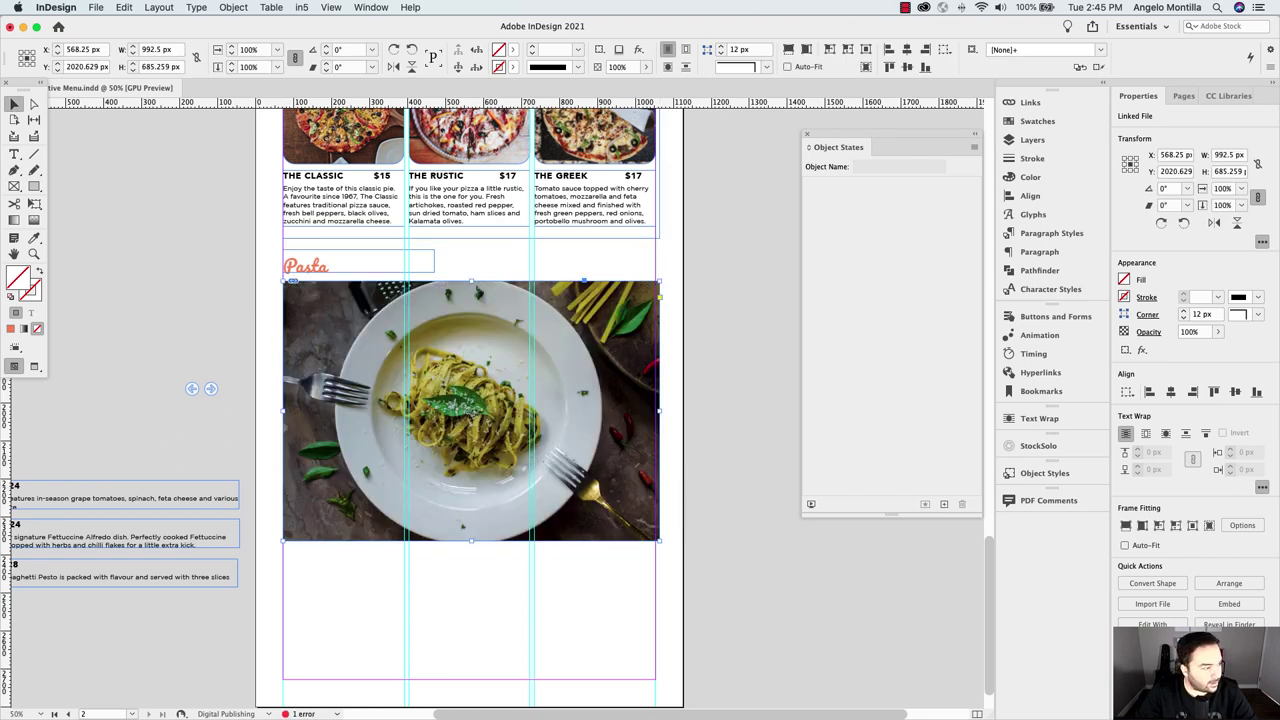
# Place the pesto photo over the other two pasta photos, between the page margins, at about 981 × 655 px
pyautogui.press('cmd+Tab')
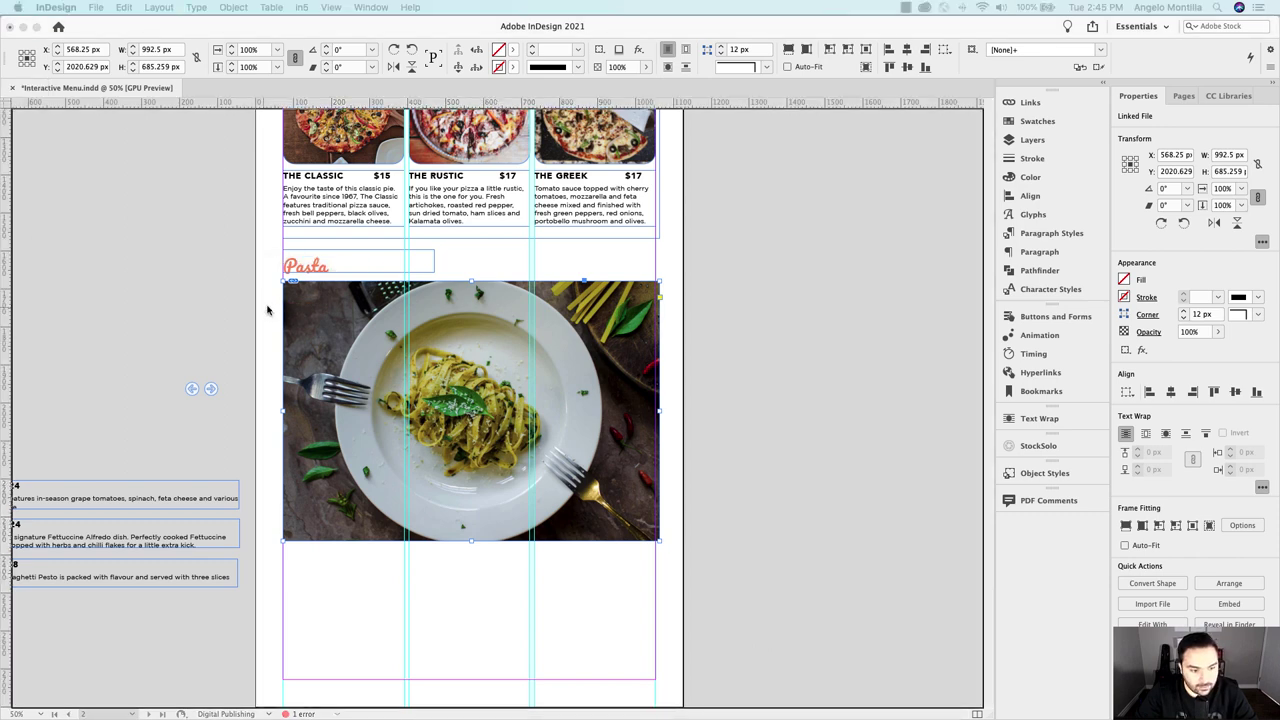
pyautogui.press('cmd+Tab')
pyautogui.click(340, 310)
pyautogui.moveTo(659, 539); pyautogui.dragTo(656, 522)
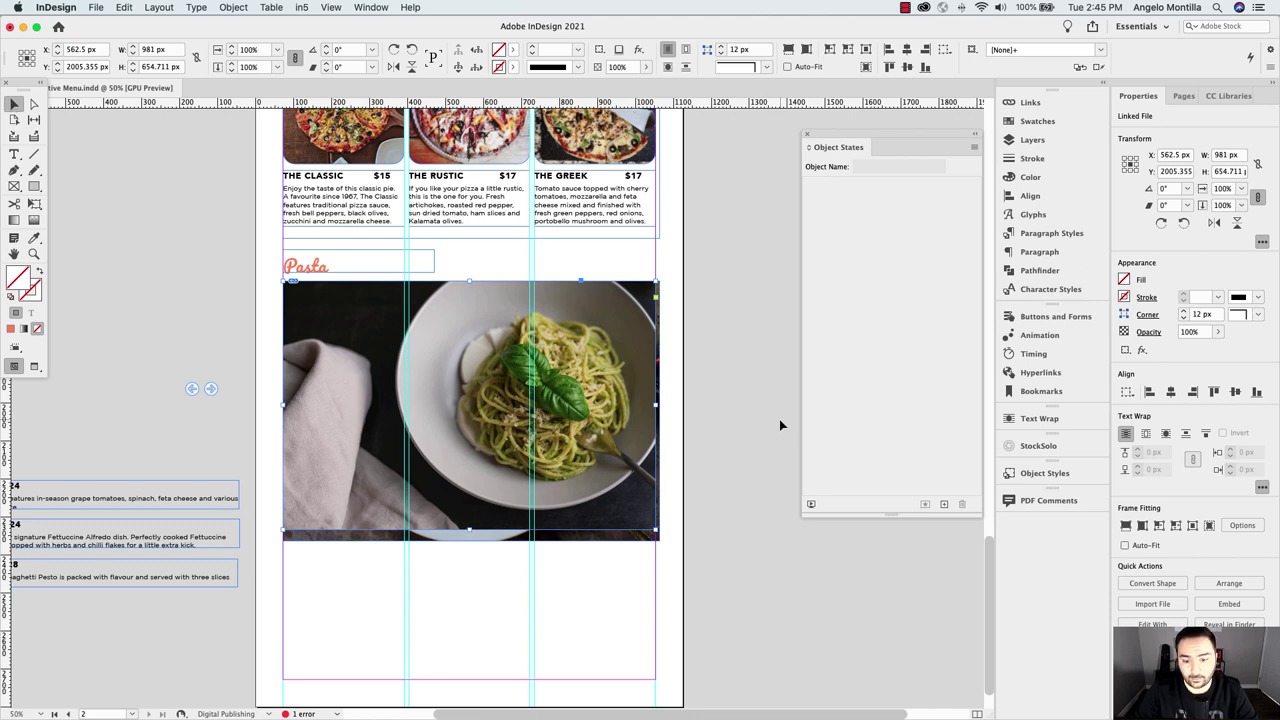
# Trim the Alfredo photo's frame to the pesto photo's size and align the vertical centers of all three pasta photos
pyautogui.click(716, 433)
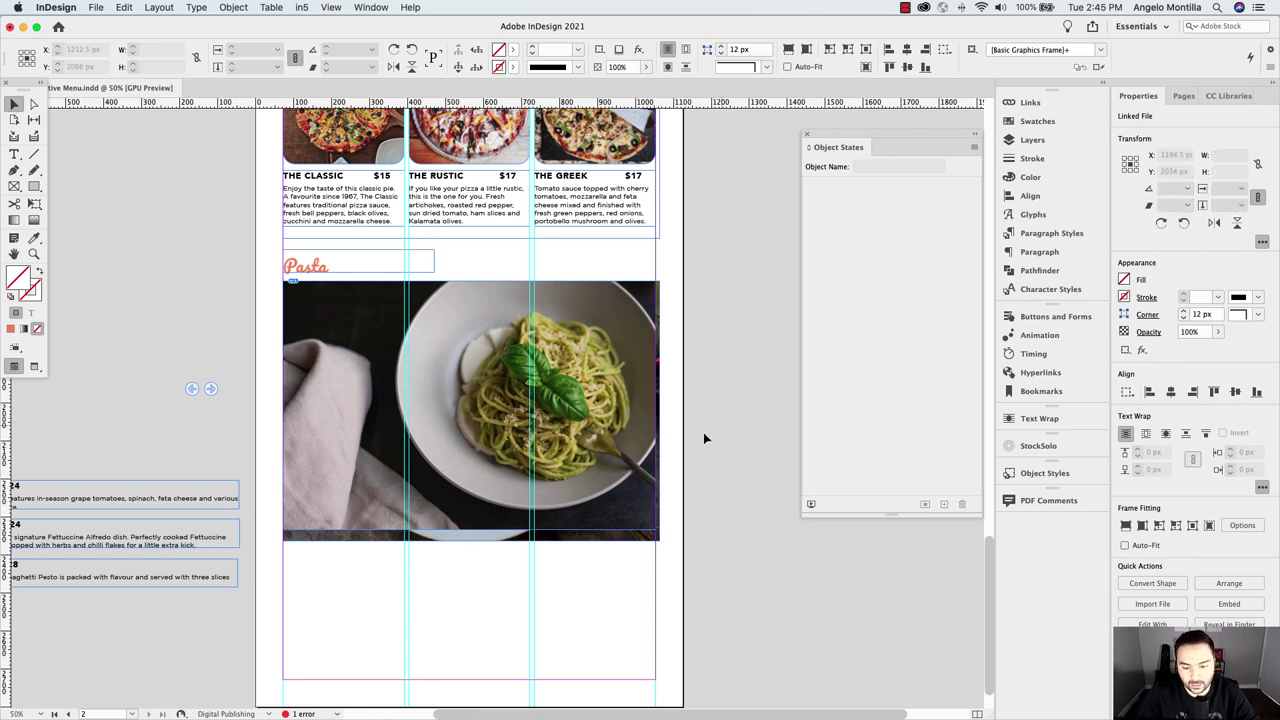
pyautogui.click(476, 540)
pyautogui.moveTo(470, 541); pyautogui.dragTo(470, 529)
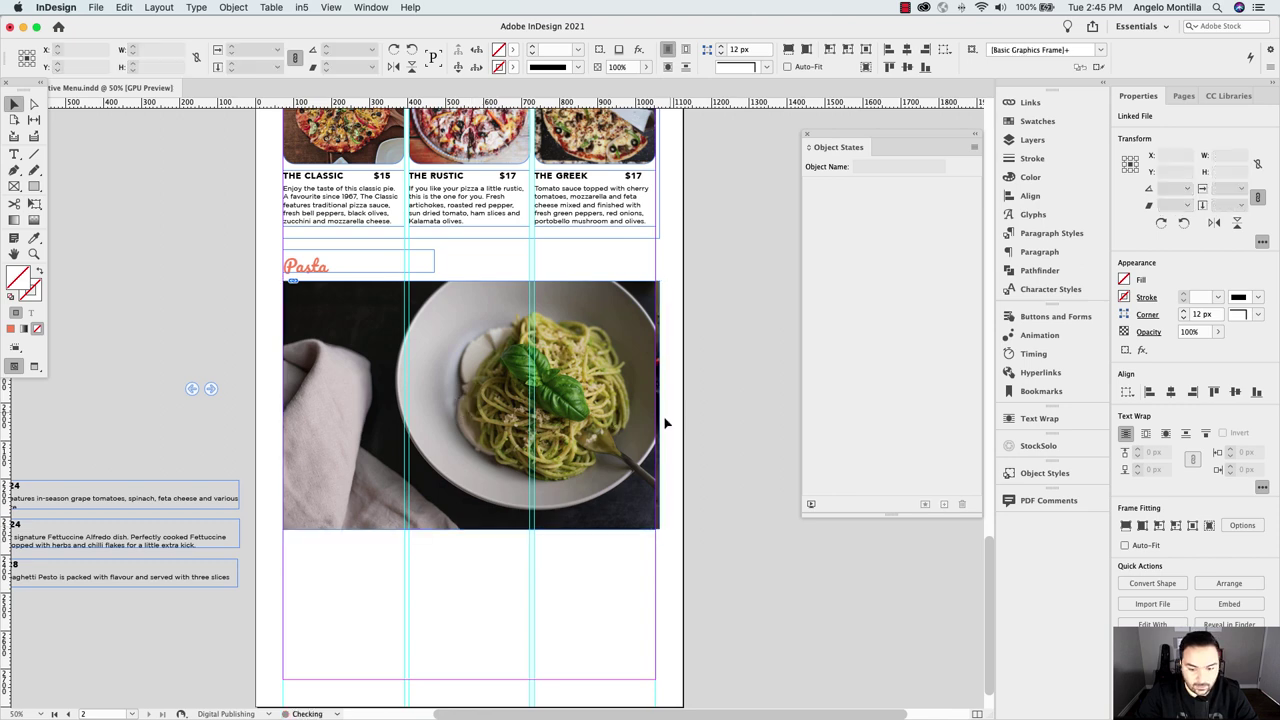
pyautogui.moveTo(659, 406); pyautogui.dragTo(655, 406)
pyautogui.moveTo(252, 327); pyautogui.dragTo(360, 346)
pyautogui.click(907, 67)
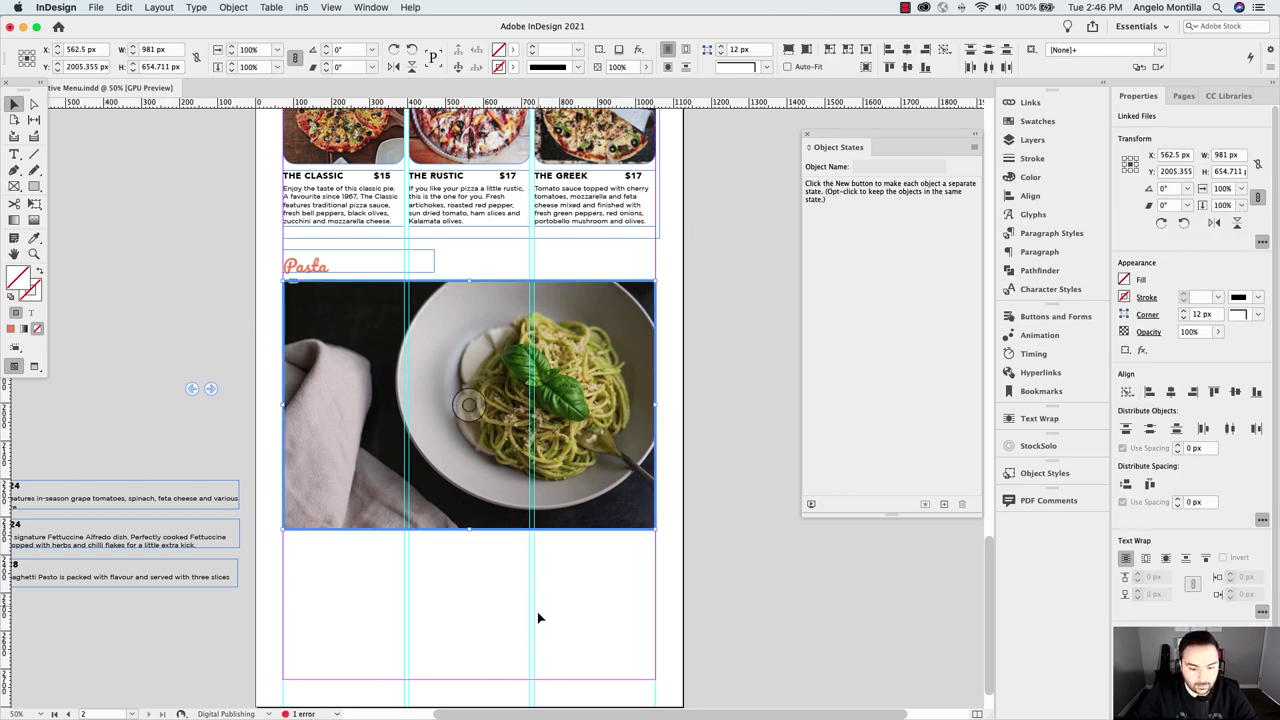
# Realign the spread-out pasta photos on their horizontal and vertical centers and move the stack between the margins below the Pasta heading
pyautogui.moveTo(532, 410); pyautogui.dragTo(523, 356)
pyautogui.moveTo(601, 260); pyautogui.dragTo(556, 540)
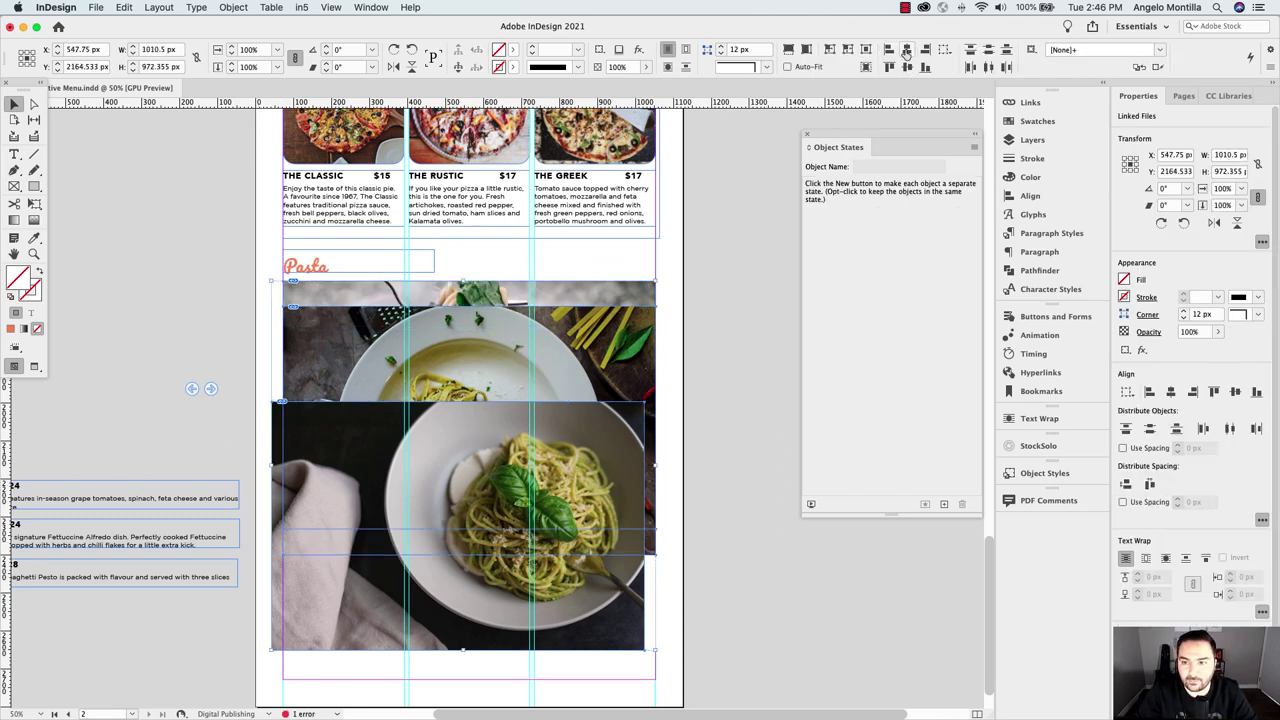
pyautogui.click(906, 49)
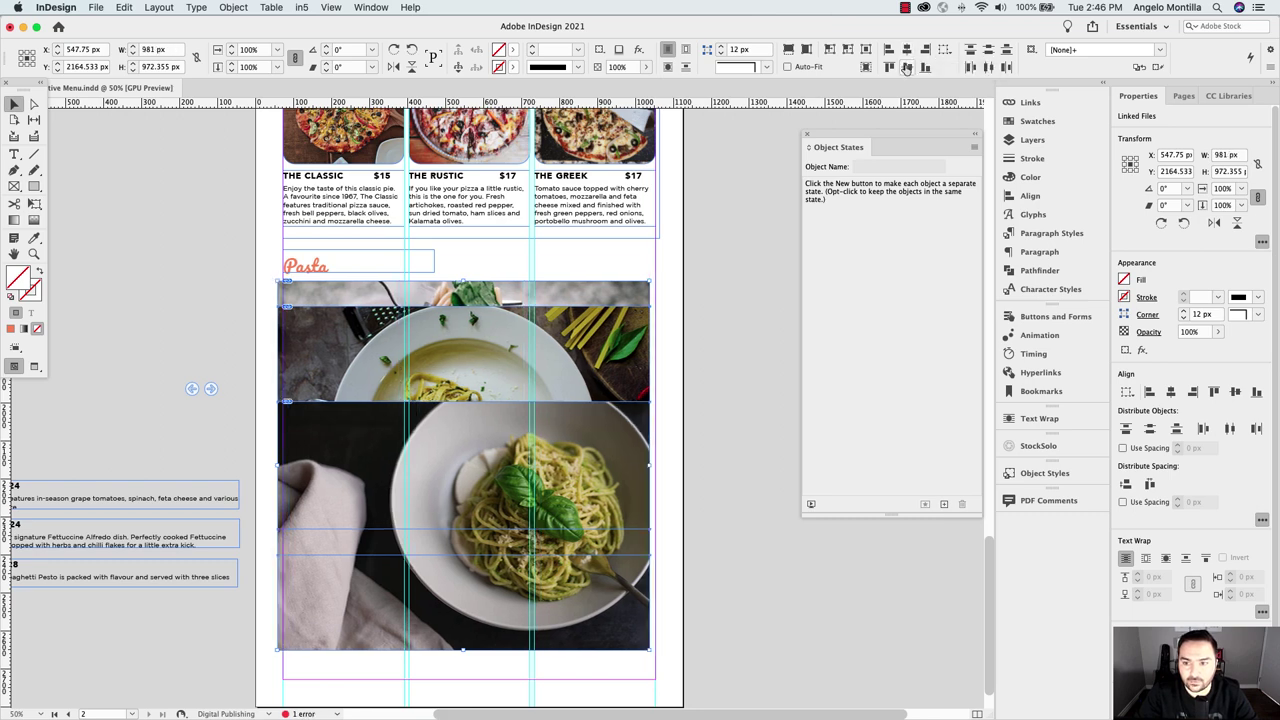
pyautogui.click(906, 66)
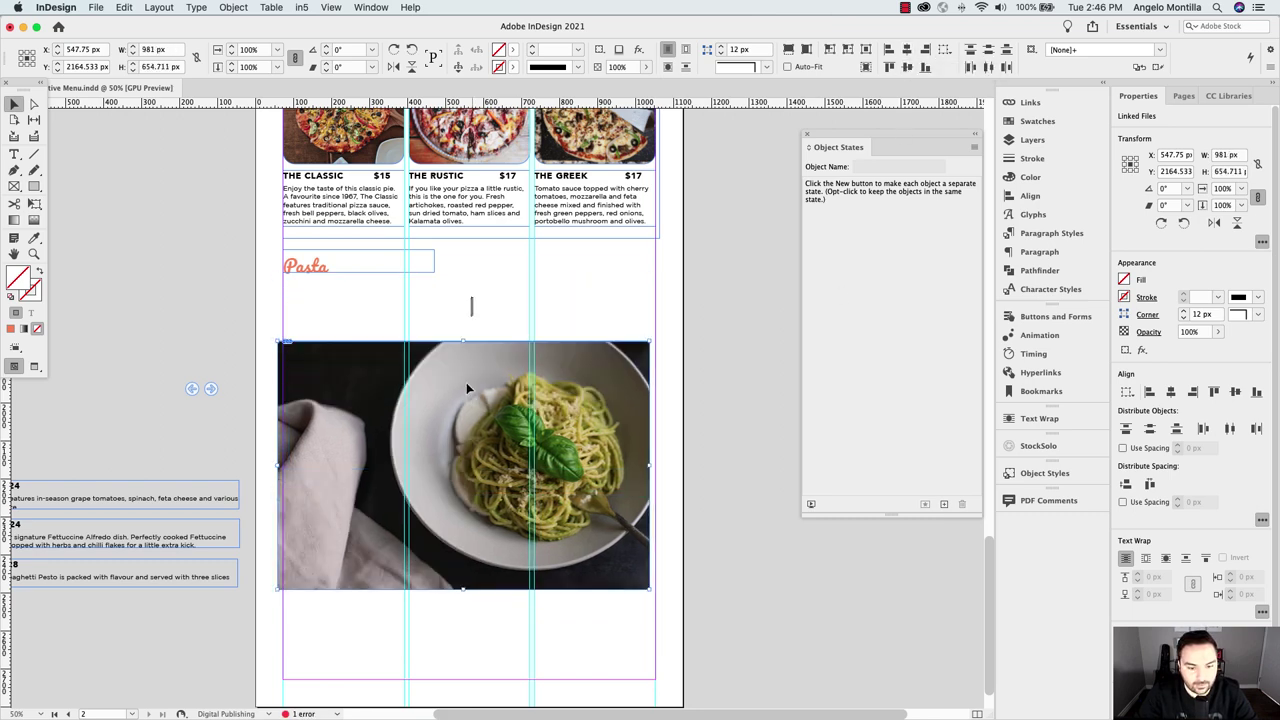
pyautogui.moveTo(445, 405); pyautogui.dragTo(454, 293)
pyautogui.click(764, 392)
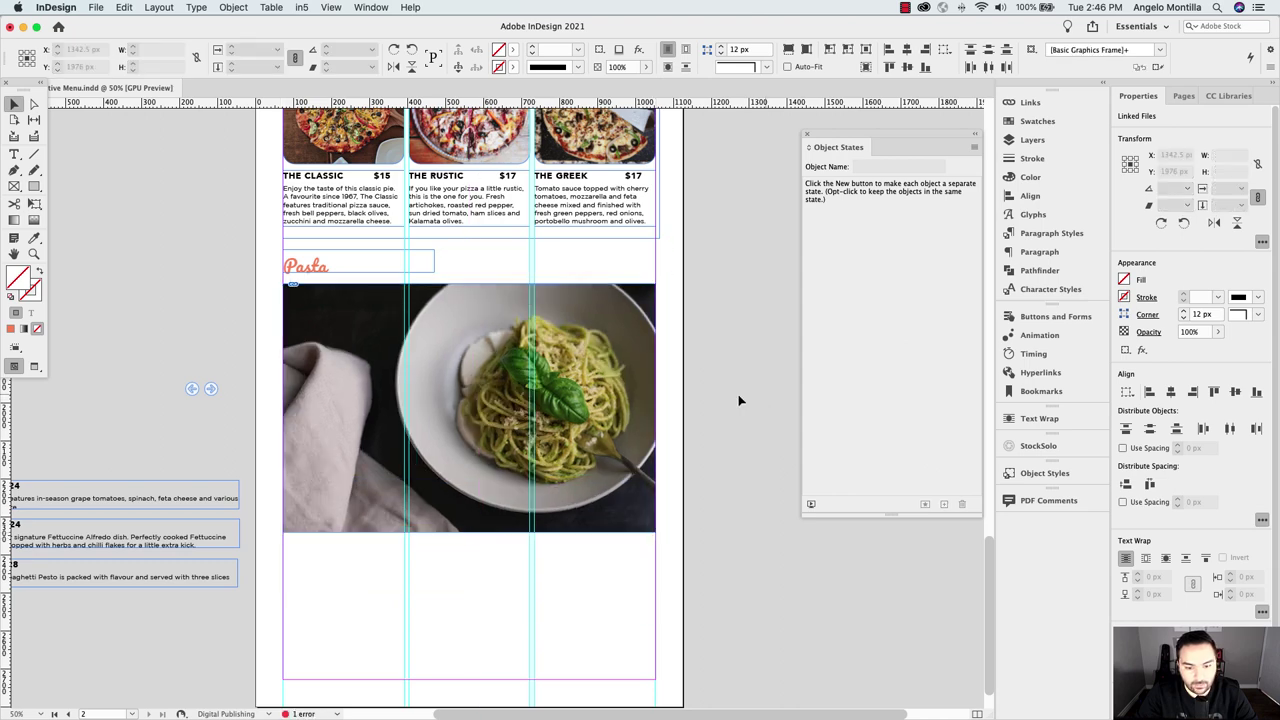
# Select the top pasta photo and examine the layer order of the pesto, Alfredo and spaghetti images
pyautogui.click(645, 350)
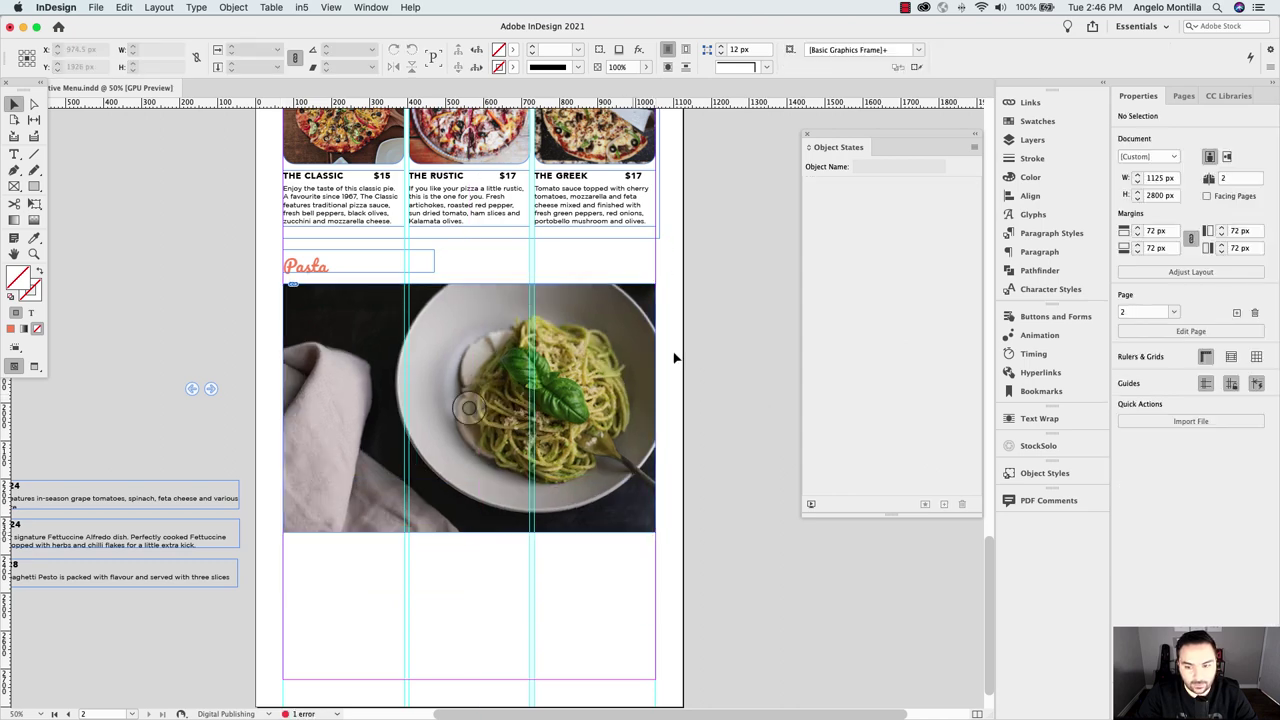
pyautogui.click(1025, 140)
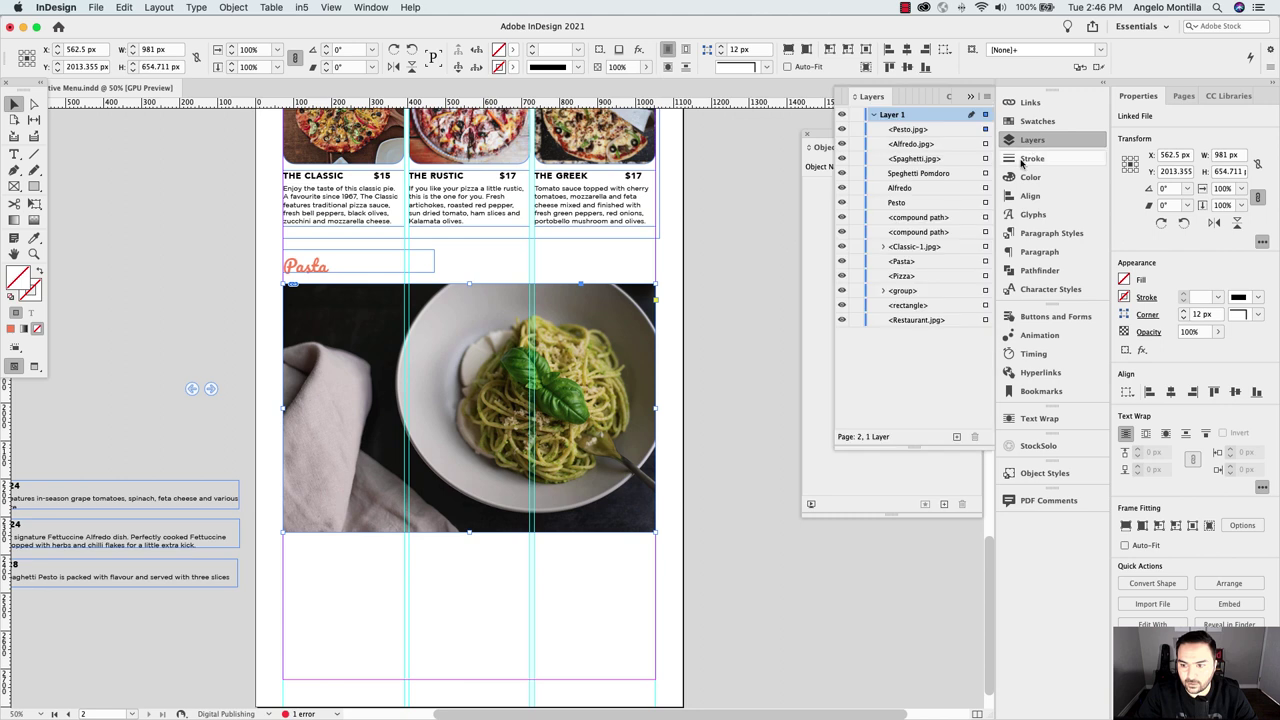
pyautogui.click(898, 132)
pyautogui.click(922, 146)
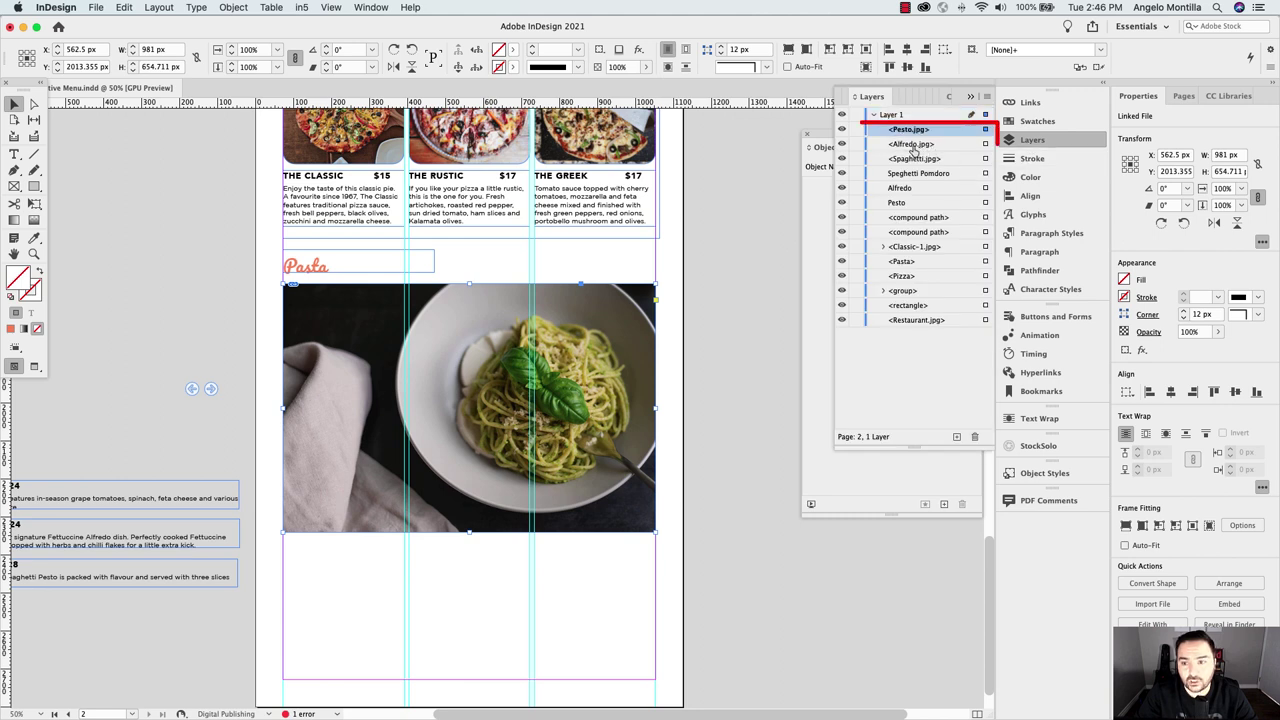
# Reorder the pasta photos in the layer stack so Spaghetti.jpg is on top, followed by Alfredo.jpg and Pesto.jpg
pyautogui.click(918, 160)
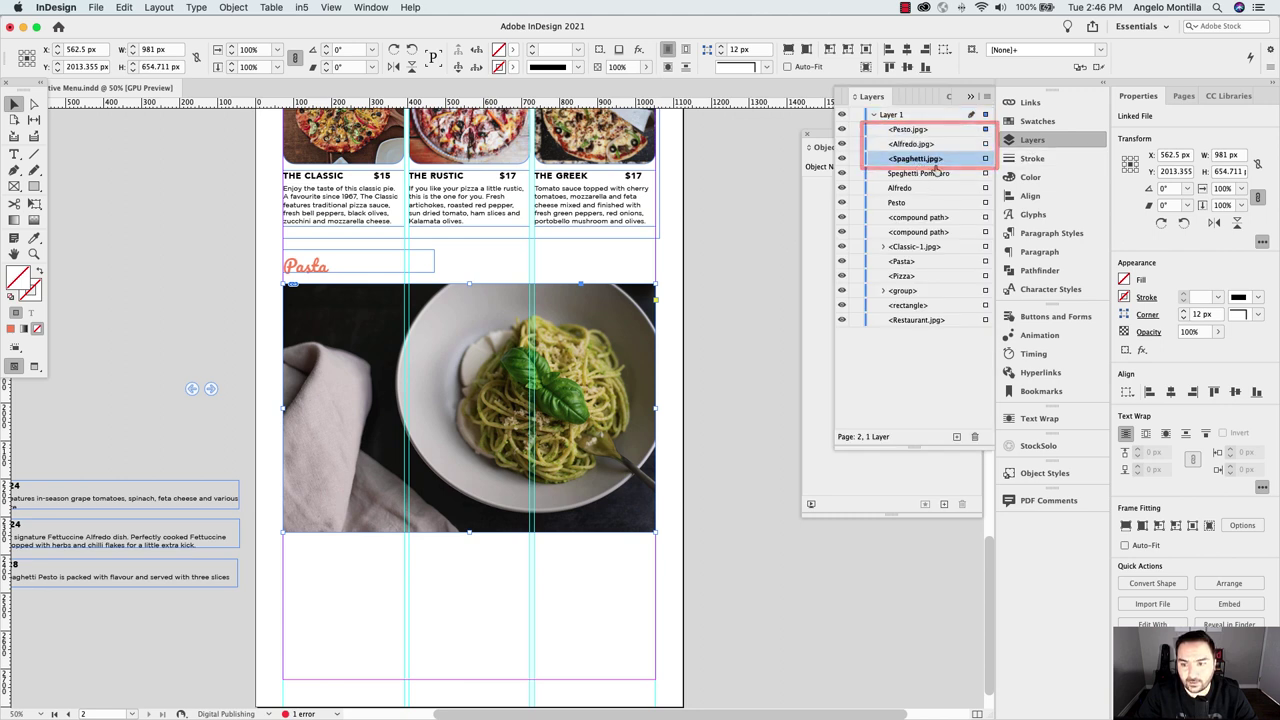
pyautogui.moveTo(930, 160); pyautogui.dragTo(928, 128)
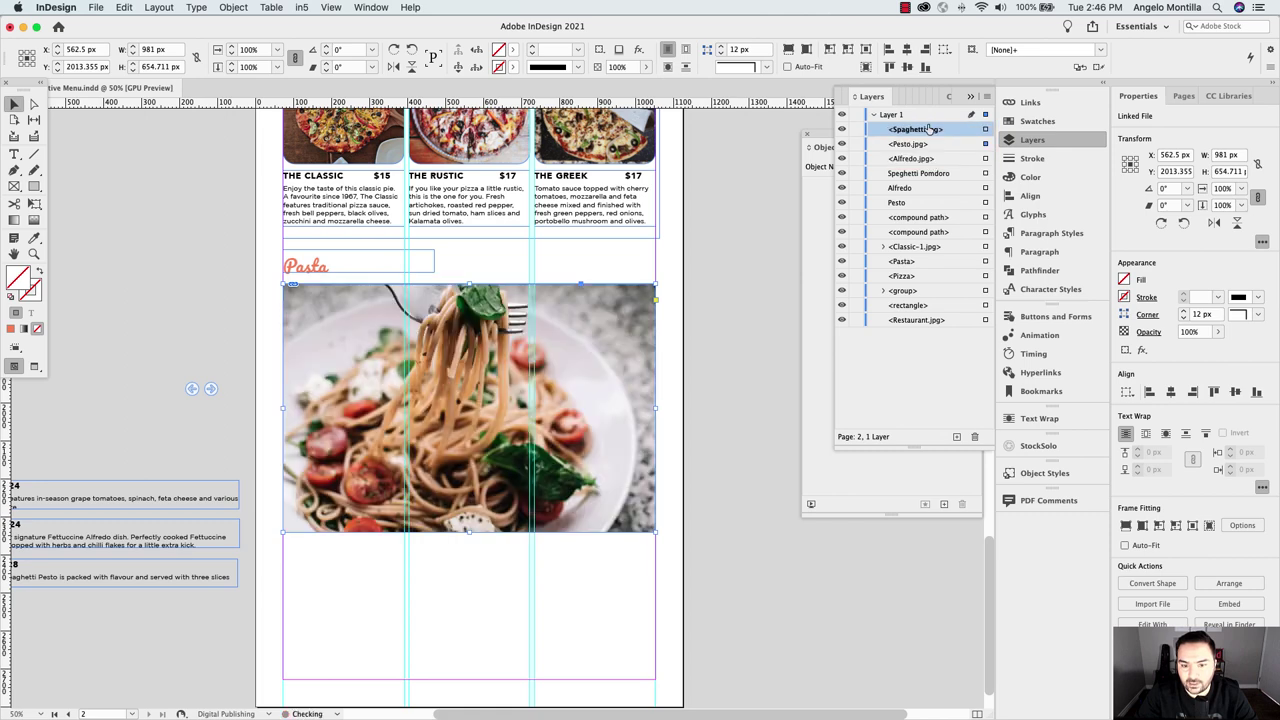
pyautogui.click(918, 160)
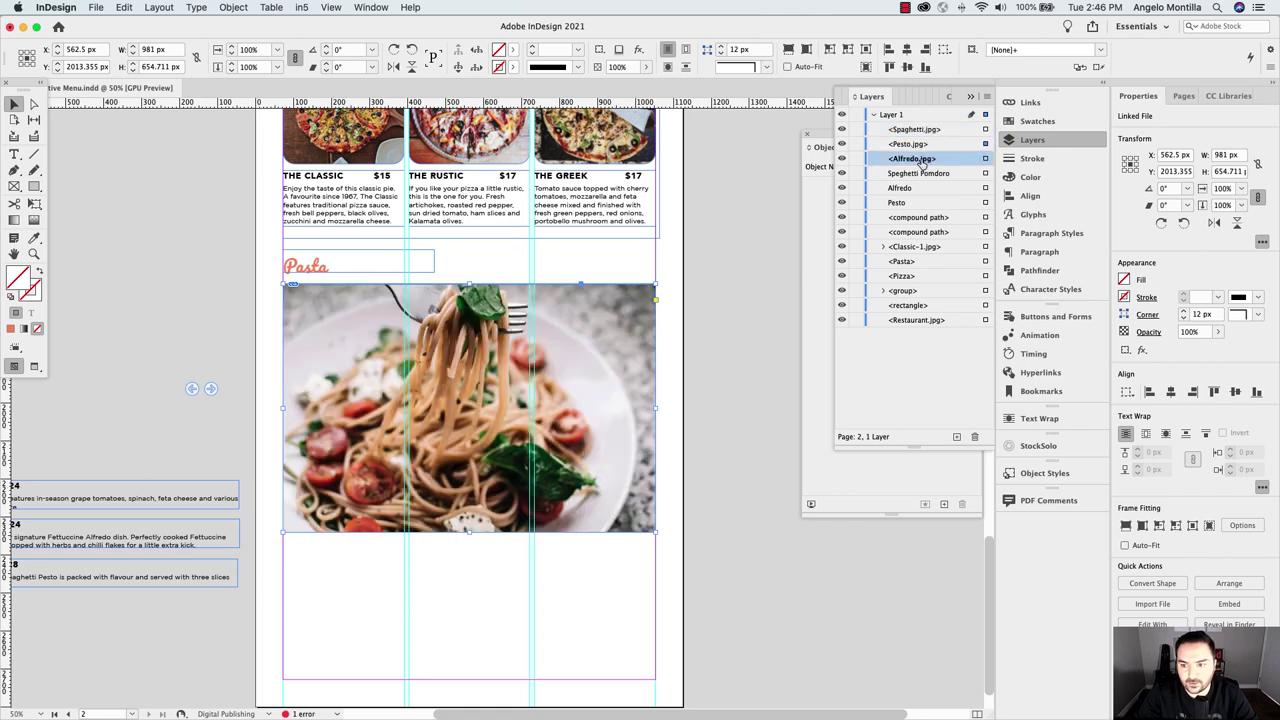
pyautogui.moveTo(918, 144); pyautogui.dragTo(918, 145)
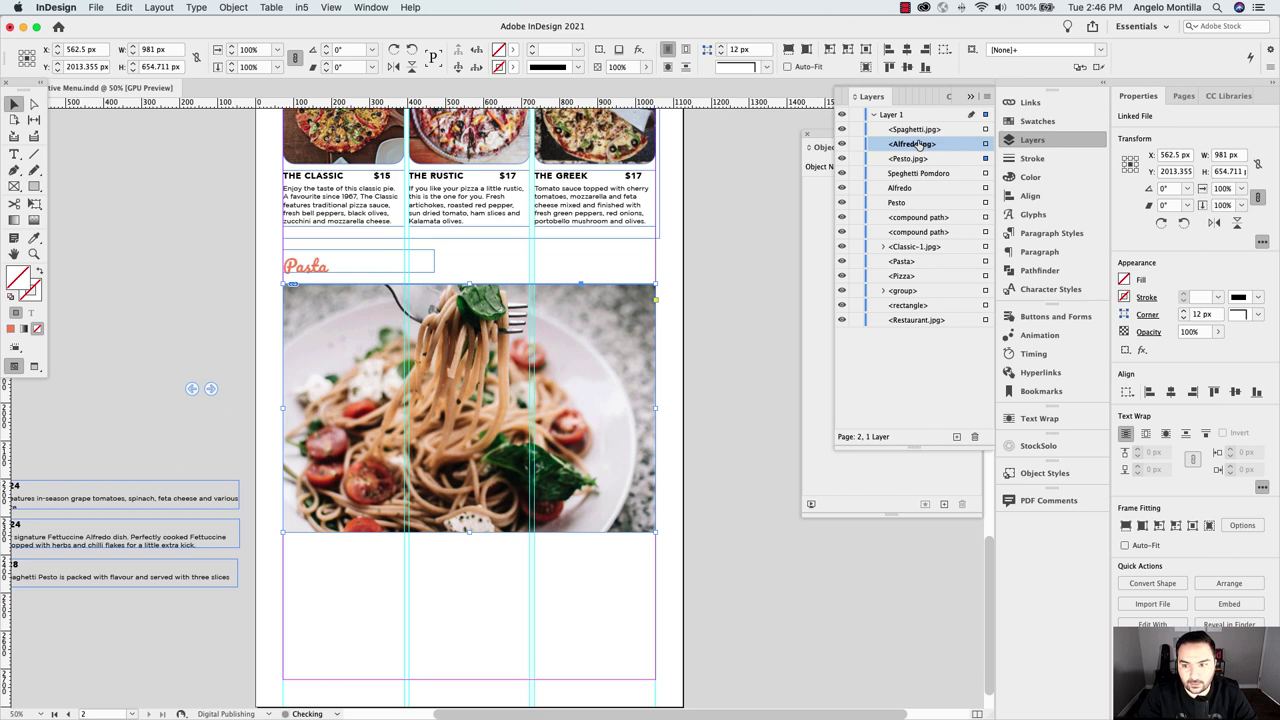
pyautogui.click(901, 162)
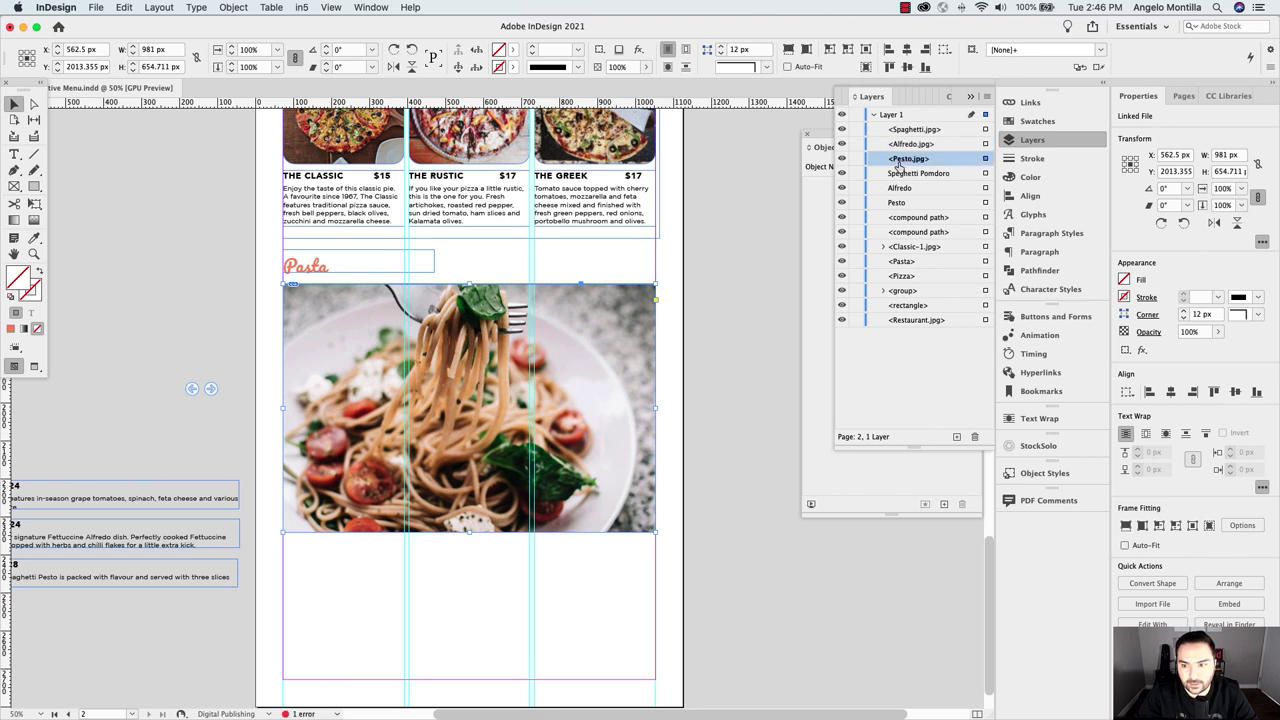
pyautogui.click(841, 130)
pyautogui.click(843, 145)
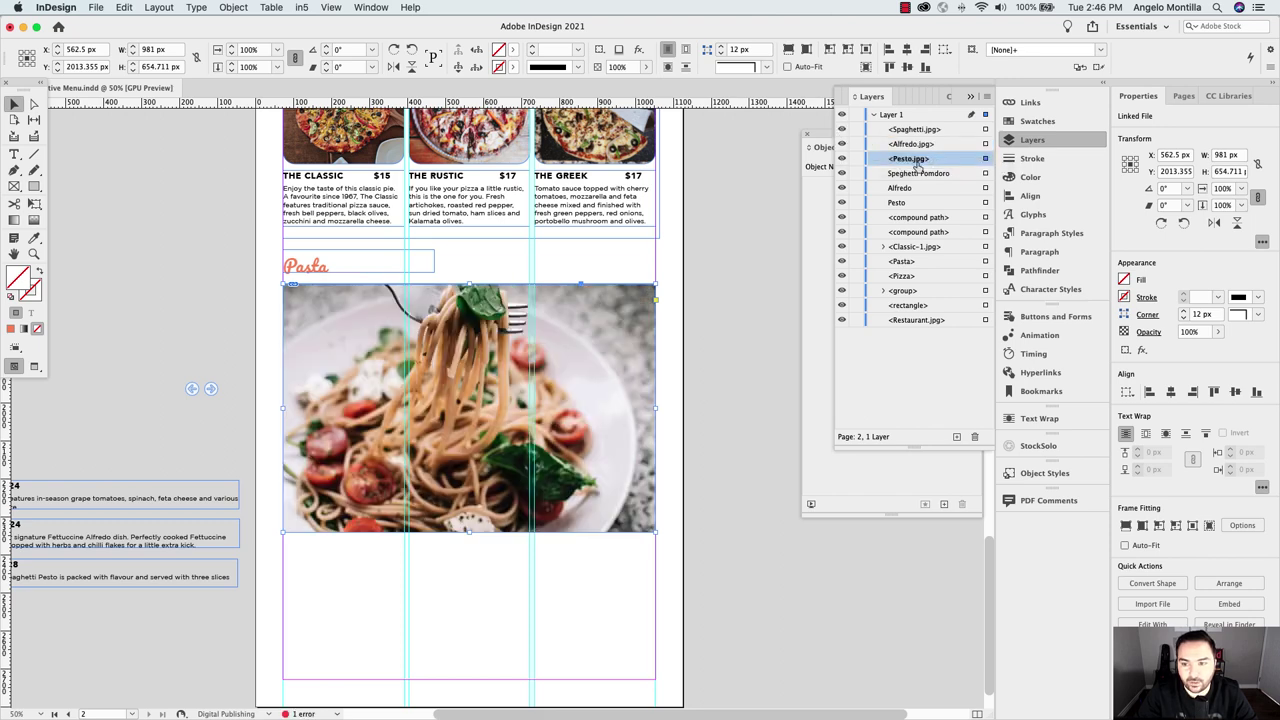
pyautogui.click(603, 274)
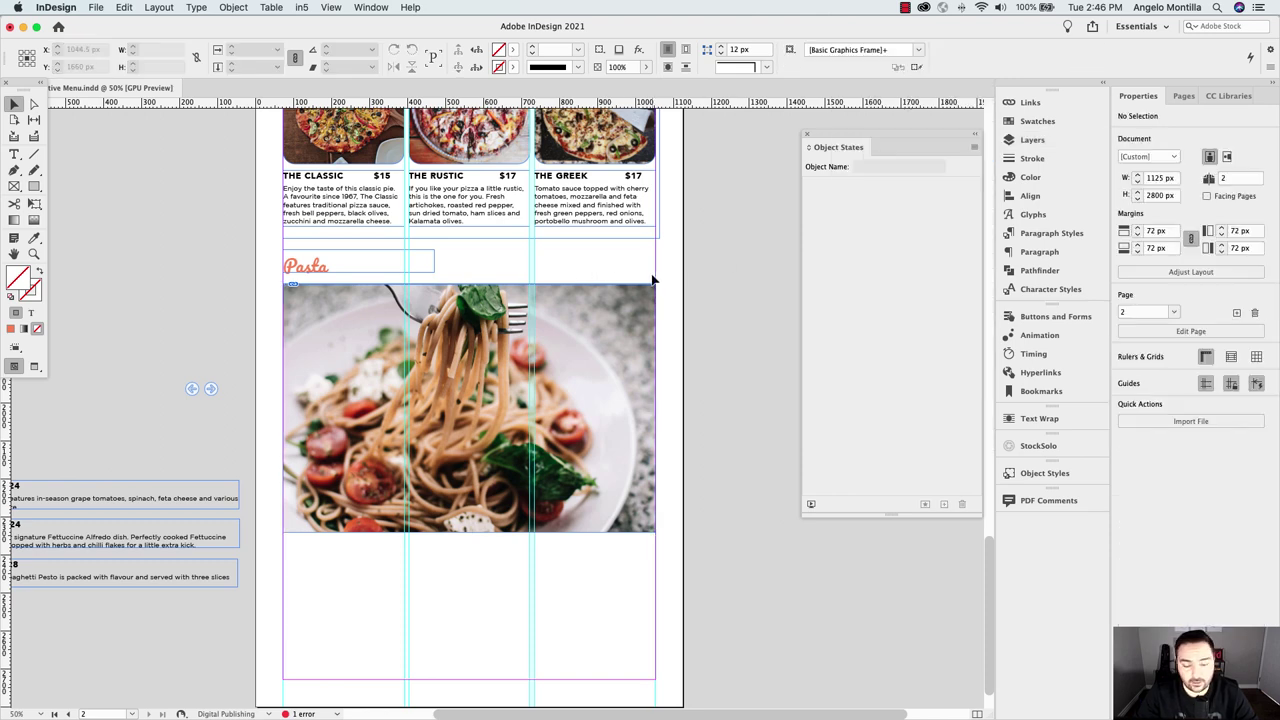
# Check the pomodoro, Alfredo and pesto description text frames on the pasteboard and their layer order
pyautogui.hscroll(-5, 470, 408)
pyautogui.scroll(-2, 470, 408)
pyautogui.hscroll(-3, 554, 362)
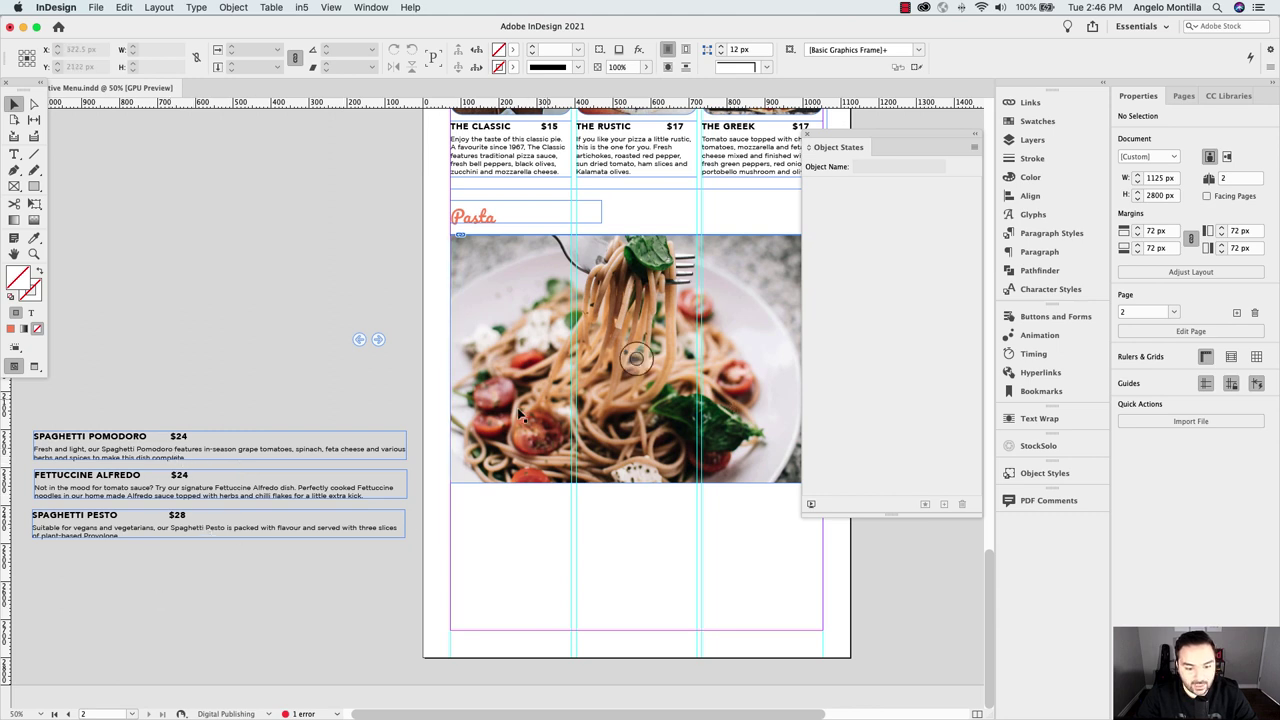
pyautogui.click(130, 484)
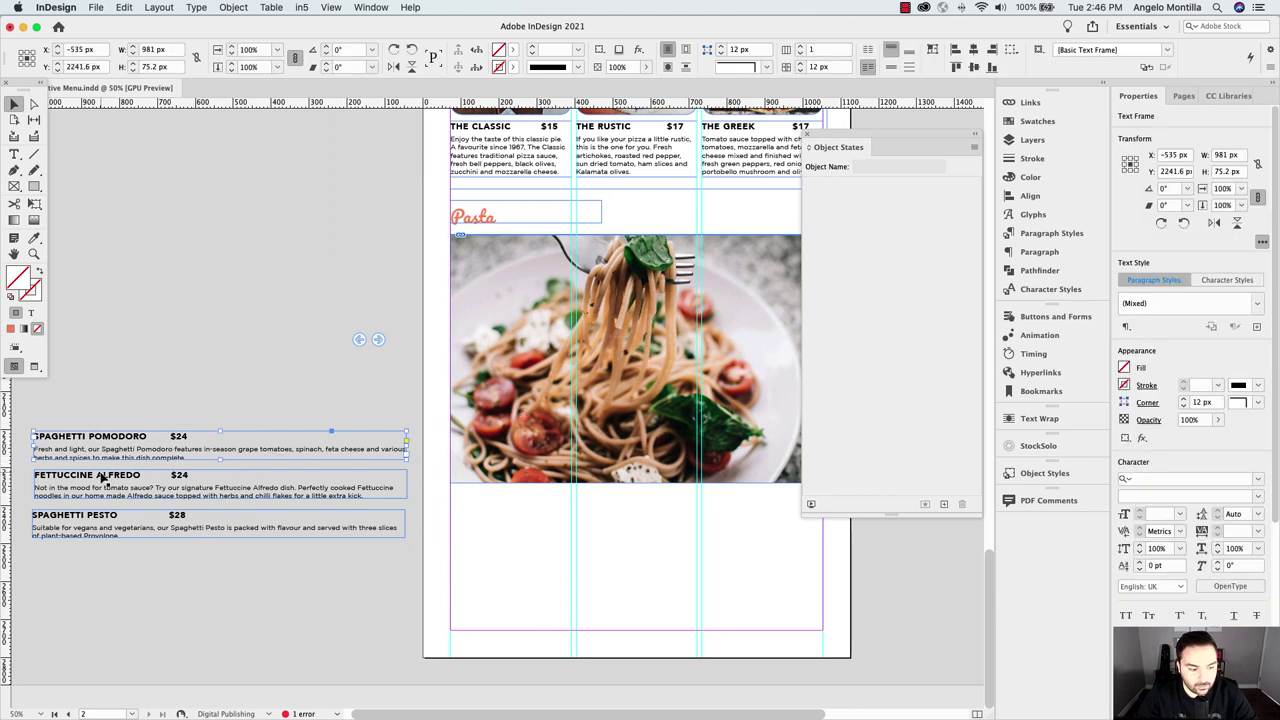
pyautogui.click(107, 528)
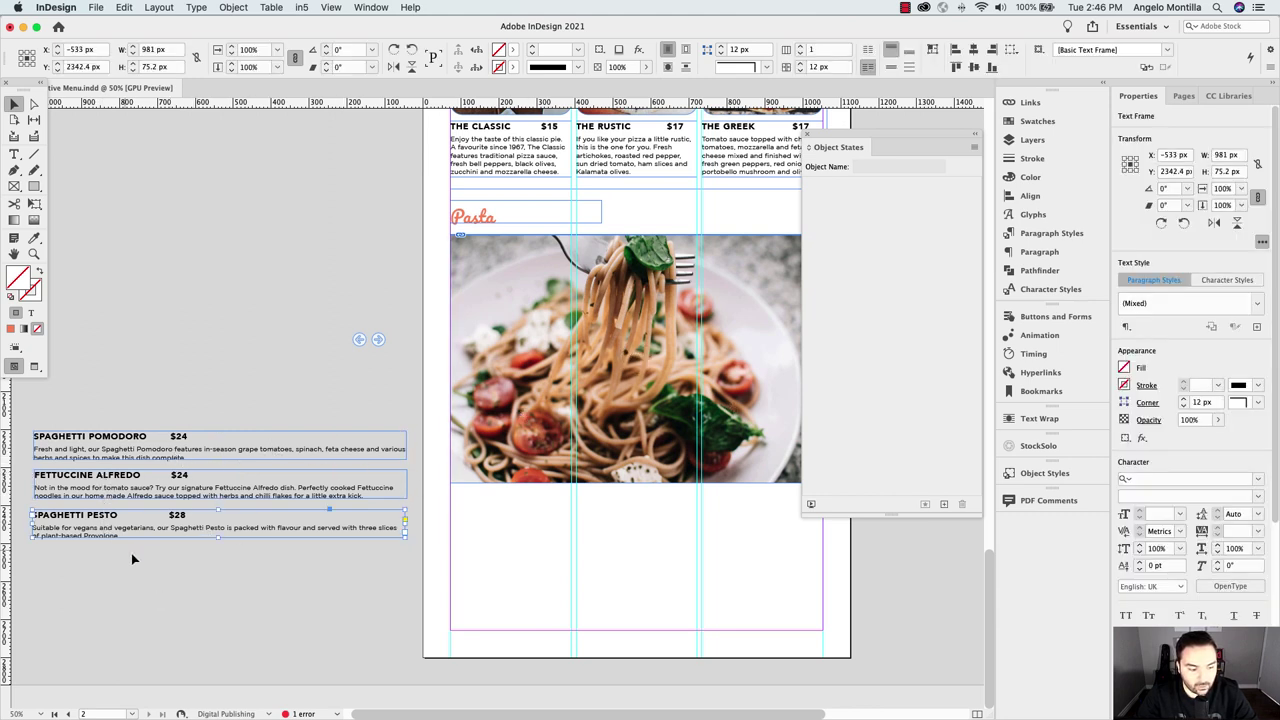
pyautogui.click(1047, 145)
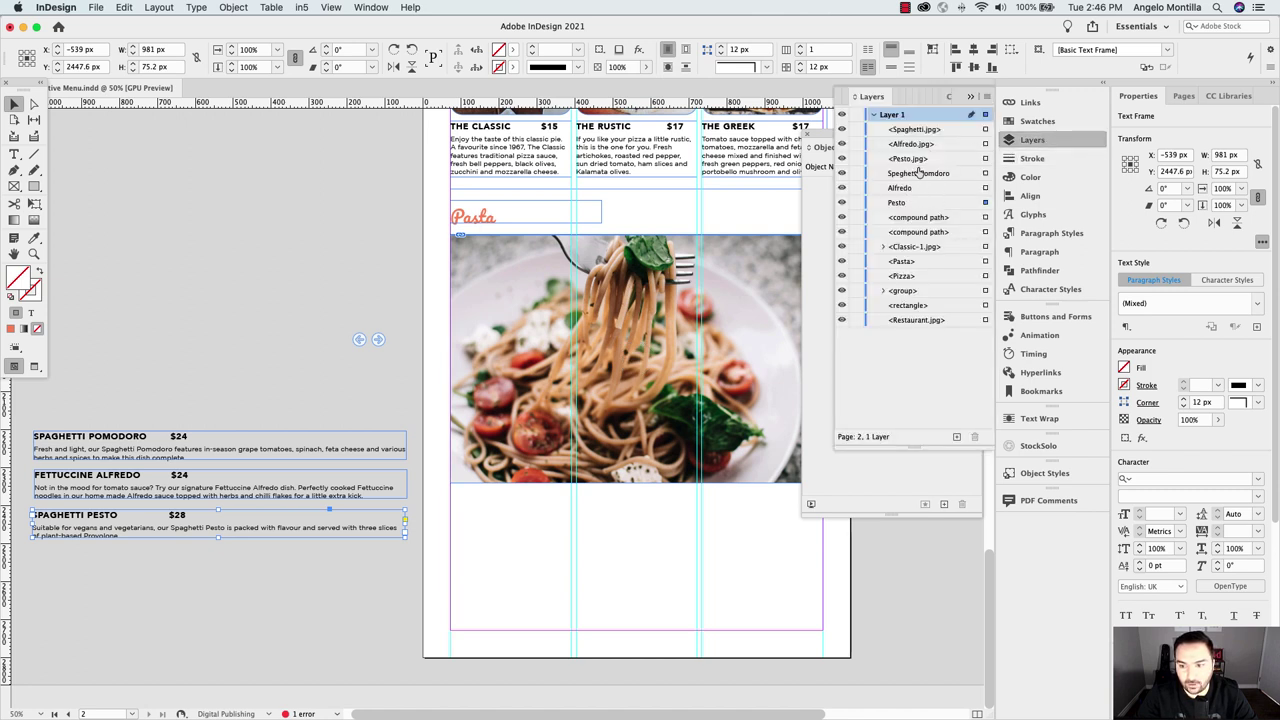
# Move the three pasta description text frames together from the pasteboard onto the page below the pasta photo
pyautogui.click(259, 425)
pyautogui.moveTo(228, 390); pyautogui.dragTo(196, 535)
pyautogui.moveTo(189, 451); pyautogui.dragTo(455, 497)
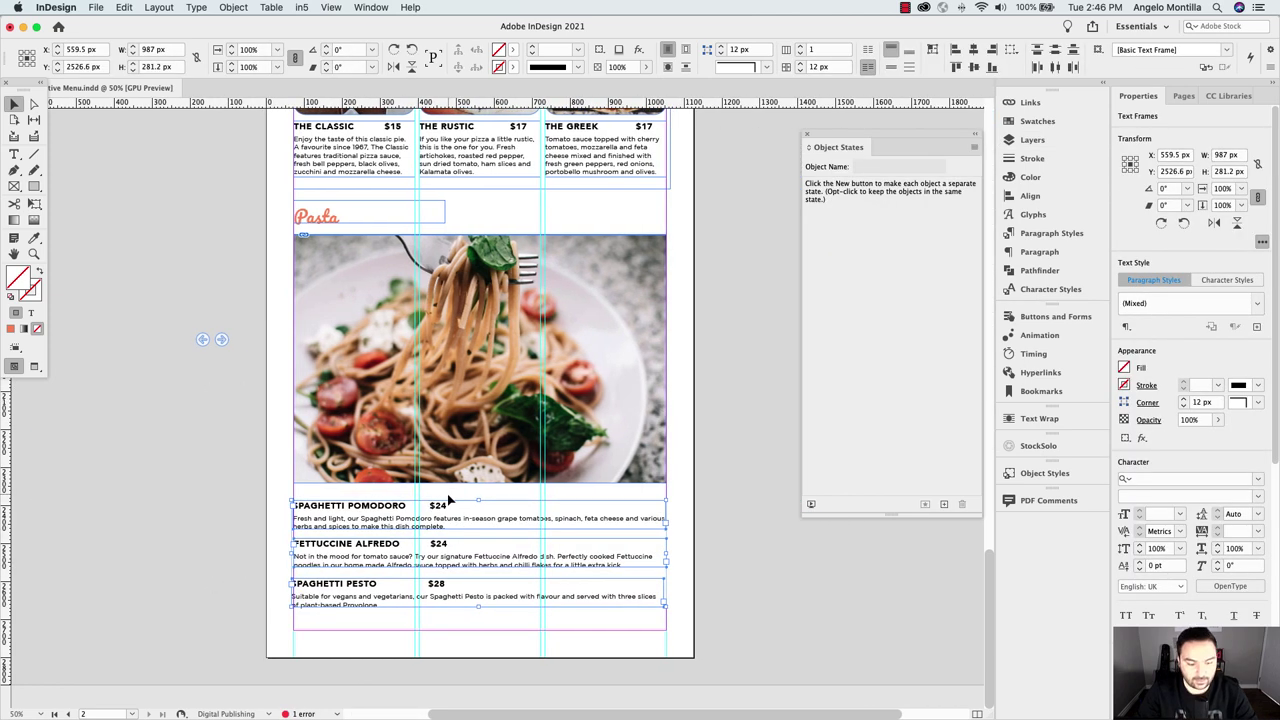
# Align the three pasta descriptions on their horizontal and vertical centers and move the stack up between the margins, just below the photo
pyautogui.click(428, 500)
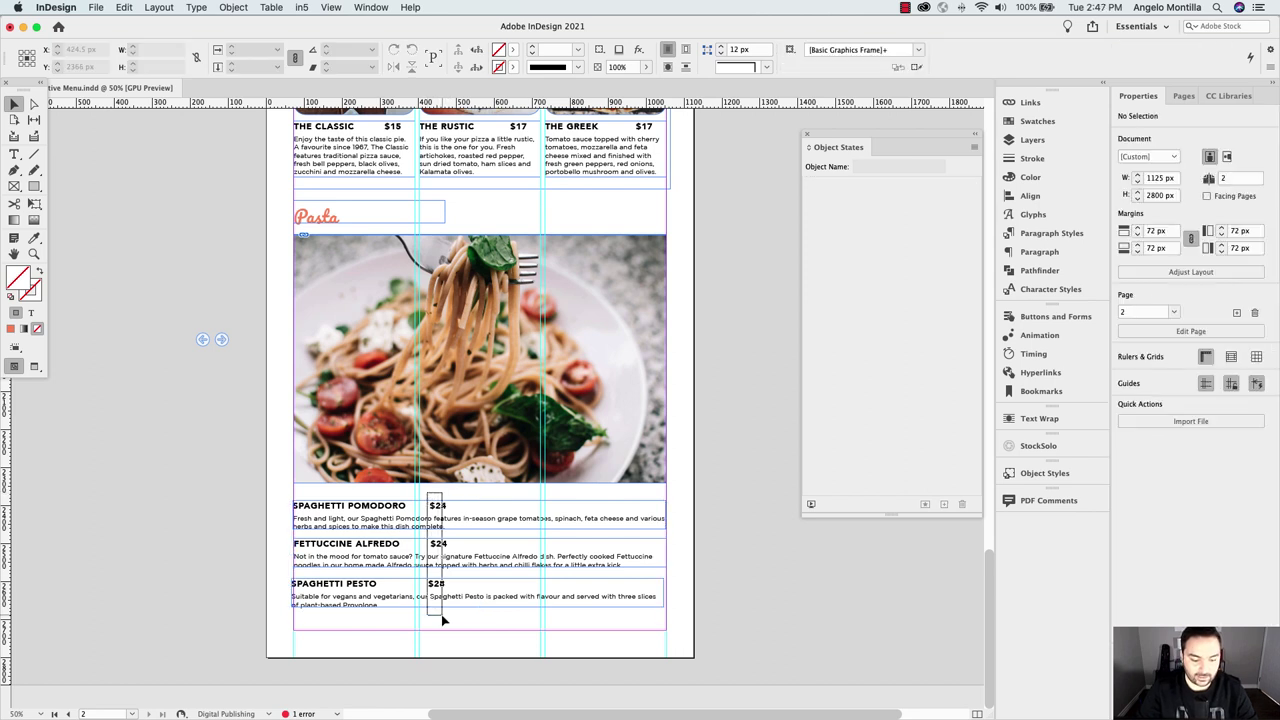
pyautogui.click(418, 612)
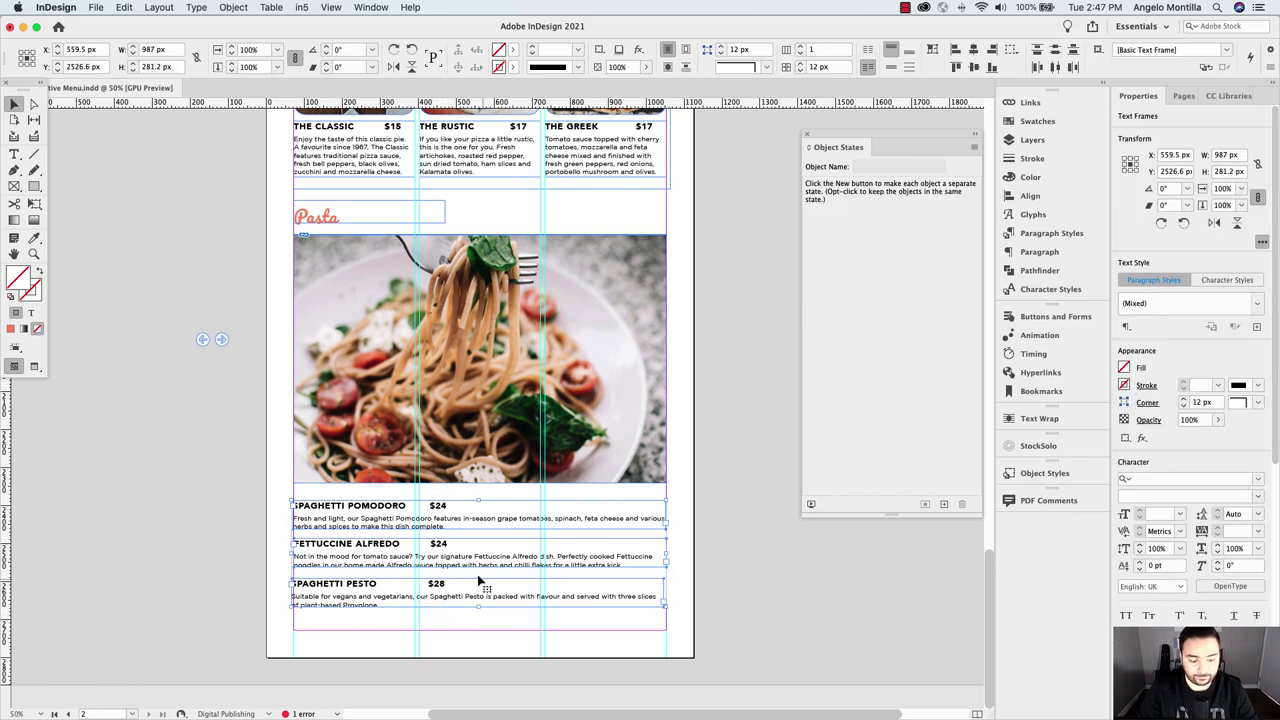
pyautogui.click(974, 52)
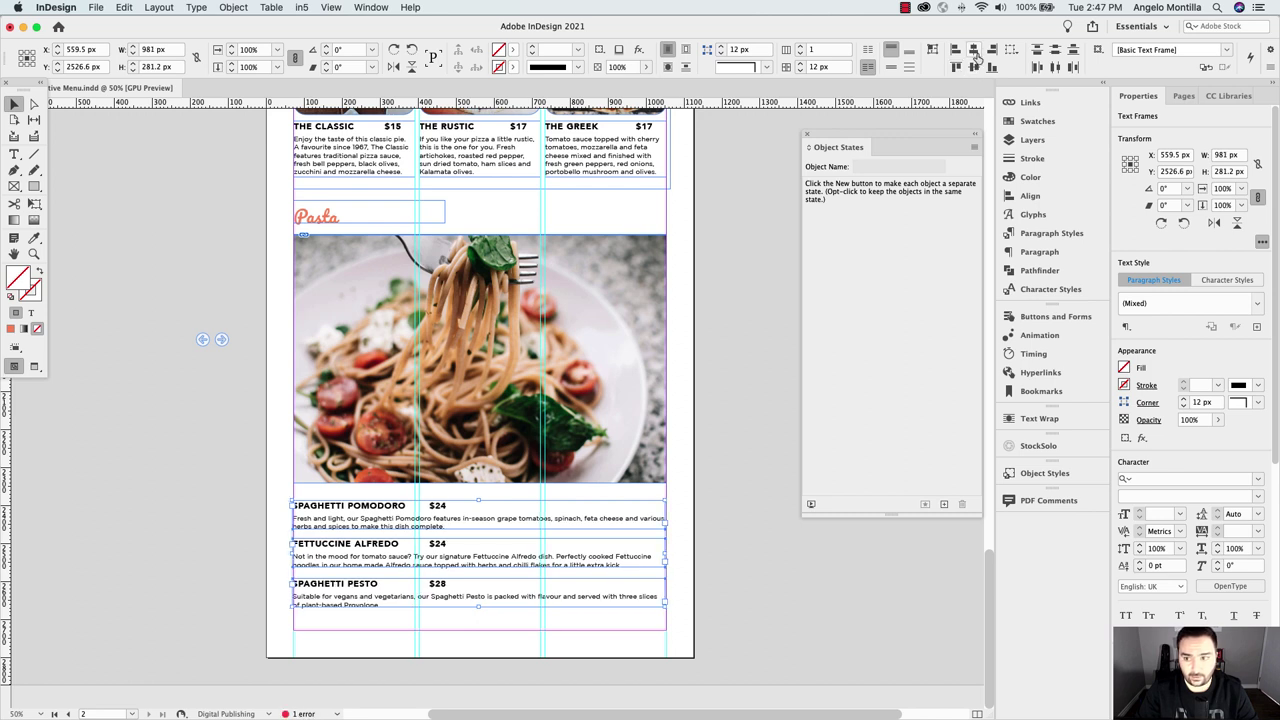
pyautogui.click(974, 66)
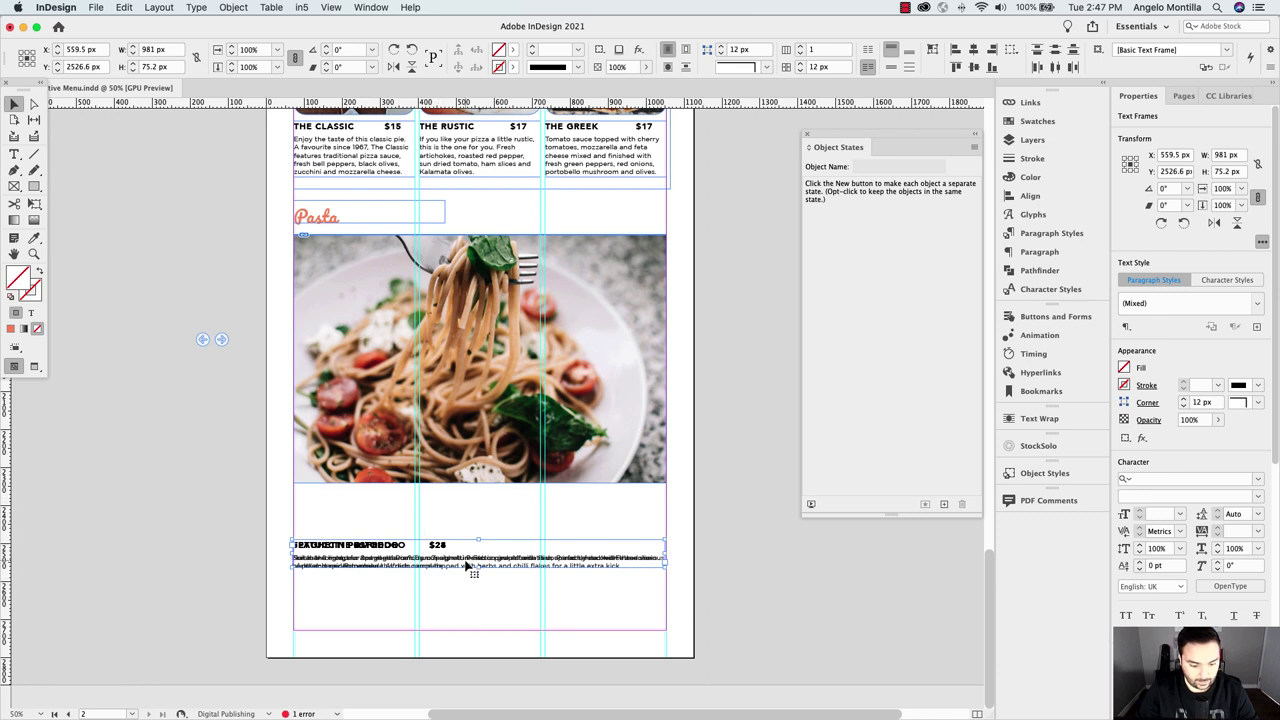
pyautogui.moveTo(465, 566); pyautogui.dragTo(466, 478)
pyautogui.click(697, 441)
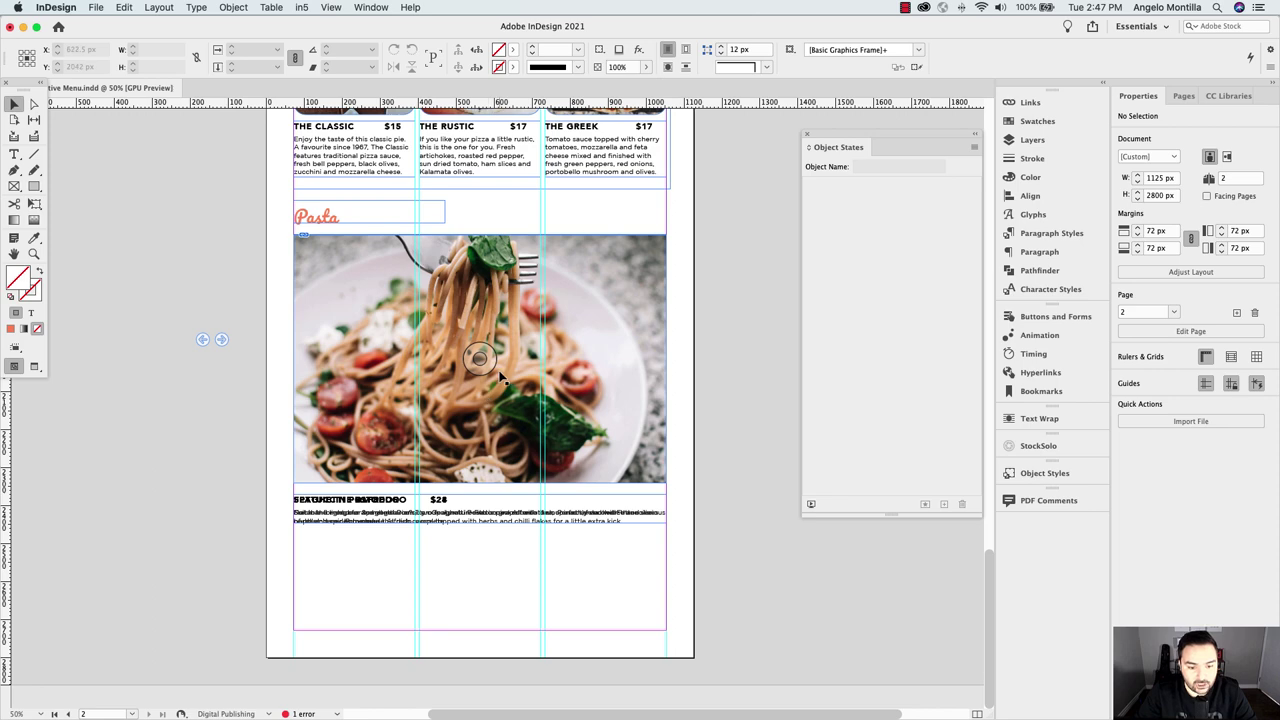
# Move the left-pointing arrow from the pasteboard onto the pasta photo, against the left page margin
pyautogui.click(225, 342)
pyautogui.scroll(1, 216, 348)
pyautogui.scroll(2, 230, 365)
pyautogui.click(240, 366)
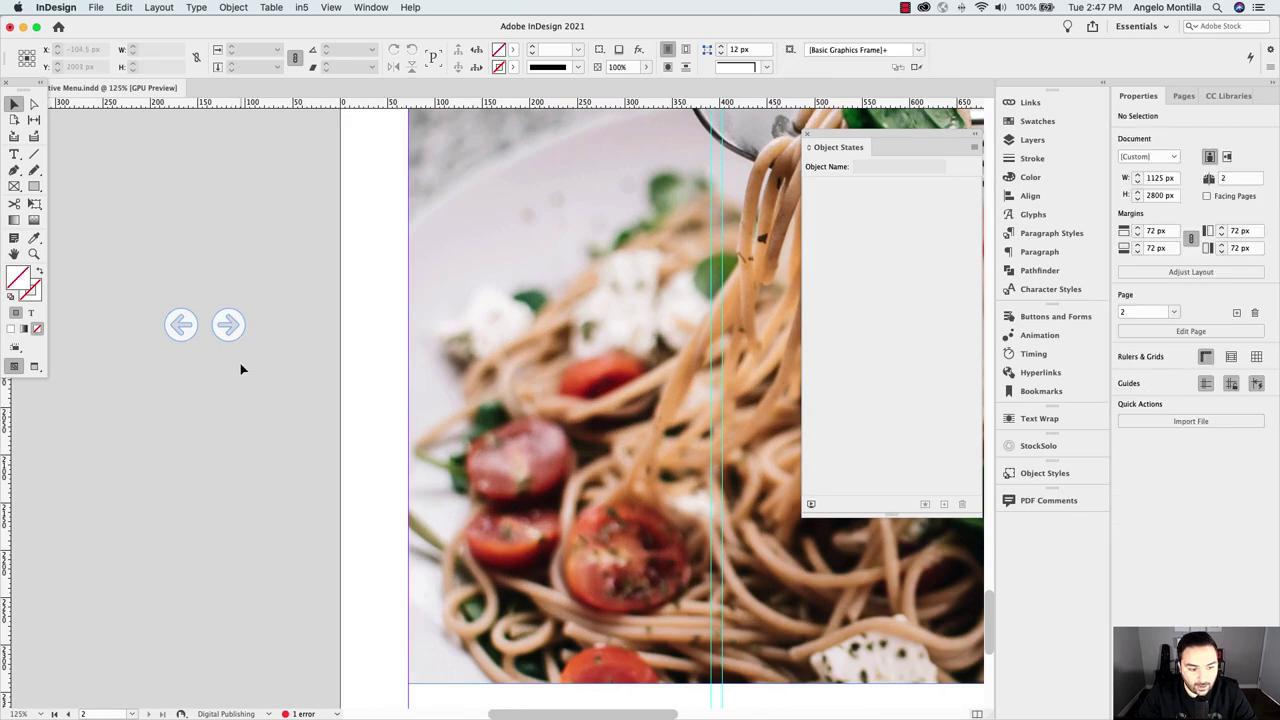
pyautogui.moveTo(189, 329); pyautogui.dragTo(429, 334)
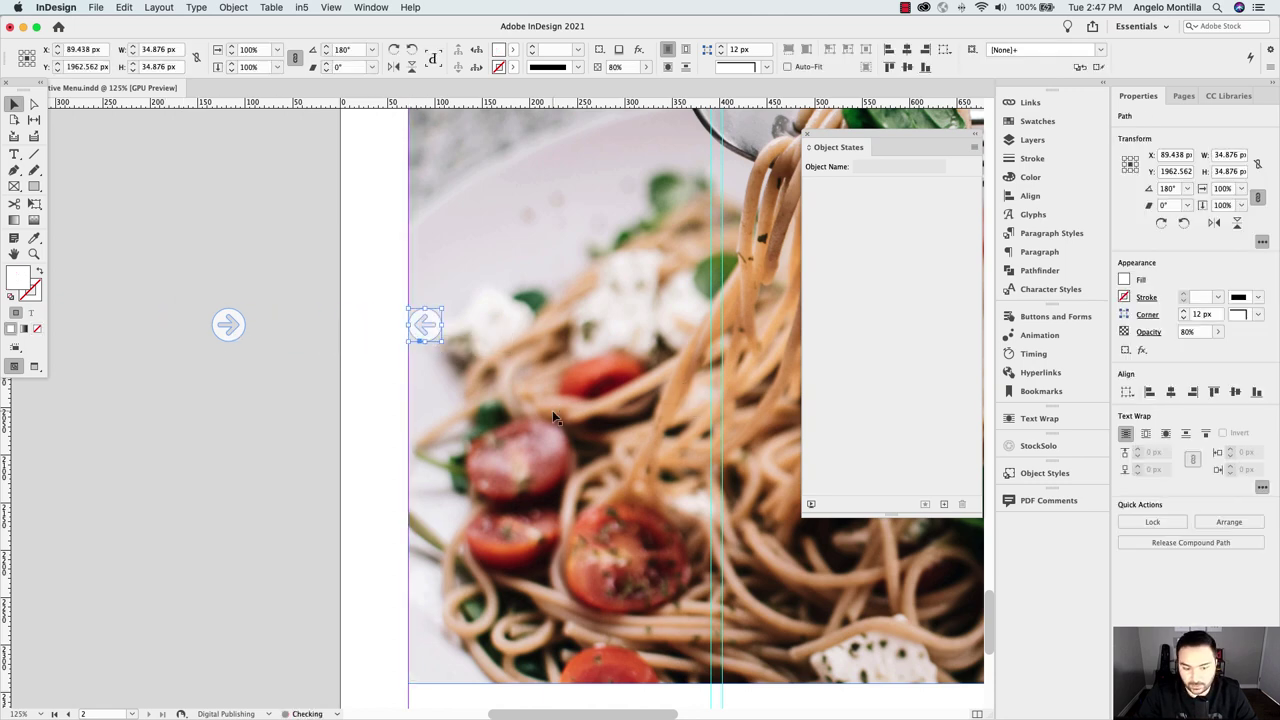
# Move the right-pointing arrow from the pasteboard onto the pasta photo, against the right page margin
pyautogui.hscroll(4, 552, 418)
pyautogui.moveTo(262, 326); pyautogui.dragTo(314, 330)
pyautogui.hscroll(2, 300, 360)
pyautogui.press('super+minus')
pyautogui.press('super+minus')
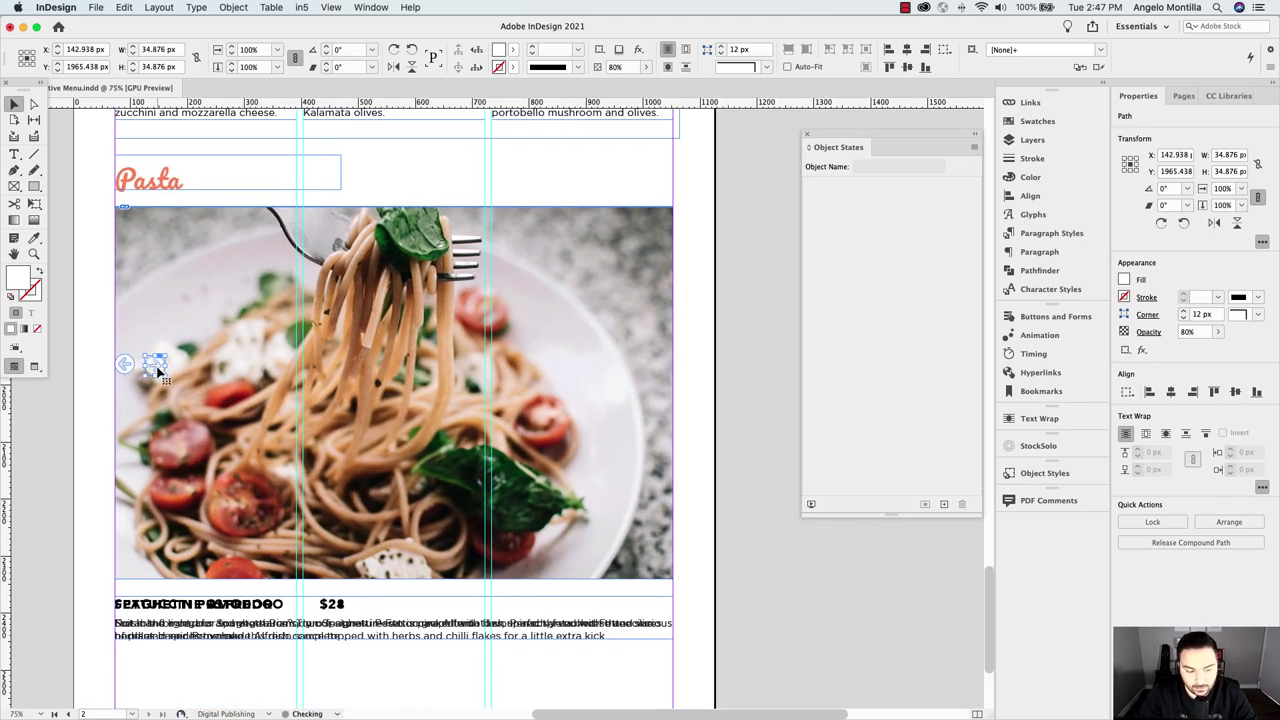
pyautogui.moveTo(157, 370); pyautogui.dragTo(665, 375)
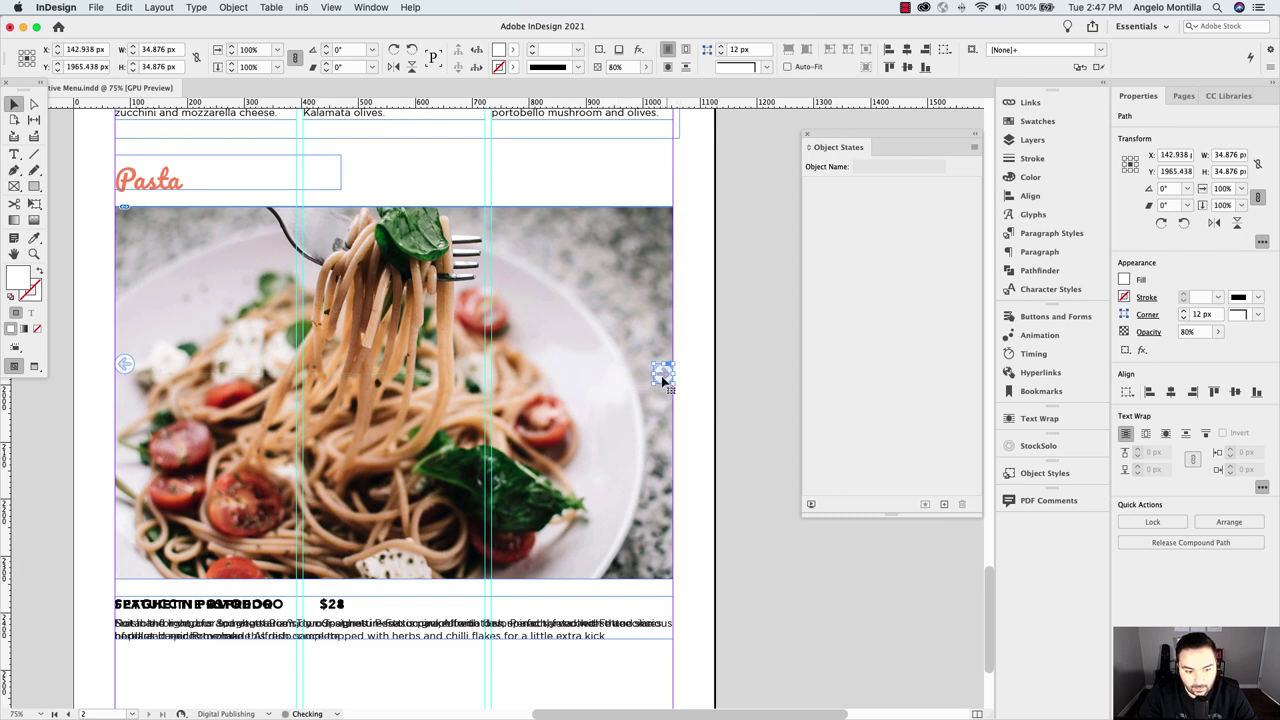
# Align the vertical centers of the two arrows on the pasta photo
pyautogui.click(125, 364)
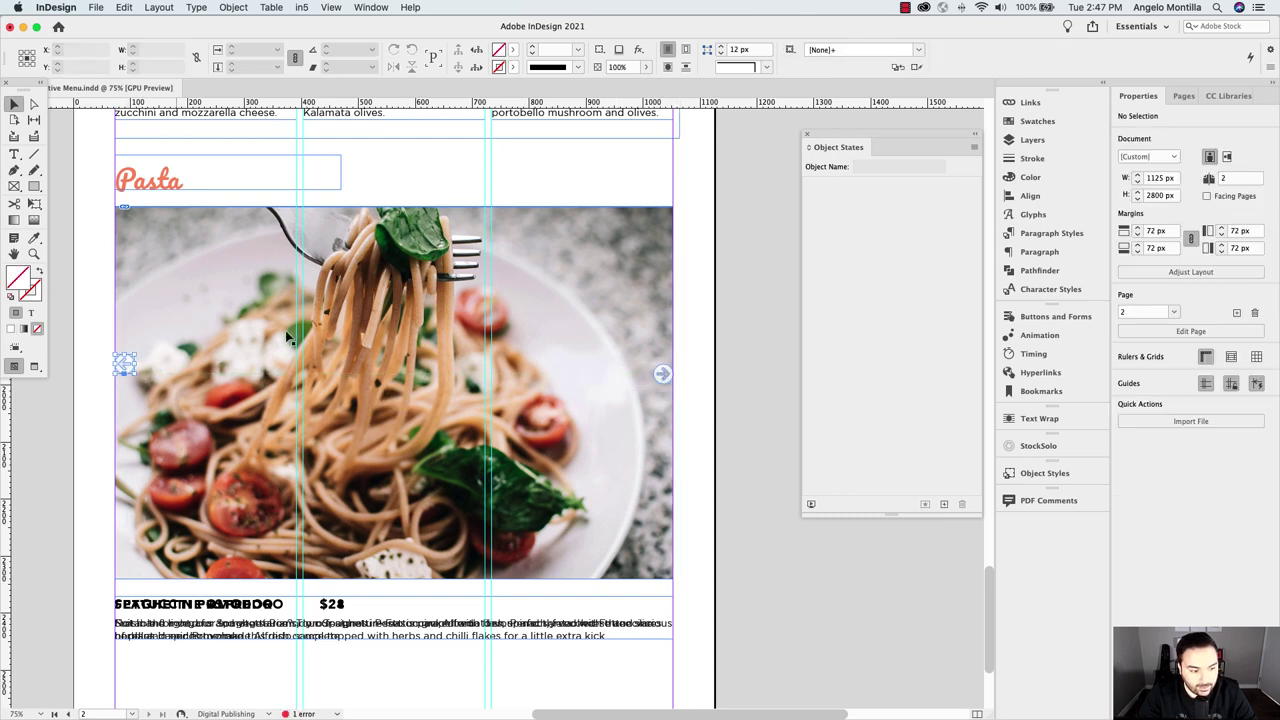
pyautogui.keyDown('shift'); pyautogui.click(663, 373); pyautogui.keyUp('shift')
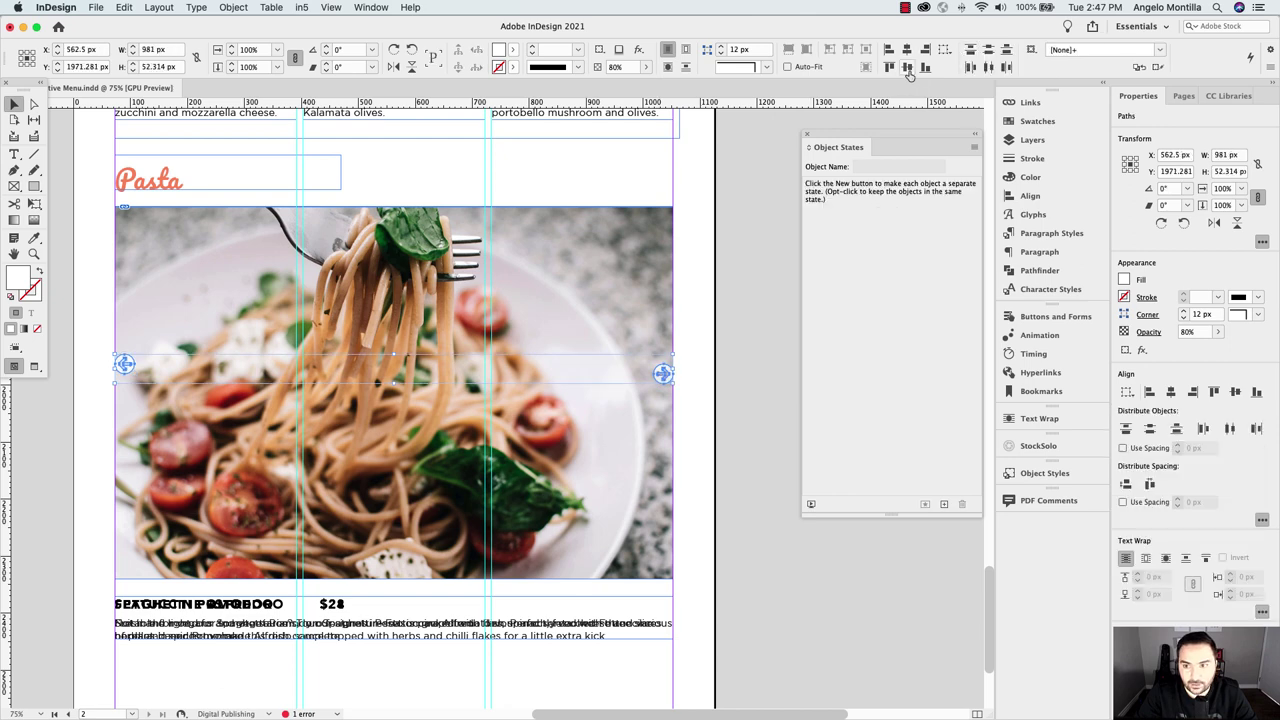
pyautogui.click(689, 388)
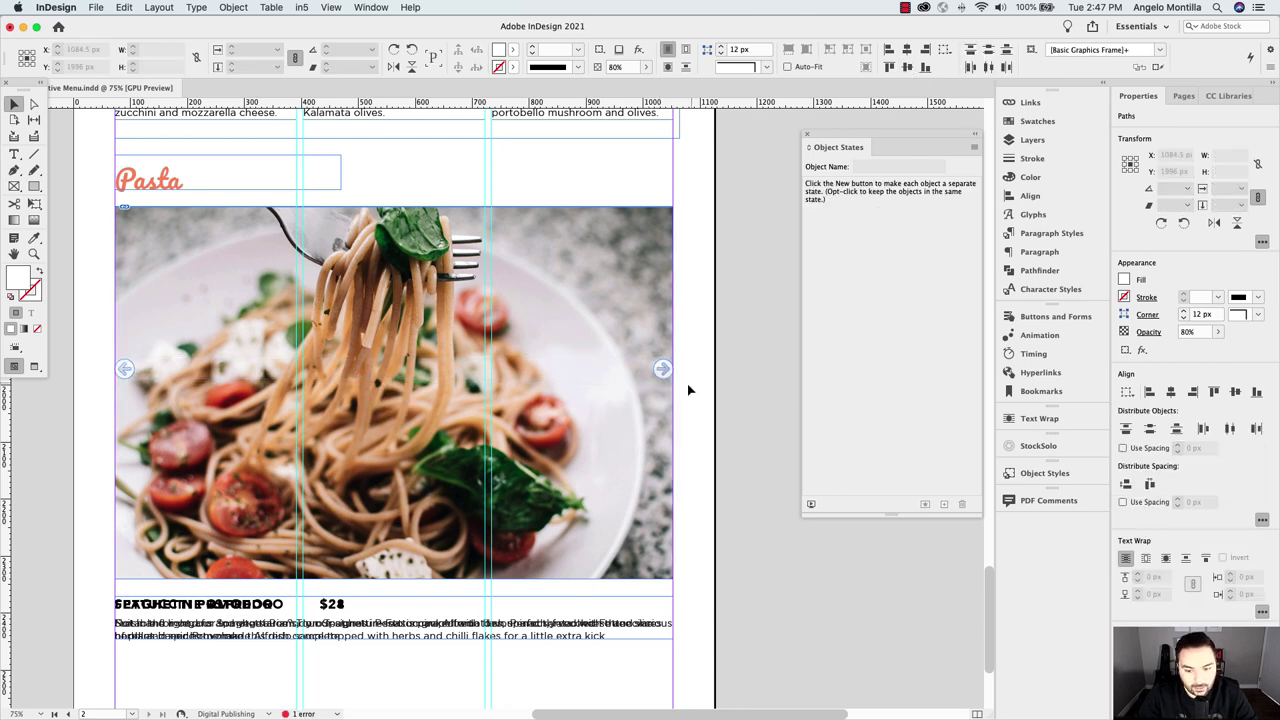
# Nudge the right-pointing arrow horizontally inward, leaving a gap from the photo's right edge
pyautogui.scroll(5, 689, 388)
pyautogui.click(640, 370)
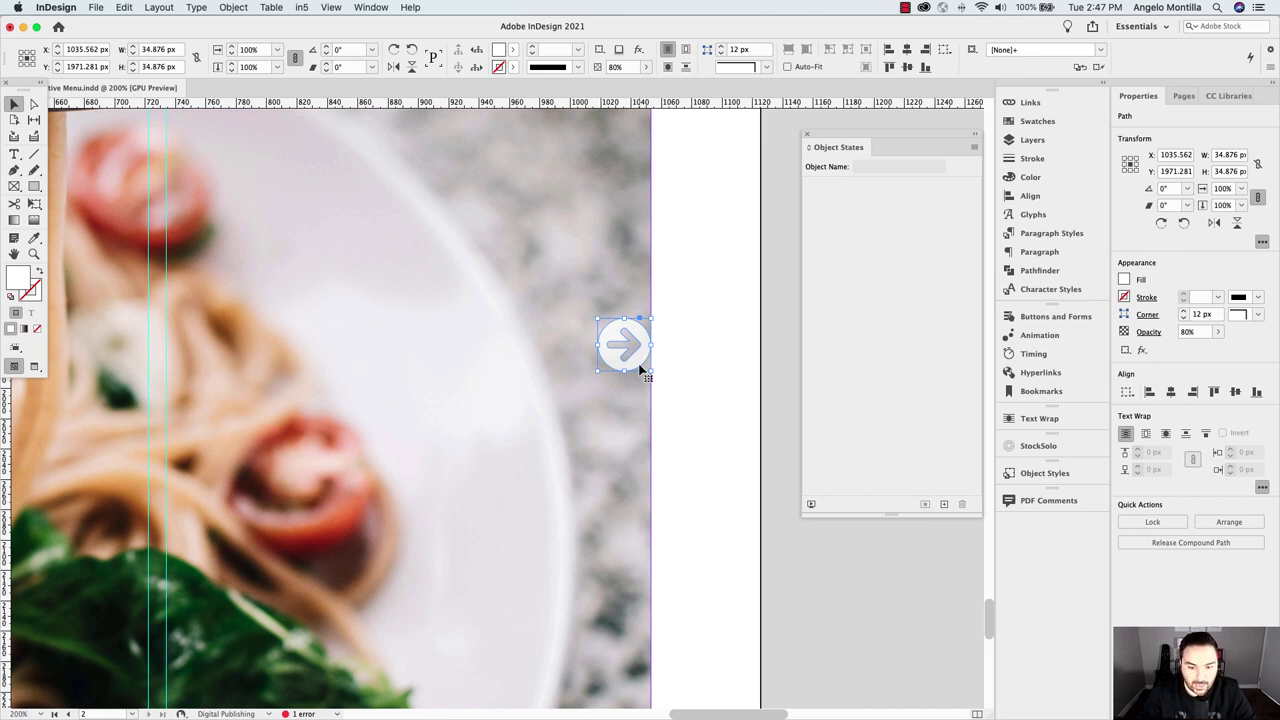
pyautogui.press('Left')
pyautogui.press('Left')
pyautogui.press('Left')
pyautogui.press('Left')
pyautogui.press('Left')
pyautogui.press('Left')
pyautogui.press('Left')
pyautogui.press('Left')
pyautogui.press('Left')
pyautogui.press('Left')
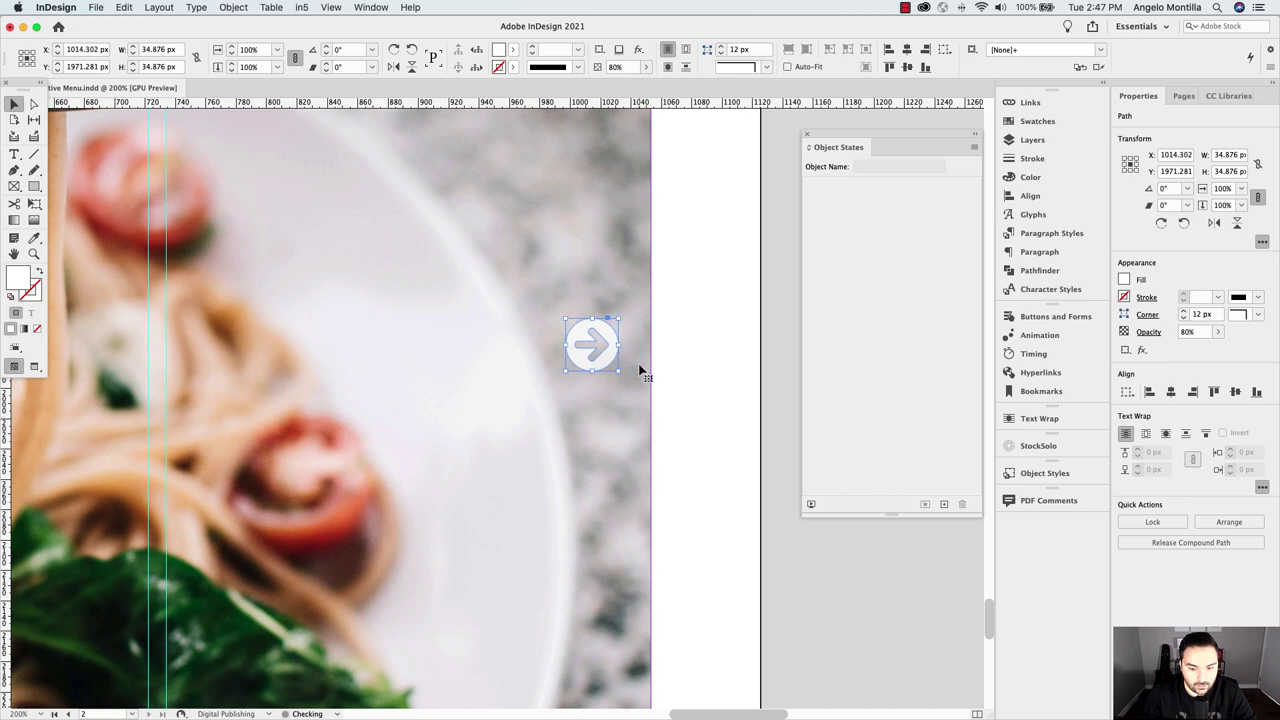
pyautogui.click(397, 394)
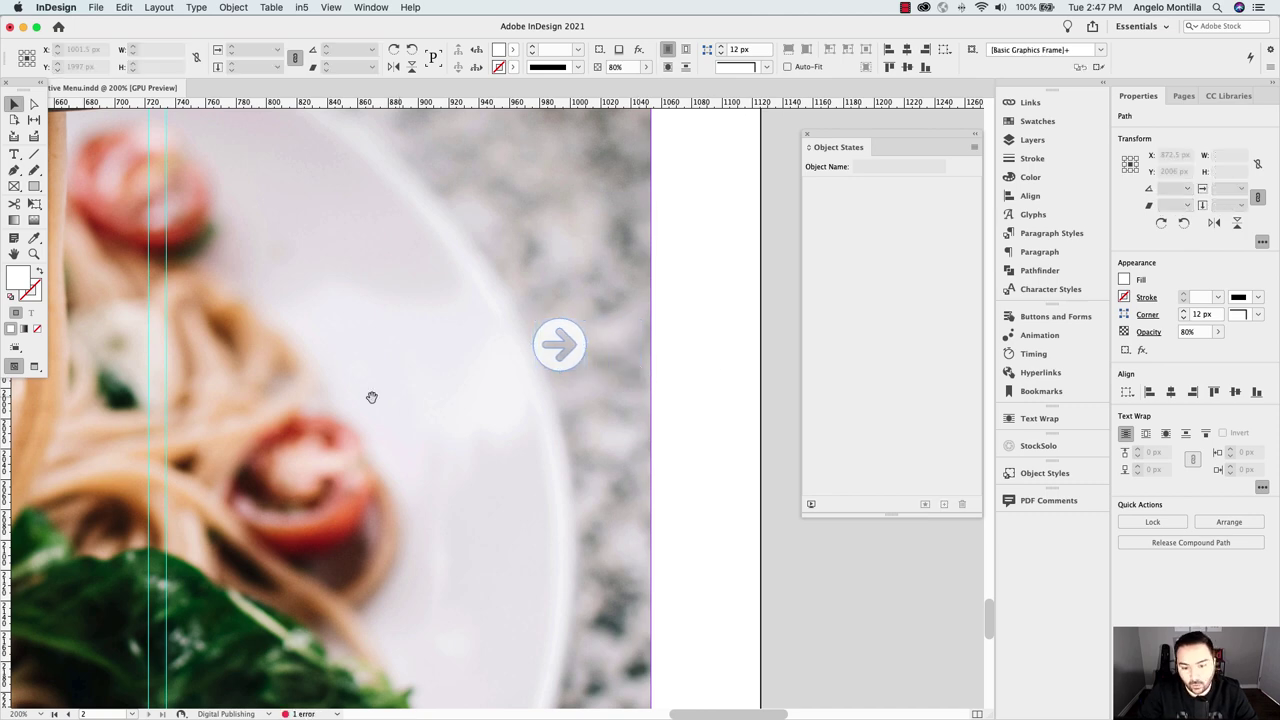
# Nudge the left-pointing arrow horizontally inward to match the right arrow's gap, then review both arrows on the photo
pyautogui.hscroll(-15, 397, 394)
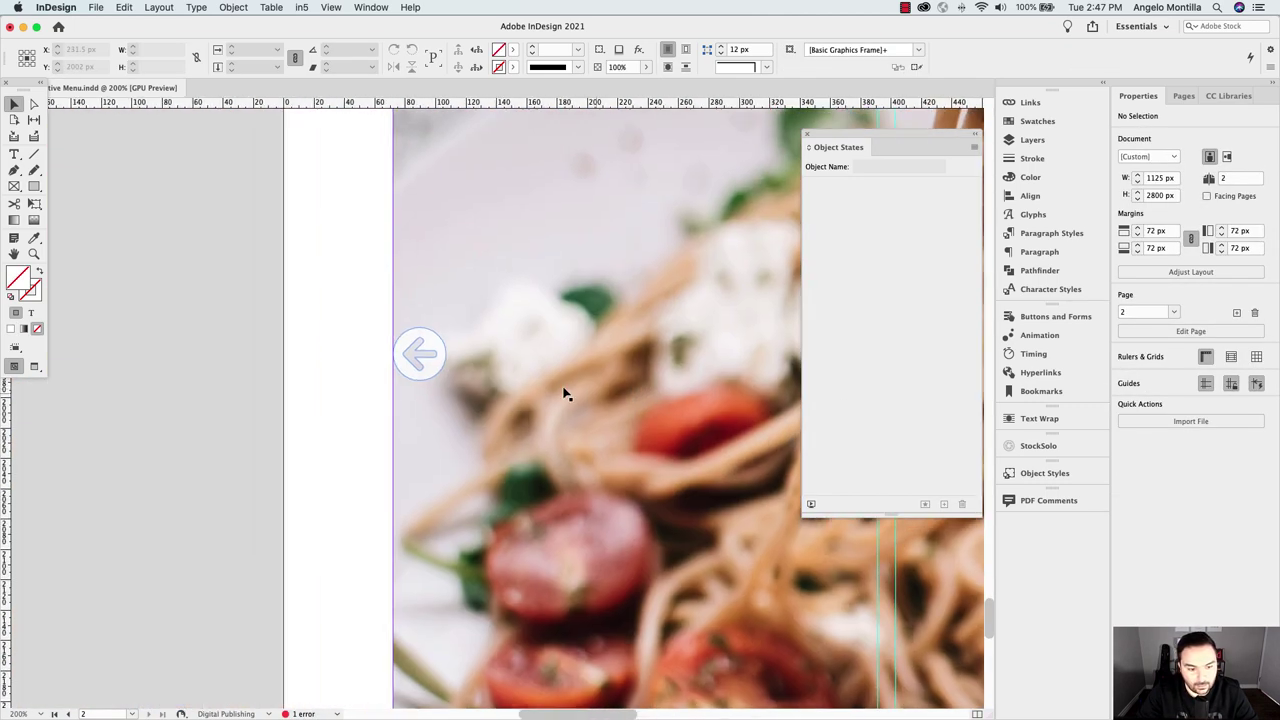
pyautogui.click(429, 363)
pyautogui.press('Right')
pyautogui.press('Right')
pyautogui.press('Right')
pyautogui.press('Right')
pyautogui.press('Right')
pyautogui.press('Right')
pyautogui.press('Right')
pyautogui.press('Right')
pyautogui.press('Right')
pyautogui.press('Right')
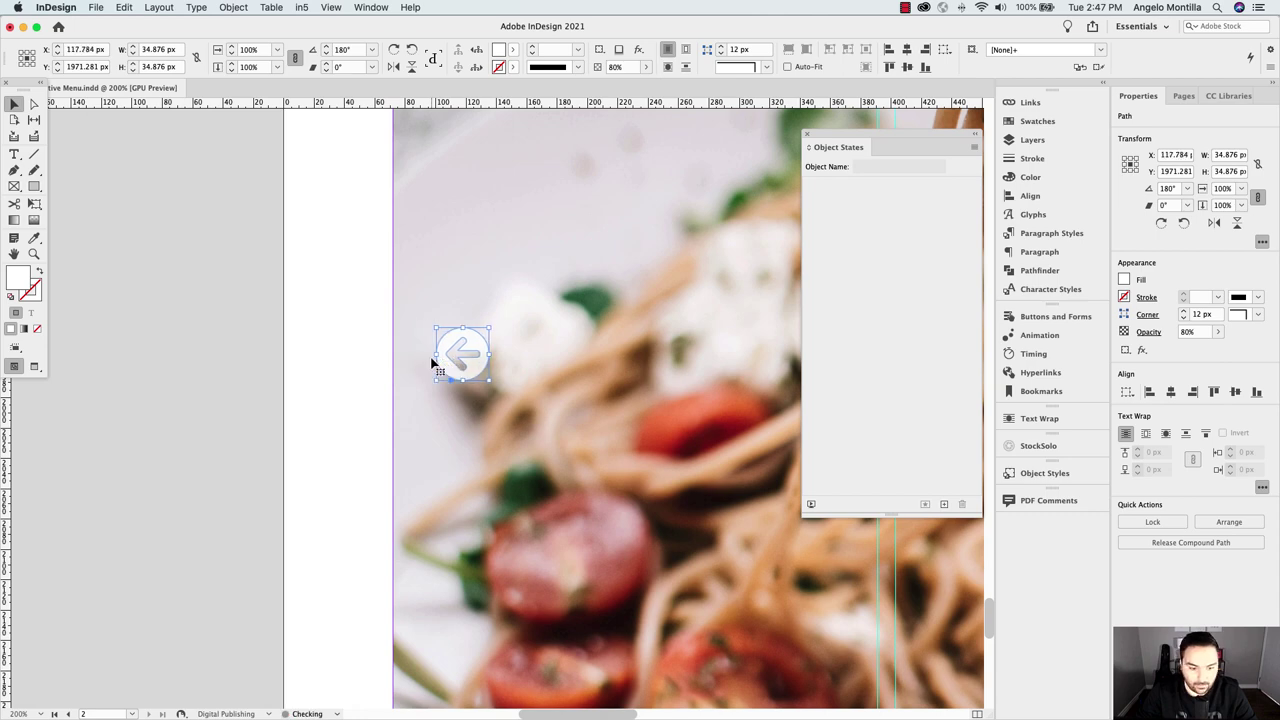
pyautogui.hscroll(-10, 431, 363)
pyautogui.click(416, 360)
pyautogui.scroll(-5, 416, 360)
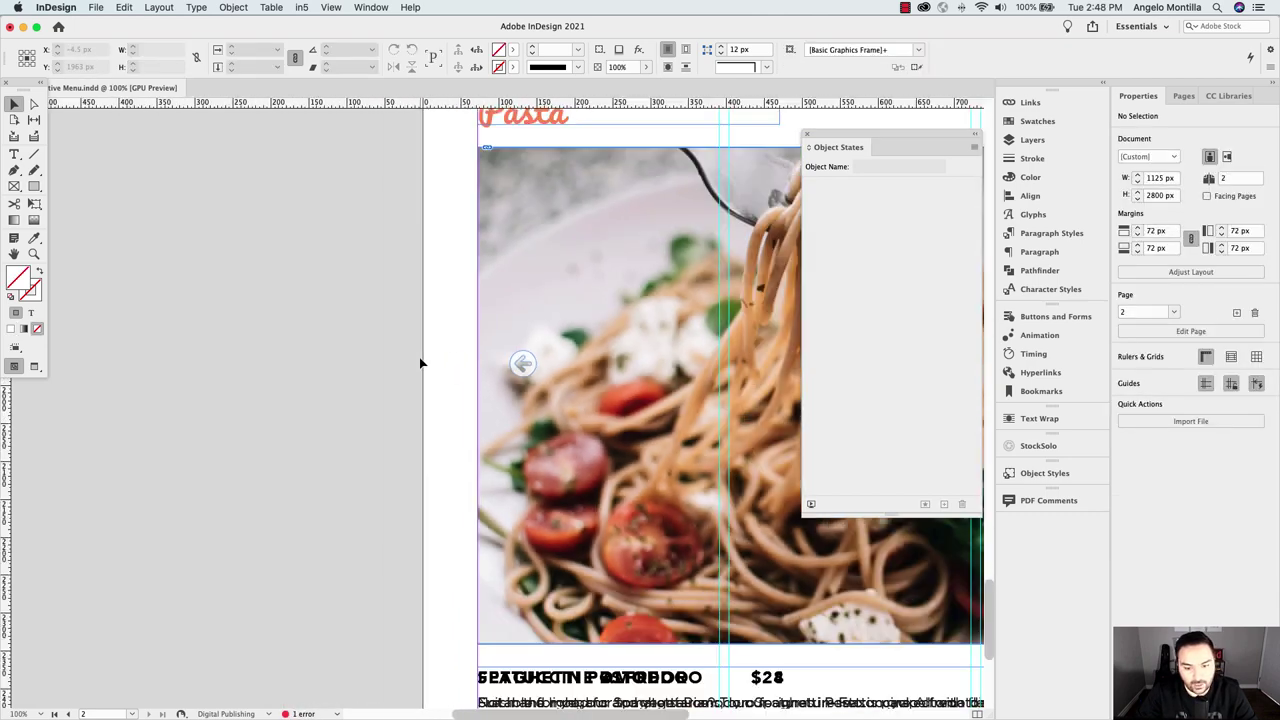
pyautogui.hscroll(2, 272, 362)
pyautogui.scroll(1, 272, 362)
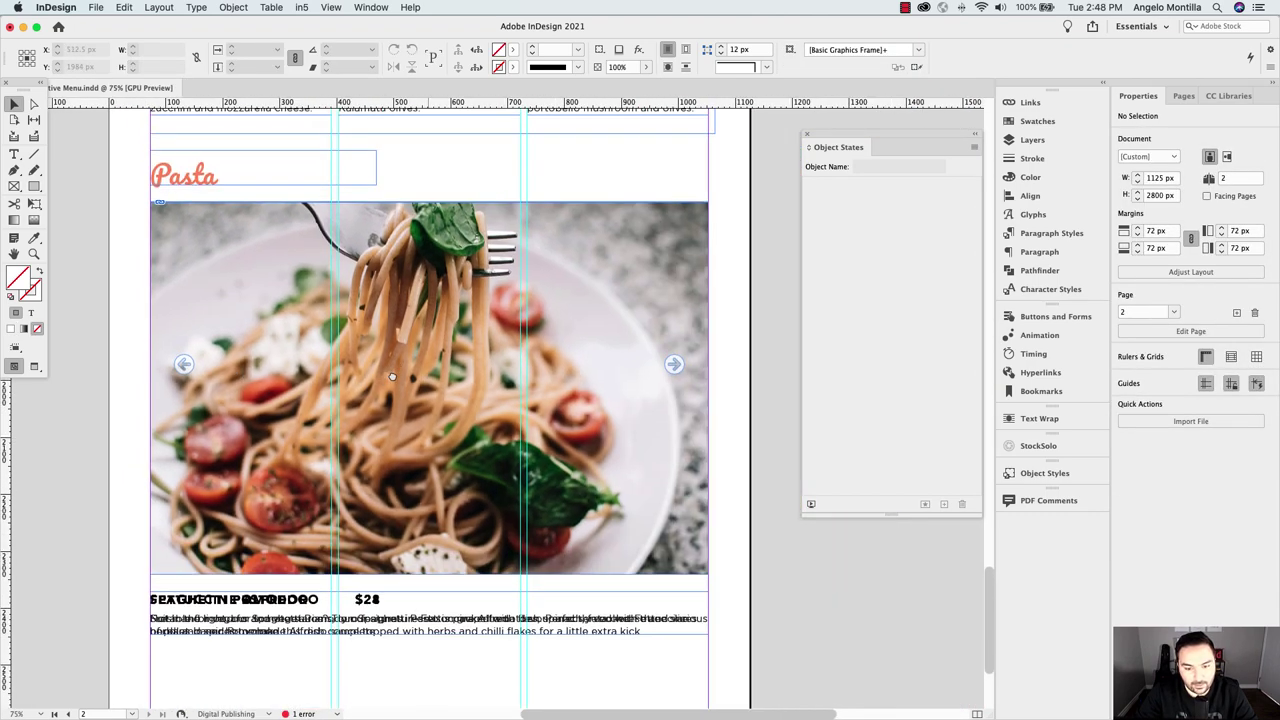
pyautogui.scroll(-2, 724, 410)
pyautogui.scroll(3, 743, 374)
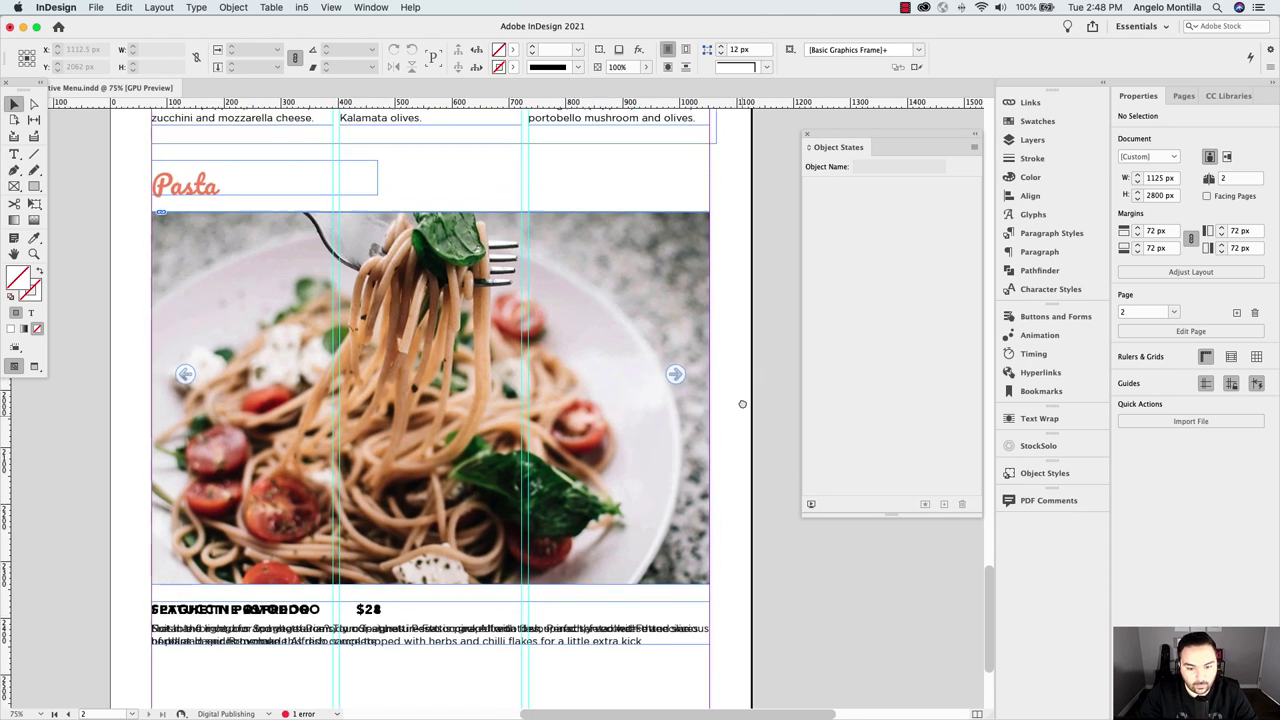
pyautogui.moveTo(850, 135); pyautogui.dragTo(820, 232)
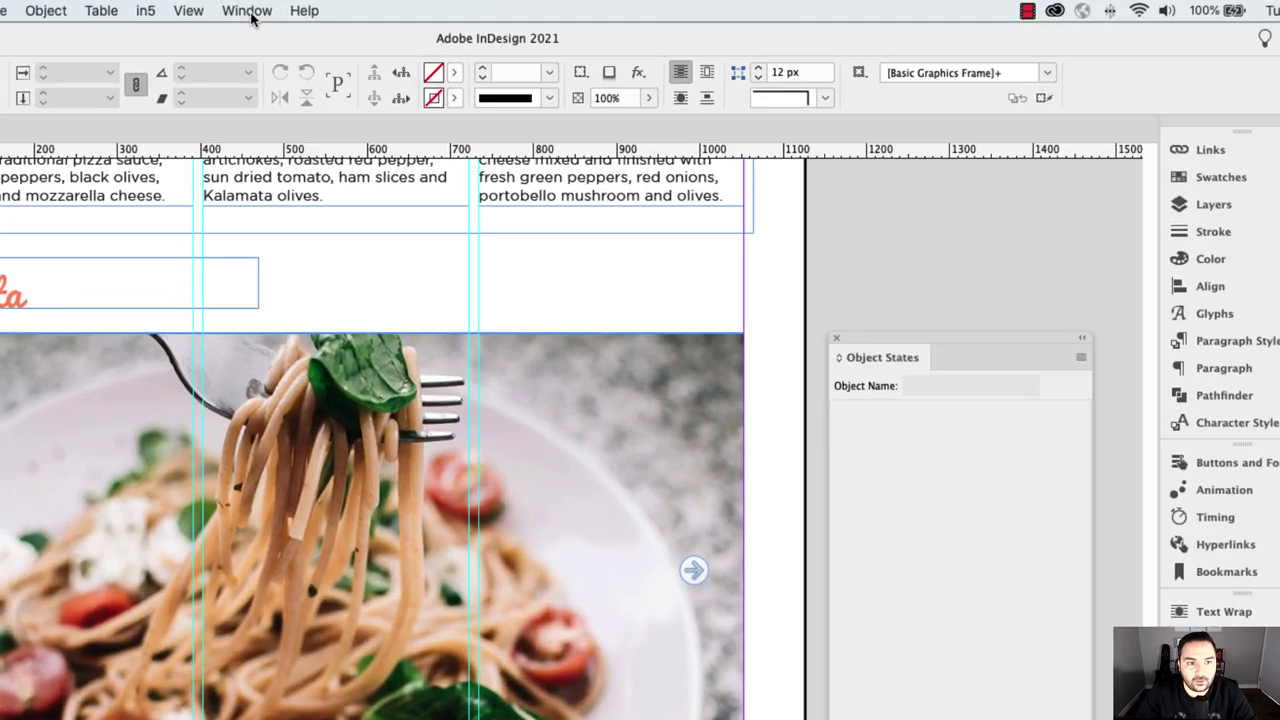
pyautogui.click(369, 7)
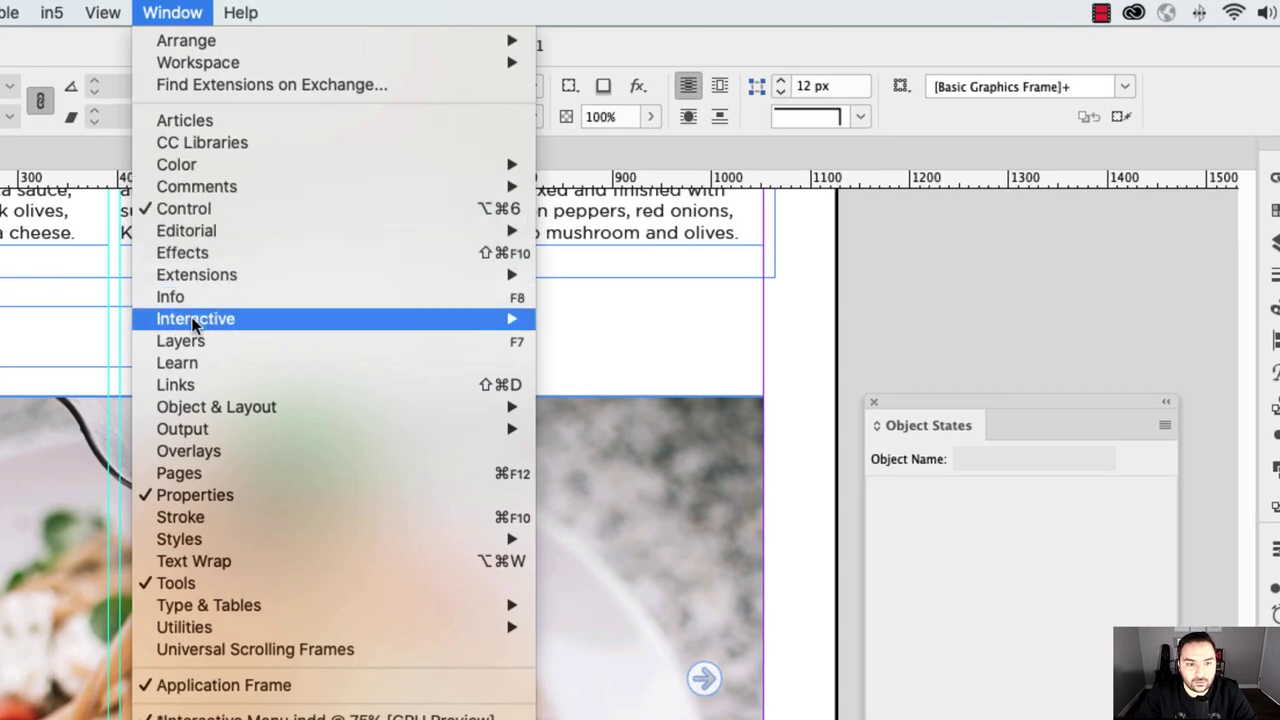
pyautogui.moveTo(194, 319)
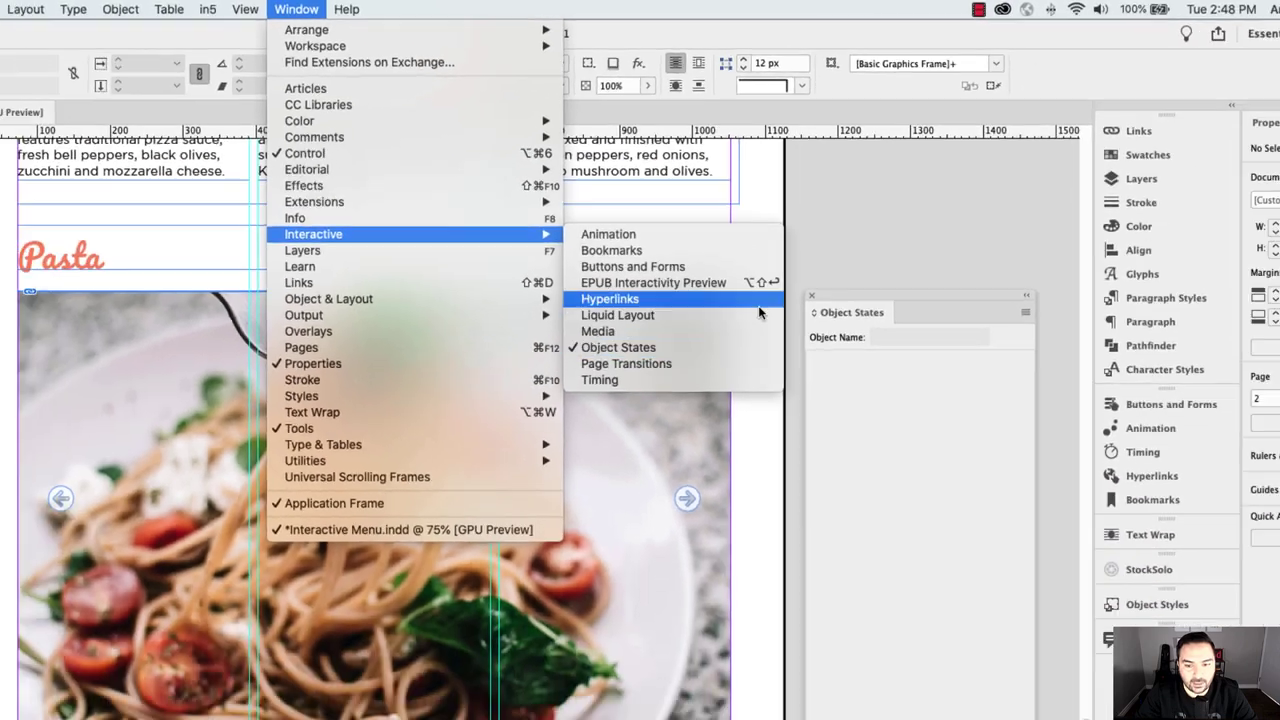
pyautogui.click(759, 313)
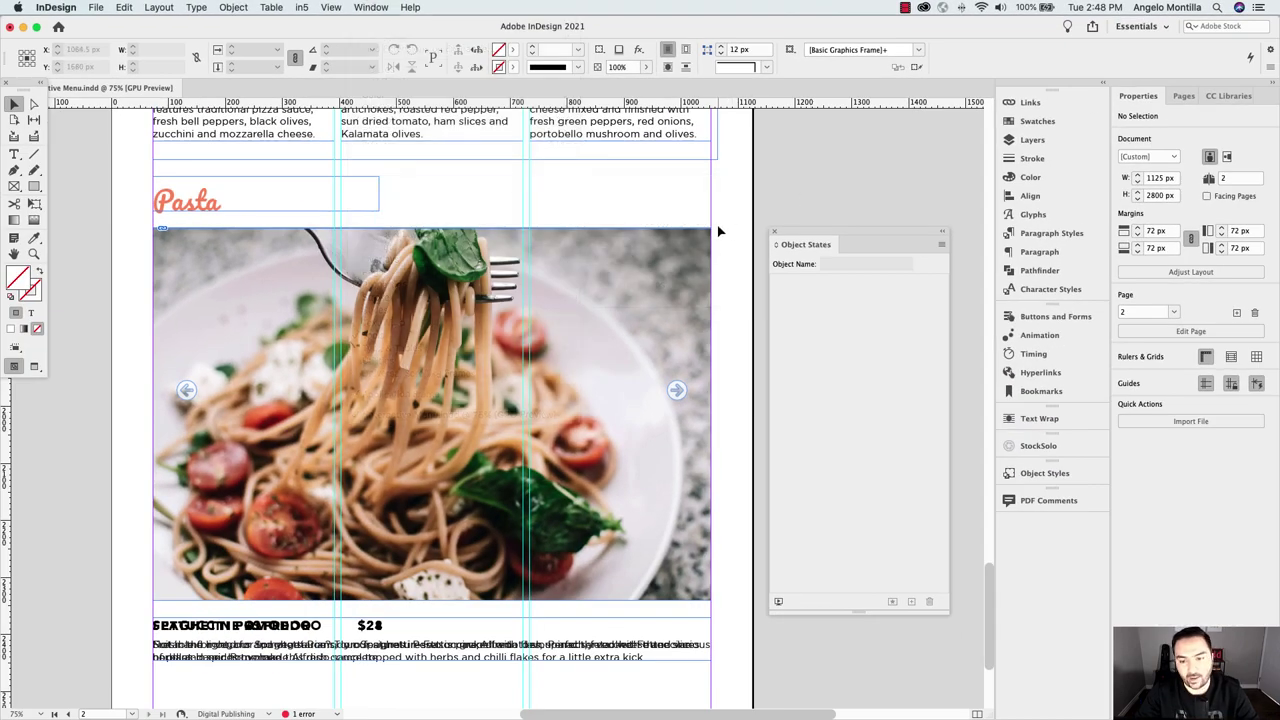
pyautogui.moveTo(686, 291); pyautogui.dragTo(687, 251)
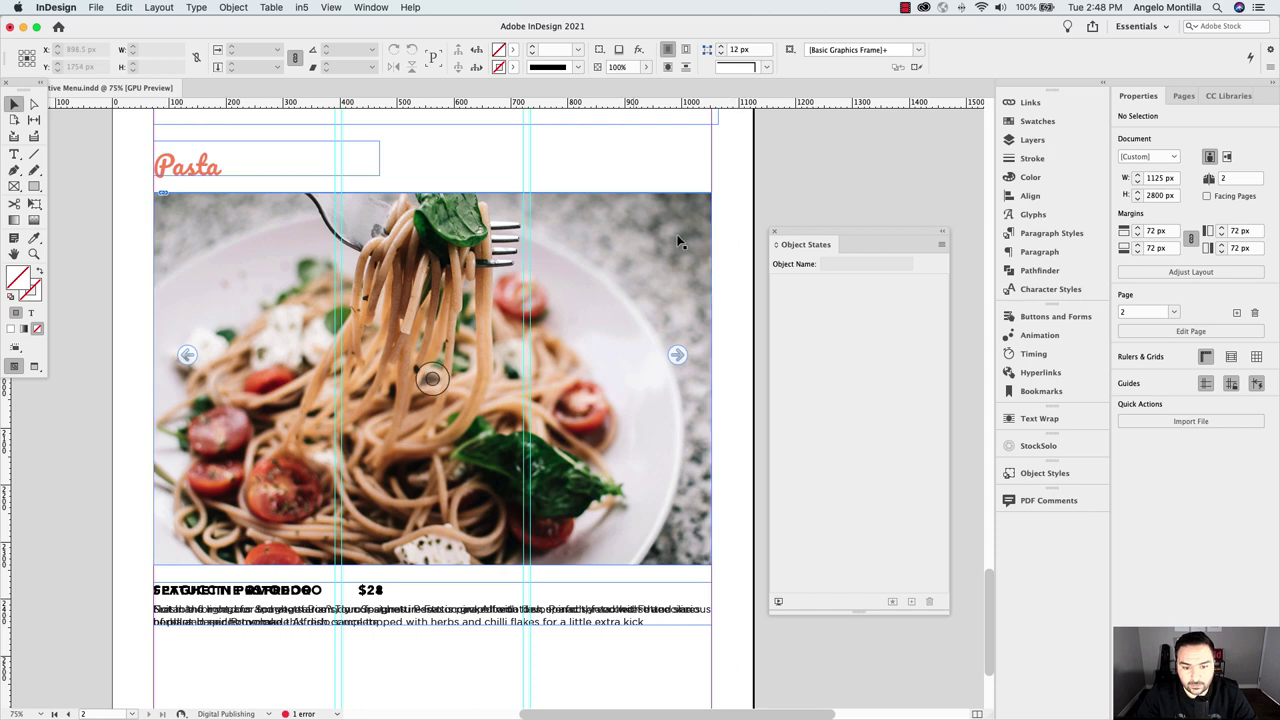
# Convert the stacked pasta images under the Pasta heading into a multi-state object named Pasta Menu Images
pyautogui.click(640, 257)
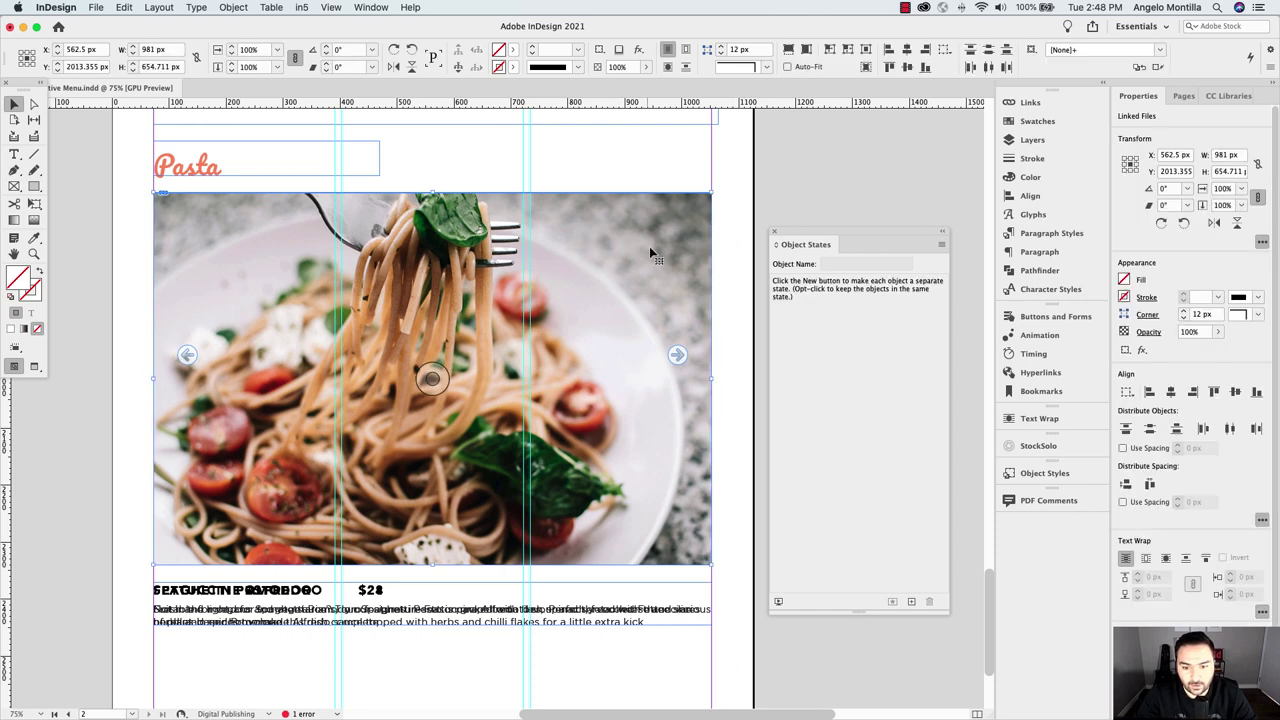
pyautogui.click(714, 240)
pyautogui.click(609, 263)
pyautogui.click(716, 265)
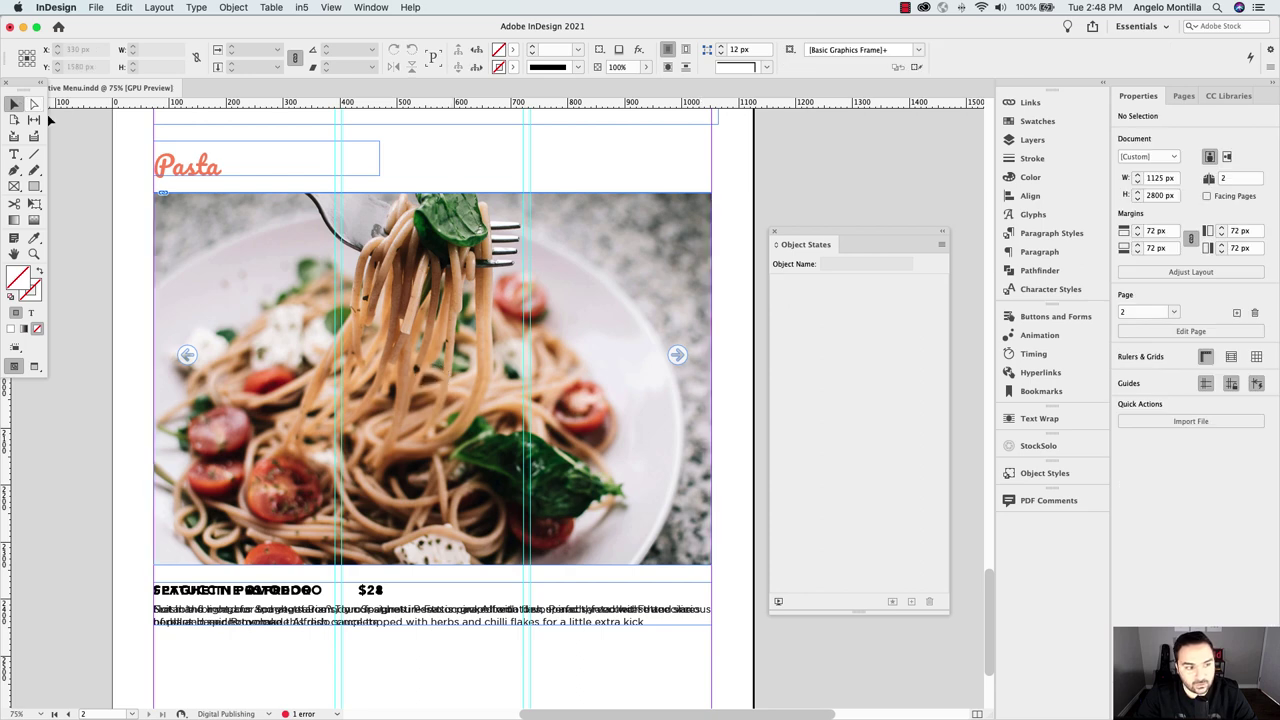
pyautogui.click(621, 266)
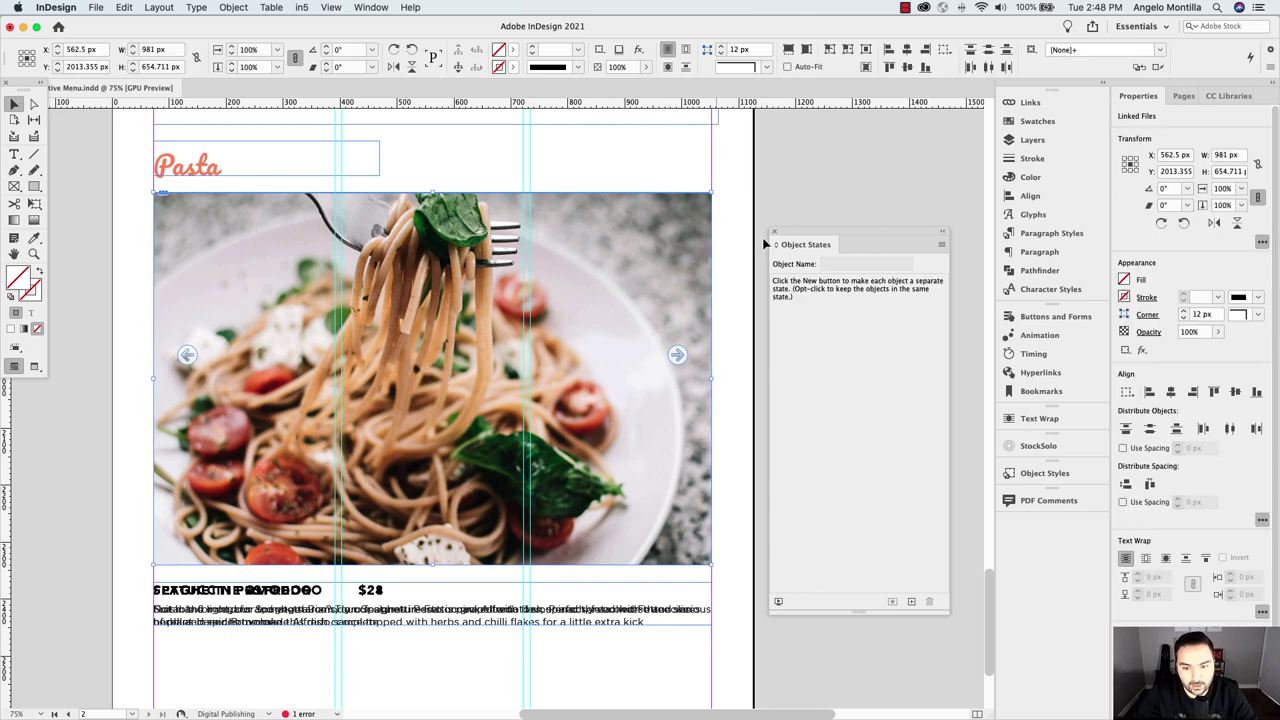
pyautogui.moveTo(843, 240); pyautogui.dragTo(847, 163)
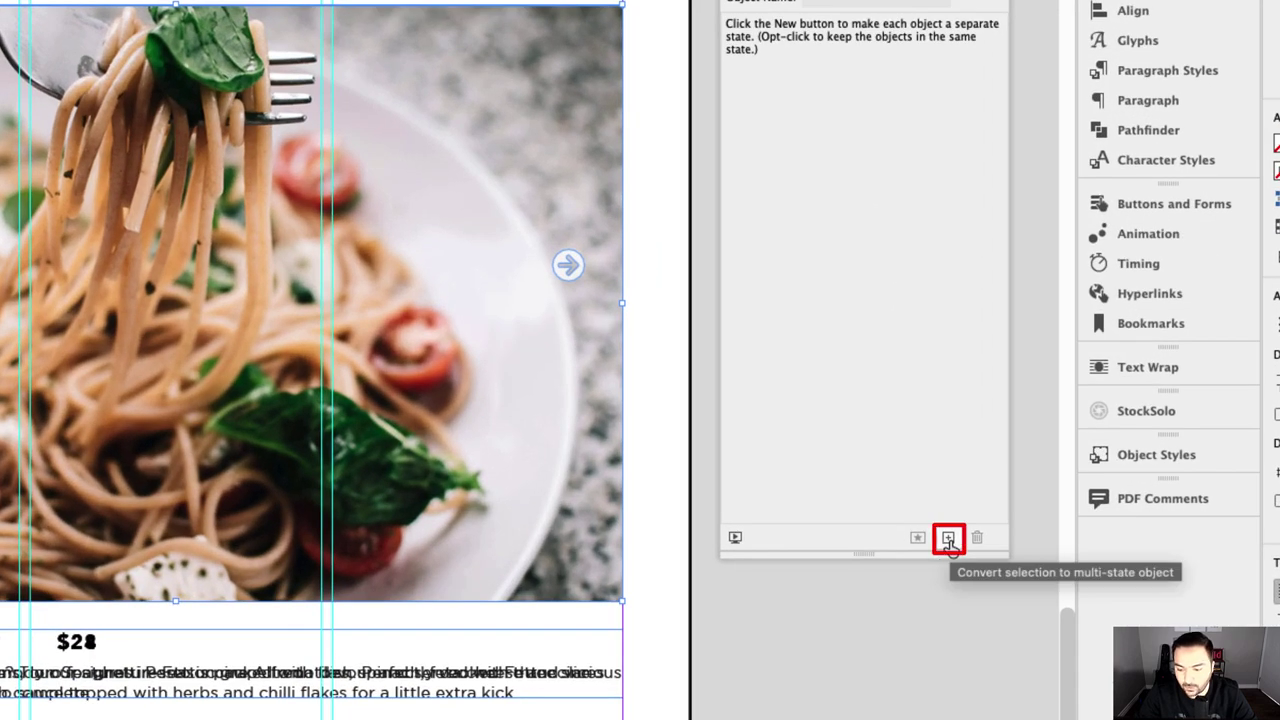
pyautogui.click(948, 540)
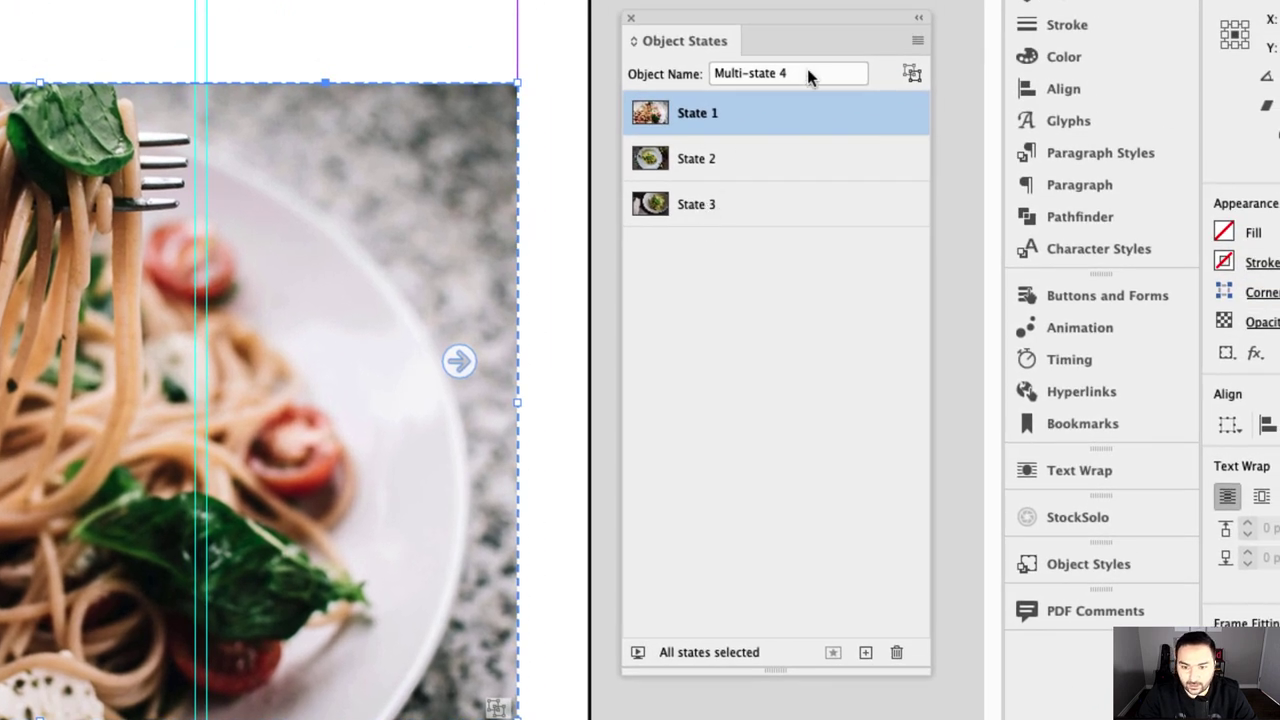
pyautogui.moveTo(807, 74); pyautogui.dragTo(677, 72)
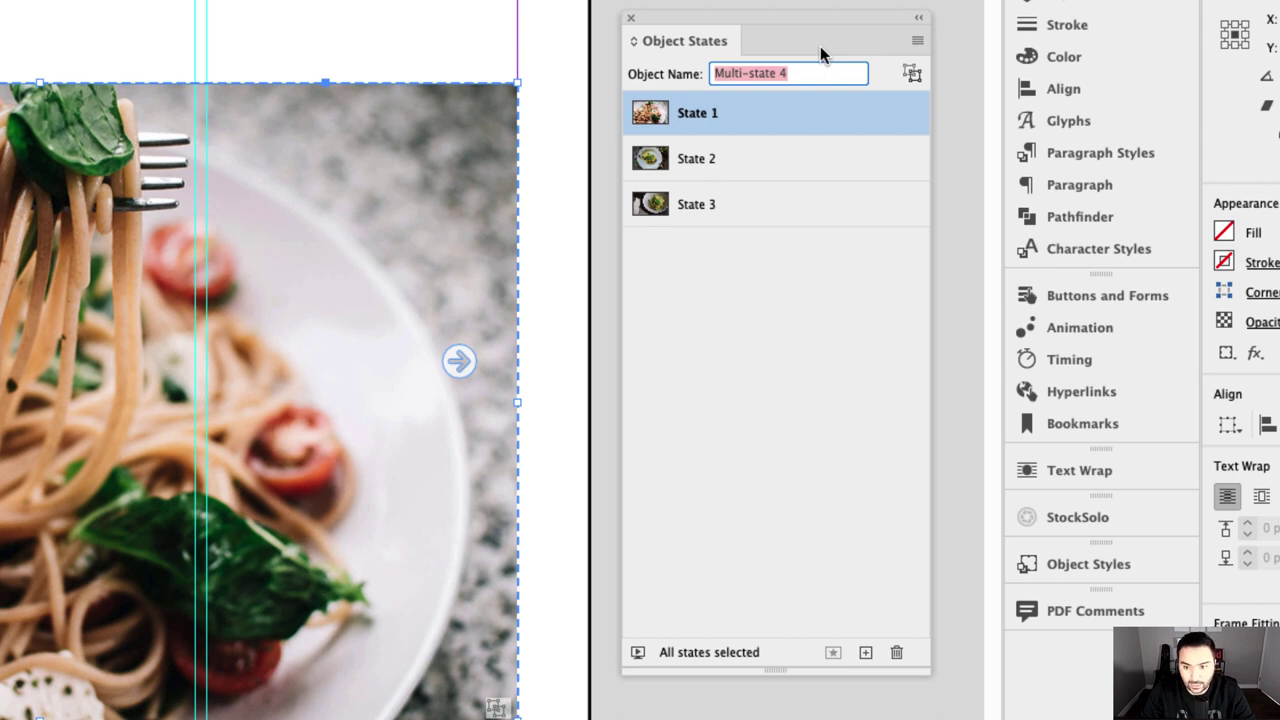
pyautogui.write('Pasta Menu Images')
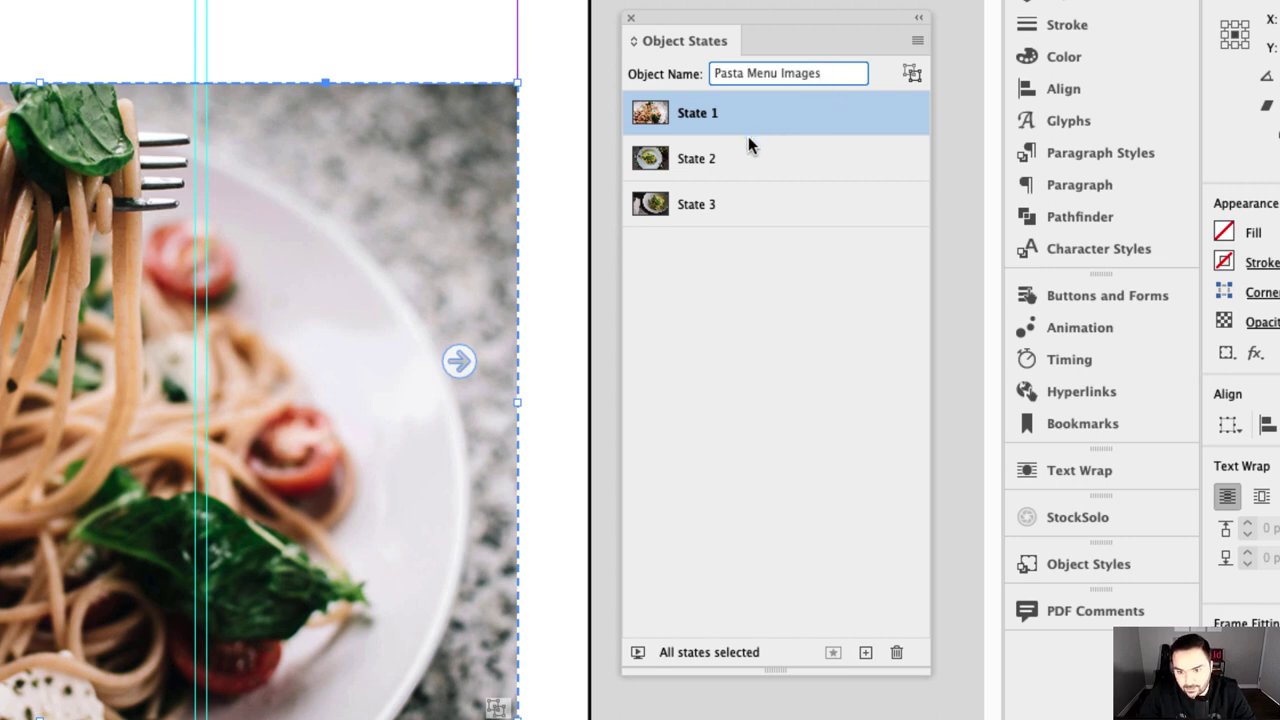
# Rename the three states of the pasta images object, in order, as Pomodoro, Alfredo and Pesto
pyautogui.click(698, 124)
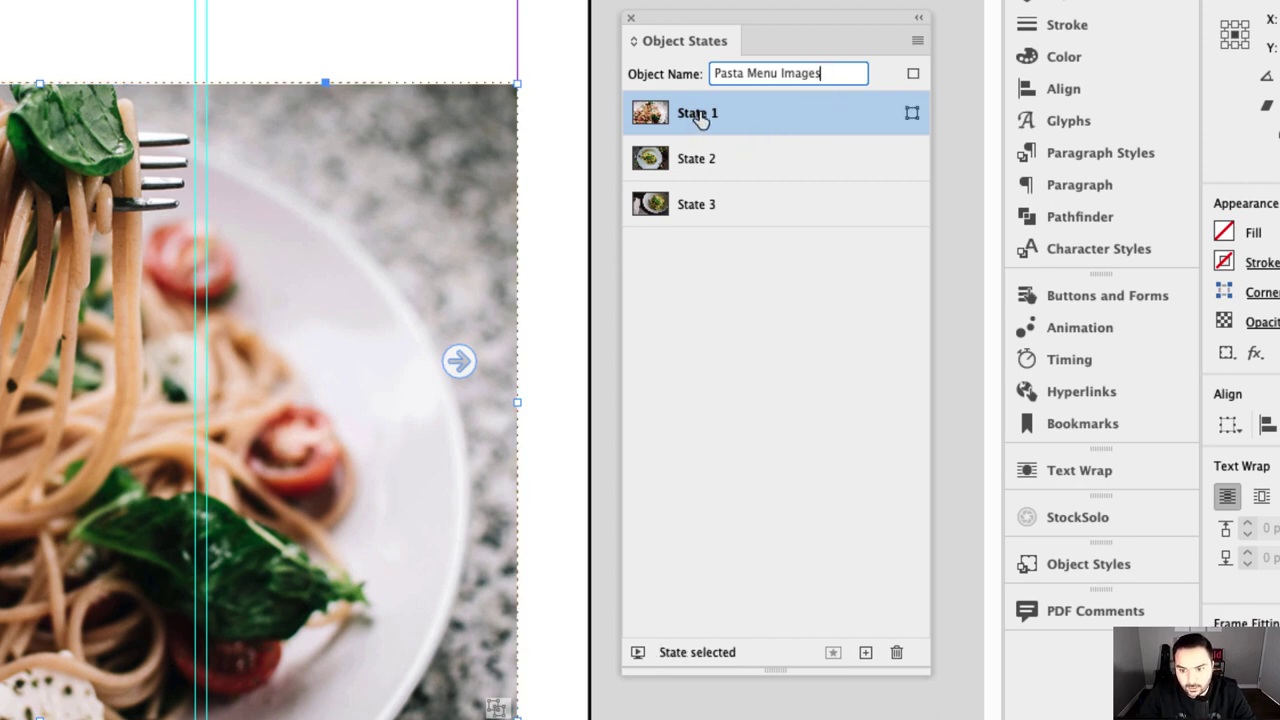
pyautogui.doubleClick(700, 114)
pyautogui.write('Pomodoro')
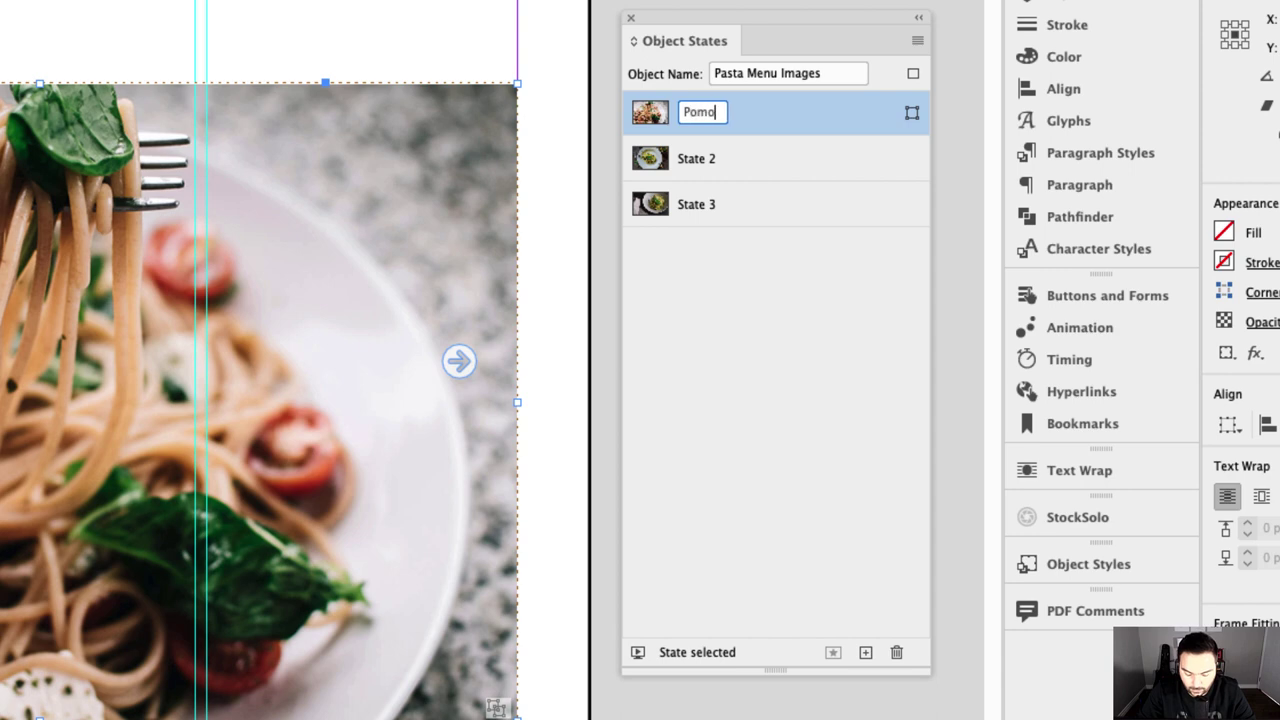
pyautogui.click(690, 162)
pyautogui.doubleClick(690, 160)
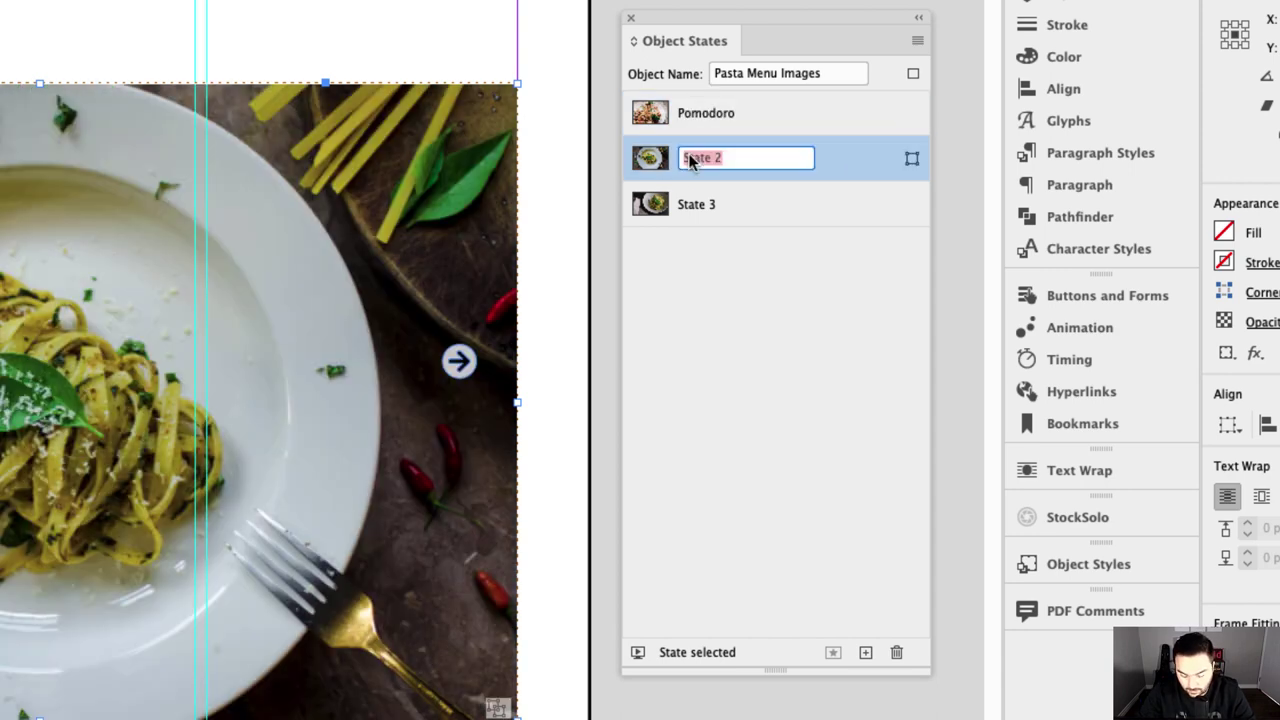
pyautogui.write('Alfredo')
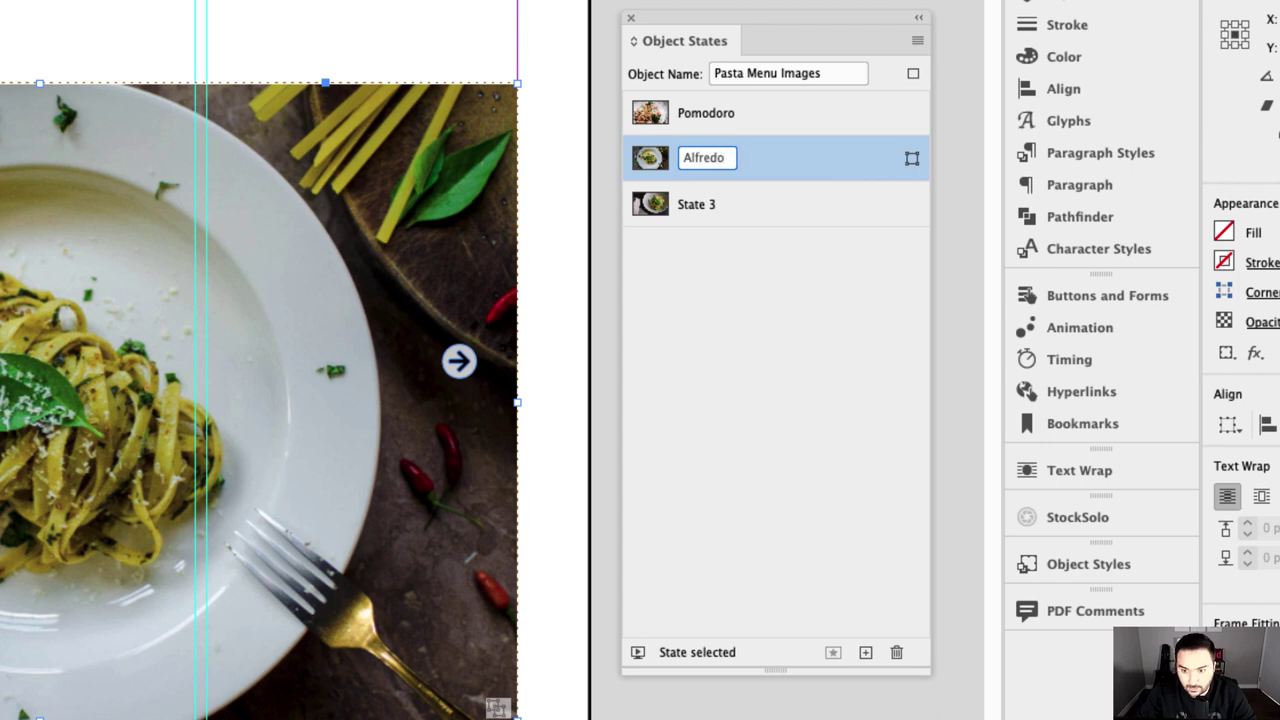
pyautogui.click(697, 208)
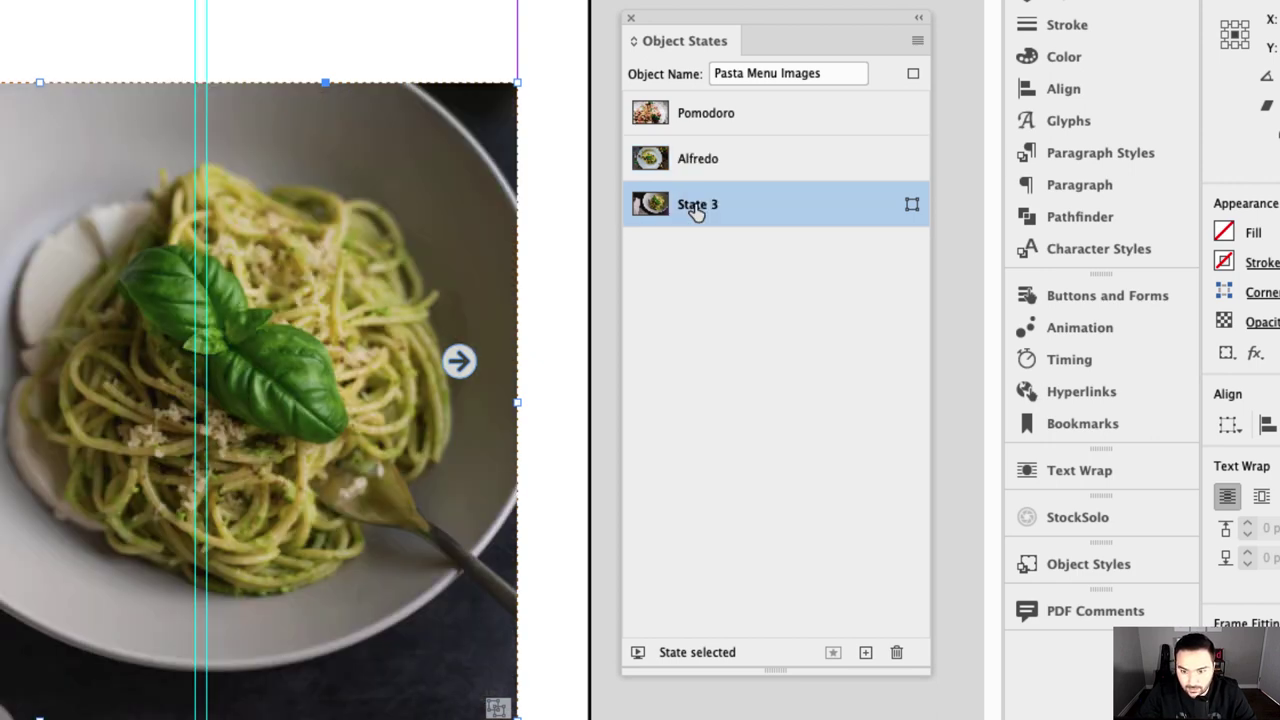
pyautogui.doubleClick(695, 206)
pyautogui.write('Pesto')
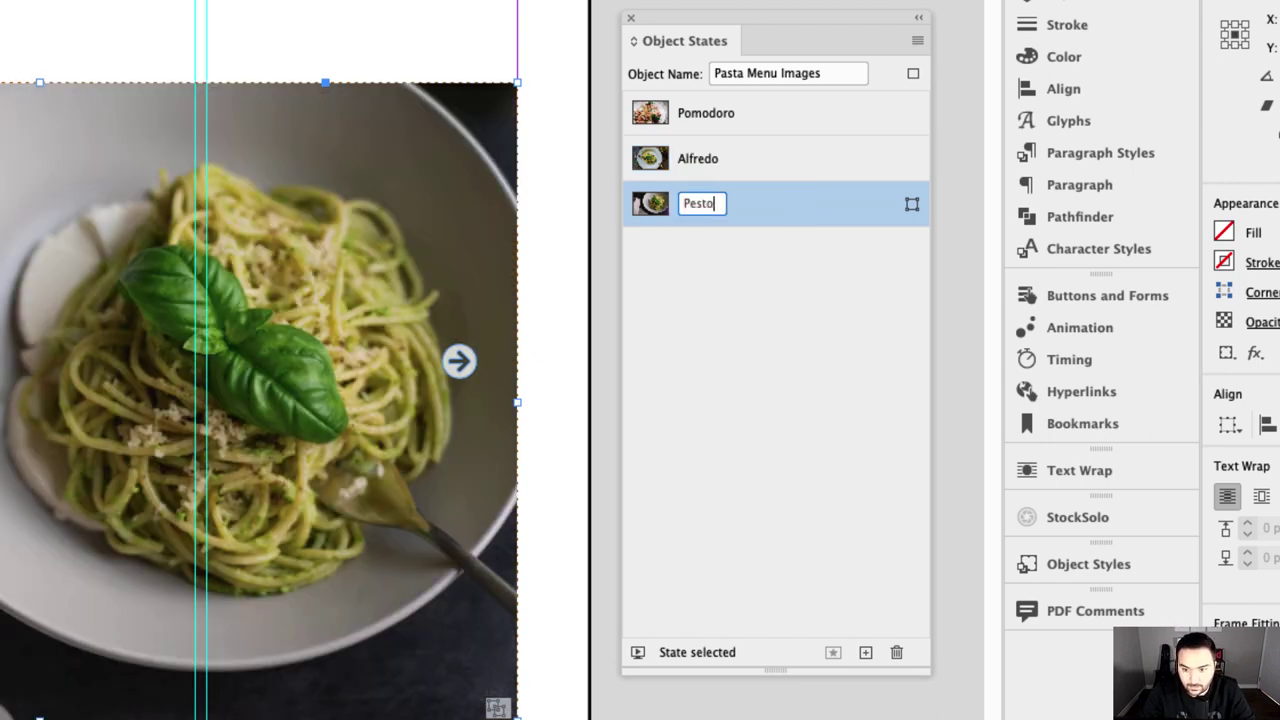
pyautogui.press('Return')
# Cycle through the pasta image states to check them, leaving the Pomodoro state active
pyautogui.click(712, 135)
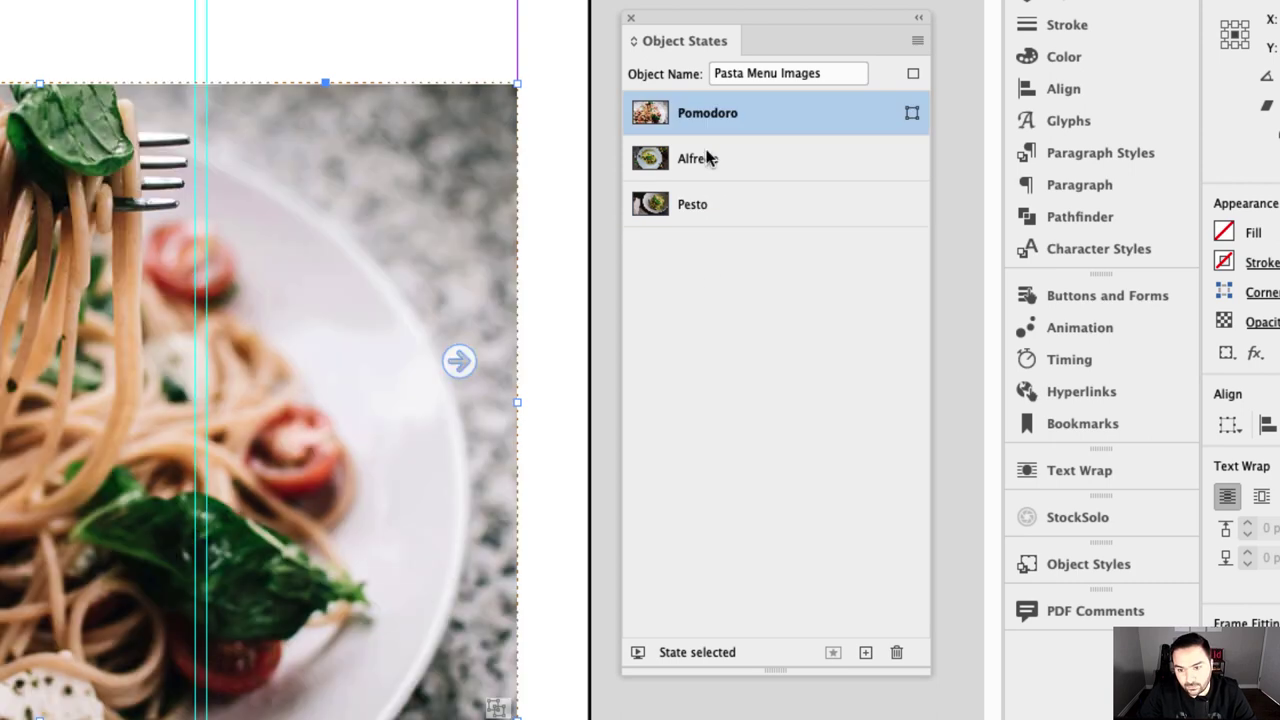
pyautogui.click(703, 179)
pyautogui.click(694, 210)
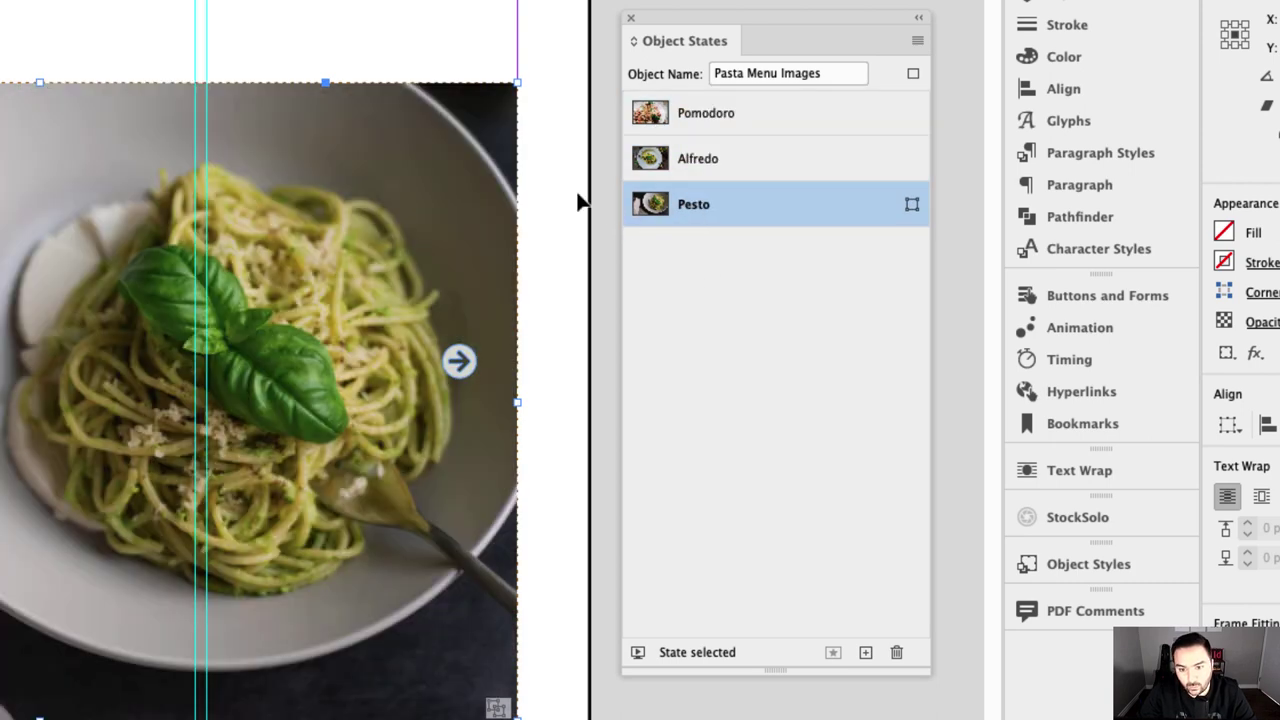
pyautogui.click(705, 125)
# Convert the overlapping description text frames below the pasta image into a multi-state object named Pasta Descriptions
pyautogui.moveTo(551, 349); pyautogui.dragTo(577, 286)
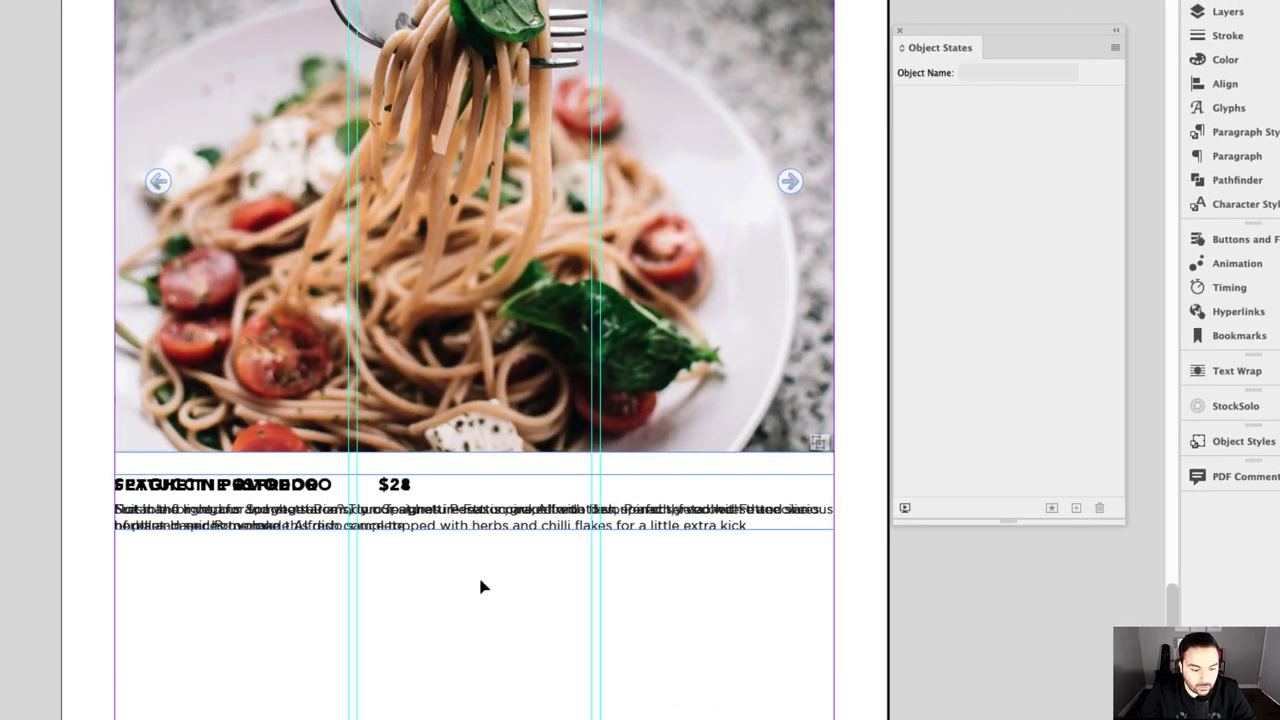
pyautogui.moveTo(436, 598); pyautogui.dragTo(534, 466)
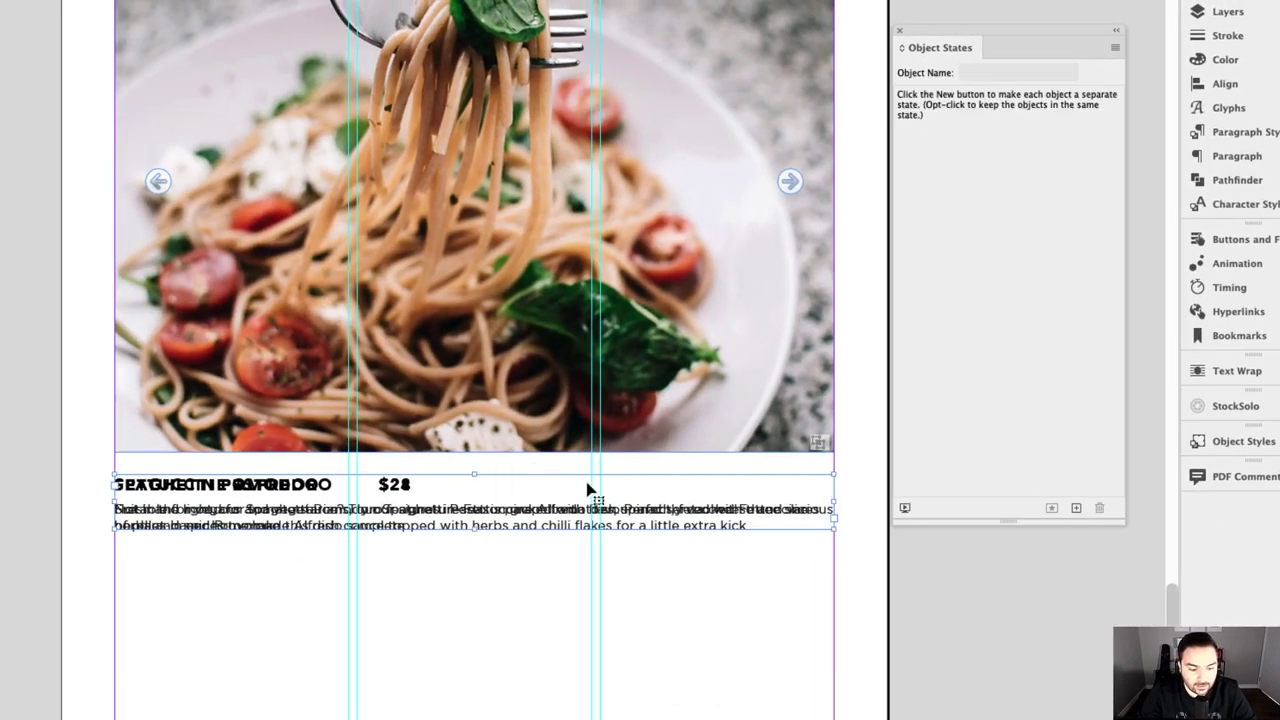
pyautogui.click(1077, 509)
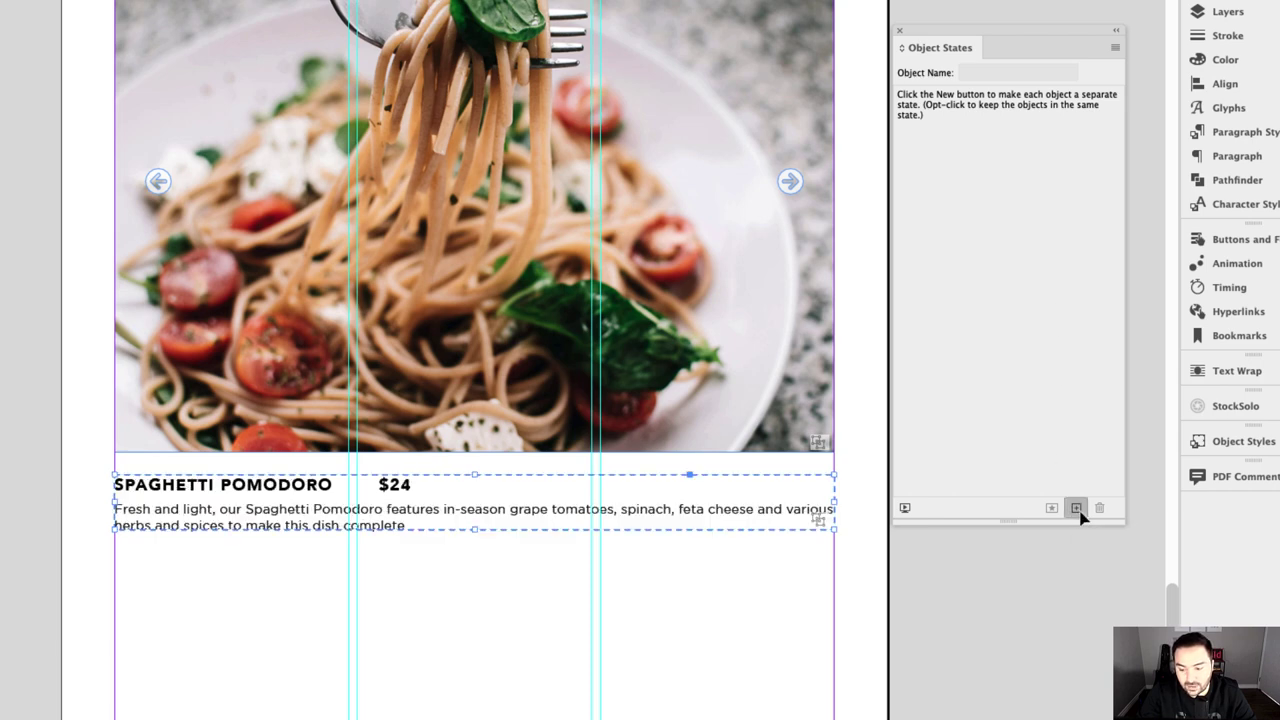
pyautogui.doubleClick(1025, 79)
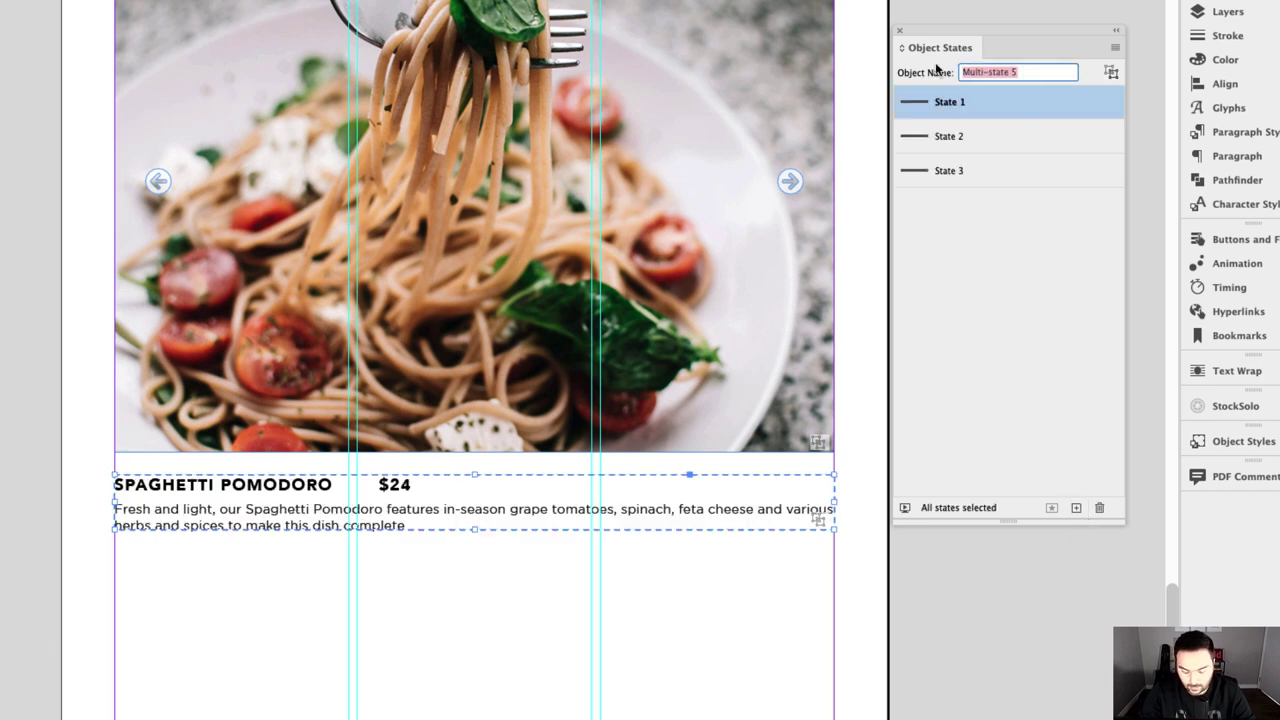
pyautogui.write('Pasta Descriptions')
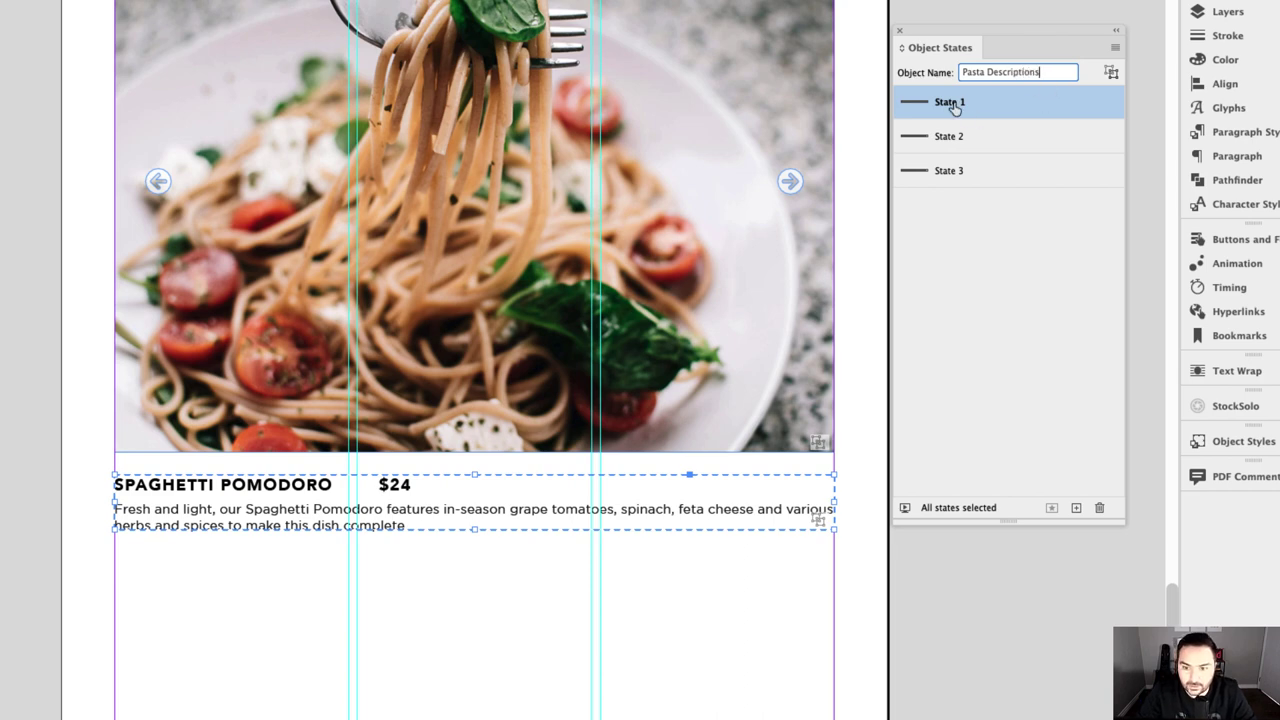
# Rename the first state of the Pasta Descriptions object as Pomodoro Description
pyautogui.click(953, 105)
pyautogui.doubleClick(953, 105)
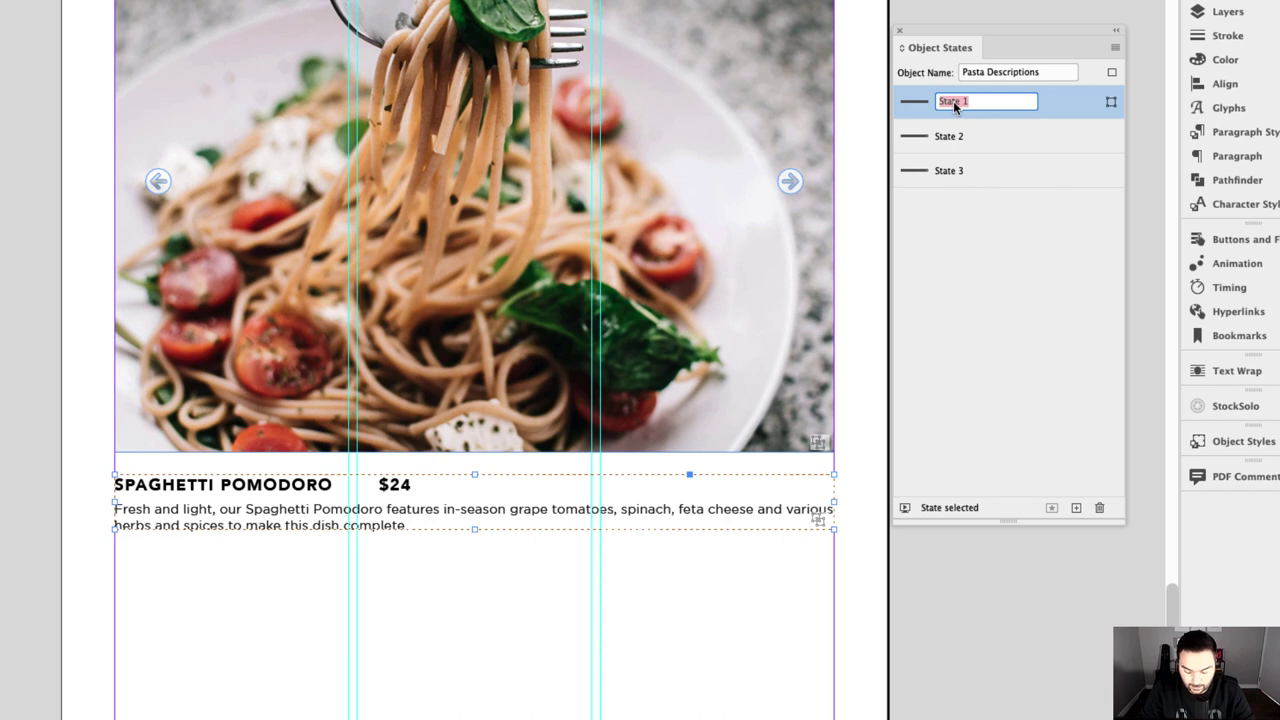
pyautogui.write('Pomodoro')
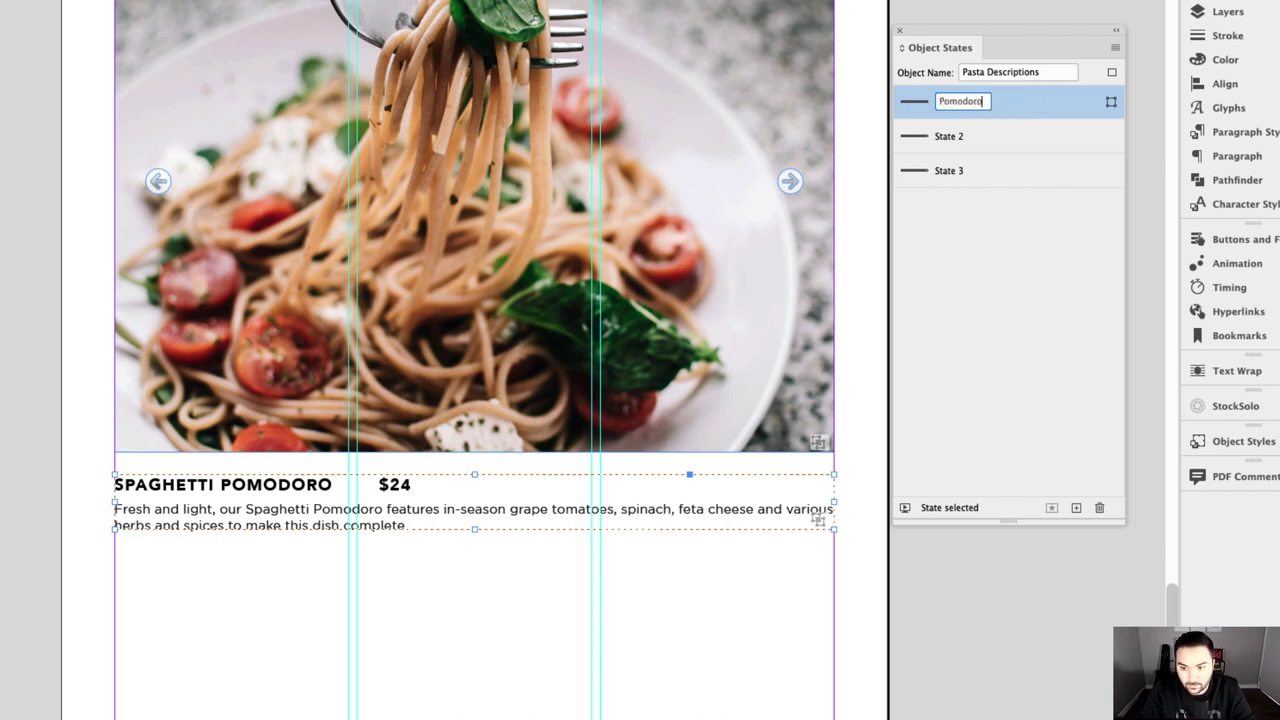
pyautogui.write(' Descri')
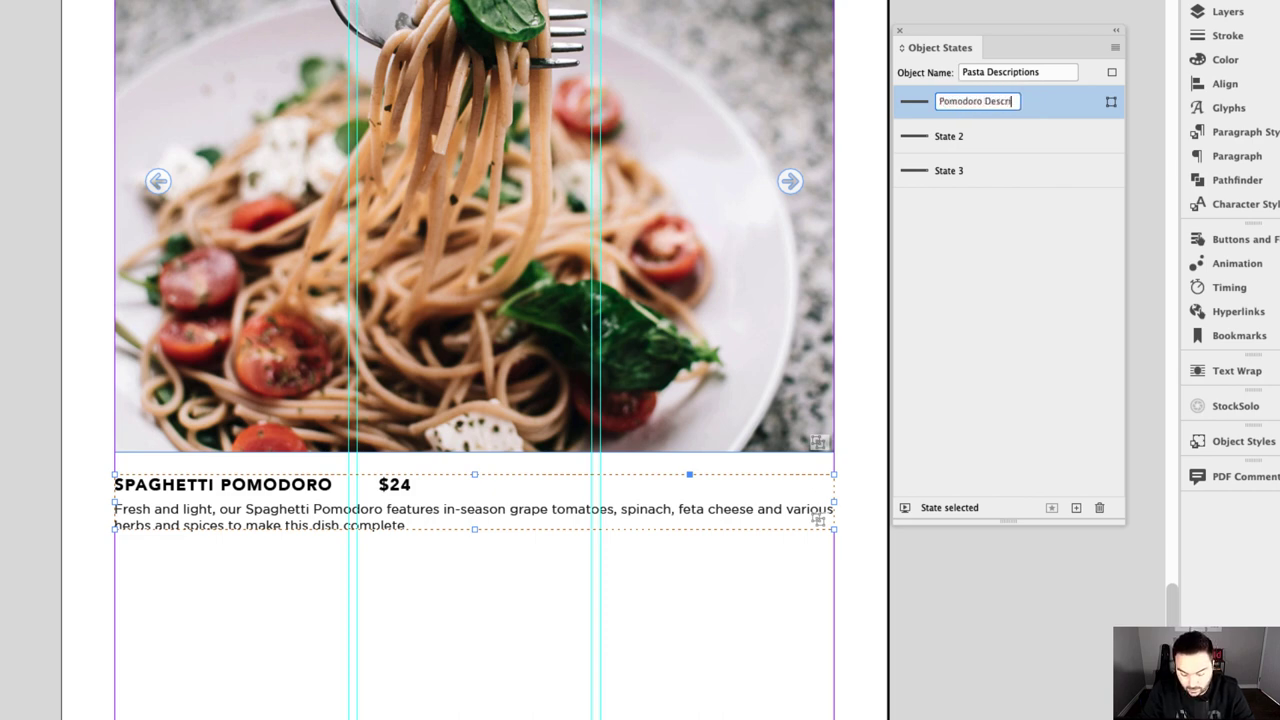
pyautogui.write('ption')
# Rename the second and third states of the Pasta Descriptions object as Alfredo Description and Pesto Description
pyautogui.click(948, 138)
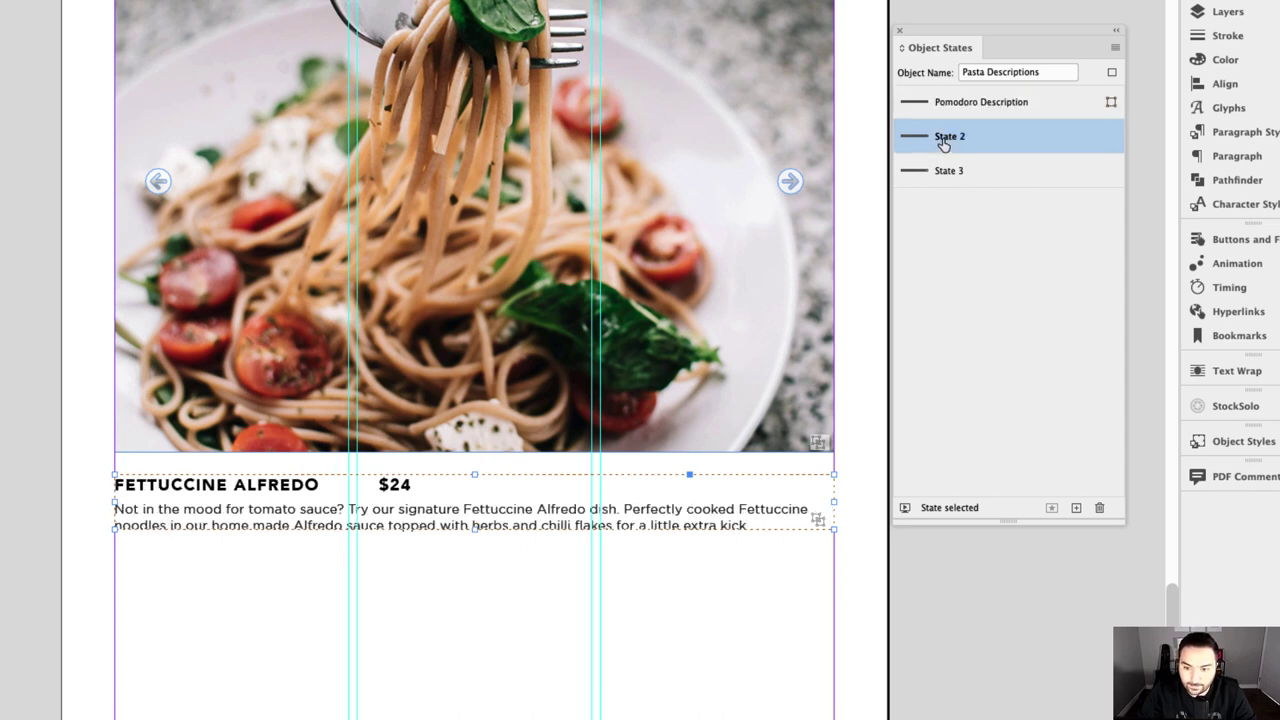
pyautogui.doubleClick(955, 141)
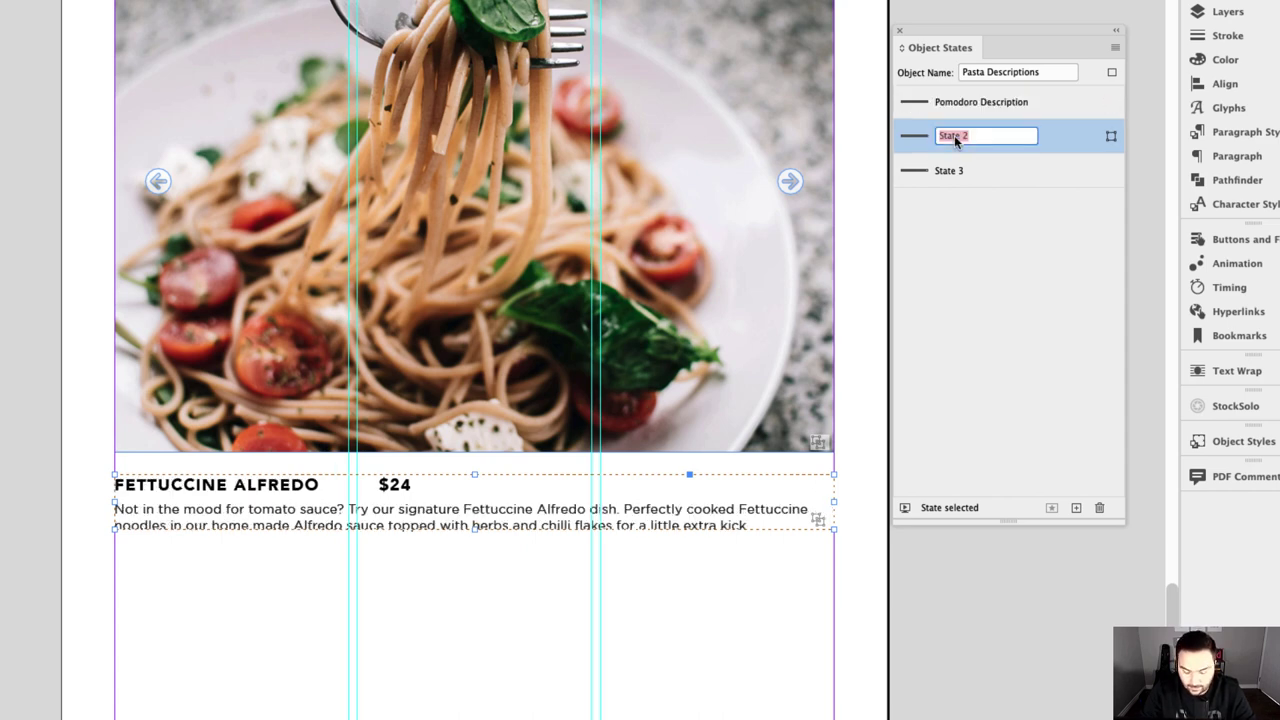
pyautogui.write('Alfredo Description')
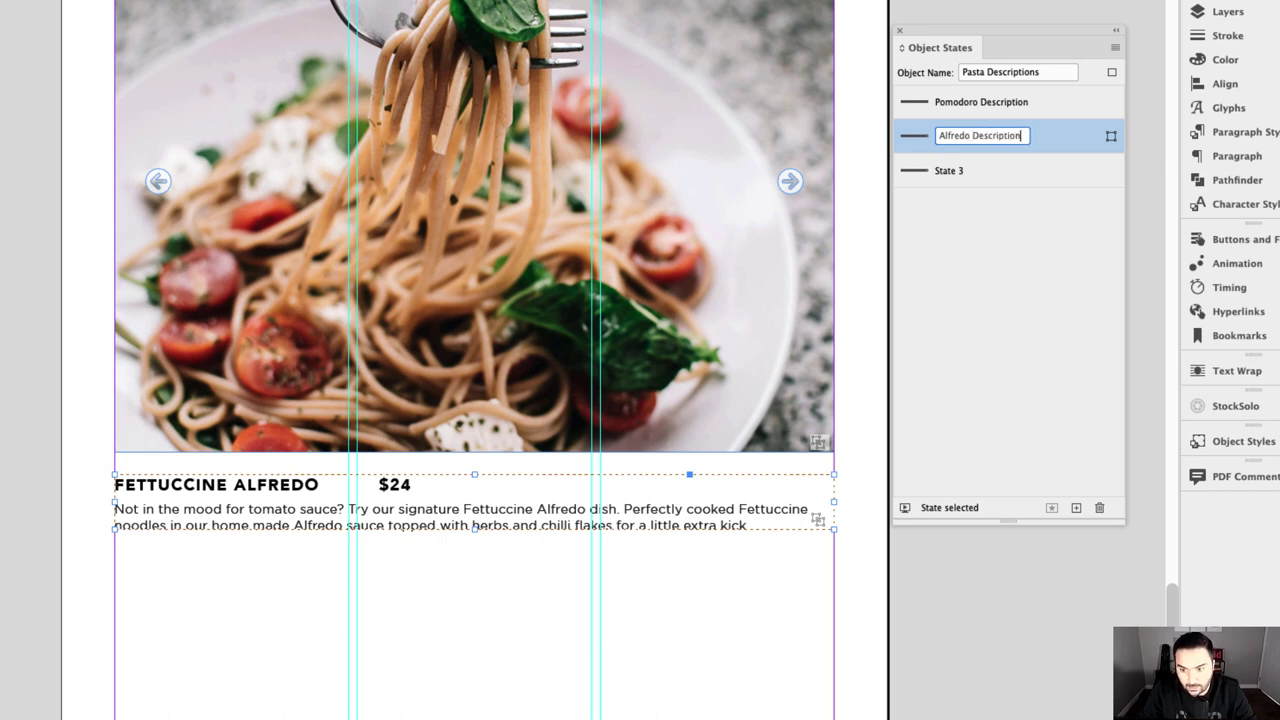
pyautogui.click(950, 170)
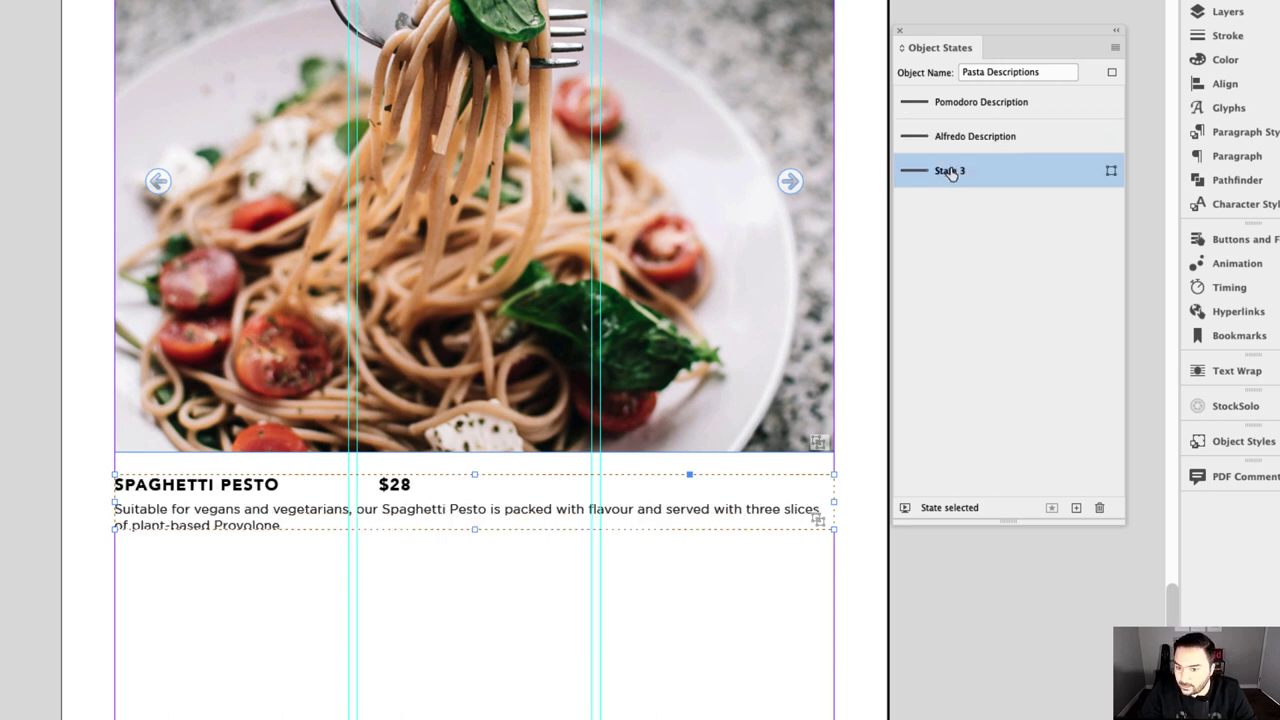
pyautogui.doubleClick(950, 171)
pyautogui.write('Pesto ')
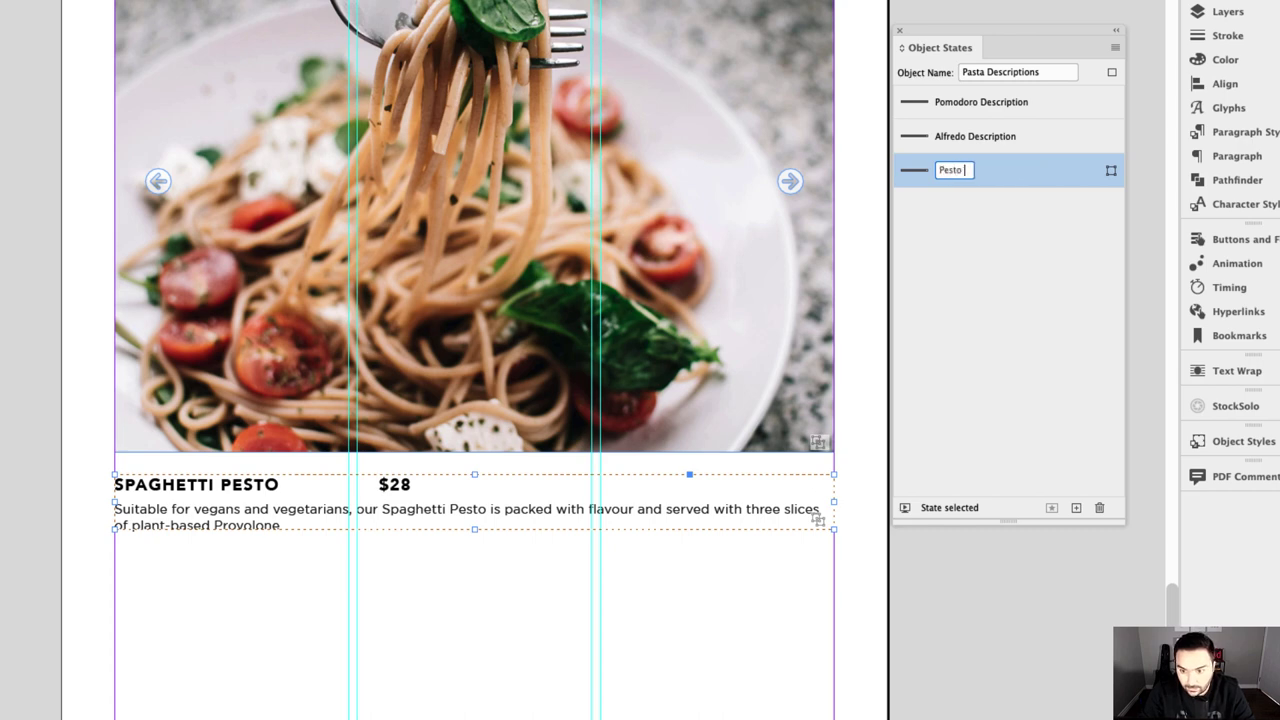
pyautogui.write('Description')
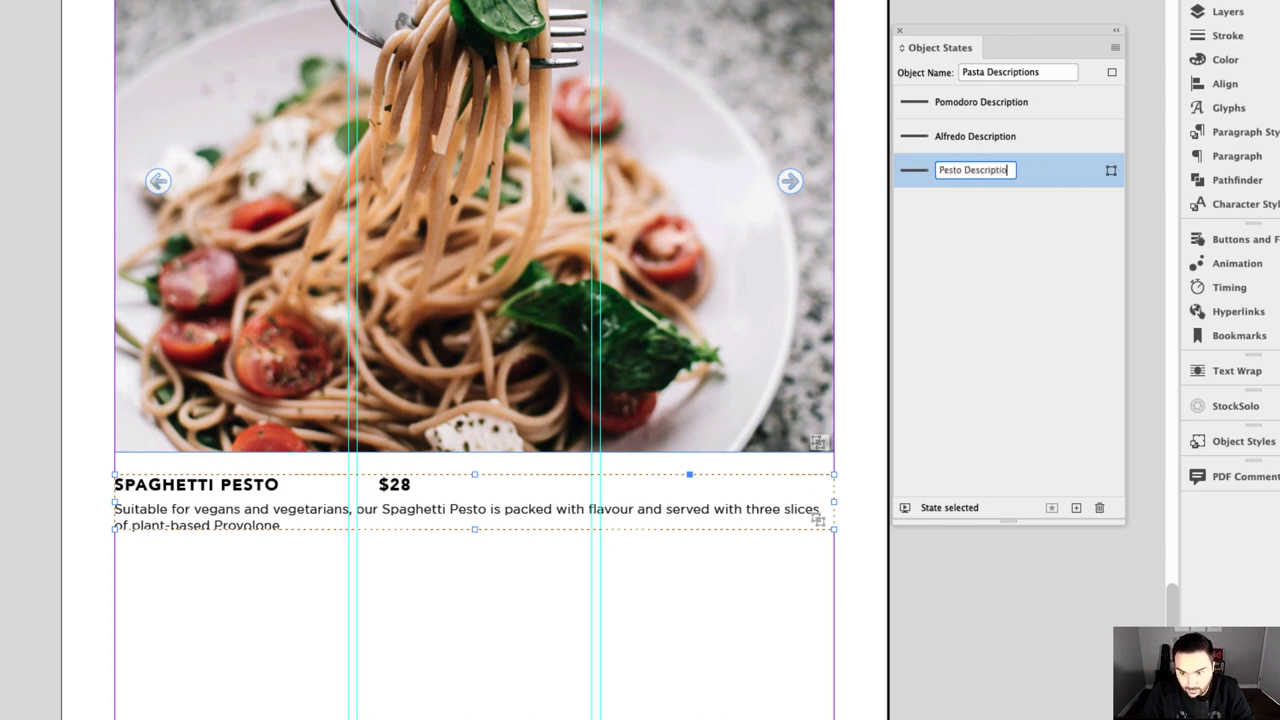
pyautogui.press('Return')
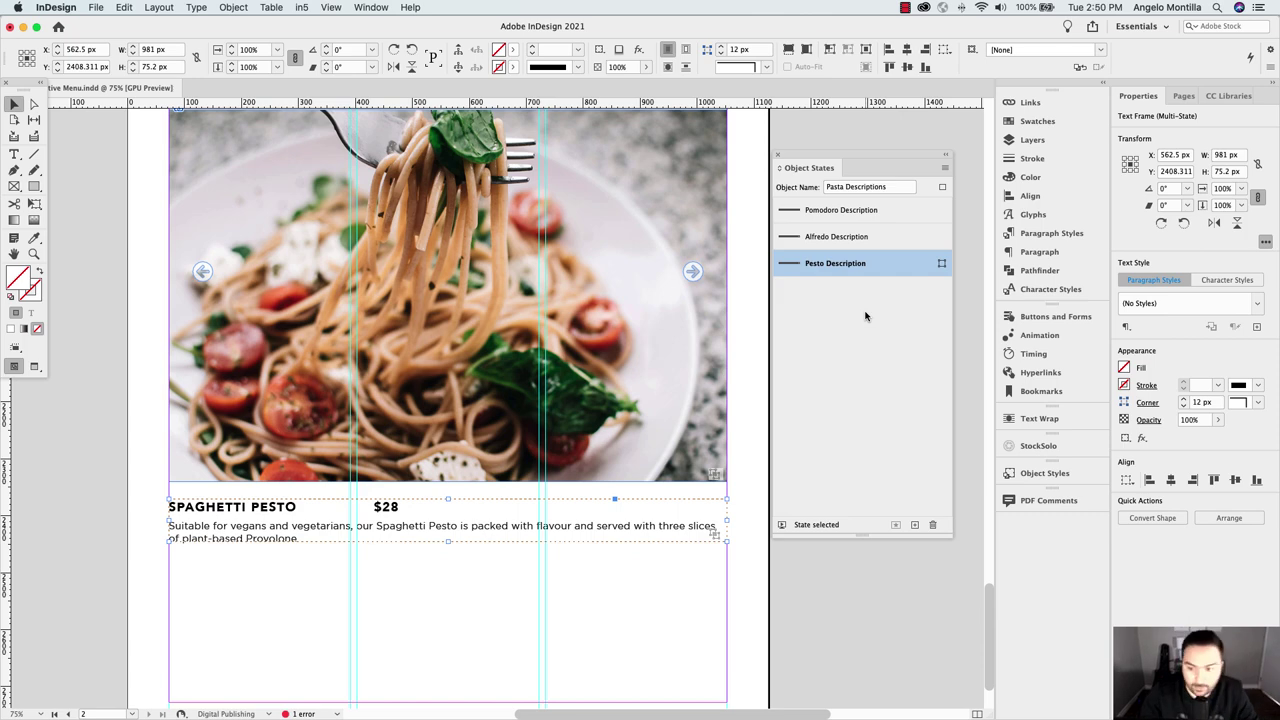
# Make Pomodoro Description the active state of the Pasta Descriptions object and deselect it
pyautogui.click(828, 212)
pyautogui.click(729, 281)
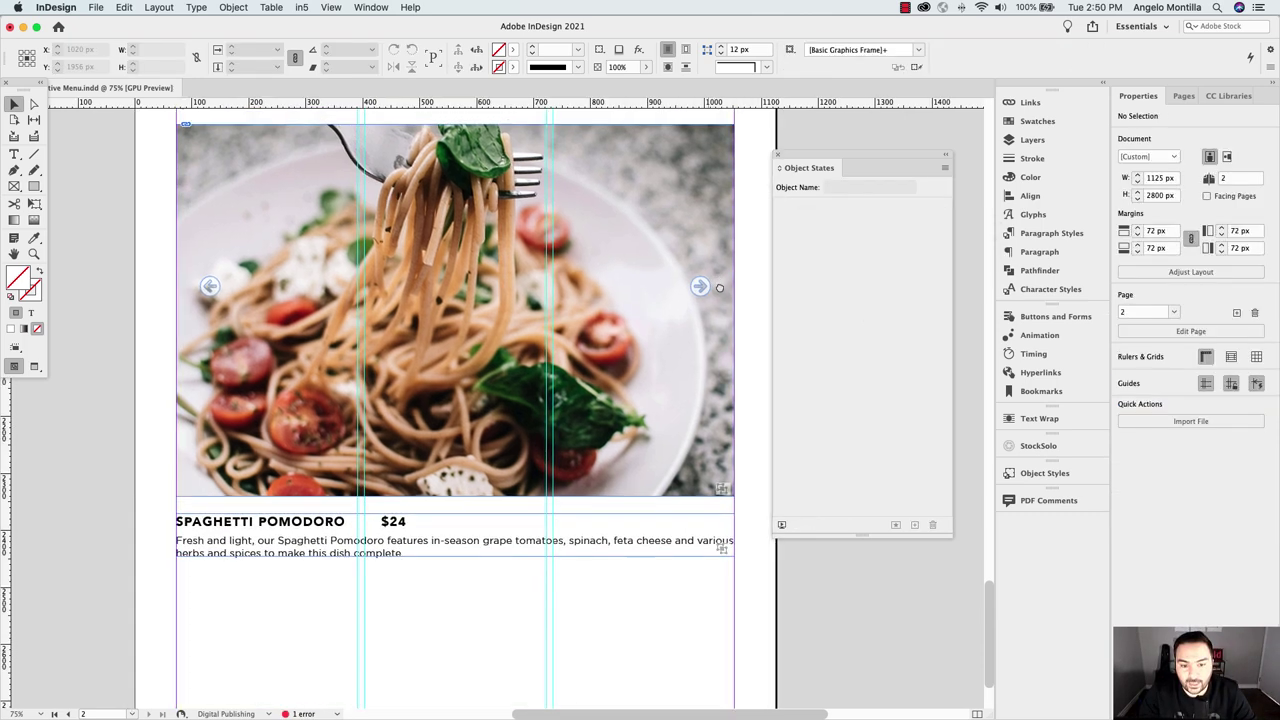
pyautogui.scroll(1, 716, 282)
# Reposition the floating Object States window and group Buttons and Forms with it, collapsing the leftover Bookmarks group
pyautogui.moveTo(809, 165); pyautogui.dragTo(833, 187)
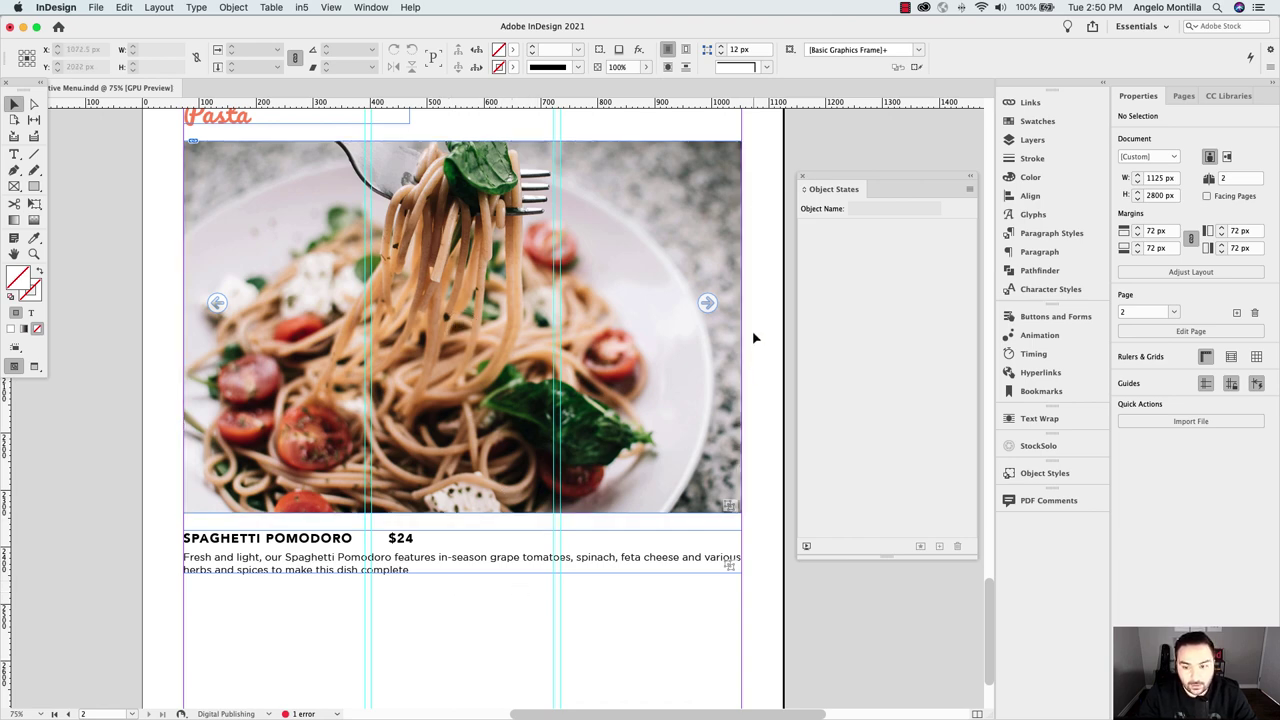
pyautogui.click(1035, 318)
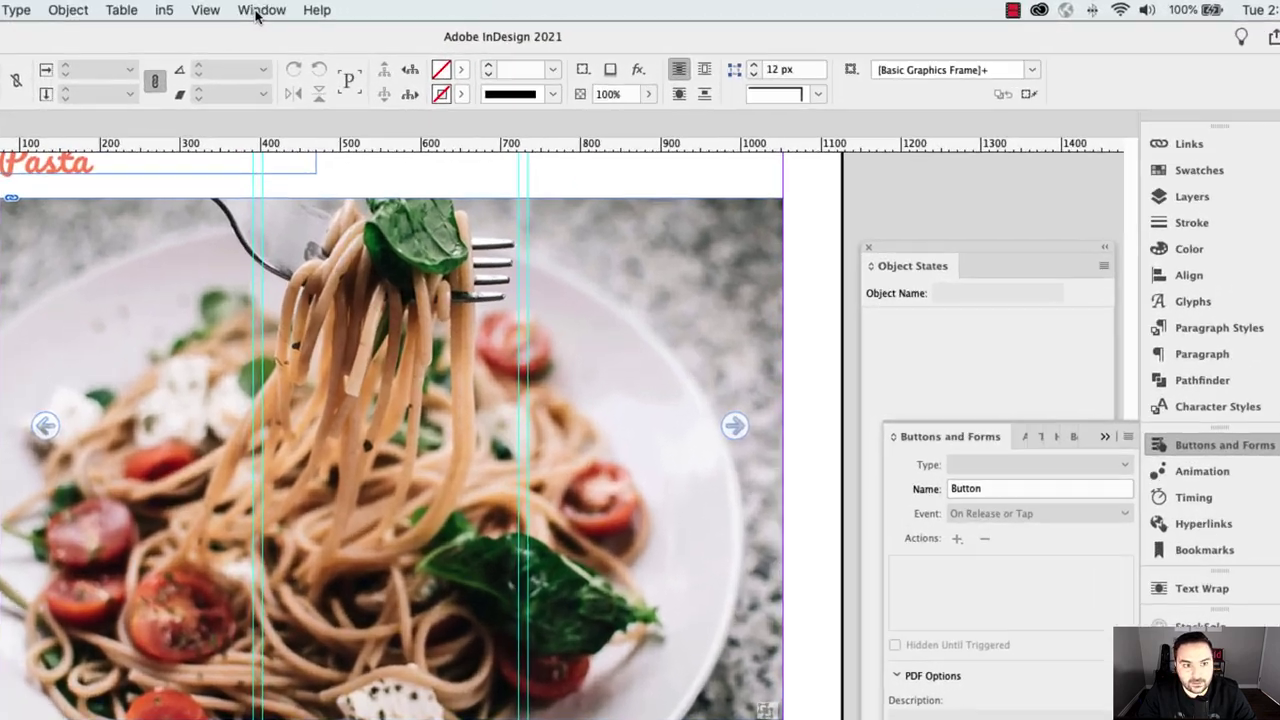
pyautogui.click(370, 7)
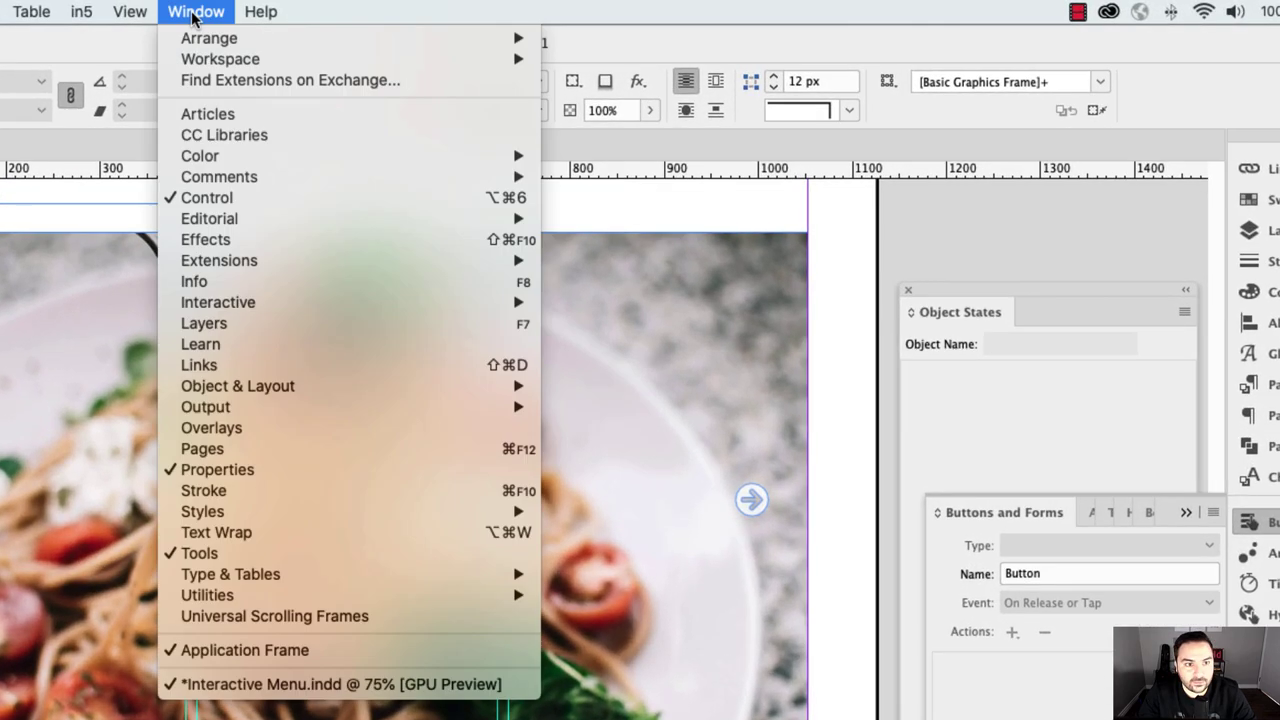
pyautogui.moveTo(411, 304)
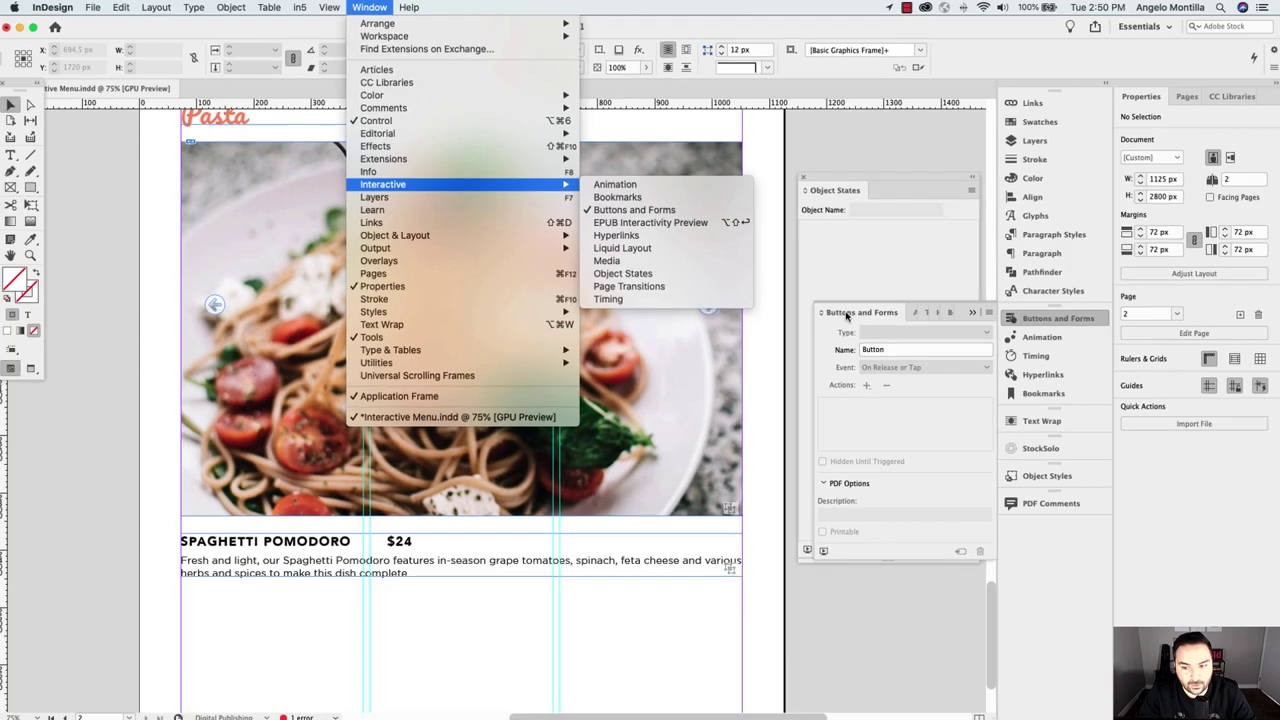
pyautogui.click(974, 292)
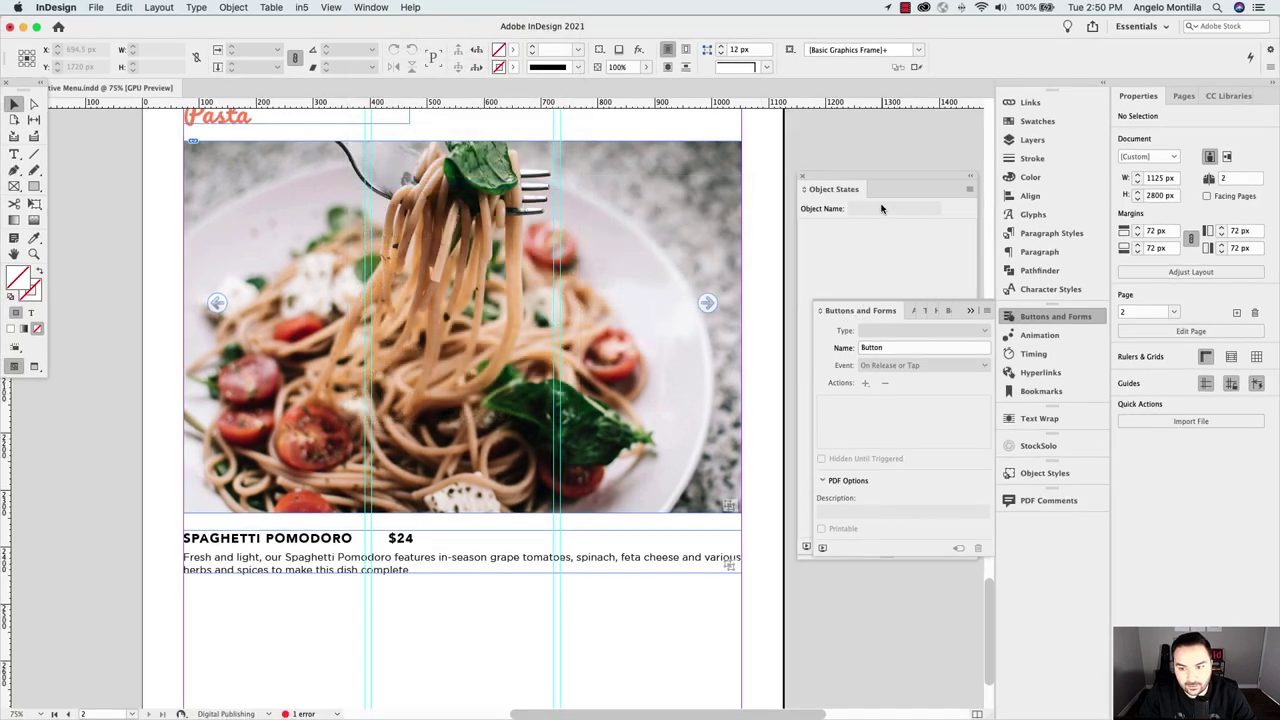
pyautogui.moveTo(858, 316); pyautogui.dragTo(884, 196)
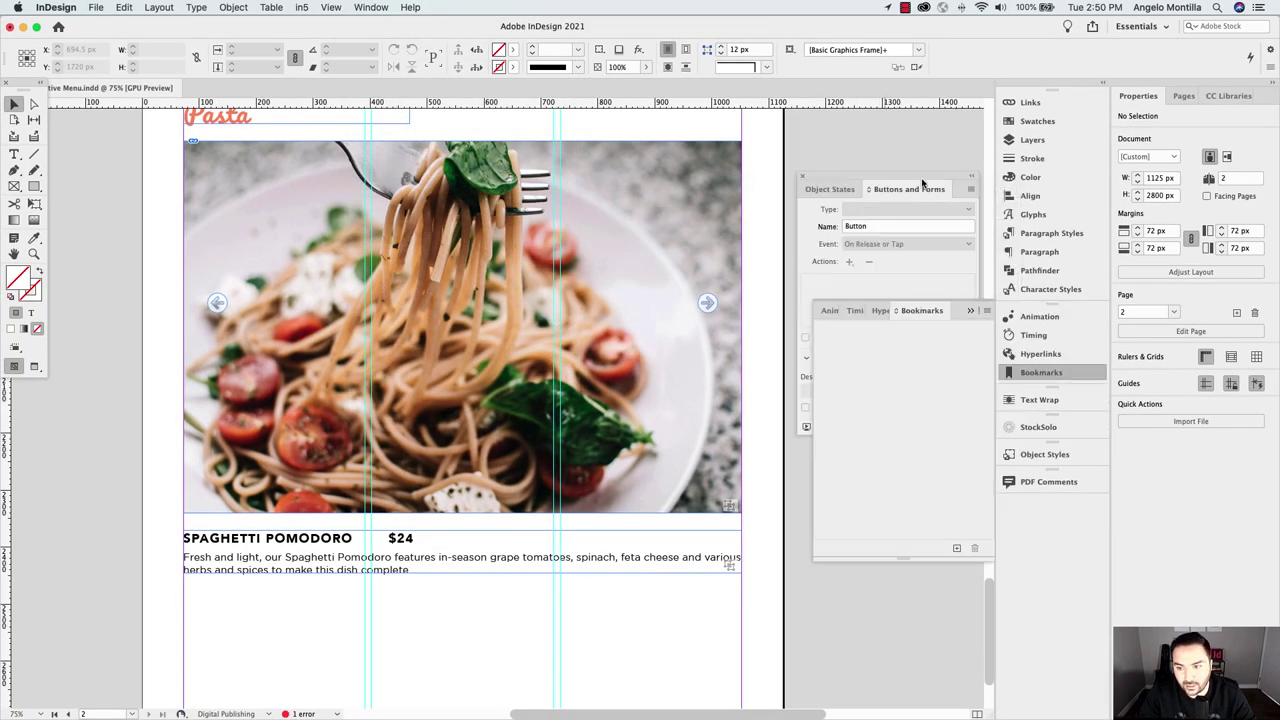
pyautogui.click(970, 310)
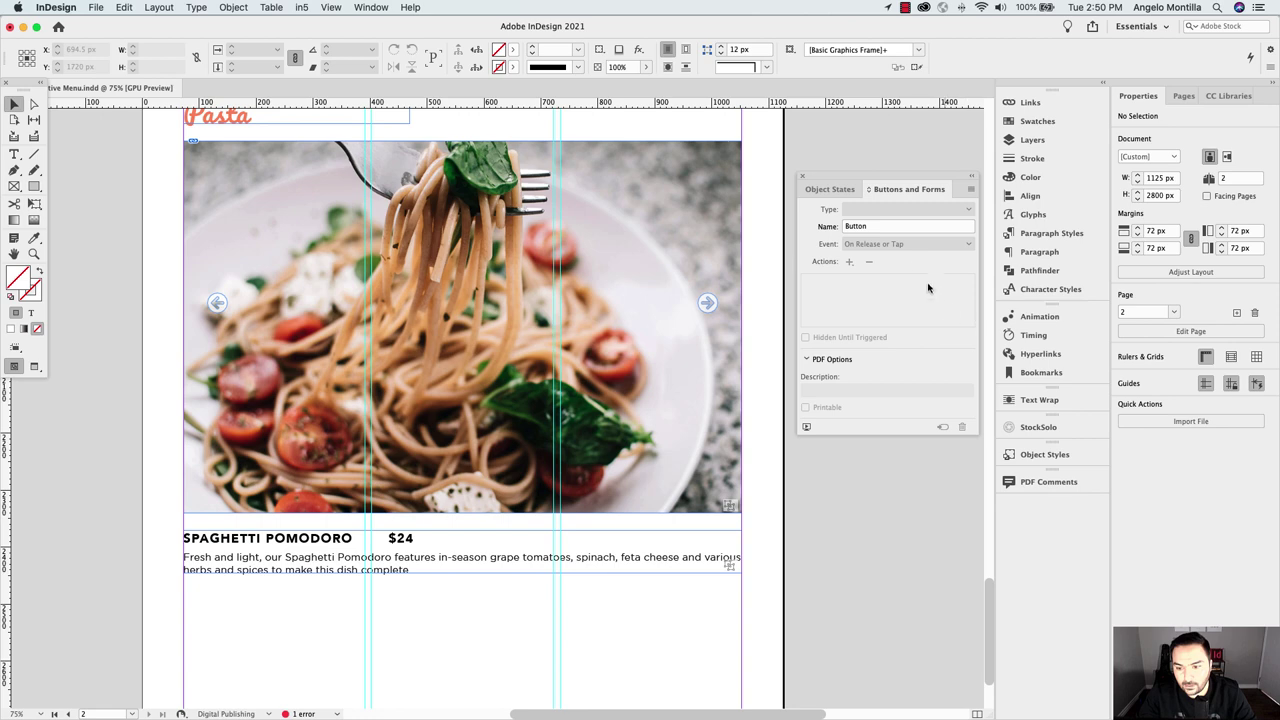
# Convert the right-pointing arrow on the pasta image into a button named Forward 2
pyautogui.click(708, 303)
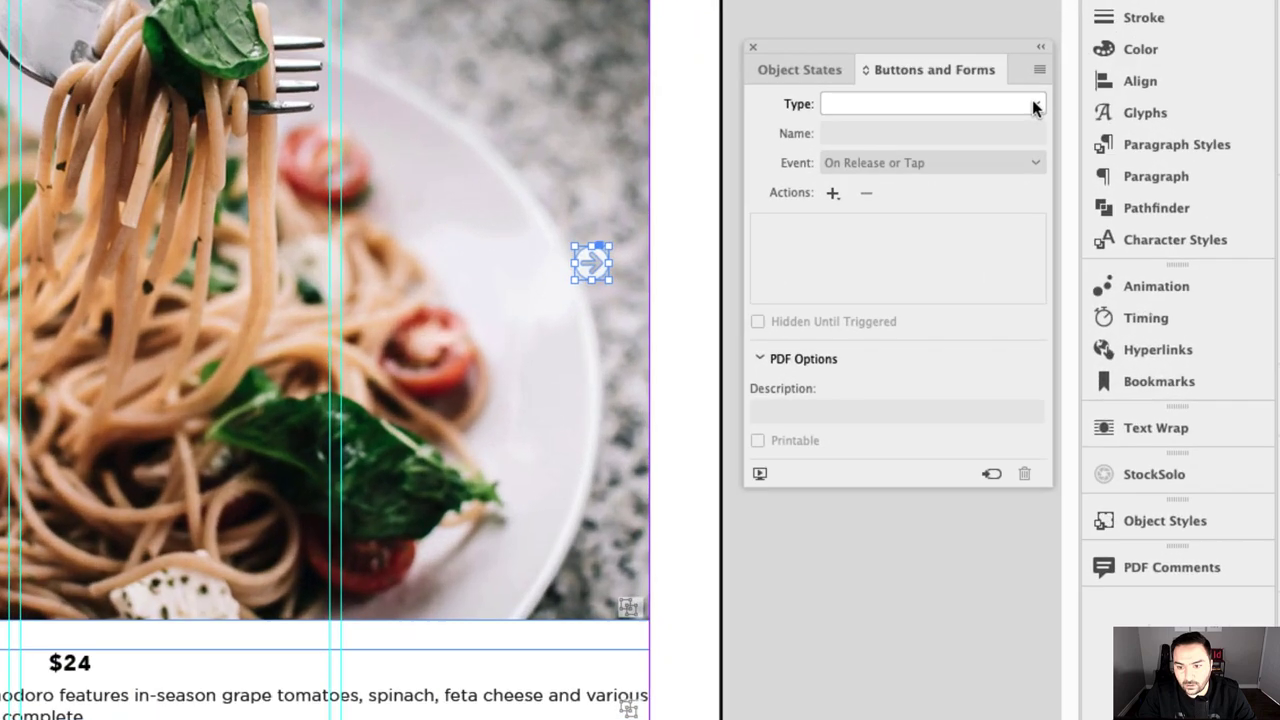
pyautogui.click(967, 210)
pyautogui.click(900, 124)
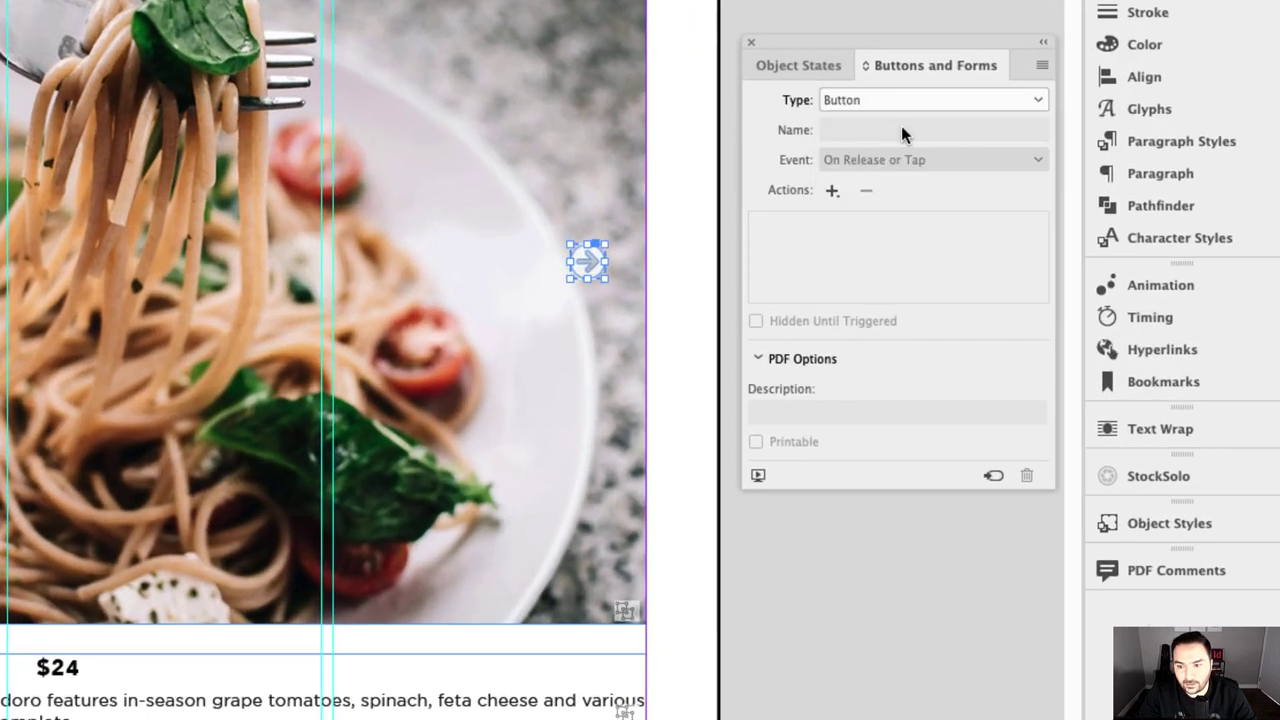
pyautogui.click(826, 129)
pyautogui.write('Forward 2')
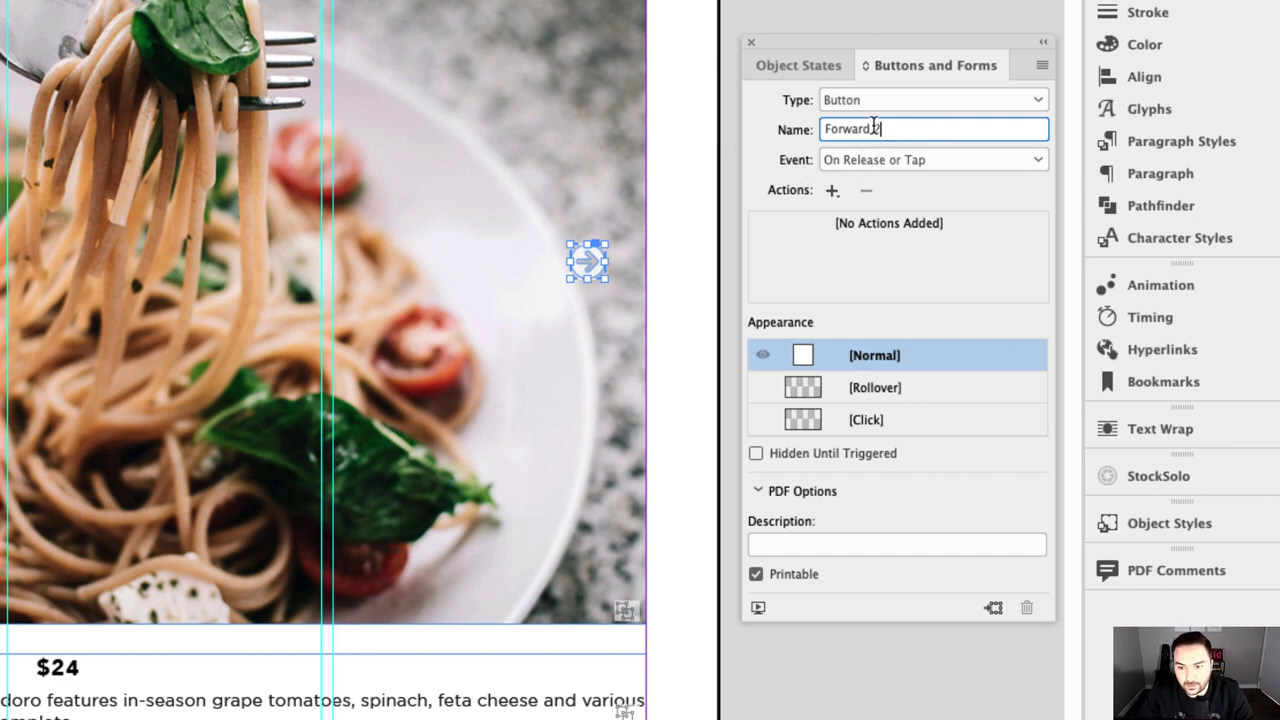
# Add a Go To Next State action to the Forward 2 button, targeting the Pasta Menu Images object
pyautogui.click(831, 192)
pyautogui.click(831, 192)
pyautogui.click(831, 192)
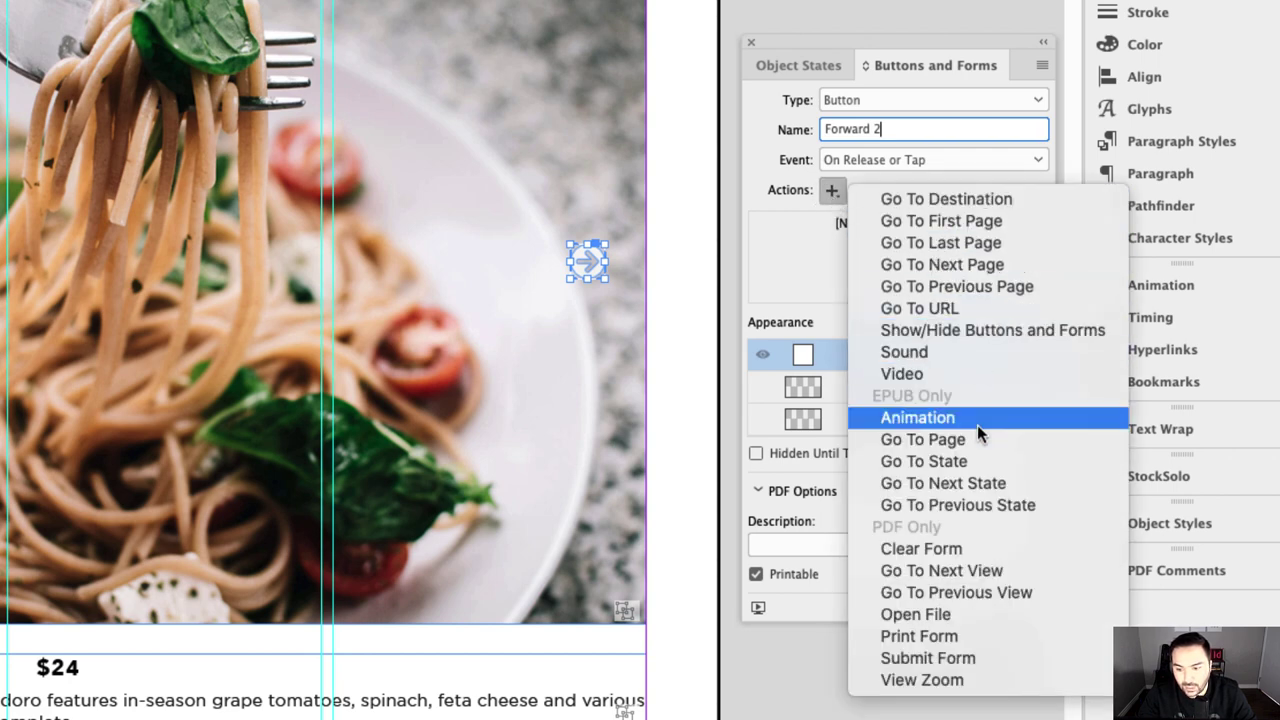
pyautogui.click(1012, 485)
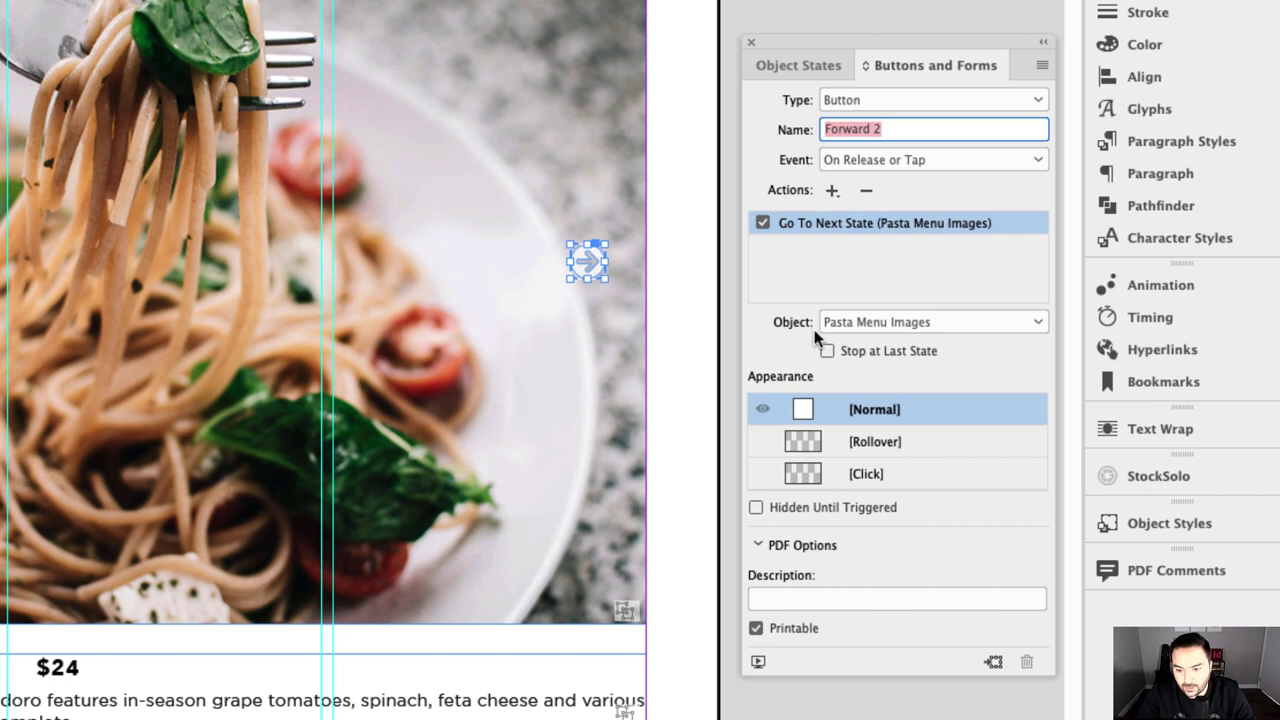
pyautogui.click(912, 322)
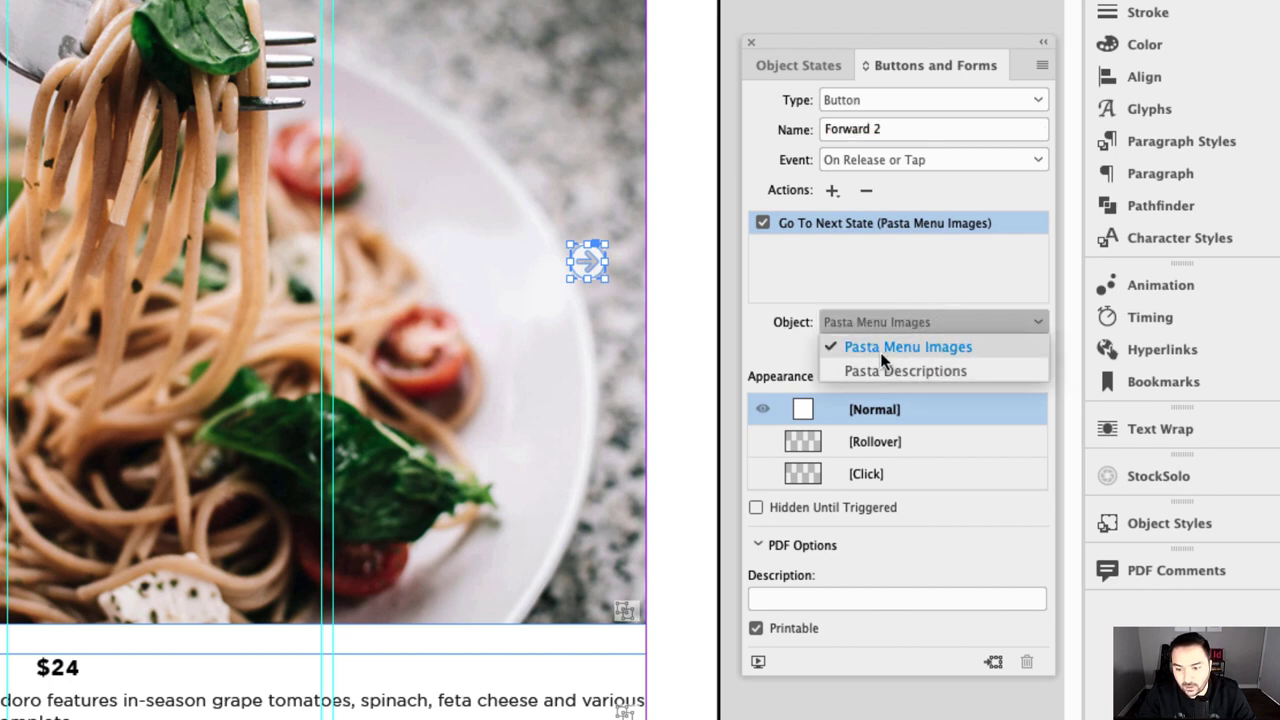
pyautogui.click(966, 351)
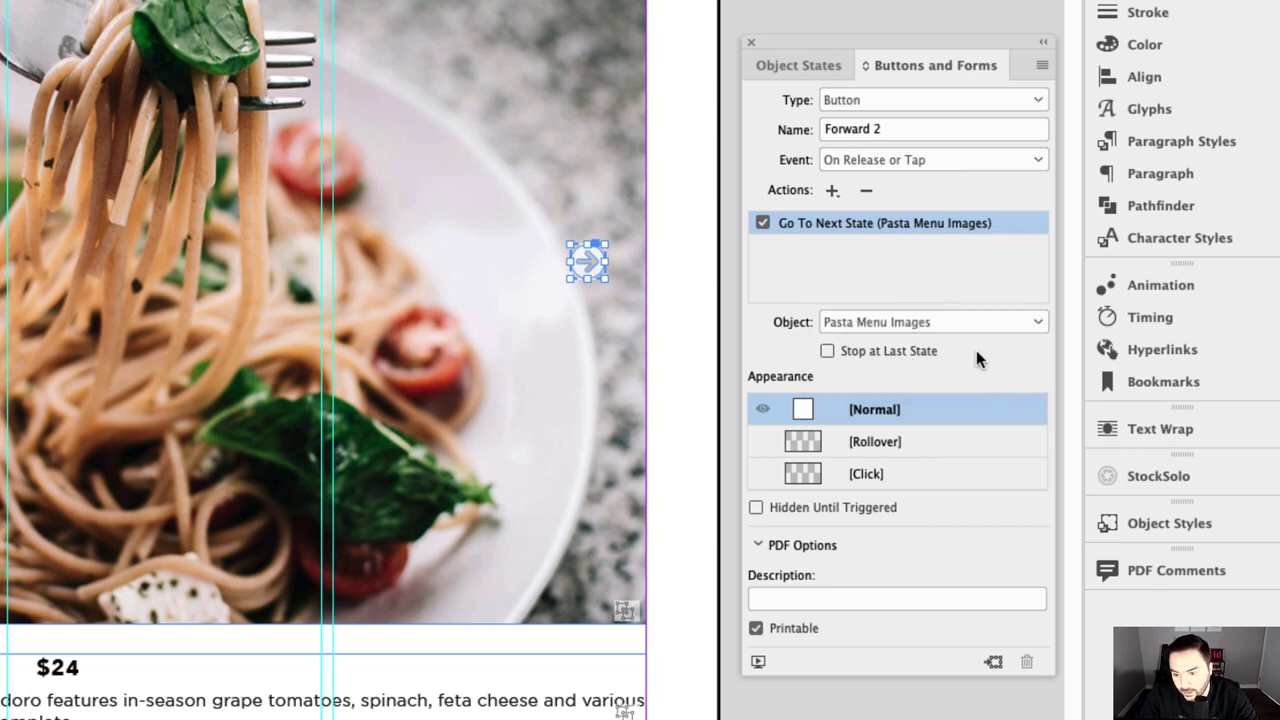
pyautogui.click(908, 326)
pyautogui.click(908, 329)
# Add a second Go To Next State action to the Forward 2 button, targeting the Pasta Descriptions object
pyautogui.click(831, 192)
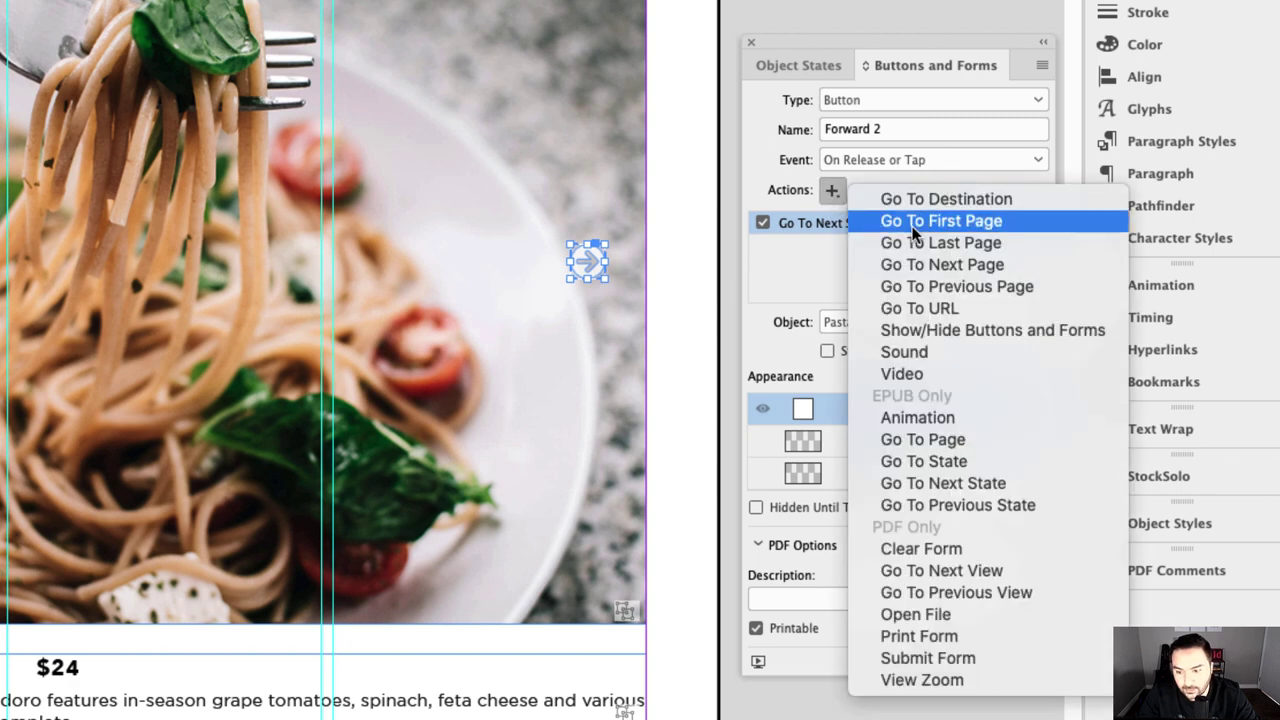
pyautogui.click(982, 482)
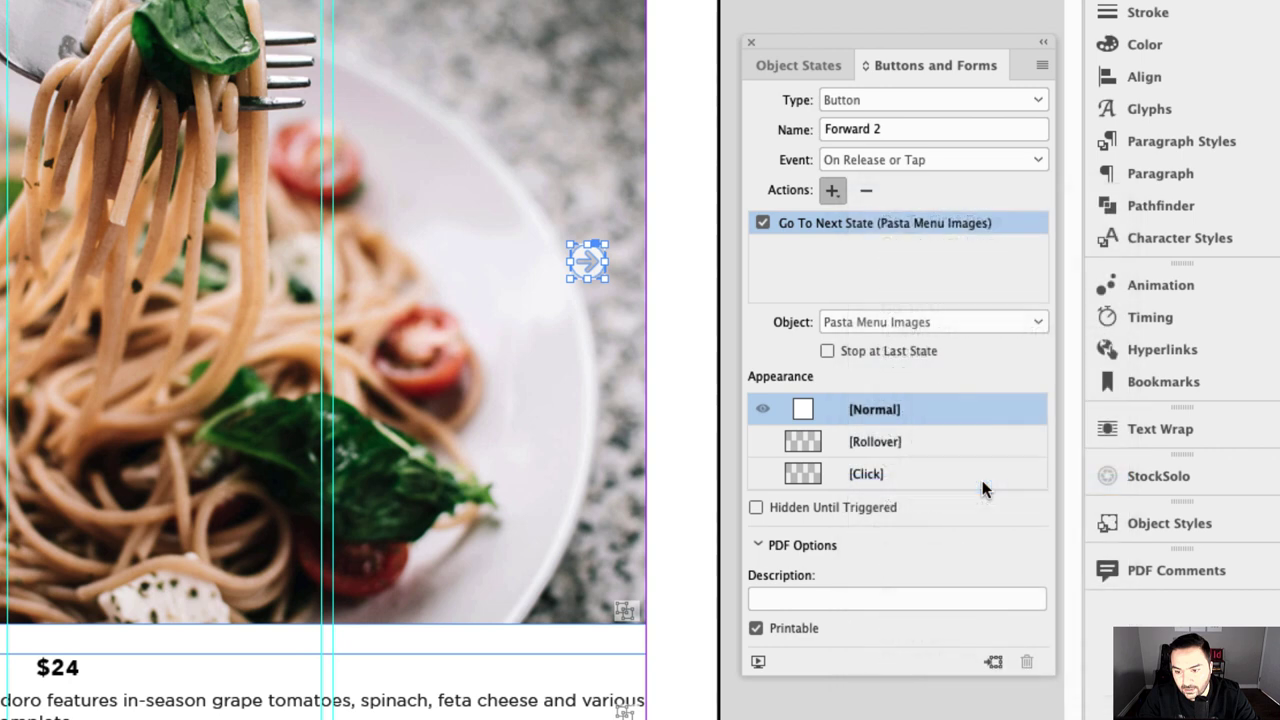
pyautogui.click(897, 320)
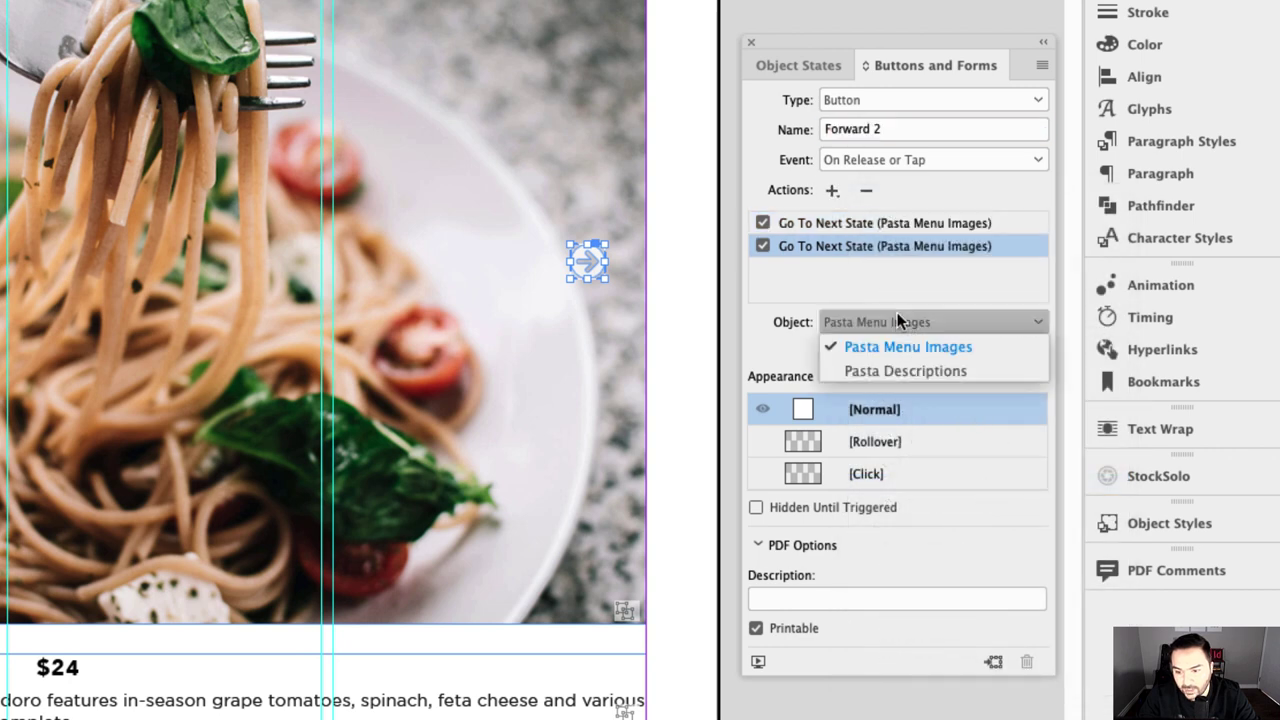
pyautogui.click(944, 374)
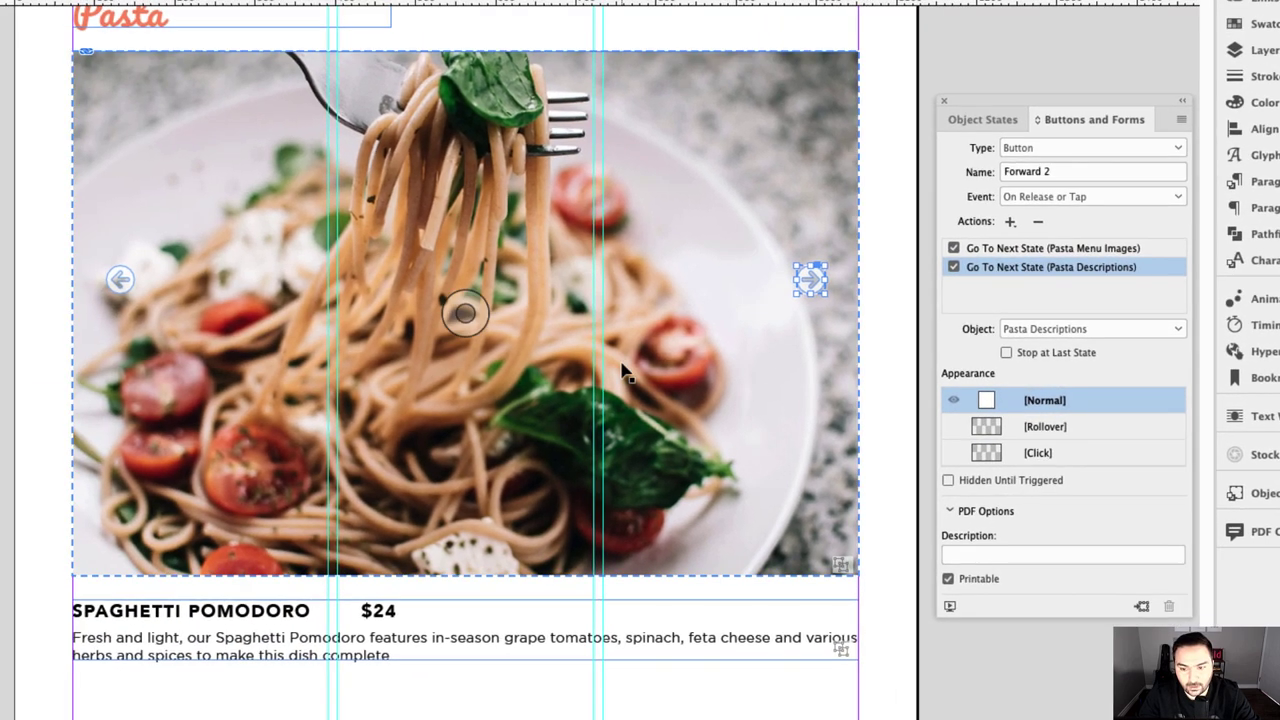
# Convert the left-pointing arrow on the pasta image into a button named Previous Button 2
pyautogui.click(120, 279)
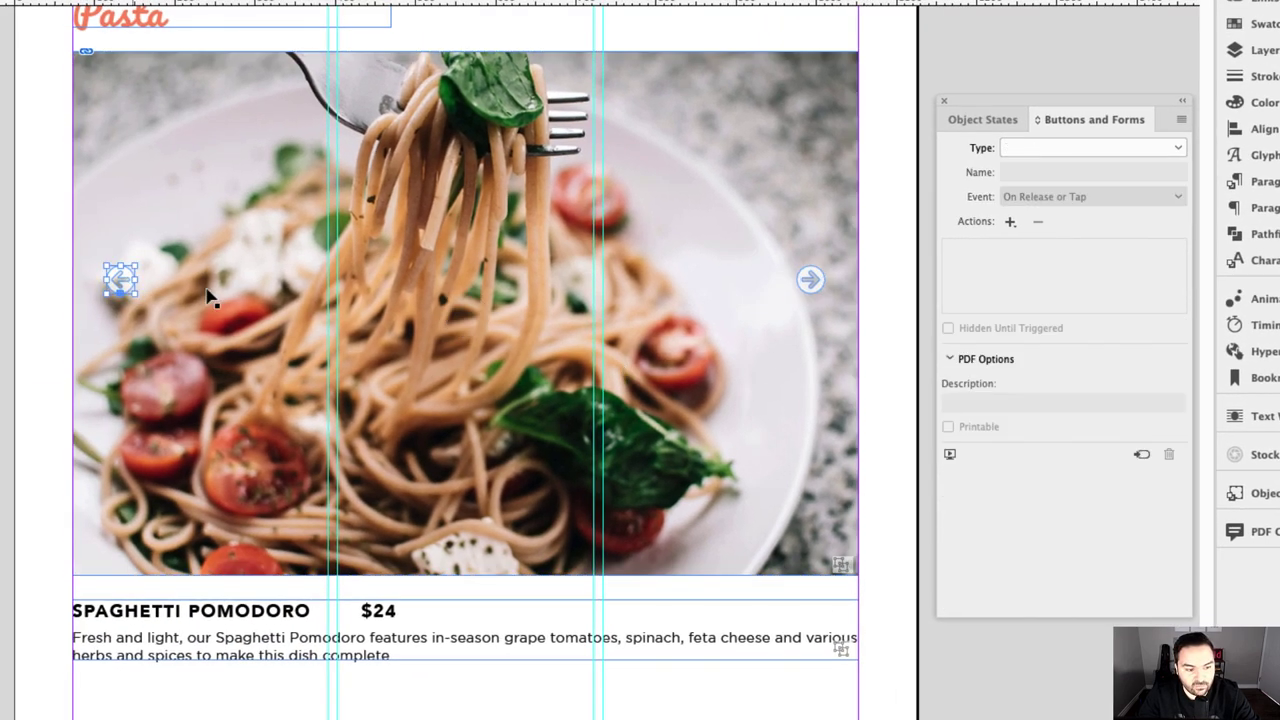
pyautogui.click(1177, 148)
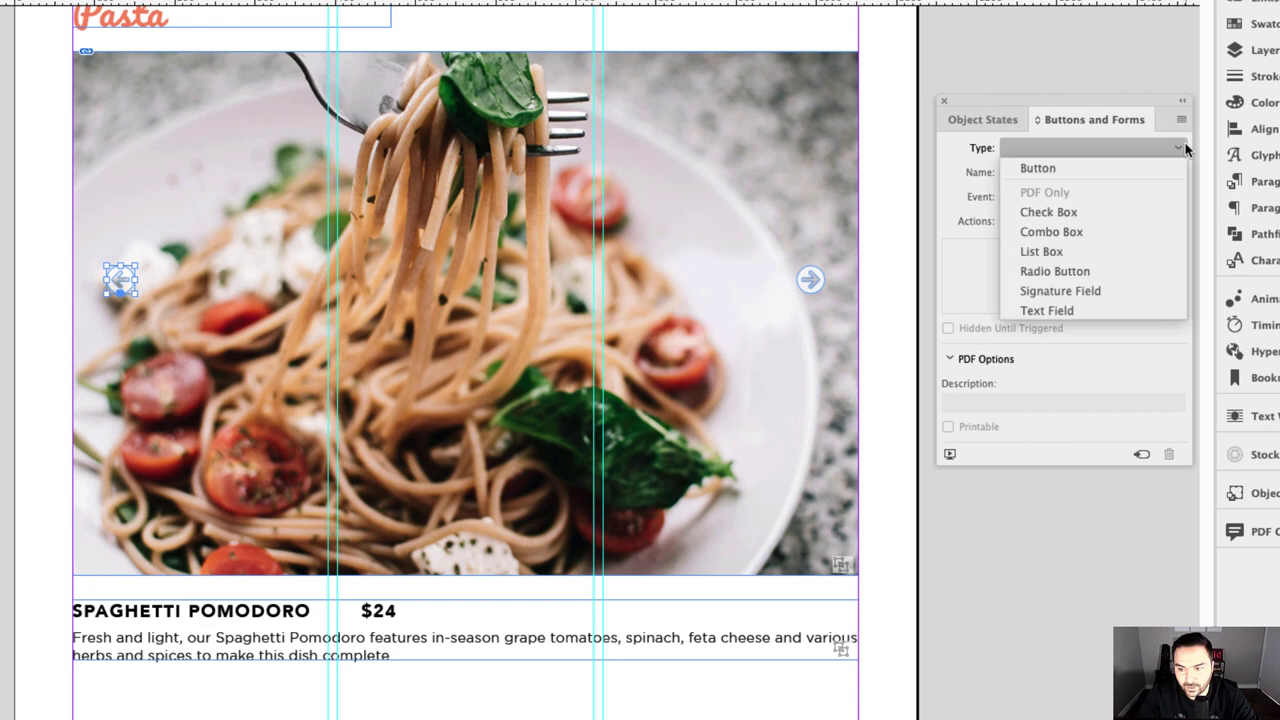
pyautogui.click(1072, 168)
pyautogui.moveTo(1045, 173); pyautogui.dragTo(1003, 178)
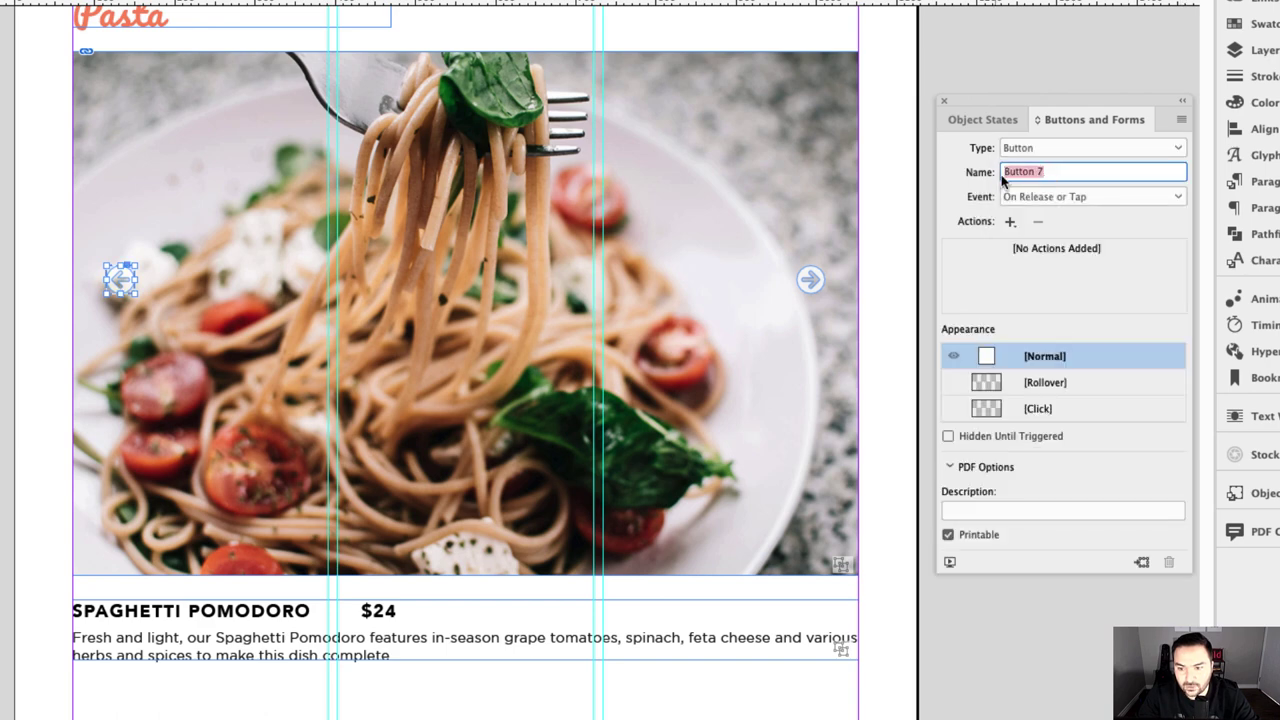
pyautogui.write('Previous Butto')
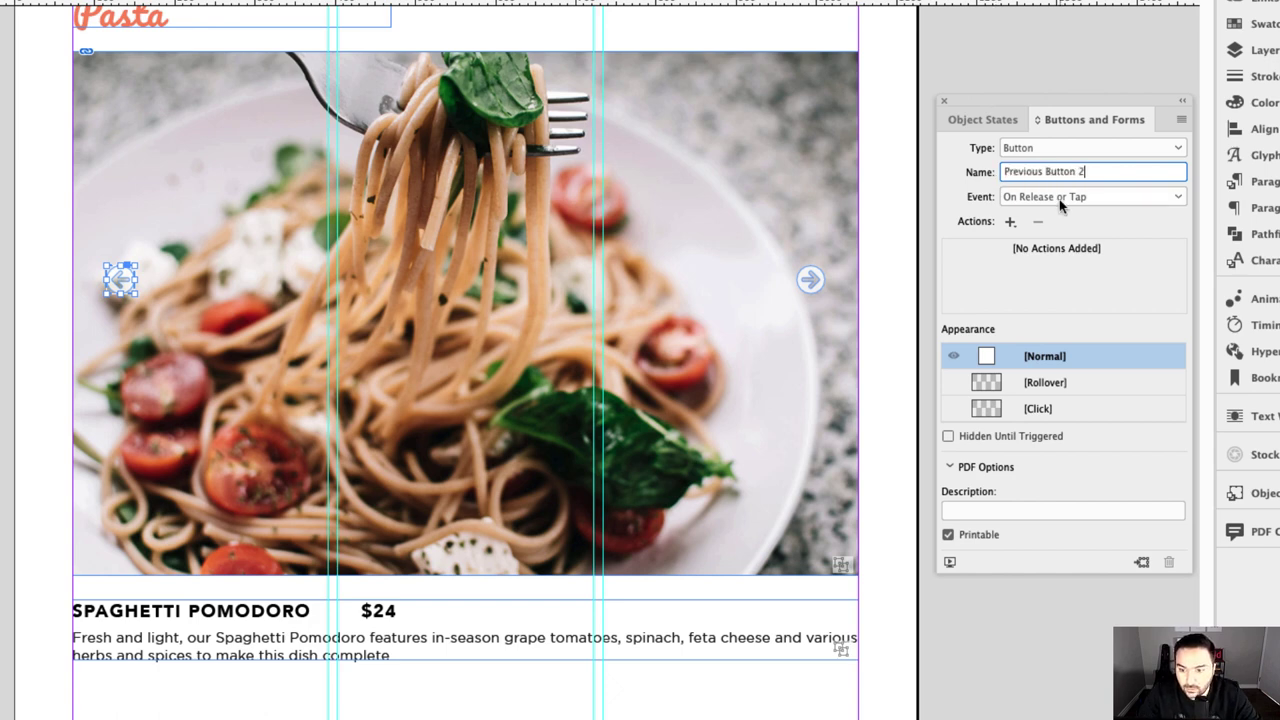
# Add two Go To Previous State actions to Previous Button 2, one targeting Pasta Menu Images and the other Pasta Descriptions
pyautogui.click(1011, 222)
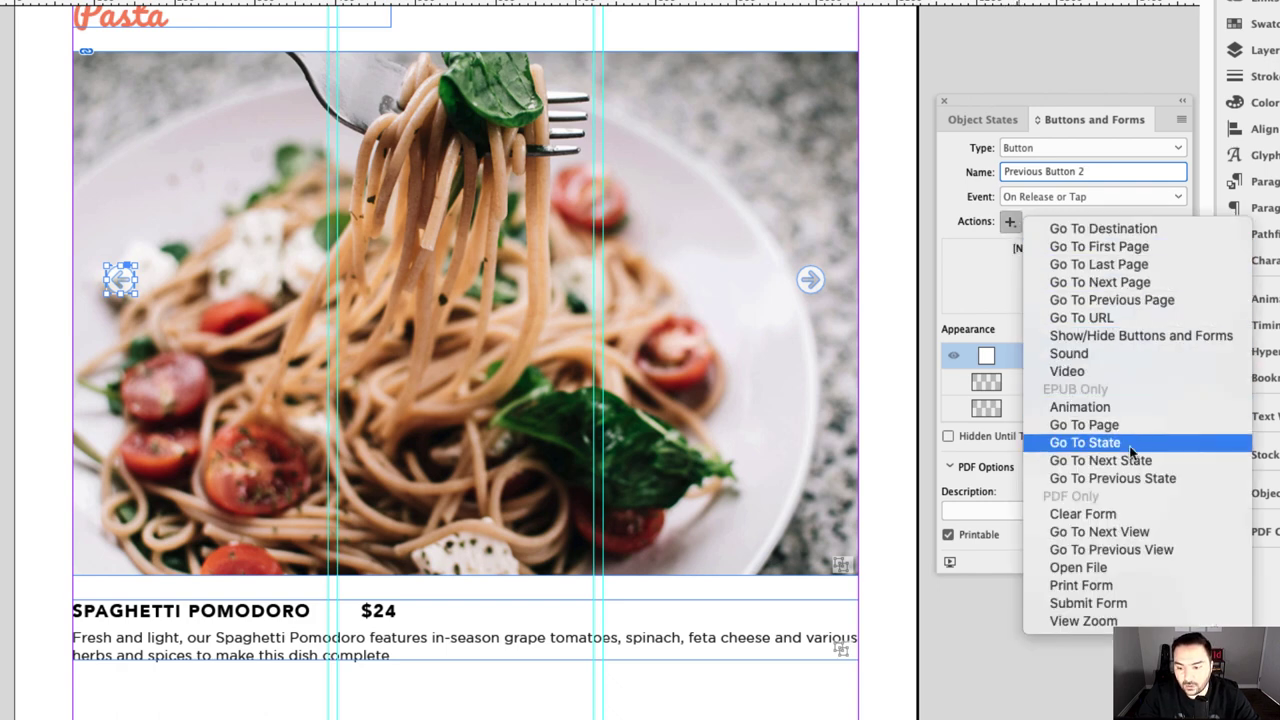
pyautogui.click(1184, 480)
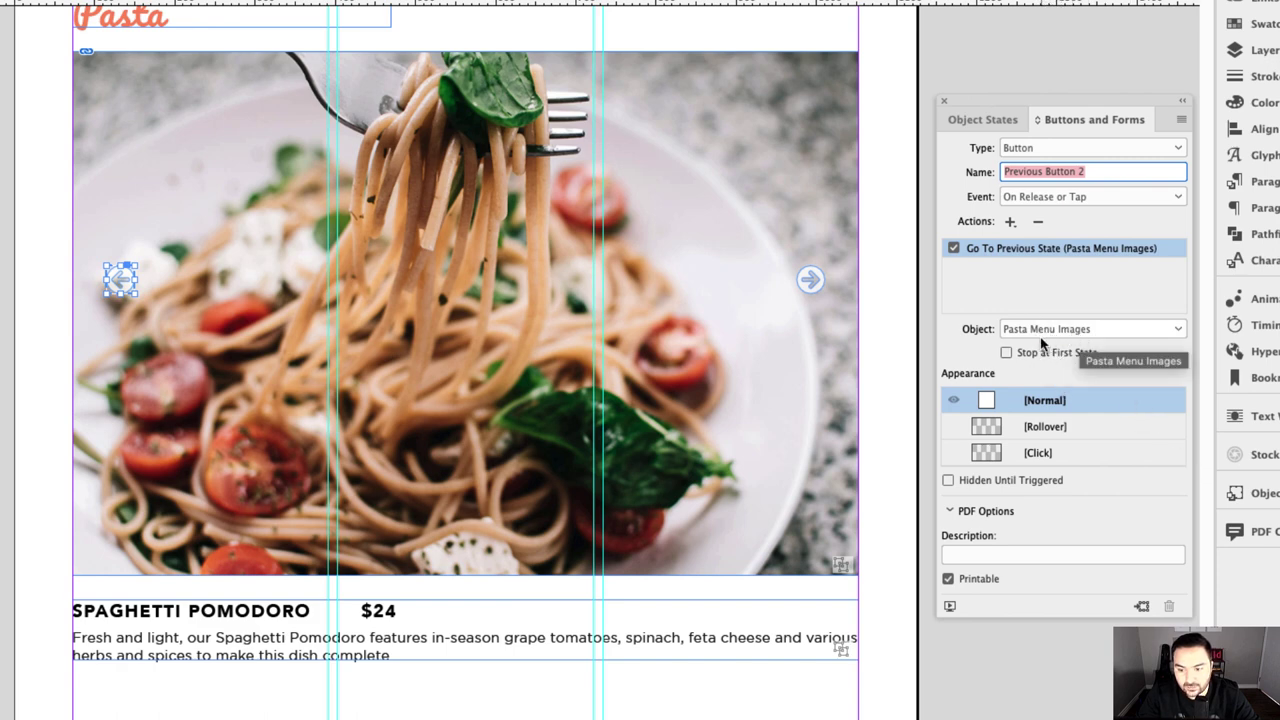
pyautogui.click(1010, 221)
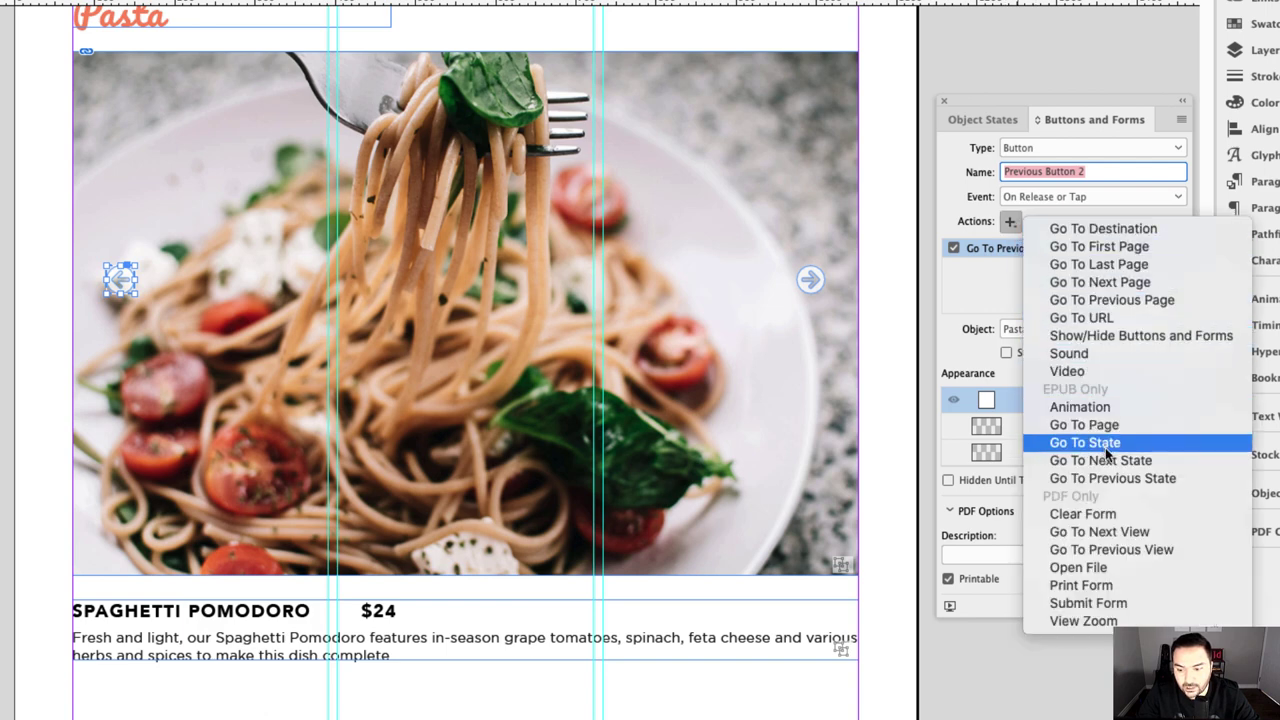
pyautogui.click(1090, 478)
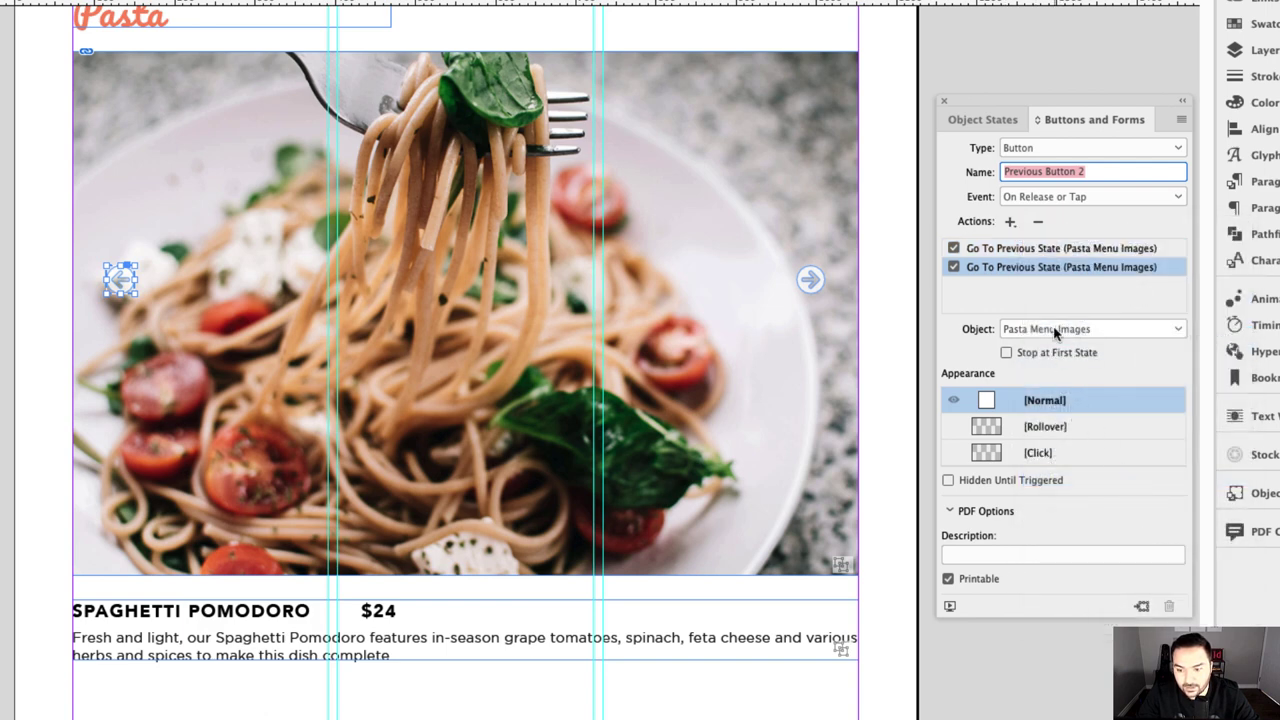
pyautogui.click(1119, 328)
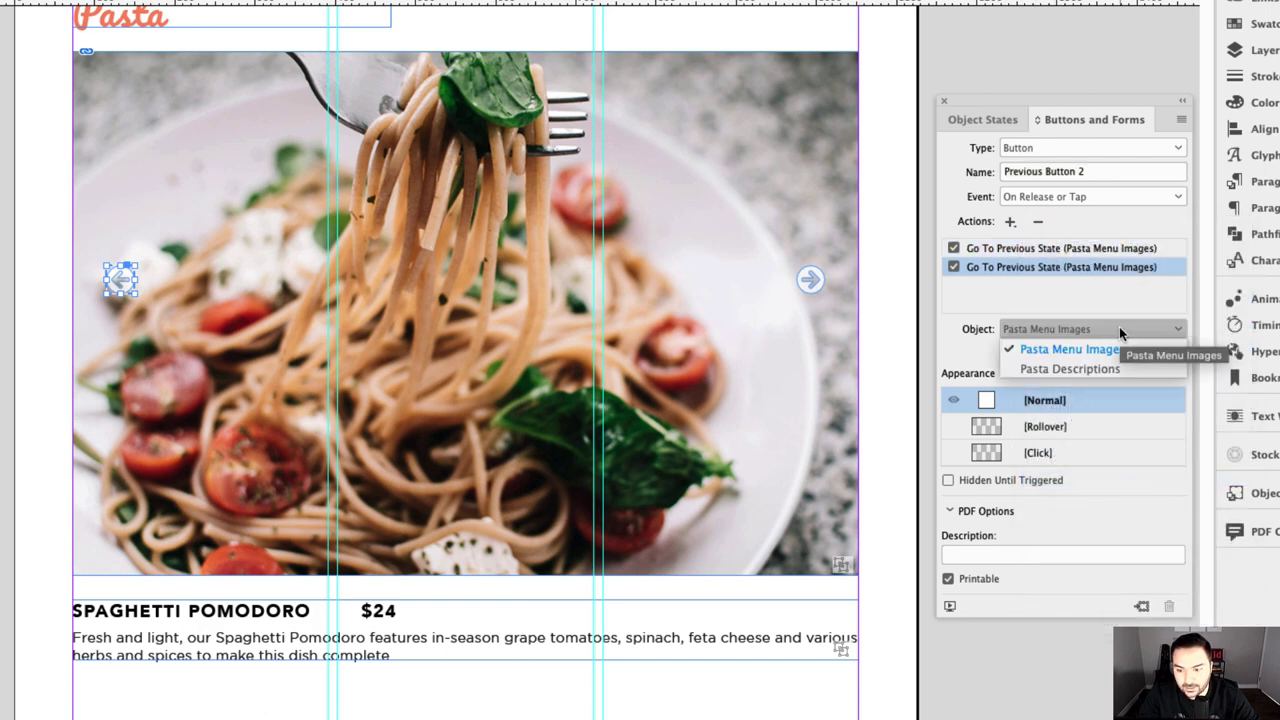
pyautogui.click(1070, 369)
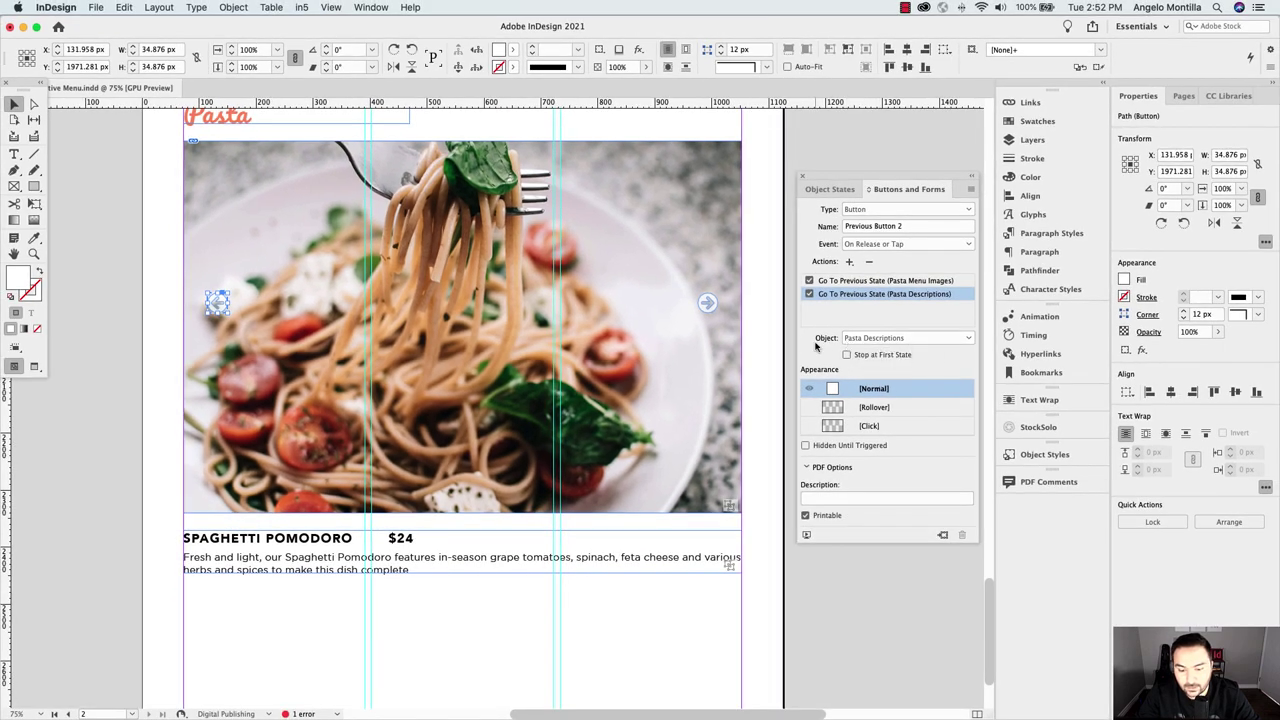
# Open the EPUB interactivity preview and test the forward arrow by advancing repeatedly through the pasta slides
pyautogui.click(806, 534)
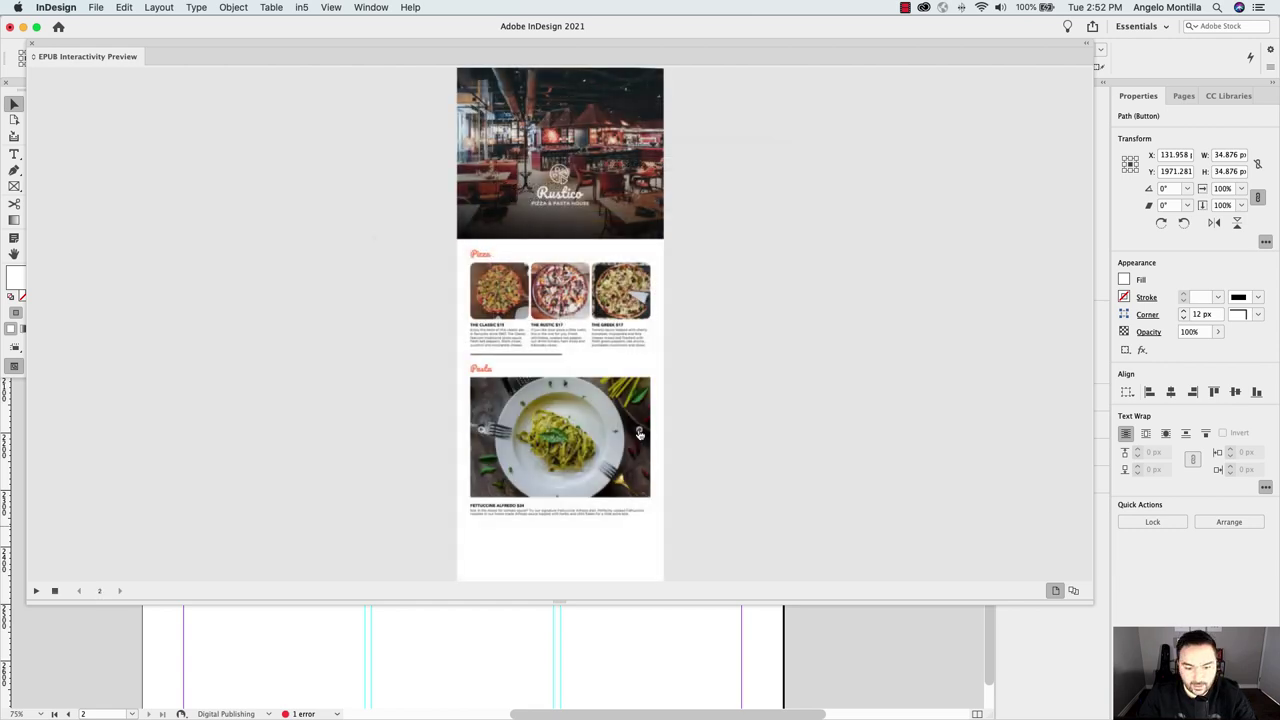
pyautogui.click(639, 433)
pyautogui.click(639, 433)
pyautogui.click(639, 433)
pyautogui.click(639, 433)
pyautogui.click(639, 433)
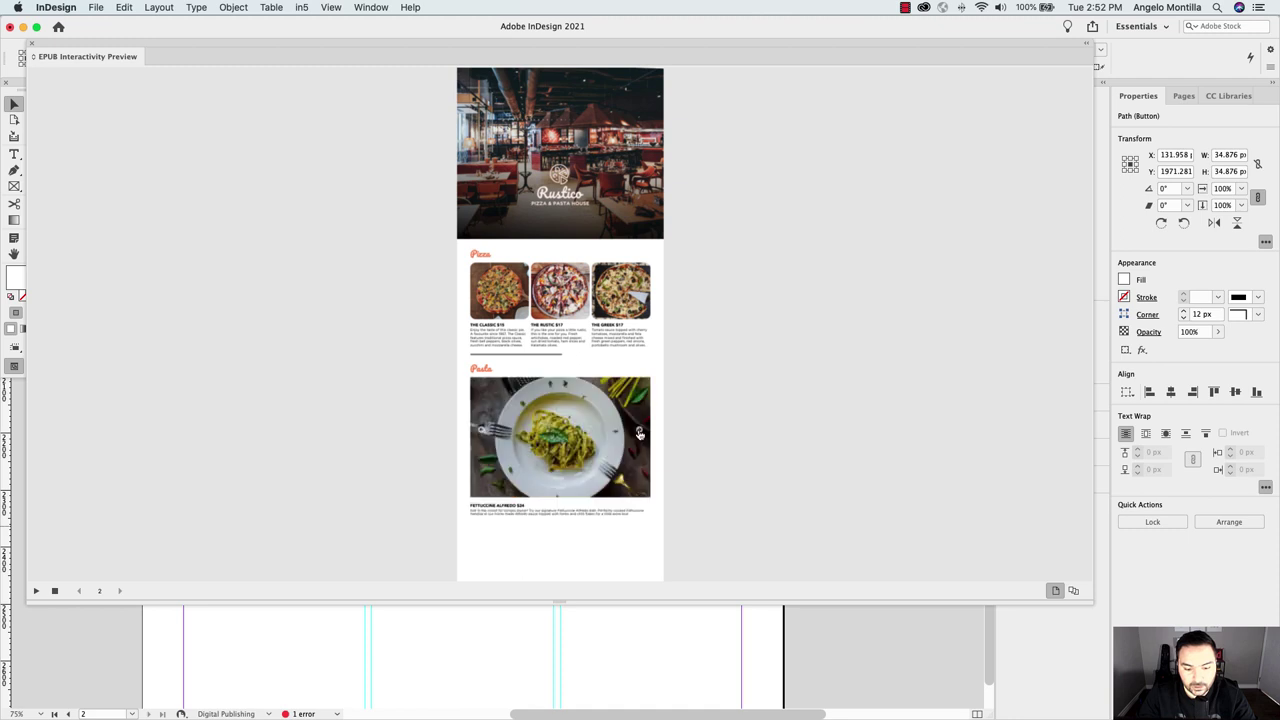
pyautogui.click(639, 433)
pyautogui.click(639, 433)
pyautogui.click(639, 433)
pyautogui.click(639, 433)
# Test the pasta slideshow in both directions in the preview, alternating between the previous and forward arrows
pyautogui.click(481, 433)
pyautogui.click(481, 433)
pyautogui.click(481, 433)
pyautogui.click(481, 433)
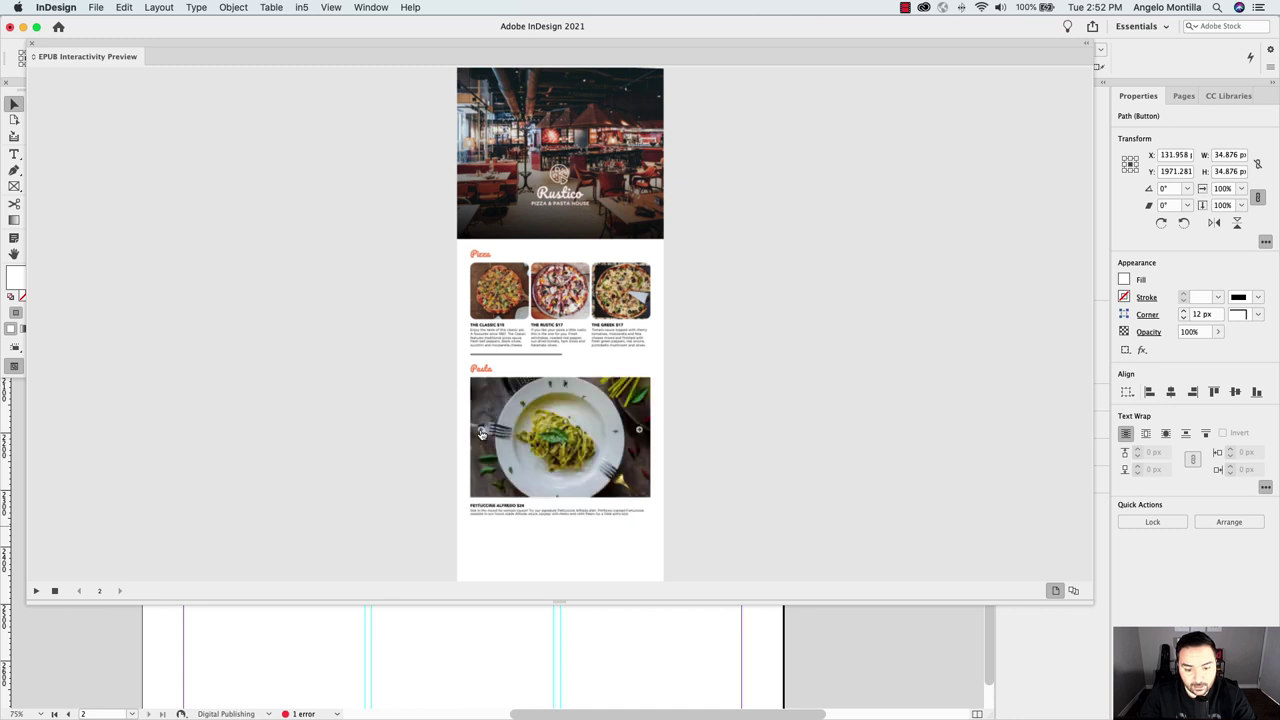
pyautogui.click(481, 433)
pyautogui.click(641, 433)
pyautogui.click(641, 433)
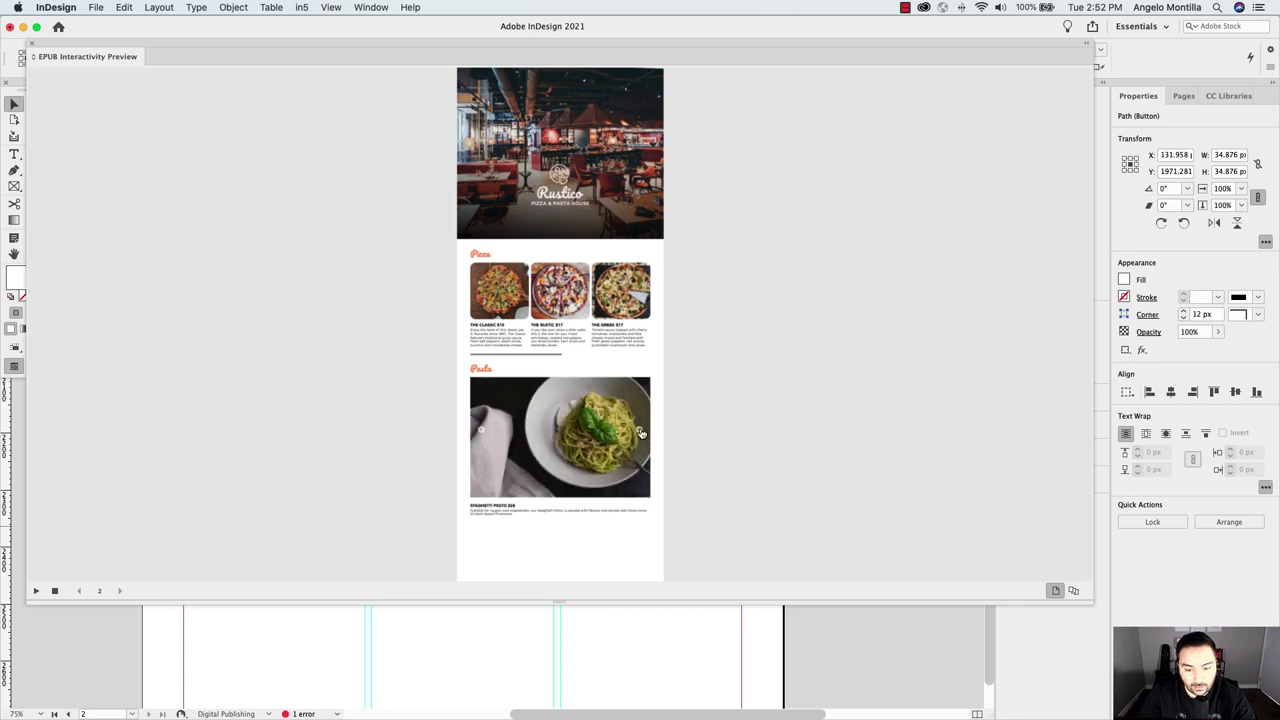
pyautogui.click(641, 433)
pyautogui.click(641, 433)
pyautogui.click(641, 433)
pyautogui.click(641, 433)
pyautogui.click(641, 433)
pyautogui.click(641, 433)
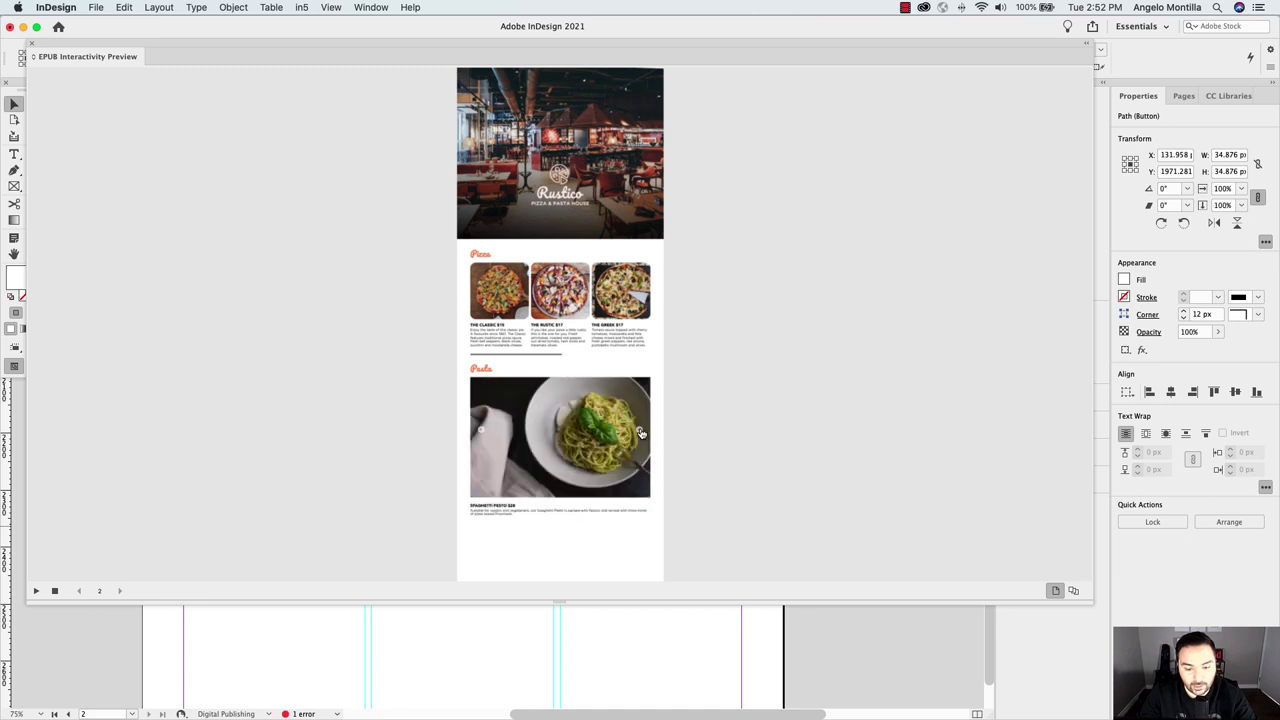
pyautogui.click(641, 433)
pyautogui.click(483, 433)
pyautogui.click(483, 433)
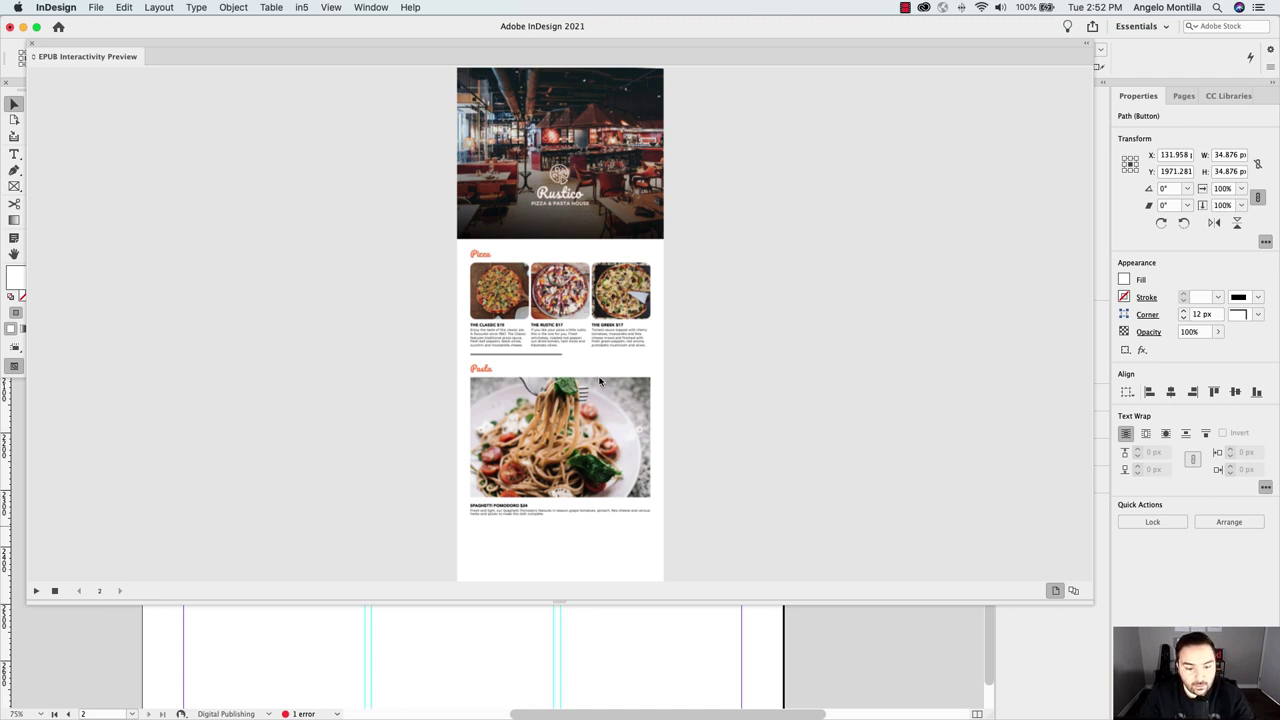
# Close the interactivity preview, open the Animation panel and group it with Object States and Buttons and Forms
pyautogui.click(33, 48)
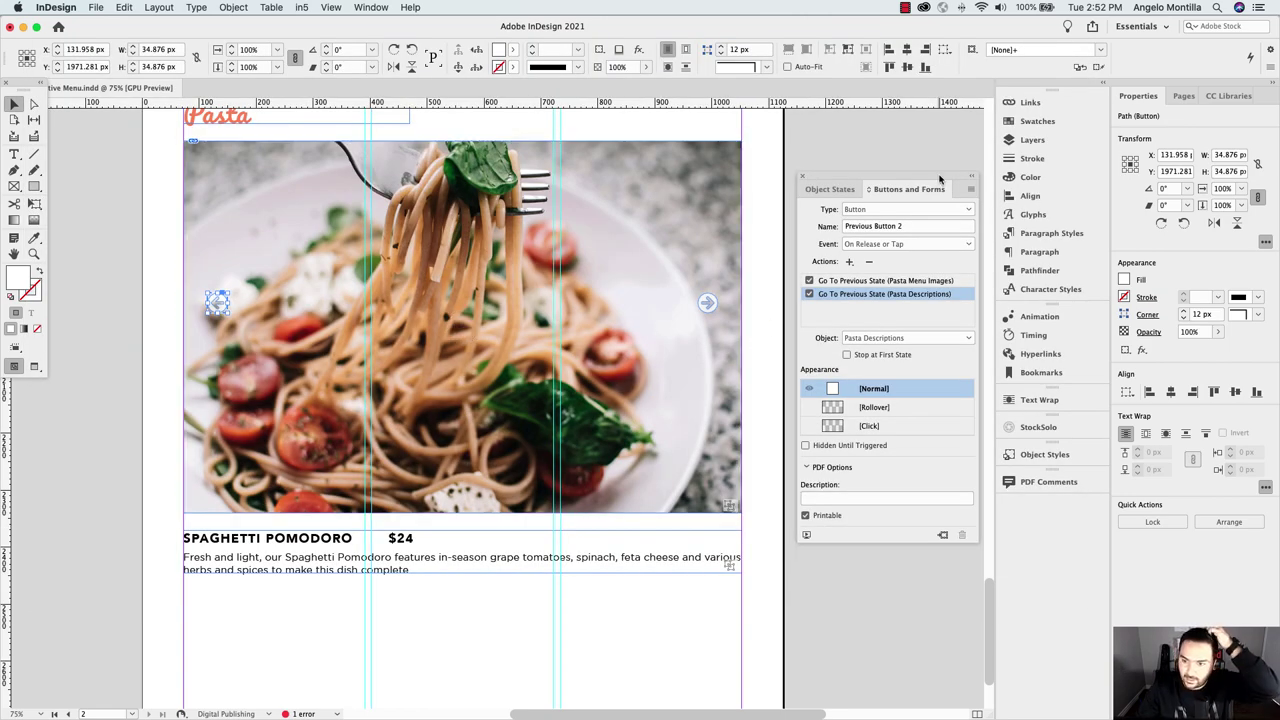
pyautogui.click(370, 7)
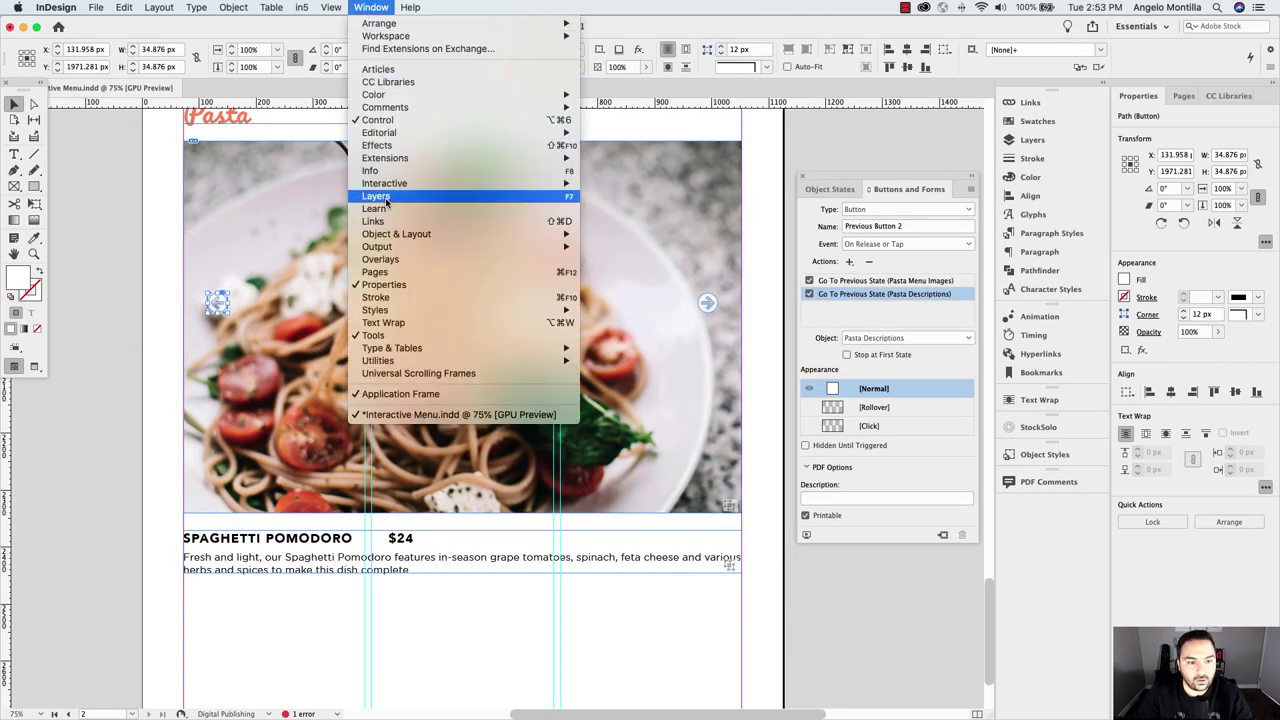
pyautogui.moveTo(400, 185)
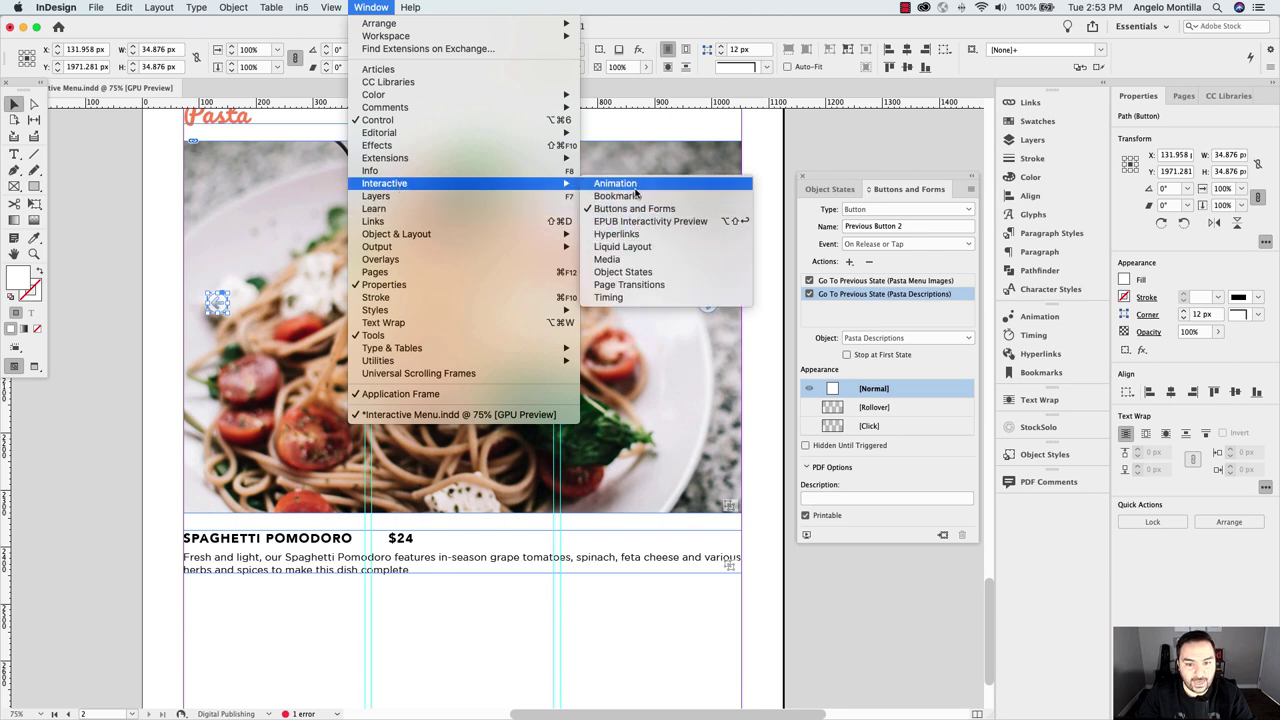
pyautogui.click(636, 186)
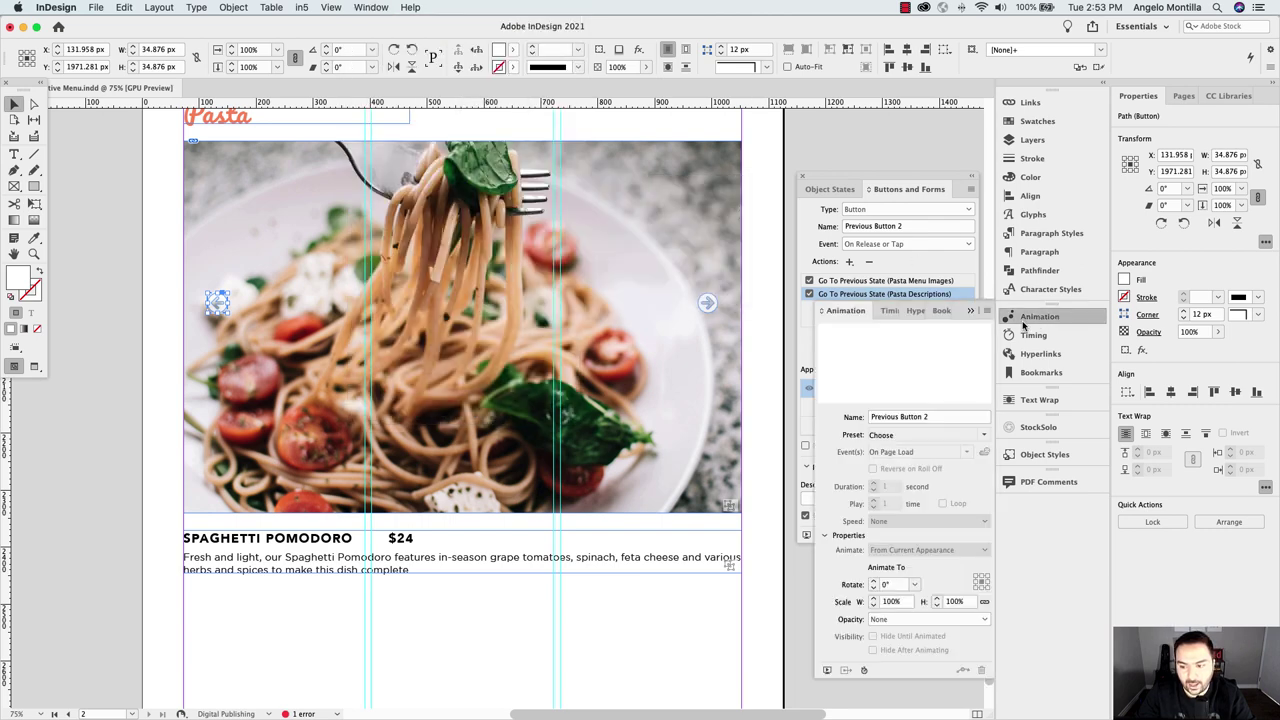
pyautogui.moveTo(855, 315); pyautogui.dragTo(855, 190)
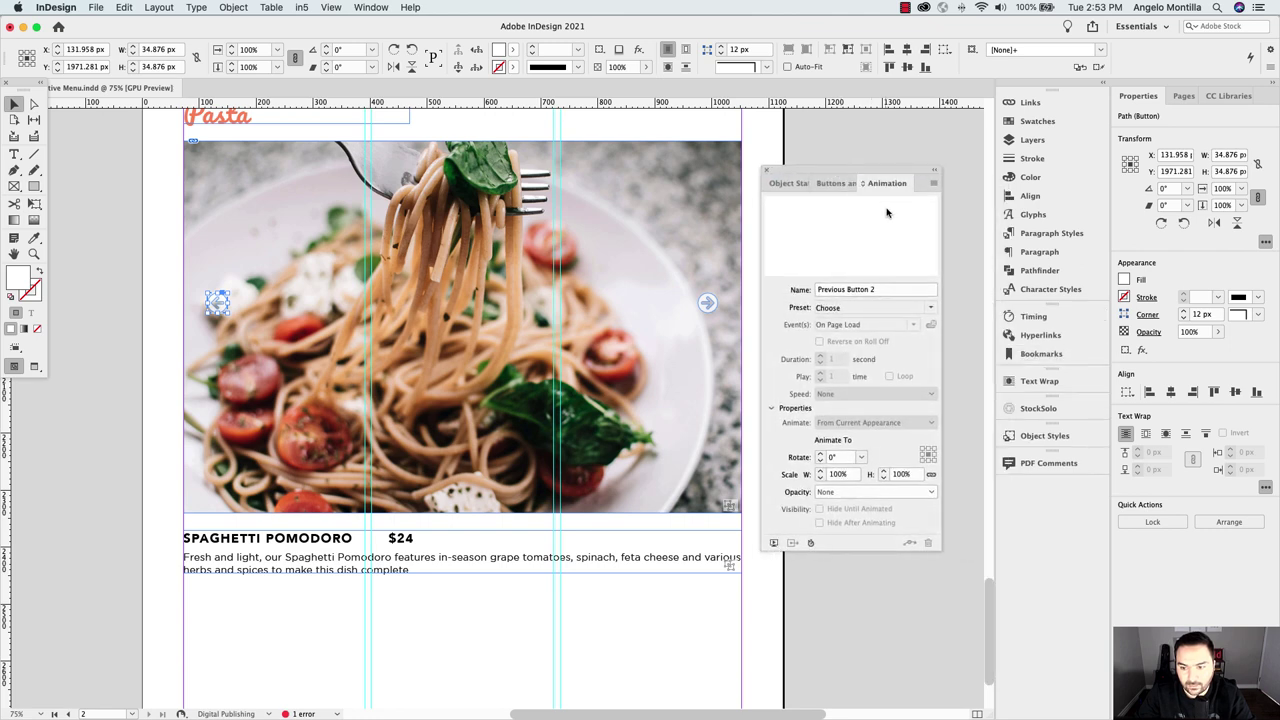
pyautogui.moveTo(814, 166); pyautogui.dragTo(834, 164)
# Select the spaghetti image inside the Pomodoro state of Pasta Menu Images and give it the Fade In animation preset
pyautogui.click(686, 244)
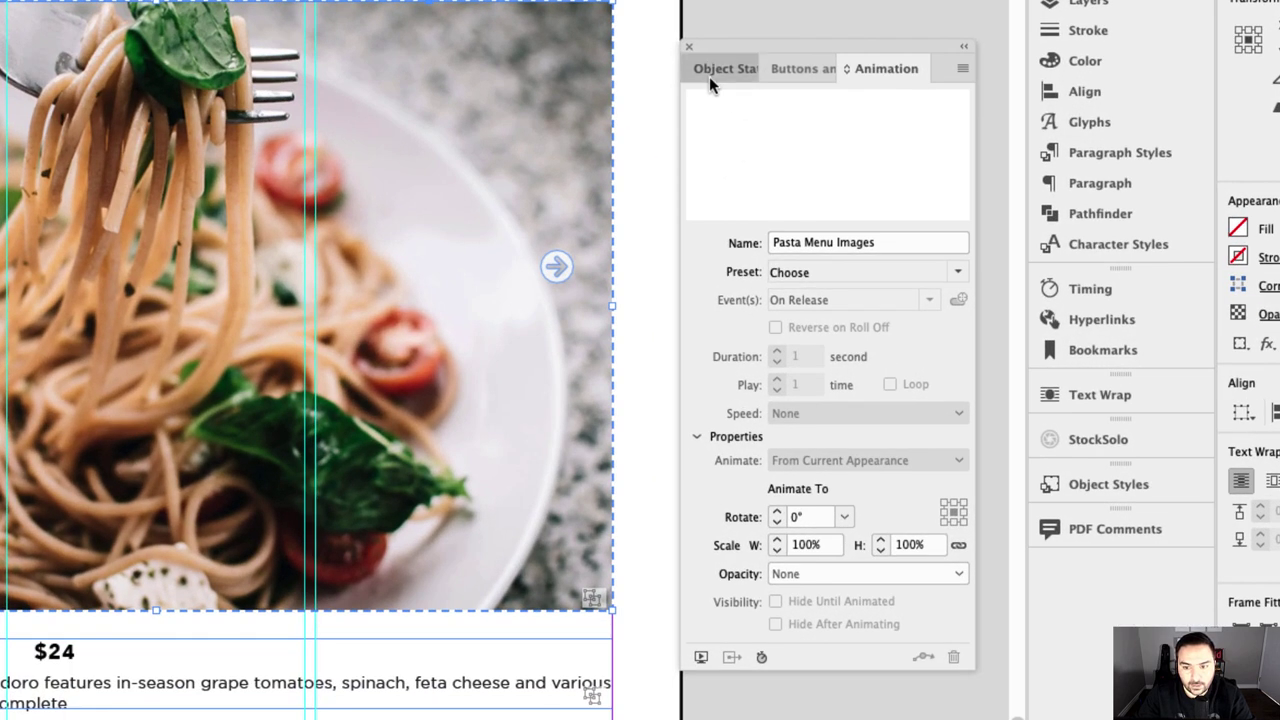
pyautogui.click(711, 70)
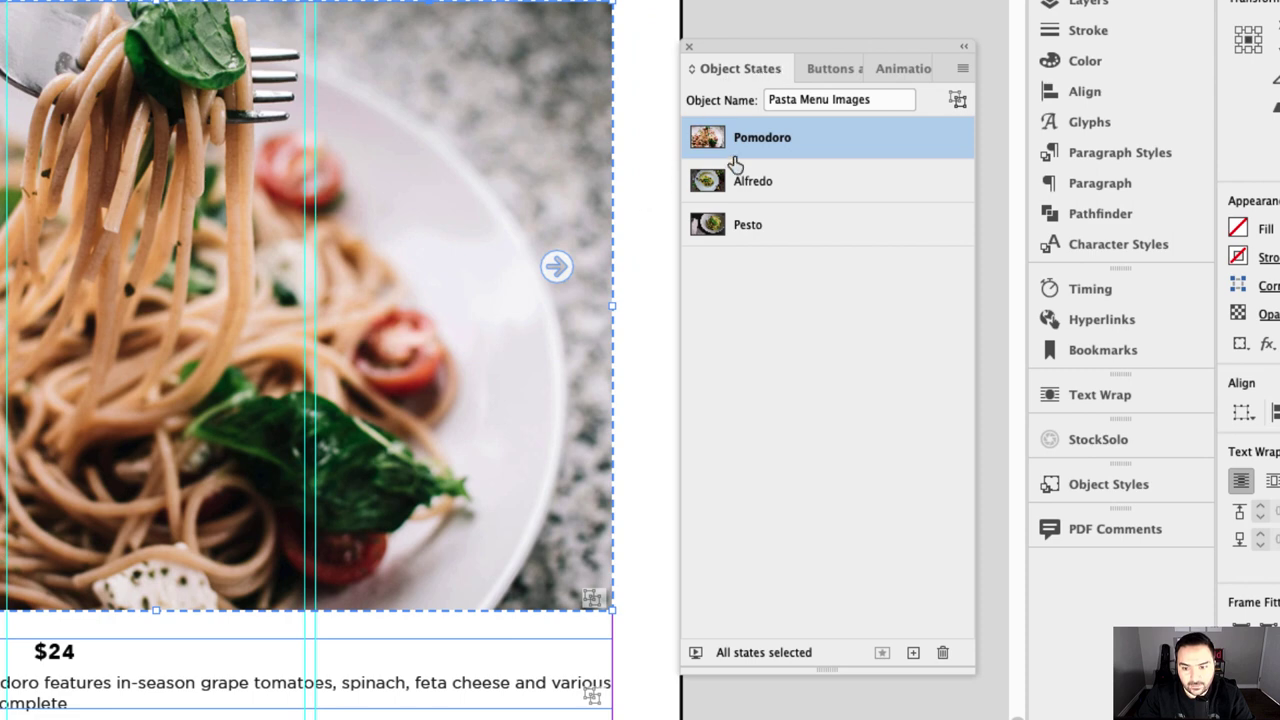
pyautogui.doubleClick(510, 164)
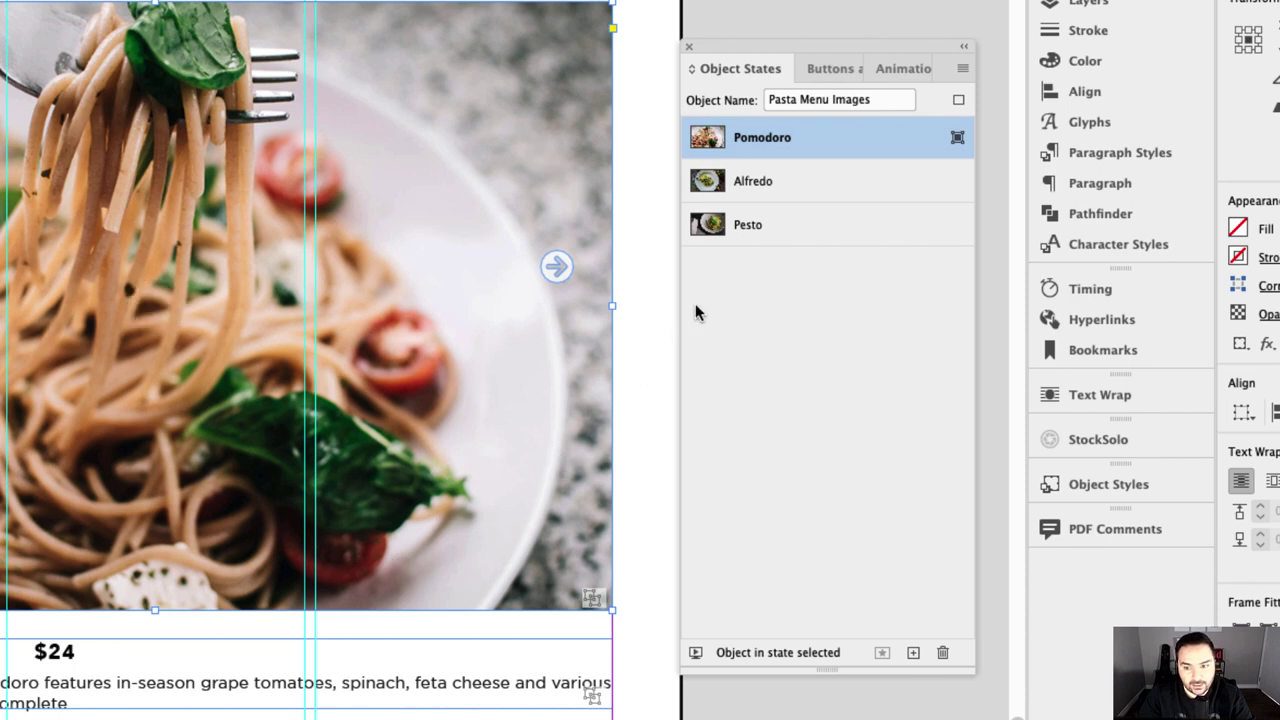
pyautogui.click(900, 70)
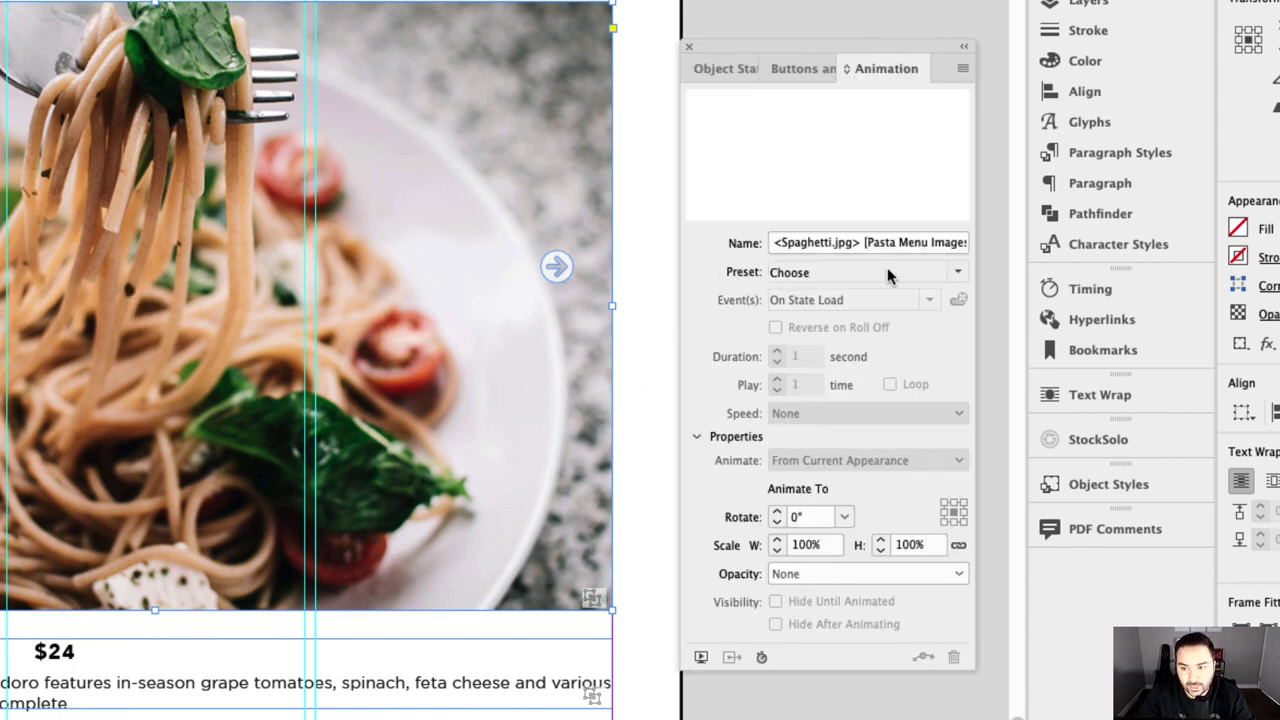
pyautogui.click(958, 274)
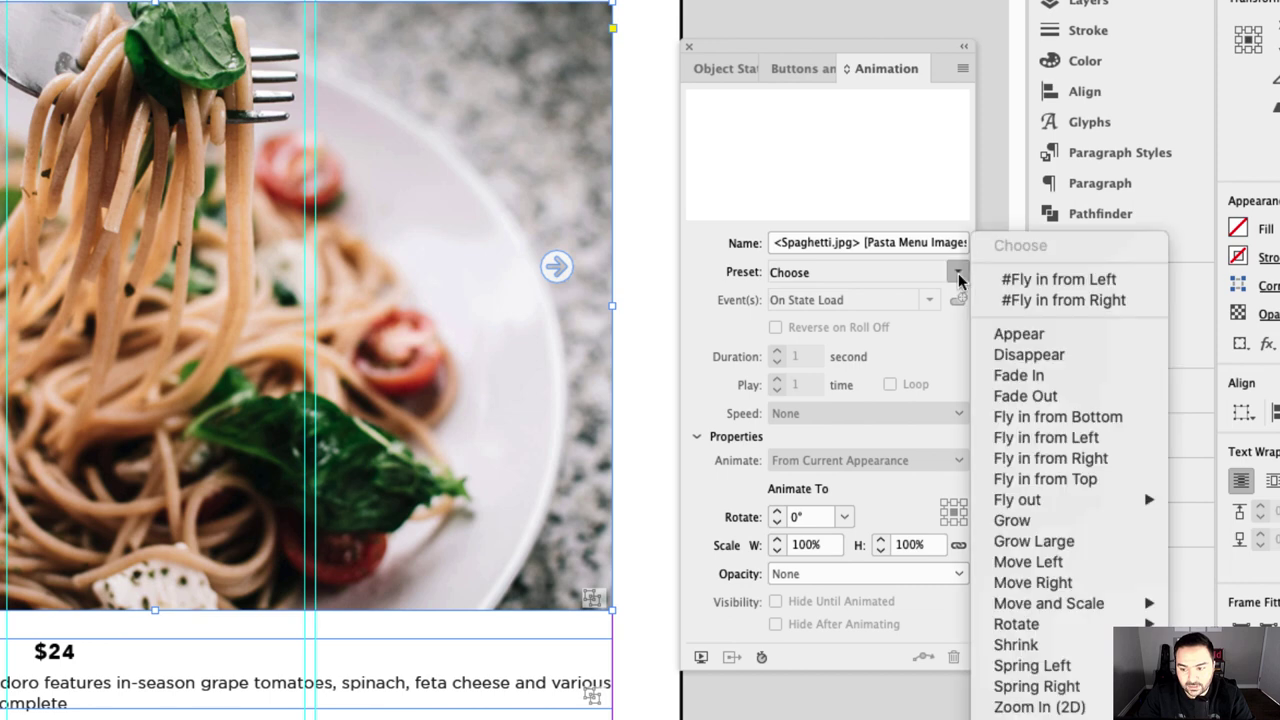
pyautogui.click(1020, 375)
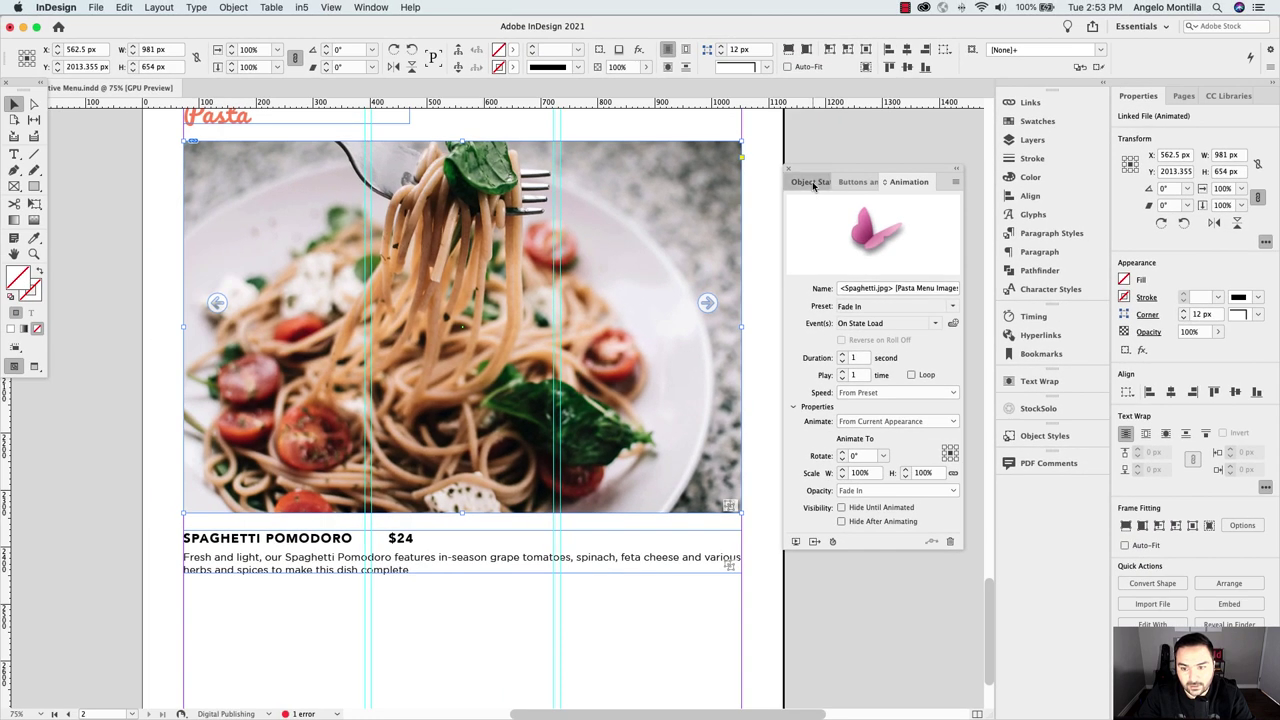
# Apply the Fade In animation preset to the image in the Alfredo state
pyautogui.click(804, 165)
pyautogui.click(828, 252)
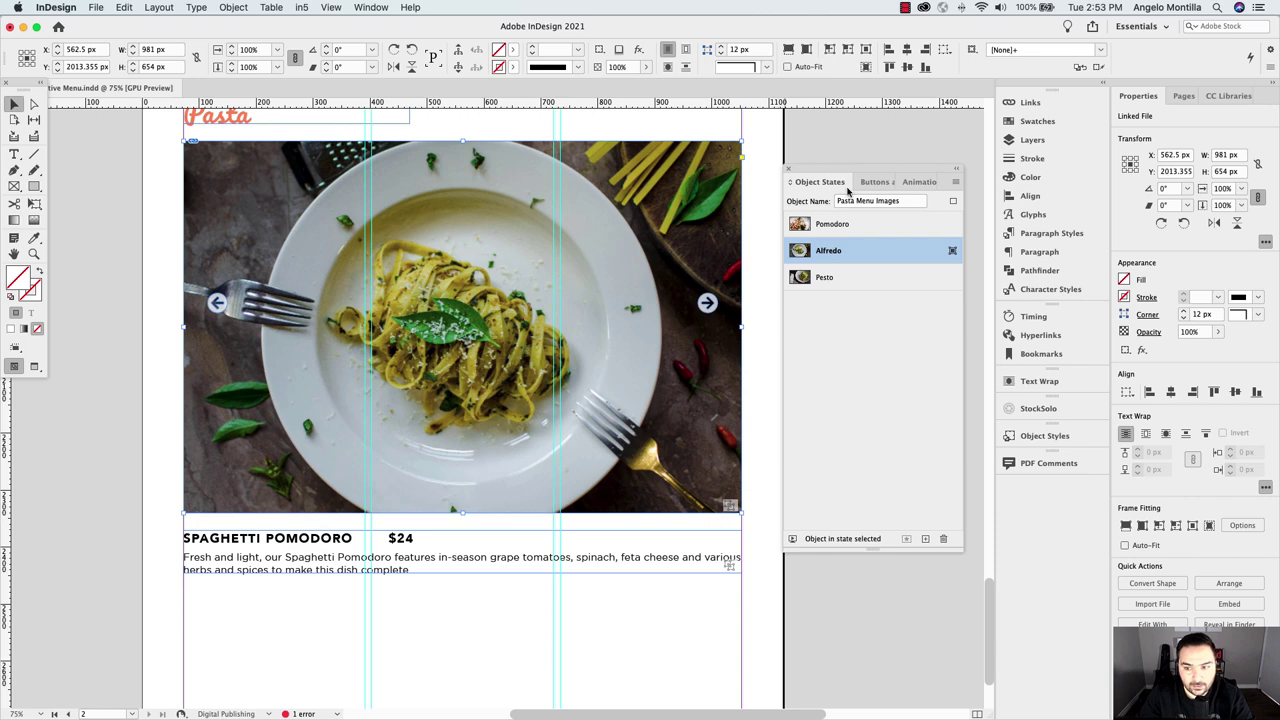
pyautogui.click(916, 183)
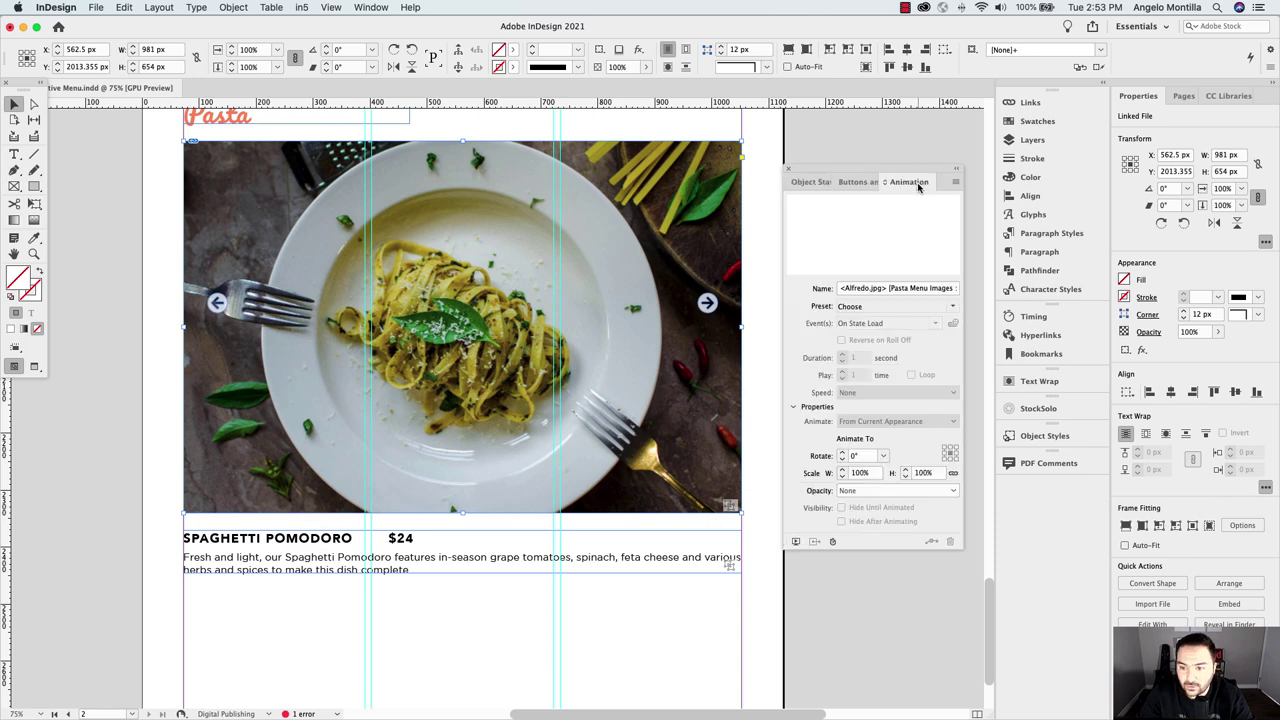
pyautogui.click(954, 309)
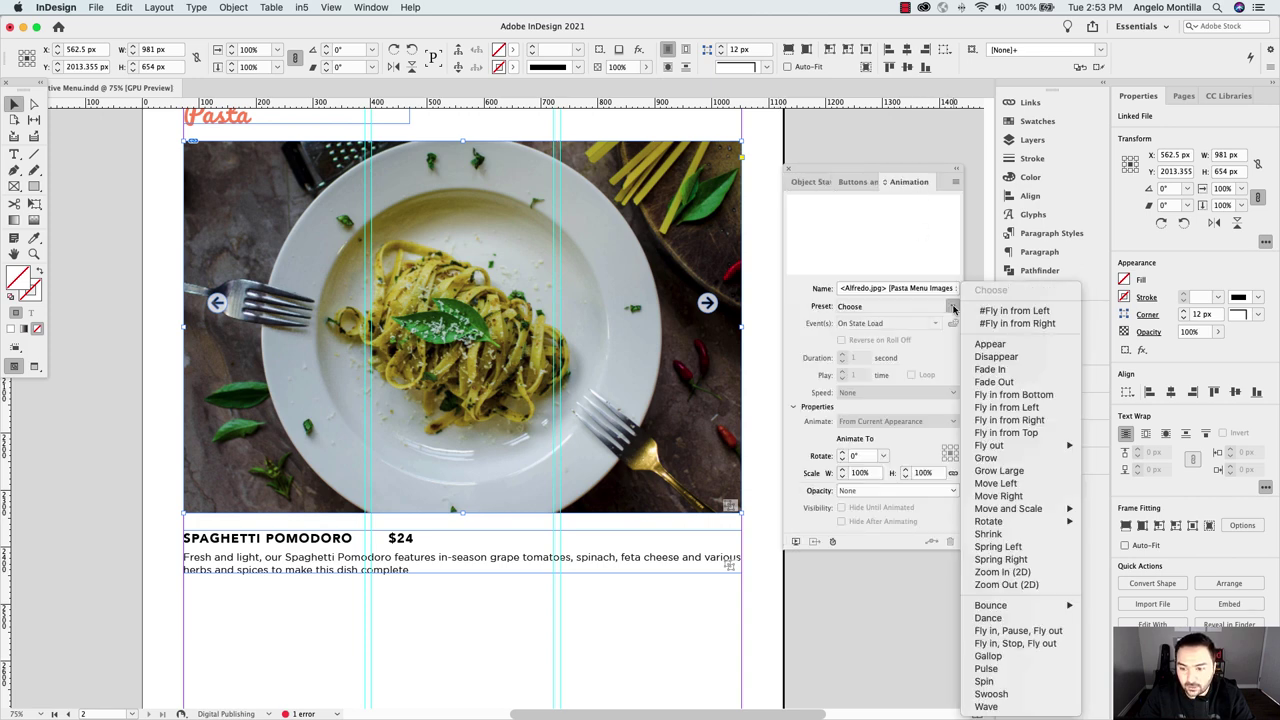
pyautogui.click(990, 370)
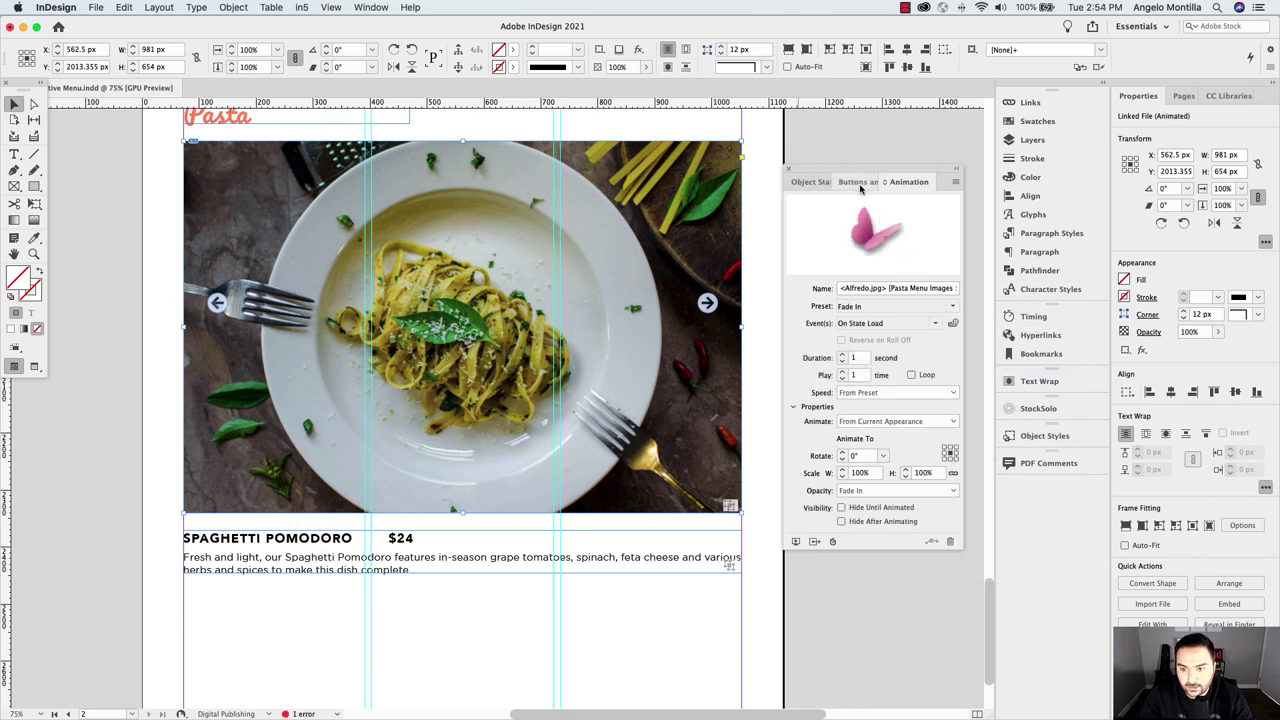
# Apply the Fade In animation preset to the image in the Pesto state
pyautogui.click(811, 182)
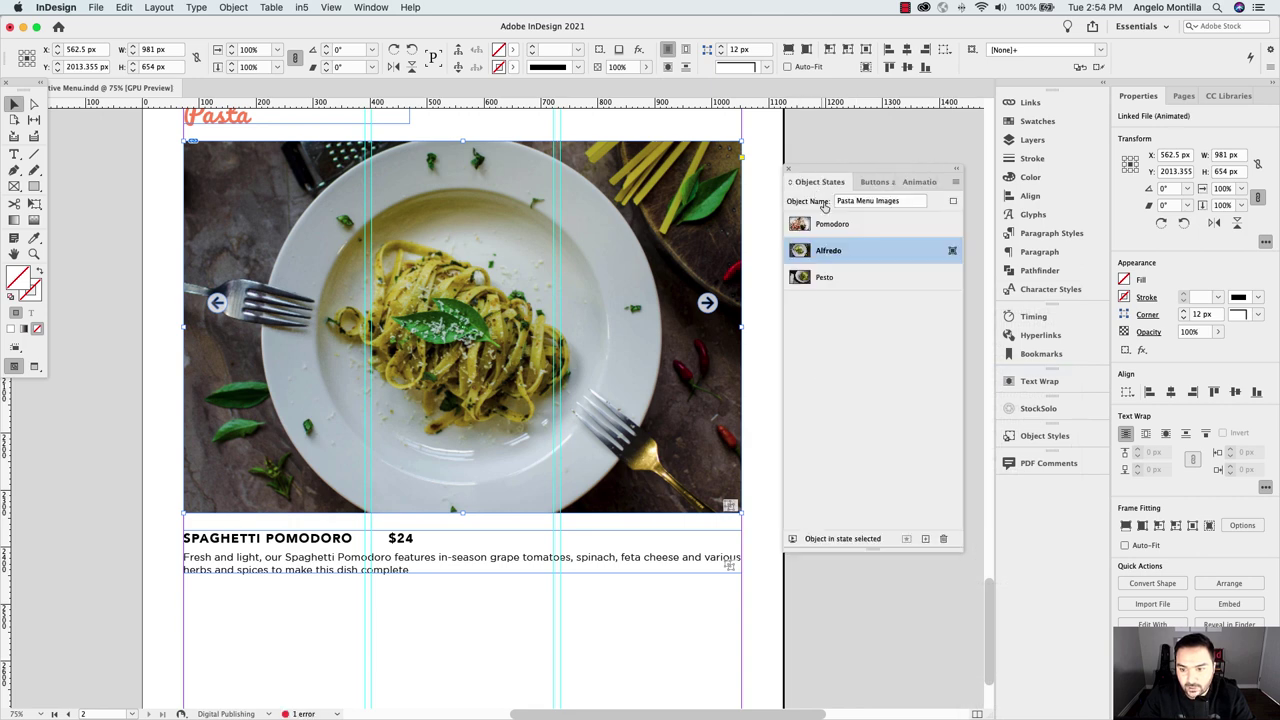
pyautogui.click(826, 278)
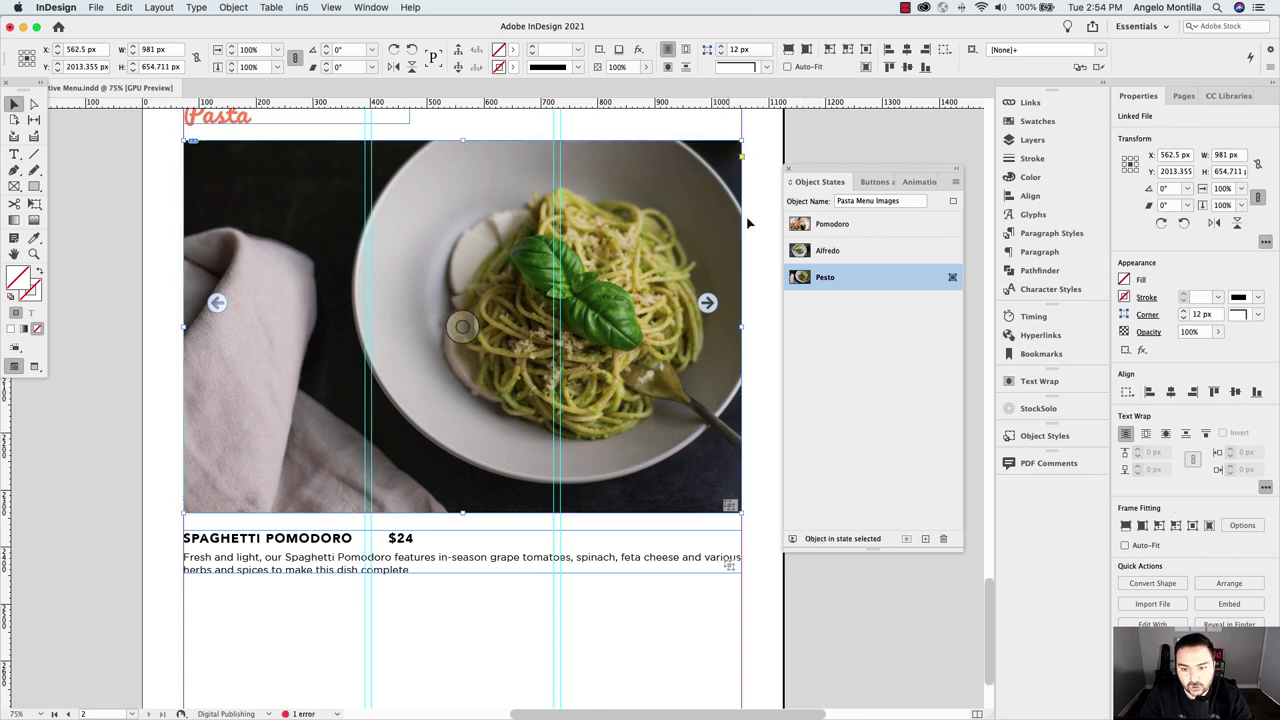
pyautogui.click(915, 182)
pyautogui.click(951, 307)
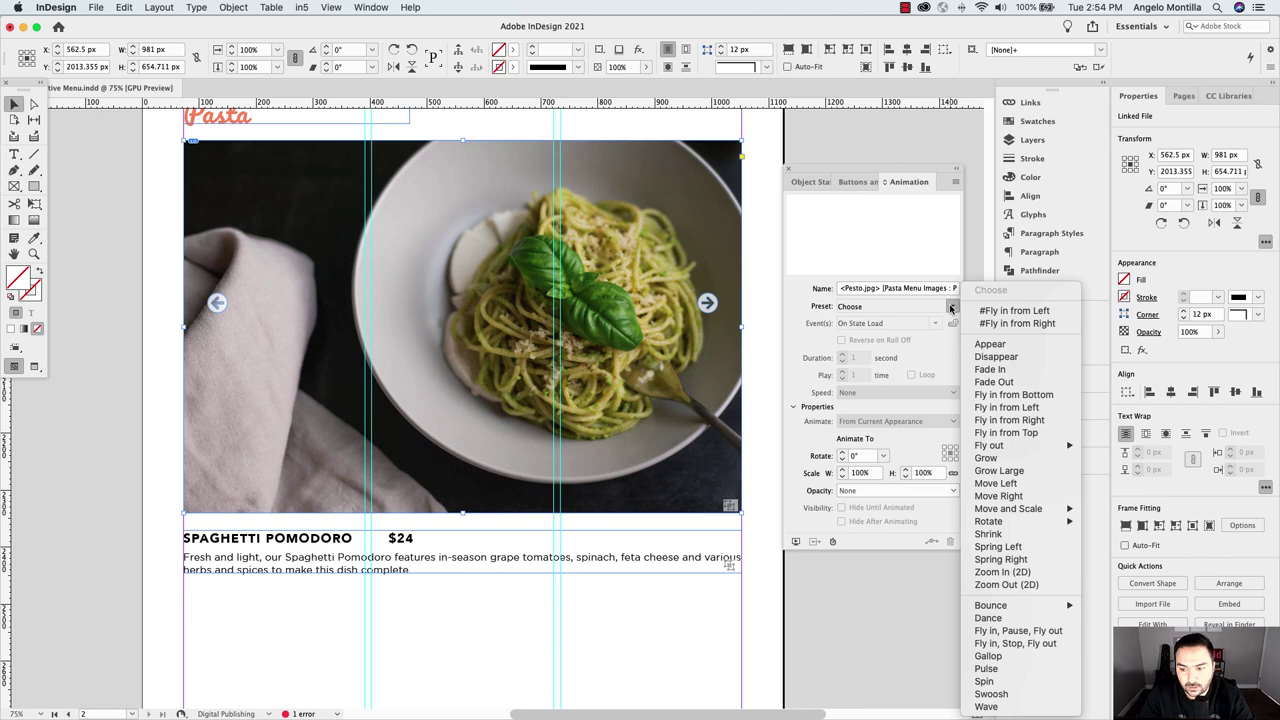
pyautogui.click(990, 370)
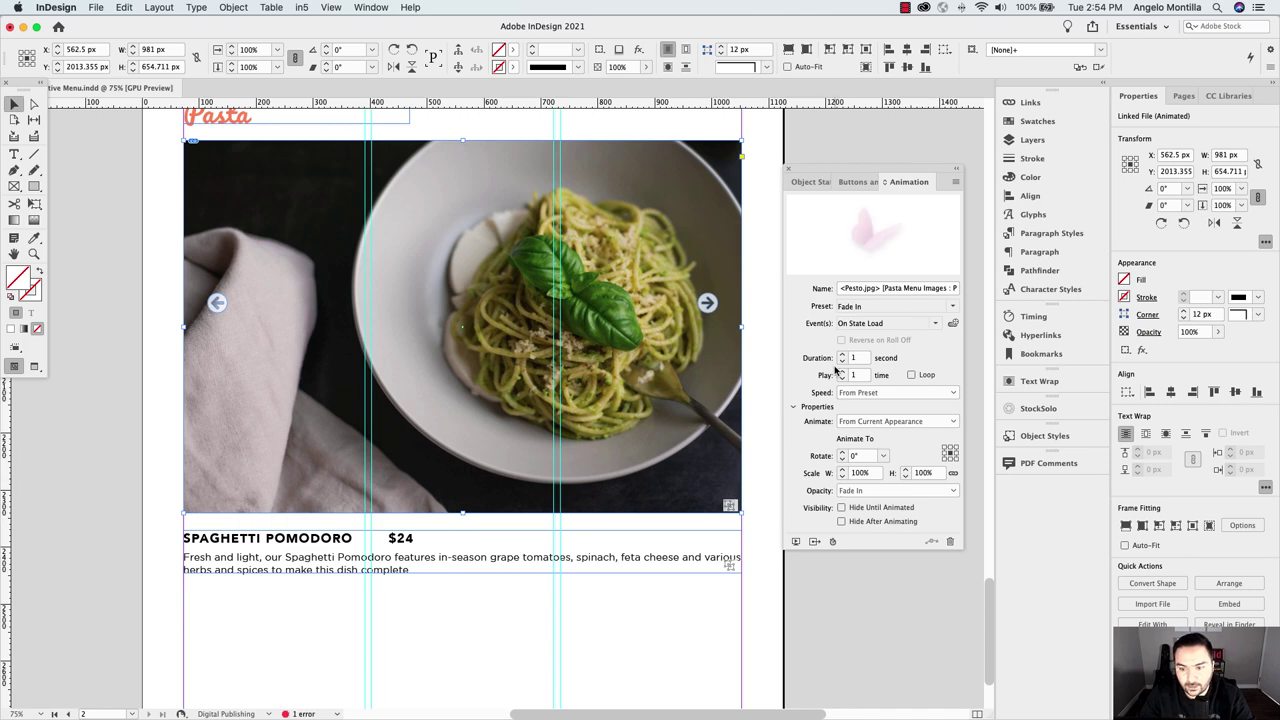
# Switch the pasta slideshow back to its Pomodoro state and check the page in the EPUB interactivity preview
pyautogui.click(805, 184)
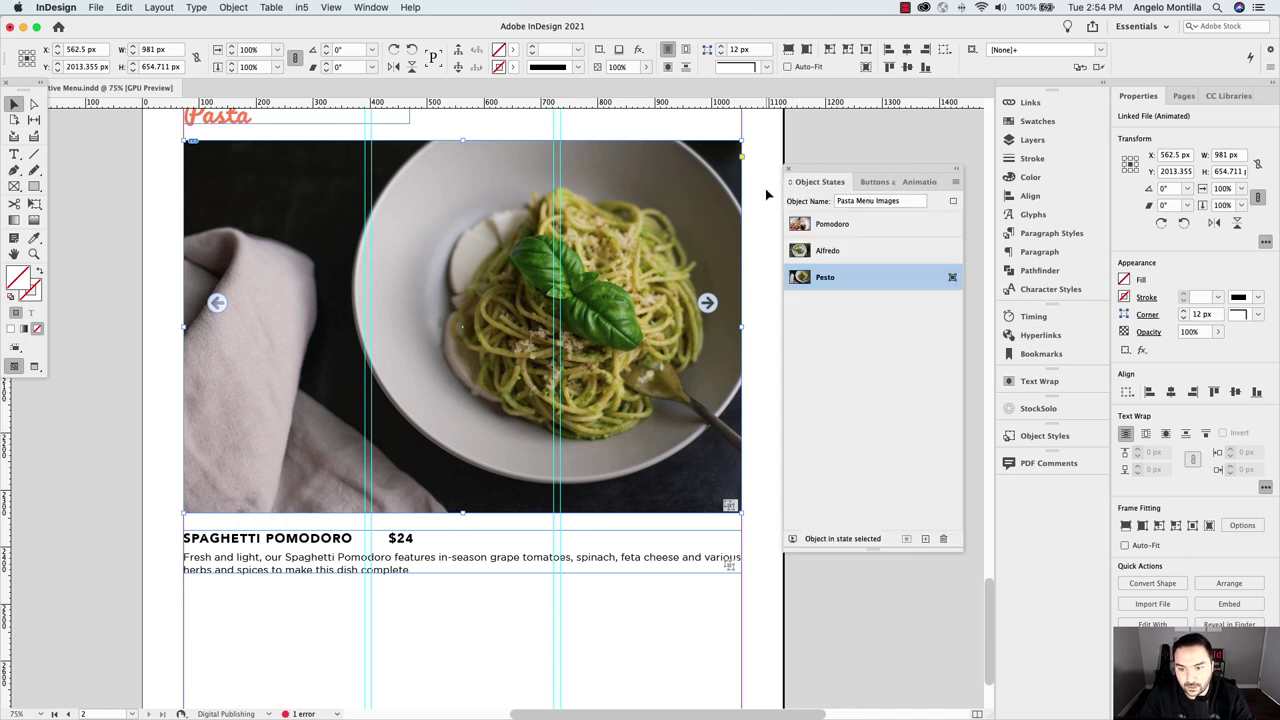
pyautogui.click(813, 224)
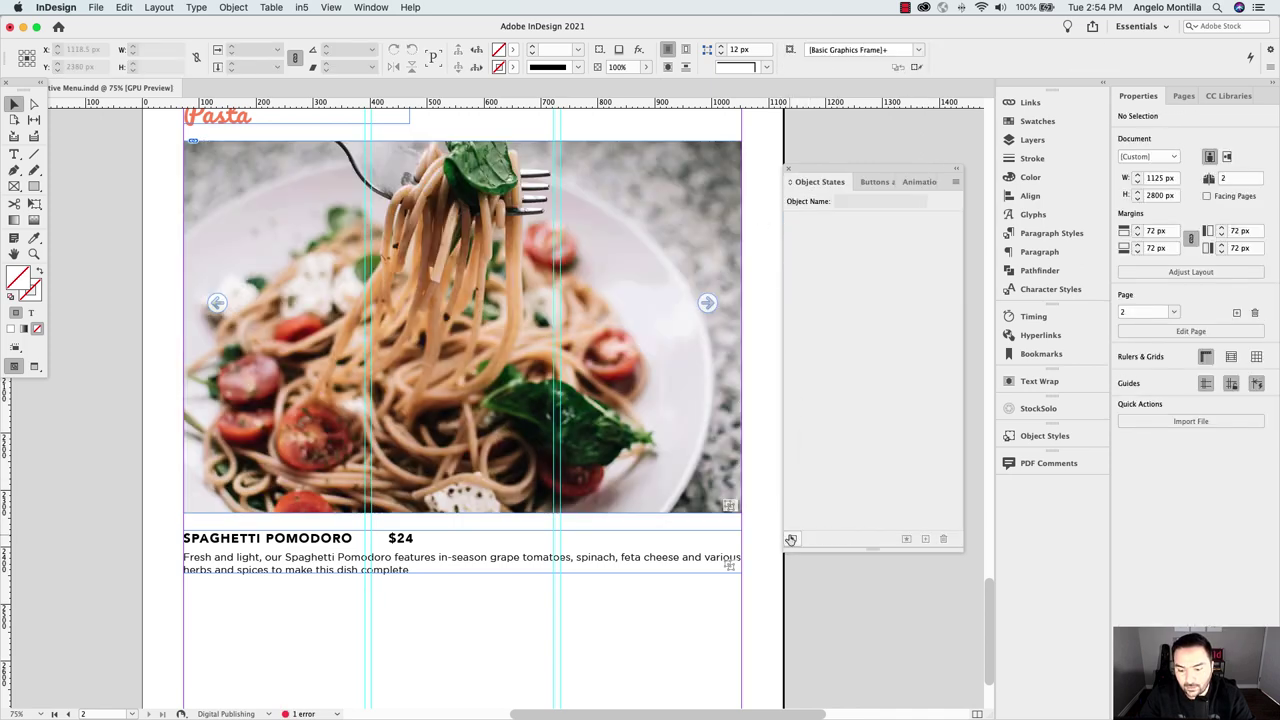
pyautogui.click(792, 539)
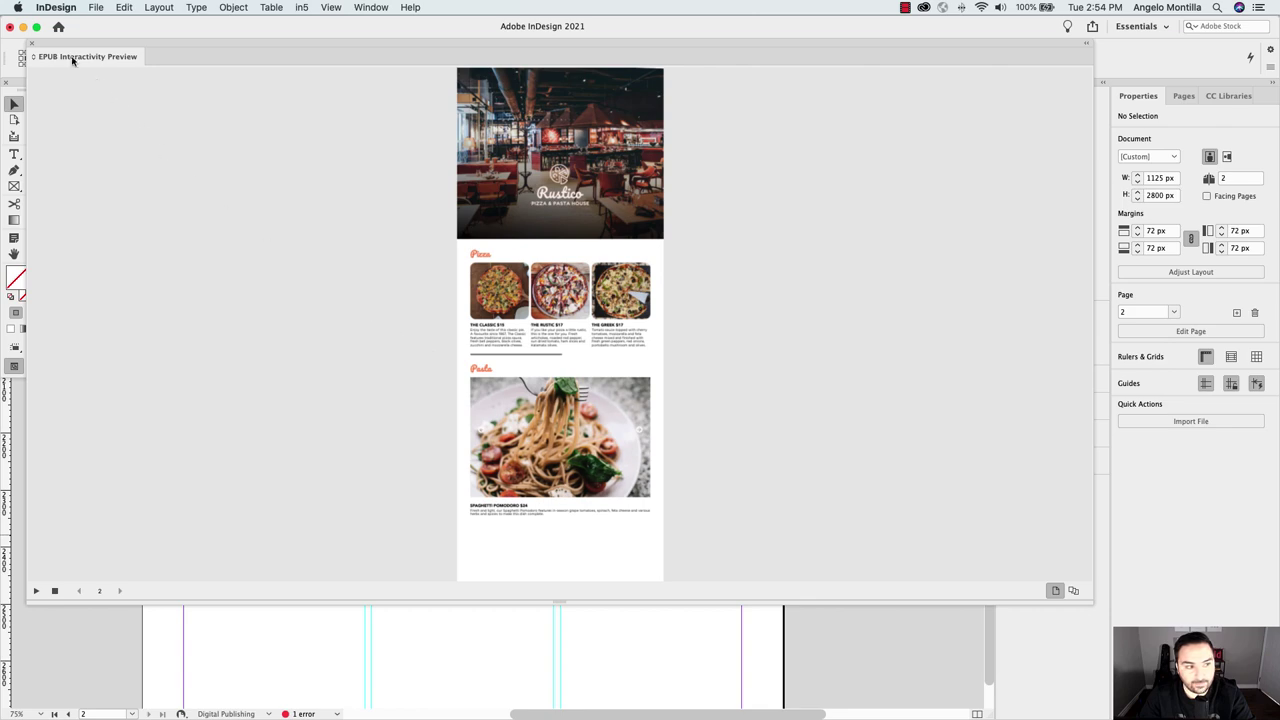
pyautogui.click(31, 50)
# Select all the menu content on the page and move it up together to a Y position of about 880 px
pyautogui.scroll(-2, 529, 395)
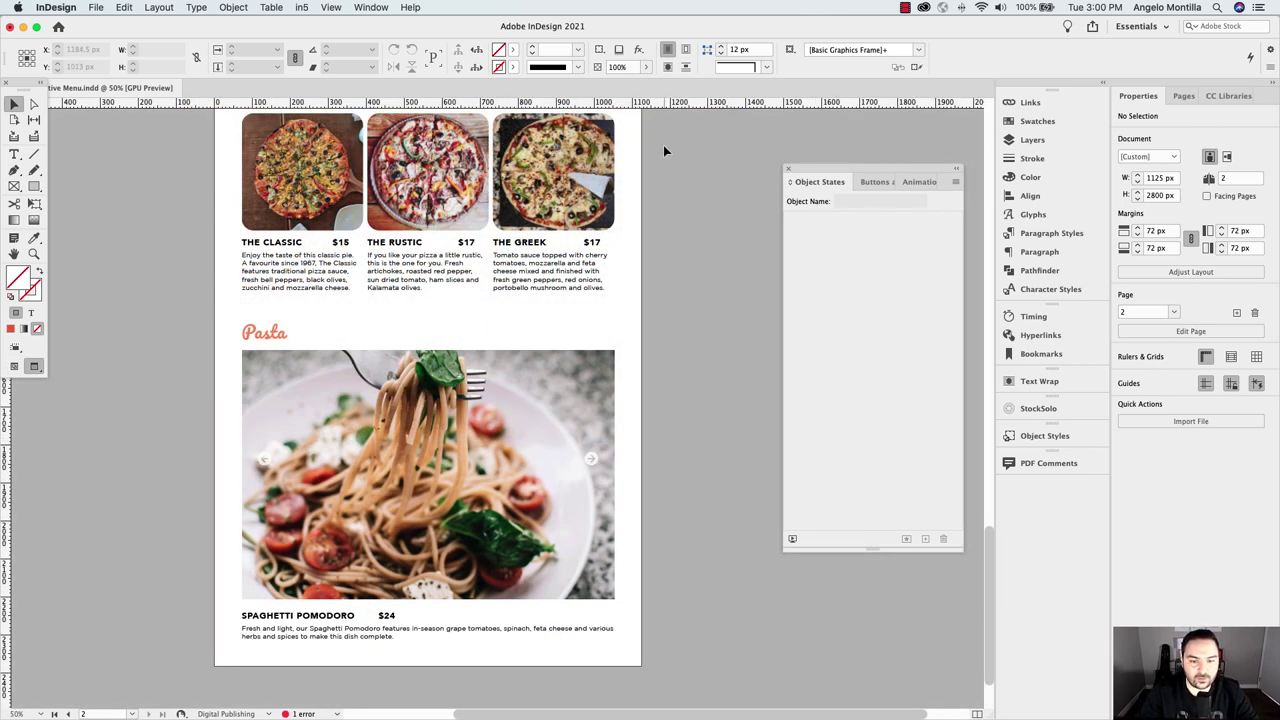
pyautogui.scroll(5, 680, 480)
pyautogui.scroll(-2, 684, 498)
pyautogui.scroll(-2, 462, 308)
pyautogui.scroll(4, 450, 350)
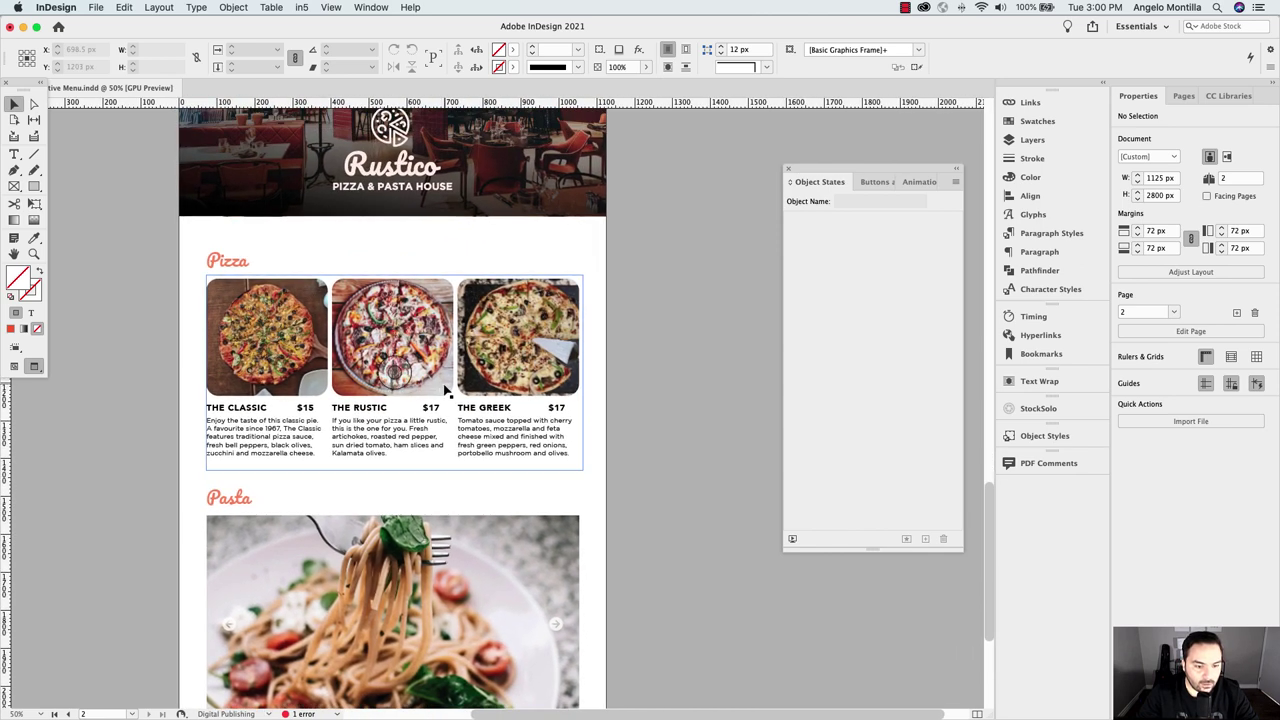
pyautogui.press('super+minus')
pyautogui.moveTo(366, 263); pyautogui.dragTo(655, 629)
pyautogui.moveTo(552, 592); pyautogui.dragTo(549, 538)
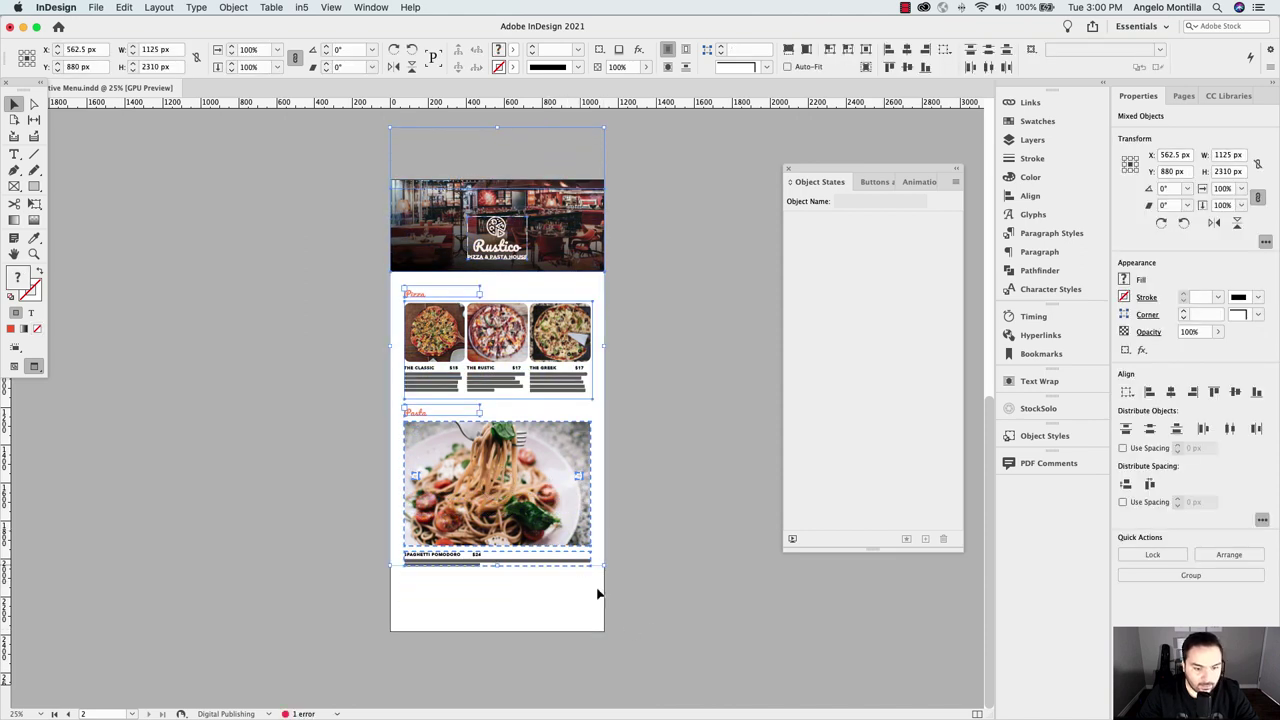
pyautogui.click(492, 603)
# Duplicate the Pasta heading into the empty space below the Spaghetti Pomodoro description, at a Y position of about 2149 px
pyautogui.moveTo(420, 414); pyautogui.dragTo(429, 611)
pyautogui.press('super+equal')
pyautogui.press('super+equal')
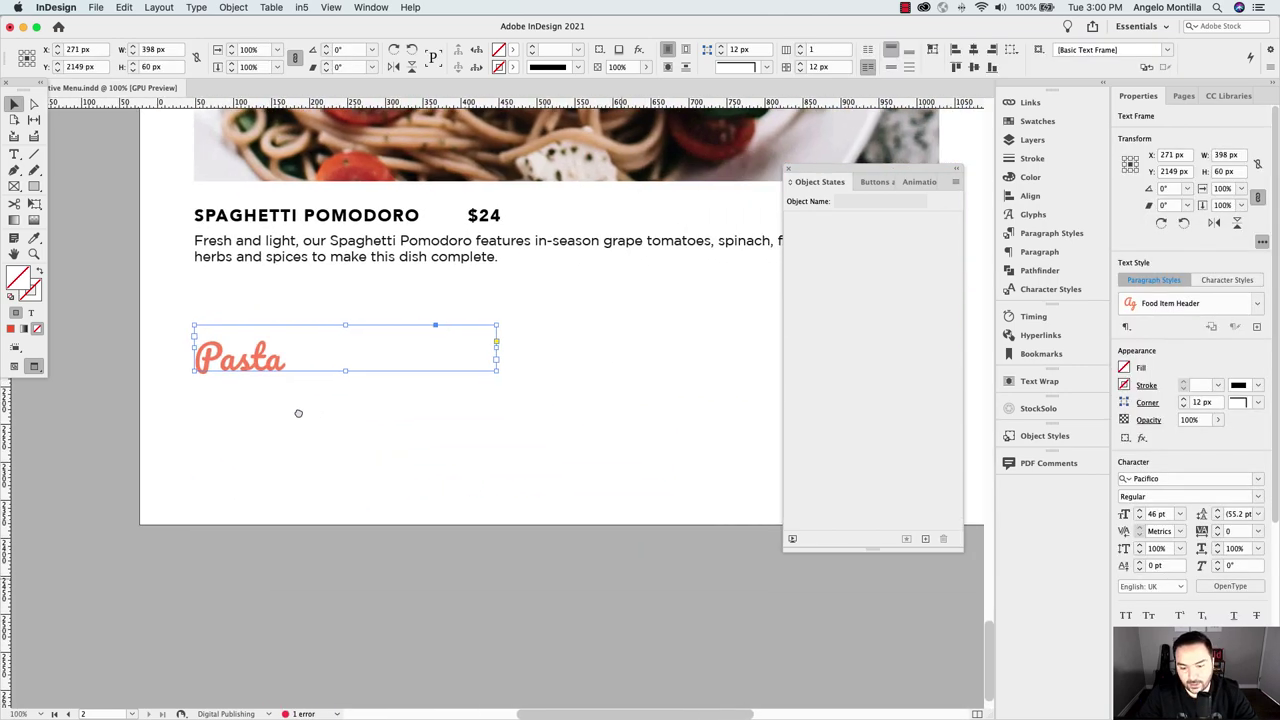
# Change the duplicated heading's text to Gelato and move it up to a Y position of about 2095 px
pyautogui.doubleClick(186, 362)
pyautogui.moveTo(186, 362); pyautogui.dragTo(118, 363)
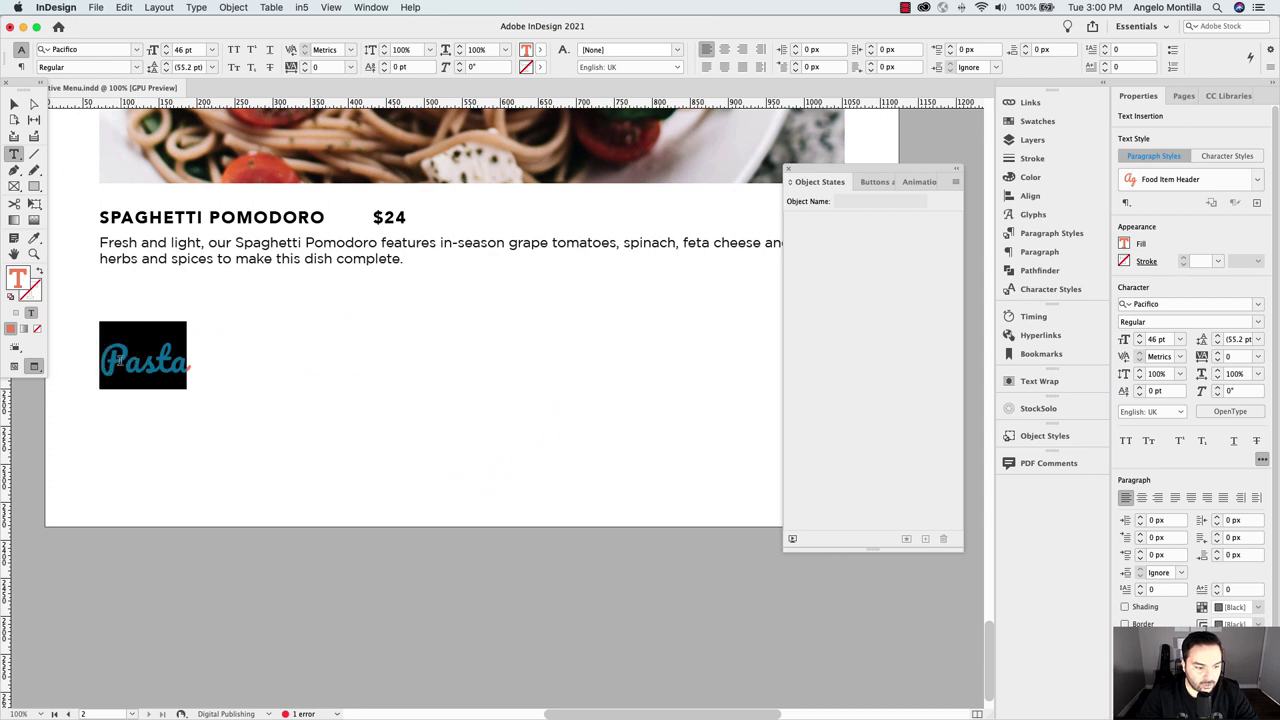
pyautogui.write('Gelato')
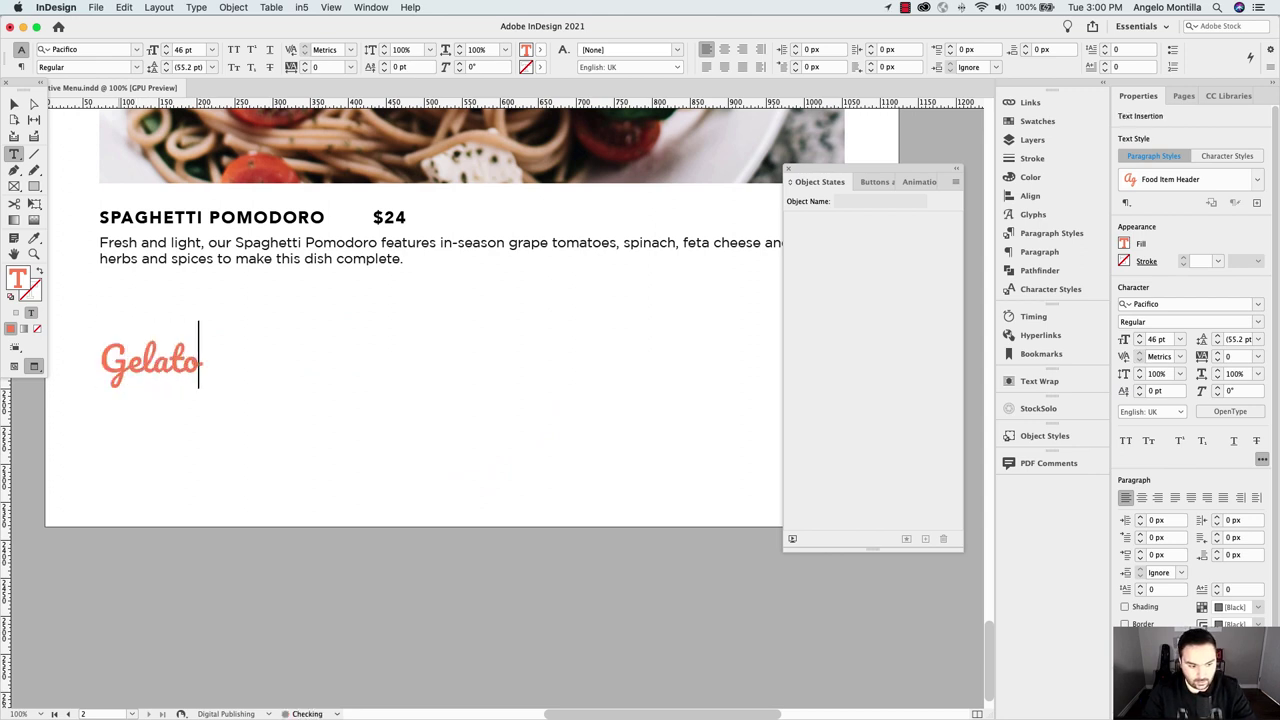
pyautogui.click(14, 104)
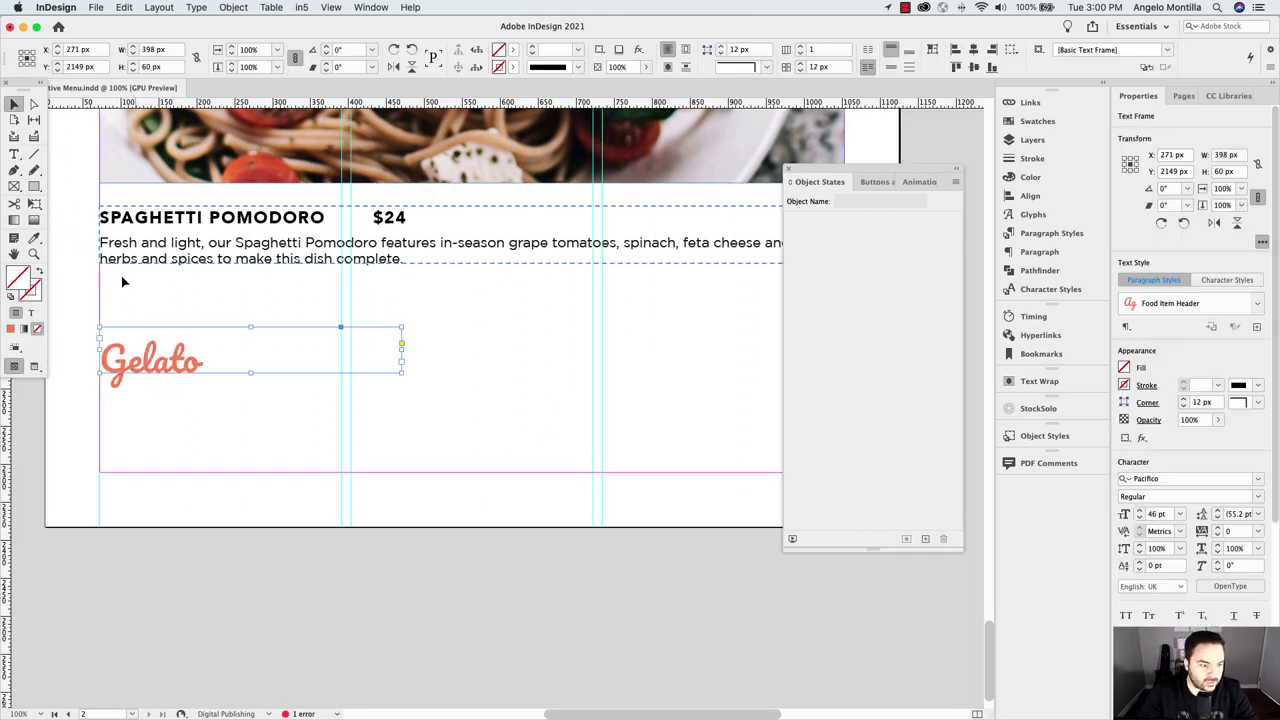
pyautogui.moveTo(169, 368); pyautogui.dragTo(178, 322)
# Select the Pizza heading with the scrolling pizza frame and nudge both up to a Y position of about 815 px
pyautogui.press('super+minus')
pyautogui.press('super+minus')
pyautogui.press('super+minus')
pyautogui.press('super+minus')
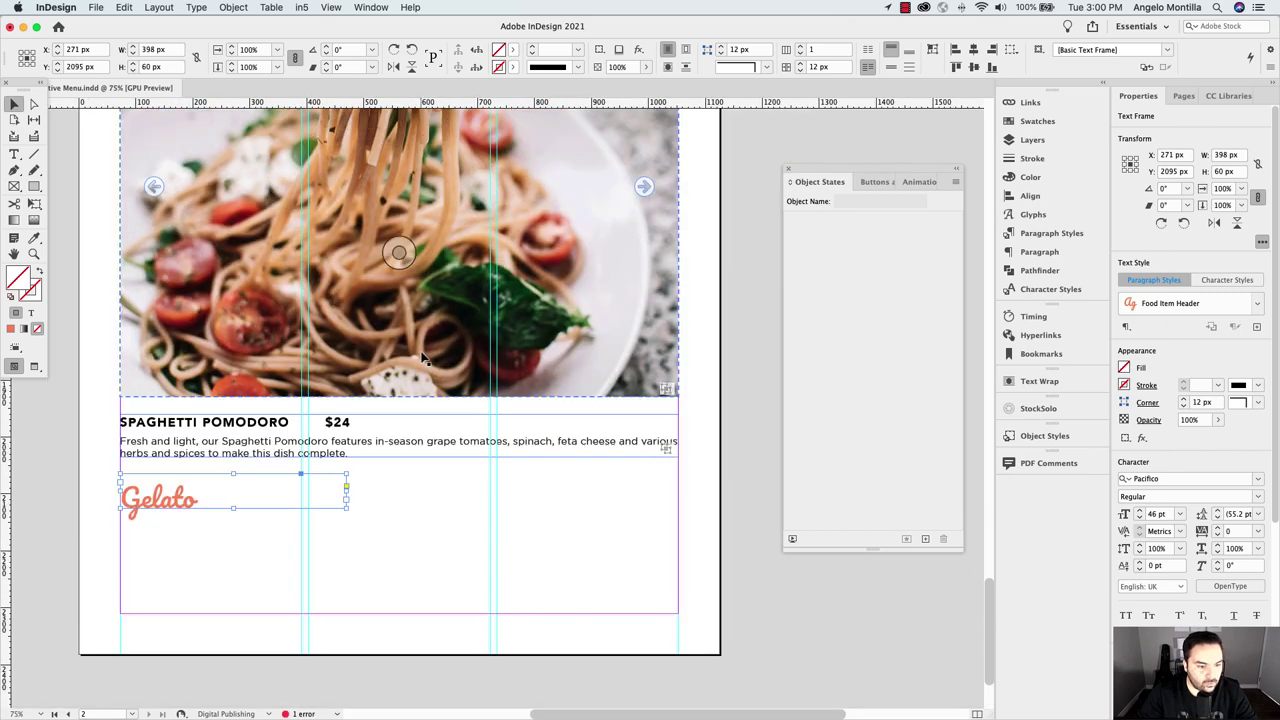
pyautogui.scroll(2, 426, 364)
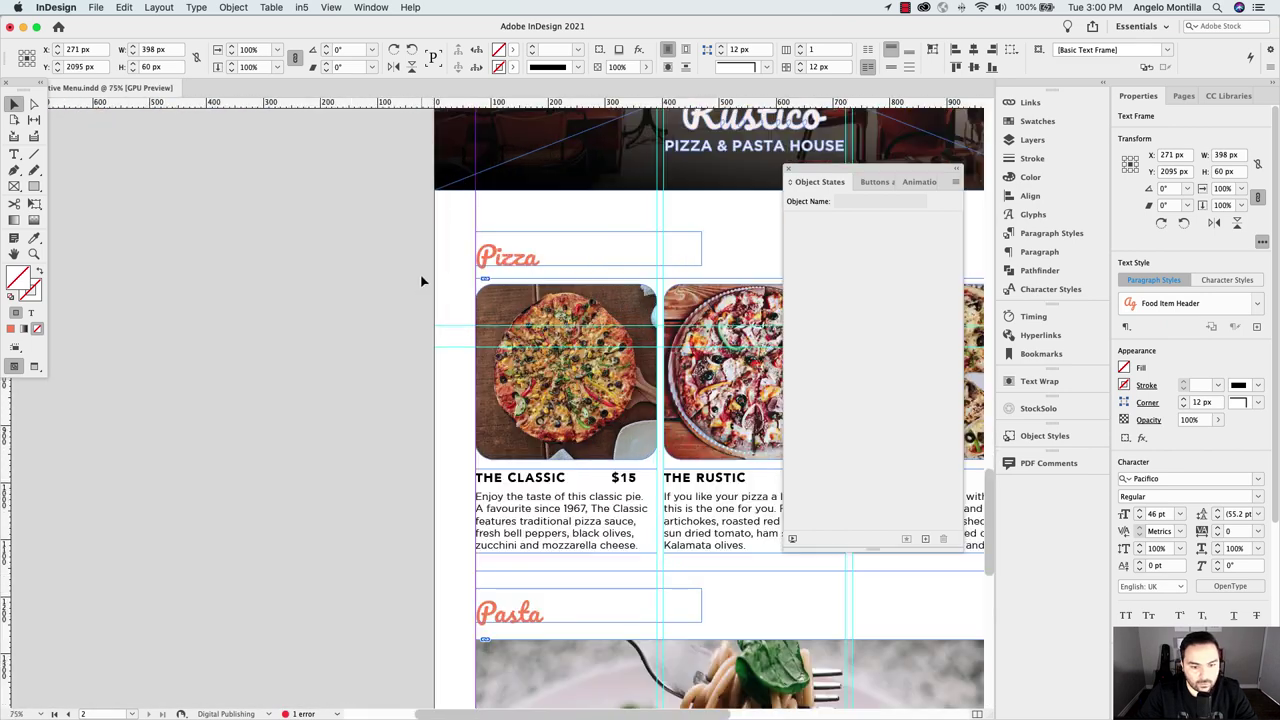
pyautogui.click(728, 425)
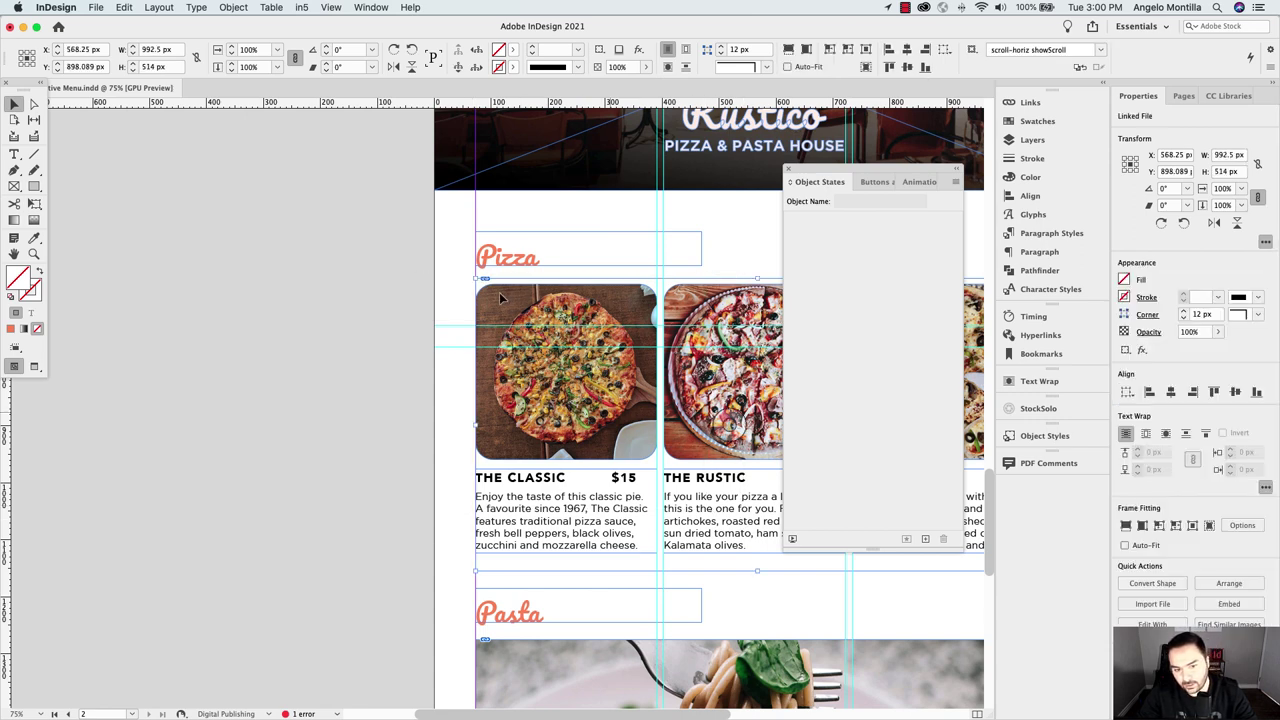
pyautogui.moveTo(643, 420); pyautogui.dragTo(768, 560)
pyautogui.hotkey('shift', 'Up')
pyautogui.hotkey('shift', 'Up')
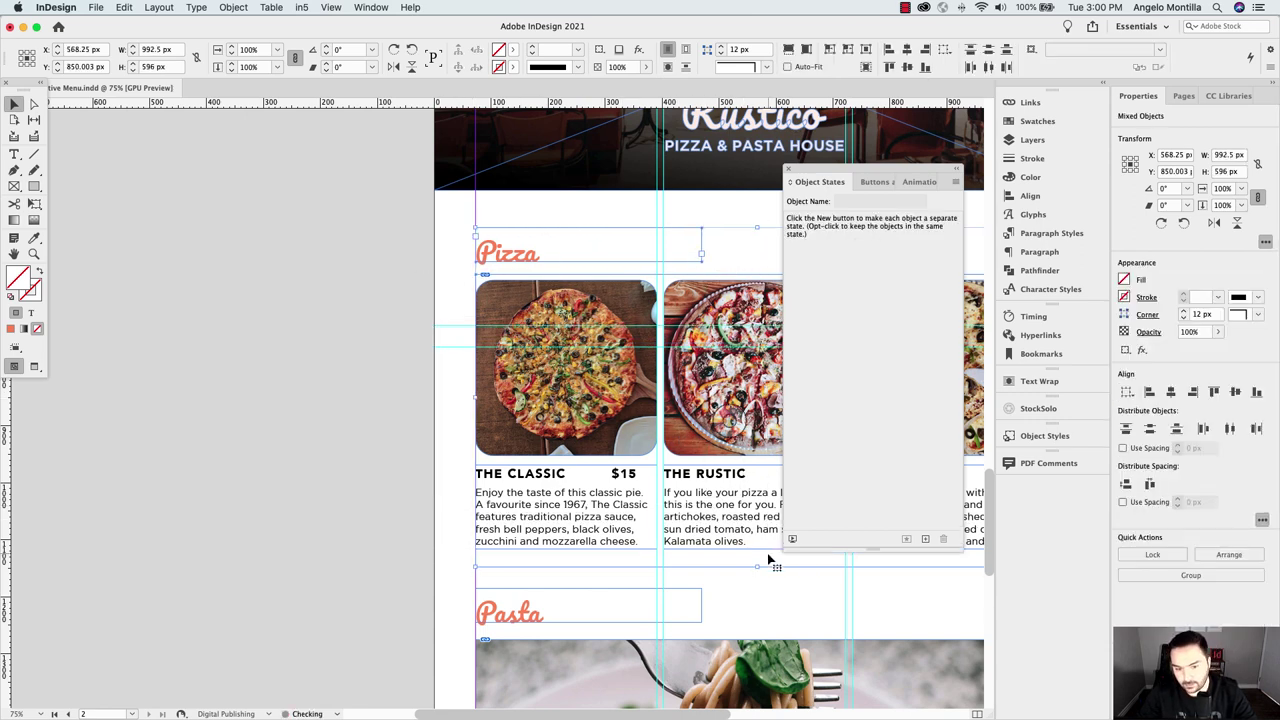
pyautogui.hotkey('shift', 'Up')
pyautogui.hotkey('shift', 'Up')
# Select the Pasta heading with its slideshow, arrows and description and nudge them up together to a Y position of about 1560 px
pyautogui.scroll(-10, 768, 560)
pyautogui.hscroll(8, 768, 560)
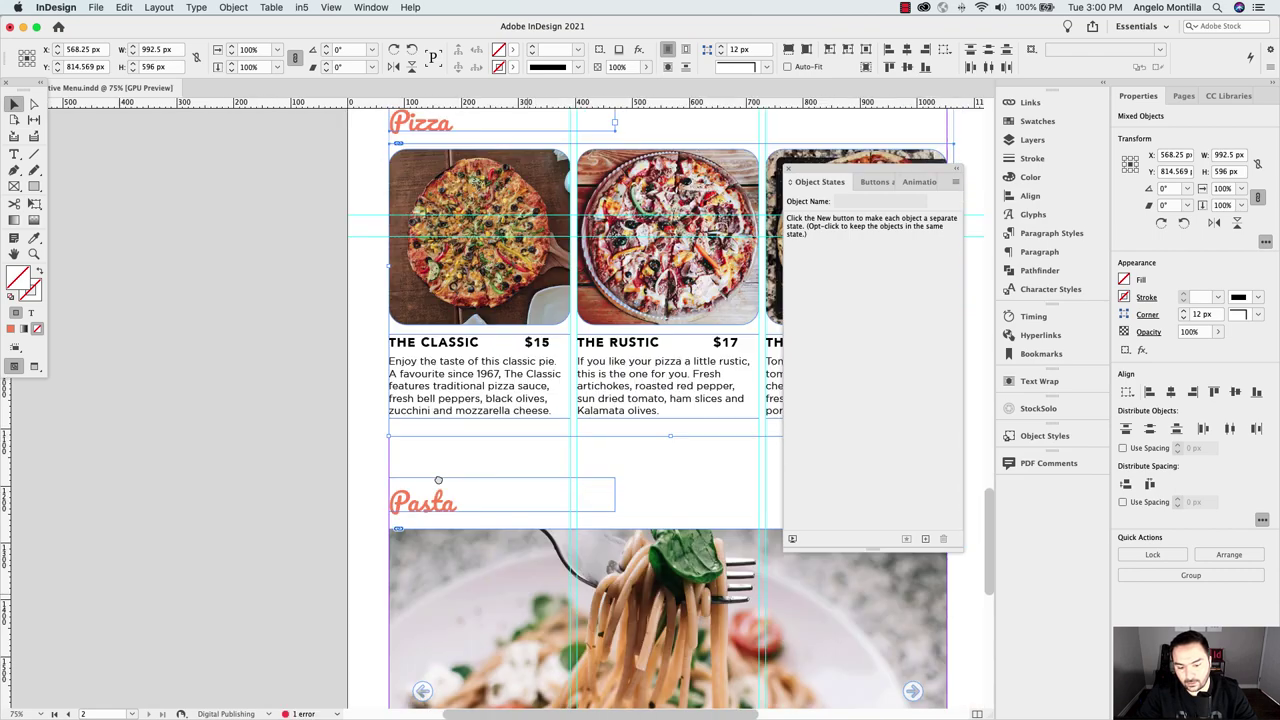
pyautogui.moveTo(435, 457); pyautogui.dragTo(750, 665)
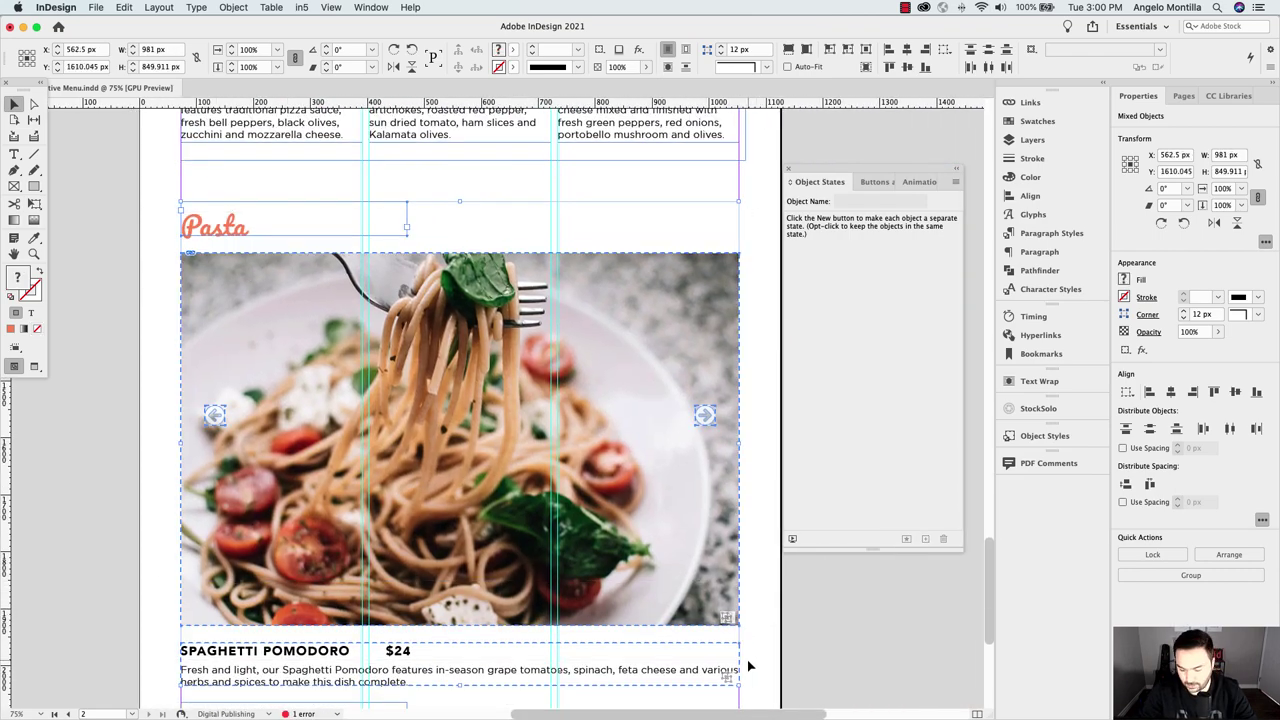
pyautogui.hotkey('shift', 'Up')
pyautogui.hotkey('shift', 'Up')
pyautogui.hotkey('shift', 'Up')
pyautogui.hotkey('shift', 'Up')
pyautogui.hotkey('shift', 'Up')
pyautogui.hotkey('shift', 'Up')
pyautogui.hotkey('shift', 'Up')
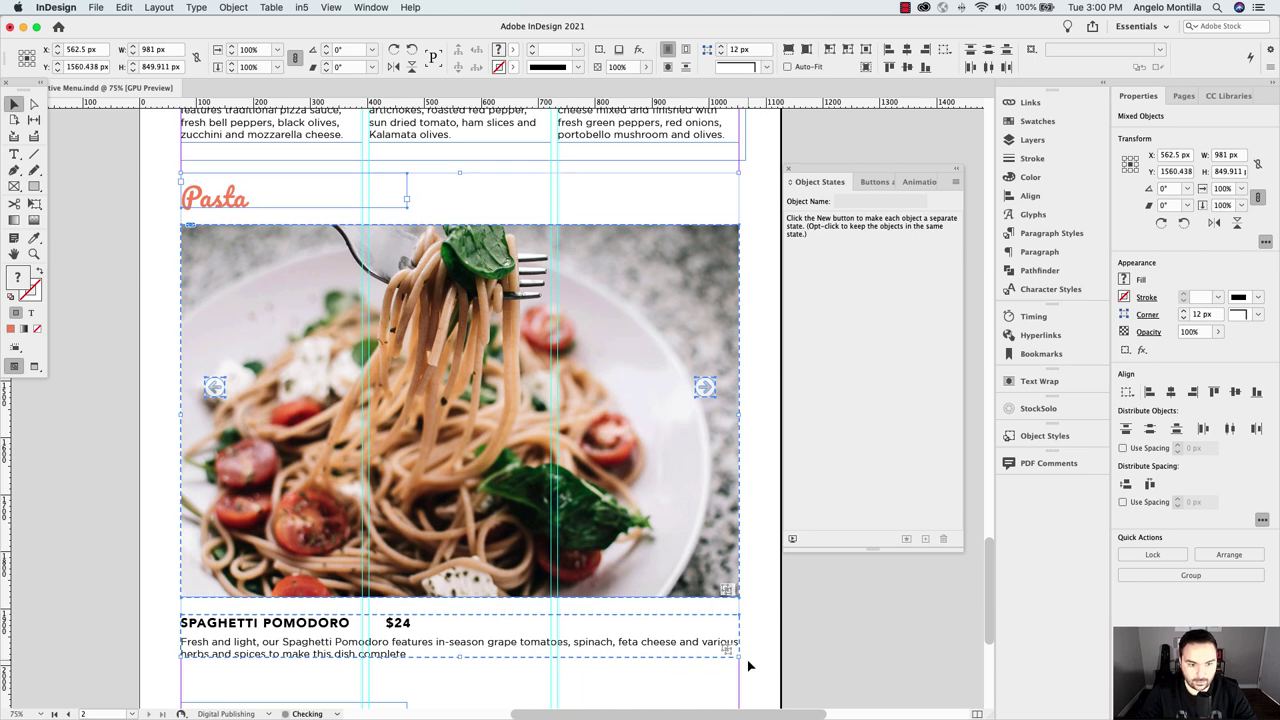
# Move the Gelato heading up closer to the Spaghetti Pomodoro description
pyautogui.scroll(-5, 748, 665)
pyautogui.hscroll(2, 748, 665)
pyautogui.click(240, 385)
pyautogui.moveTo(231, 400); pyautogui.dragTo(230, 372)
pyautogui.click(237, 420)
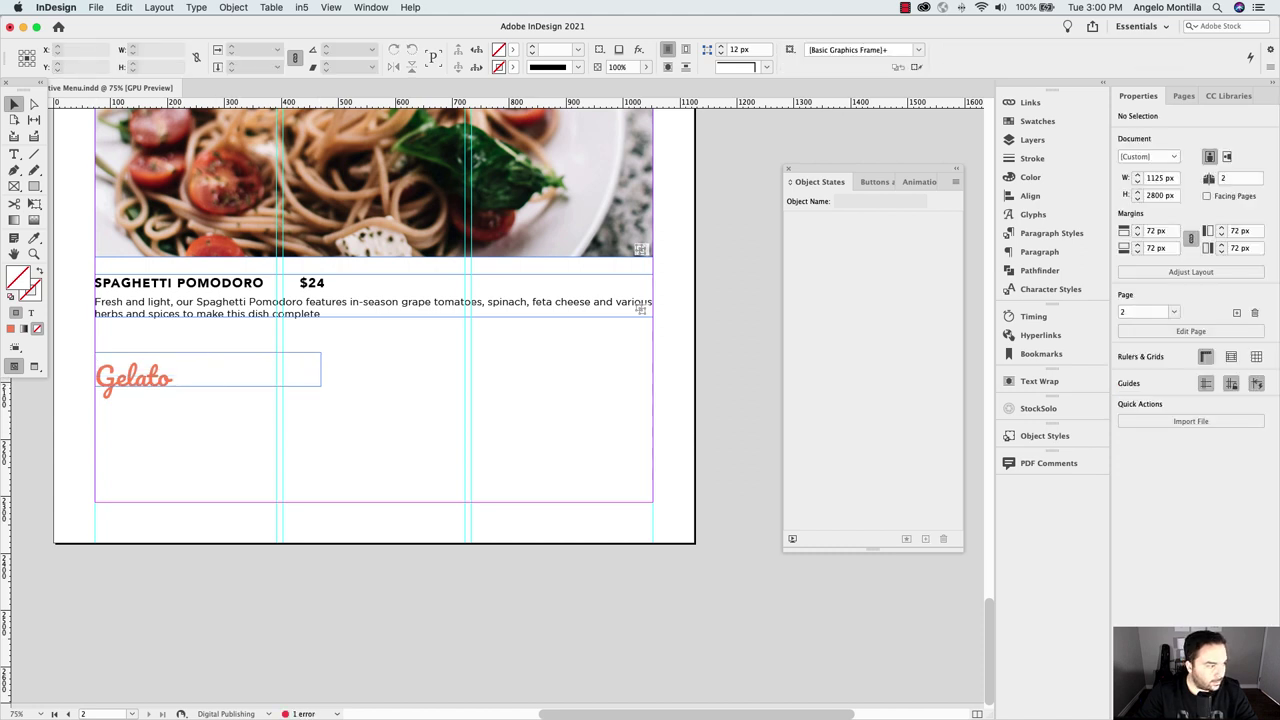
# Place the gelato scoops image between the margins below the Gelato heading, cropped to about 981 by 223 px, and preview the page
pyautogui.moveTo(0, 342); pyautogui.dragTo(213, 443)
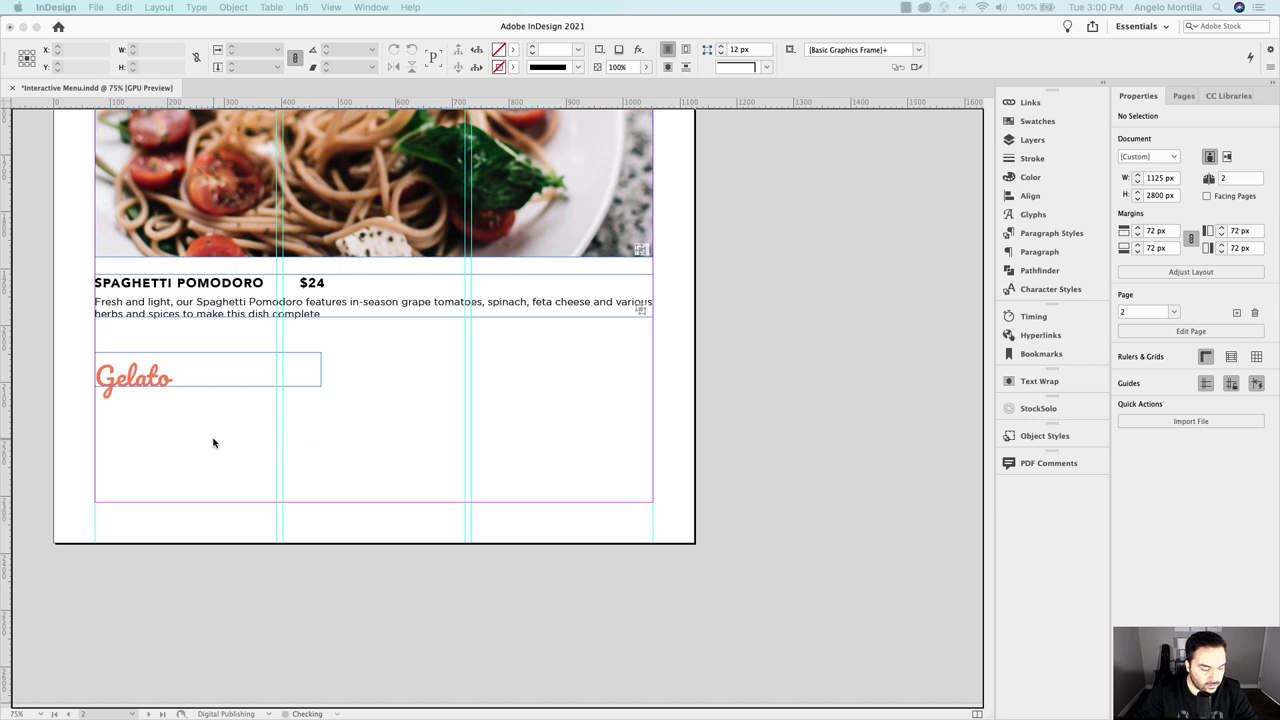
pyautogui.moveTo(95, 406); pyautogui.dragTo(651, 516)
pyautogui.moveTo(375, 549); pyautogui.dragTo(376, 531)
pyautogui.click(367, 562)
pyautogui.press('w')
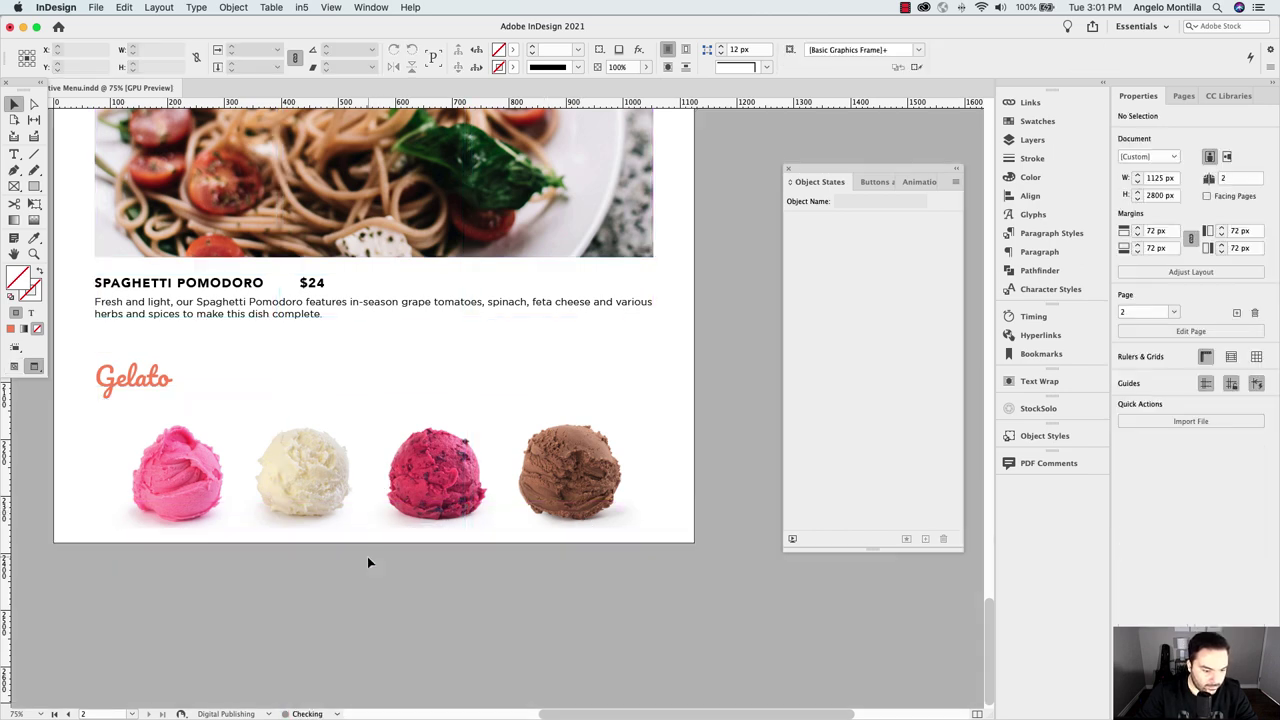
# Move the scoops image up to a Y position of about 2188 px and the Gelato heading above it to about 2031 px
pyautogui.scroll(-2, 342, 470)
pyautogui.moveTo(344, 436); pyautogui.dragTo(346, 404)
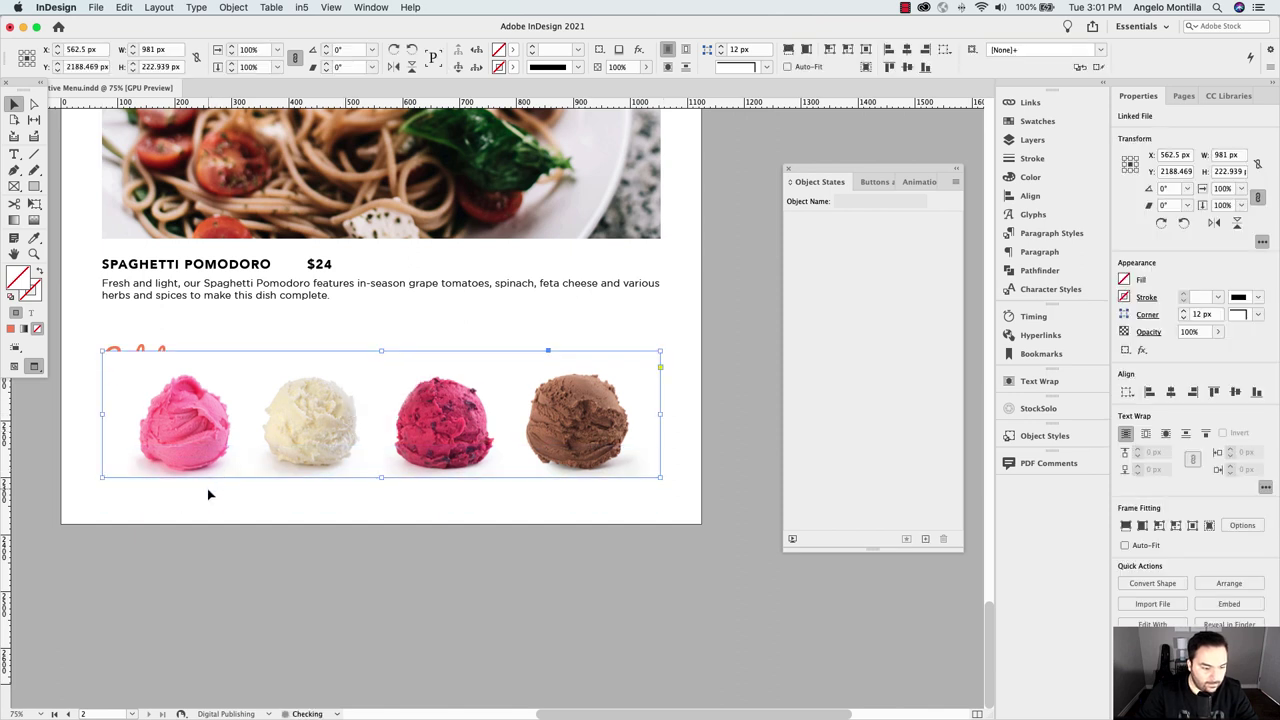
pyautogui.moveTo(165, 353); pyautogui.dragTo(160, 325)
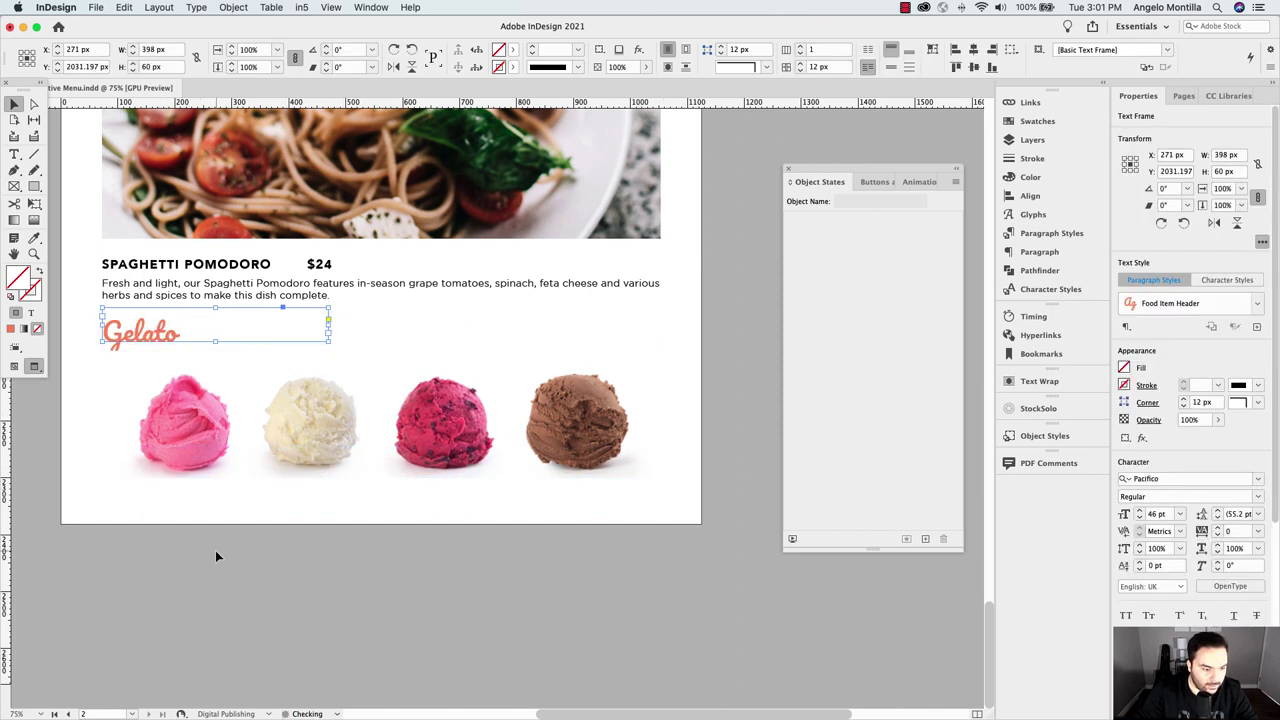
pyautogui.click(215, 550)
# Extend the bottom edge of the scoops image frame to a height of 260 px
pyautogui.click(375, 420)
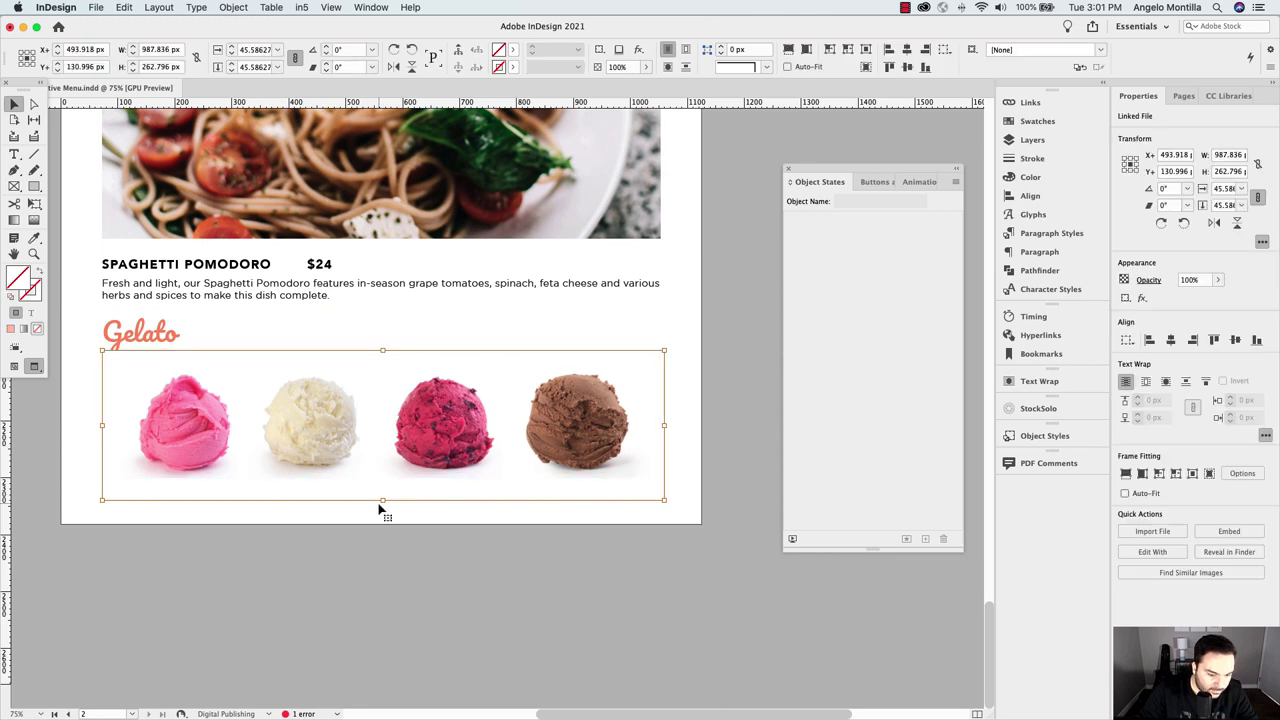
pyautogui.moveTo(381, 477); pyautogui.dragTo(386, 499)
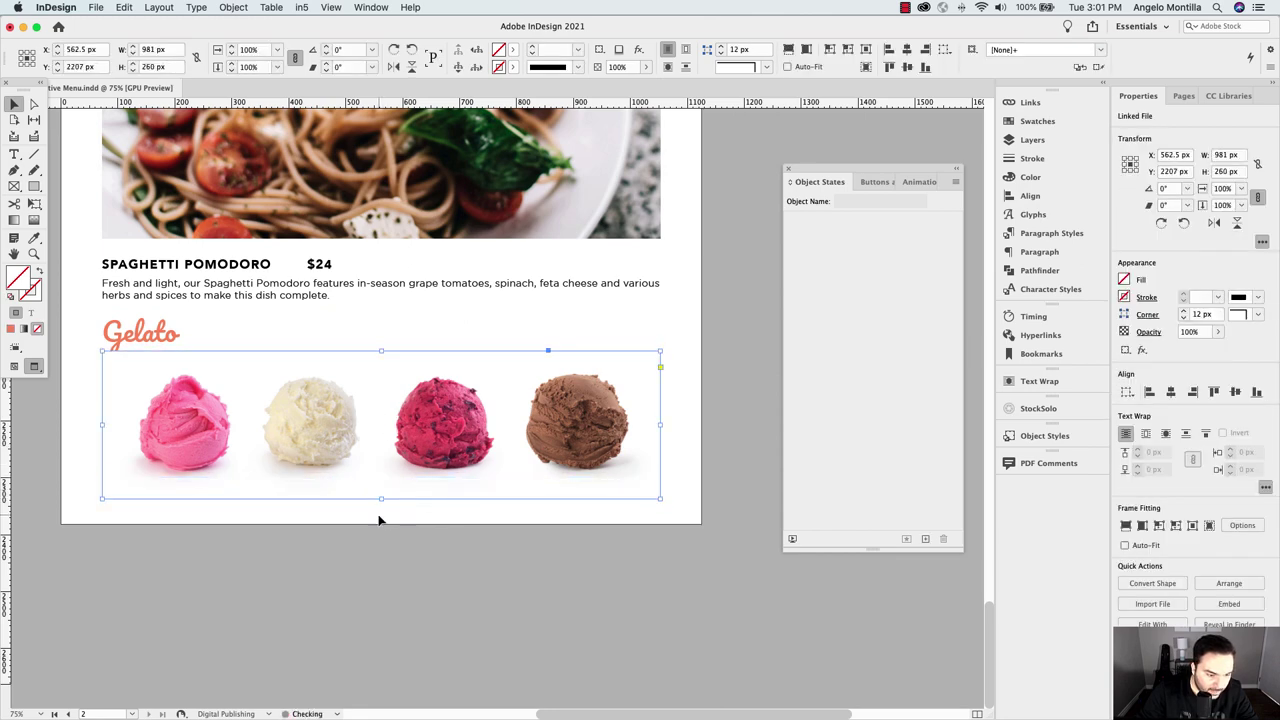
pyautogui.click(374, 517)
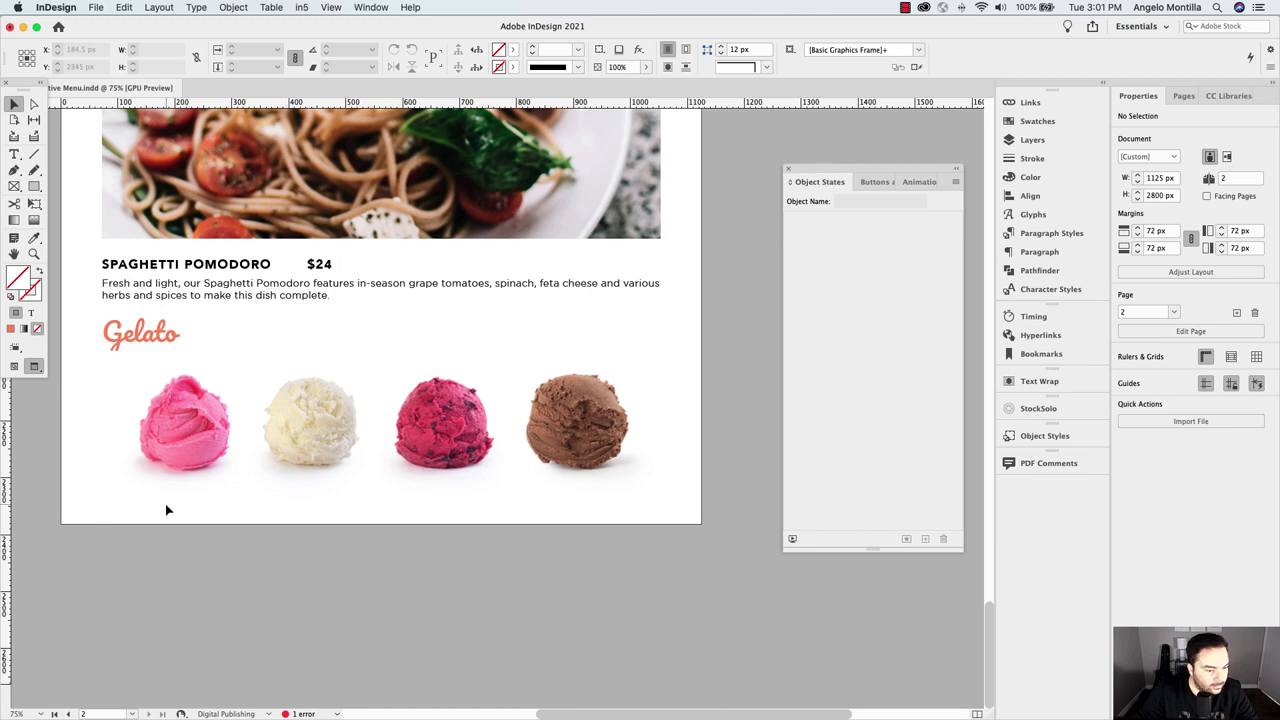
# Add a text frame beneath the pink scoop containing STRAWBERRY
pyautogui.click(14, 154)
pyautogui.moveTo(133, 497); pyautogui.dragTo(240, 508)
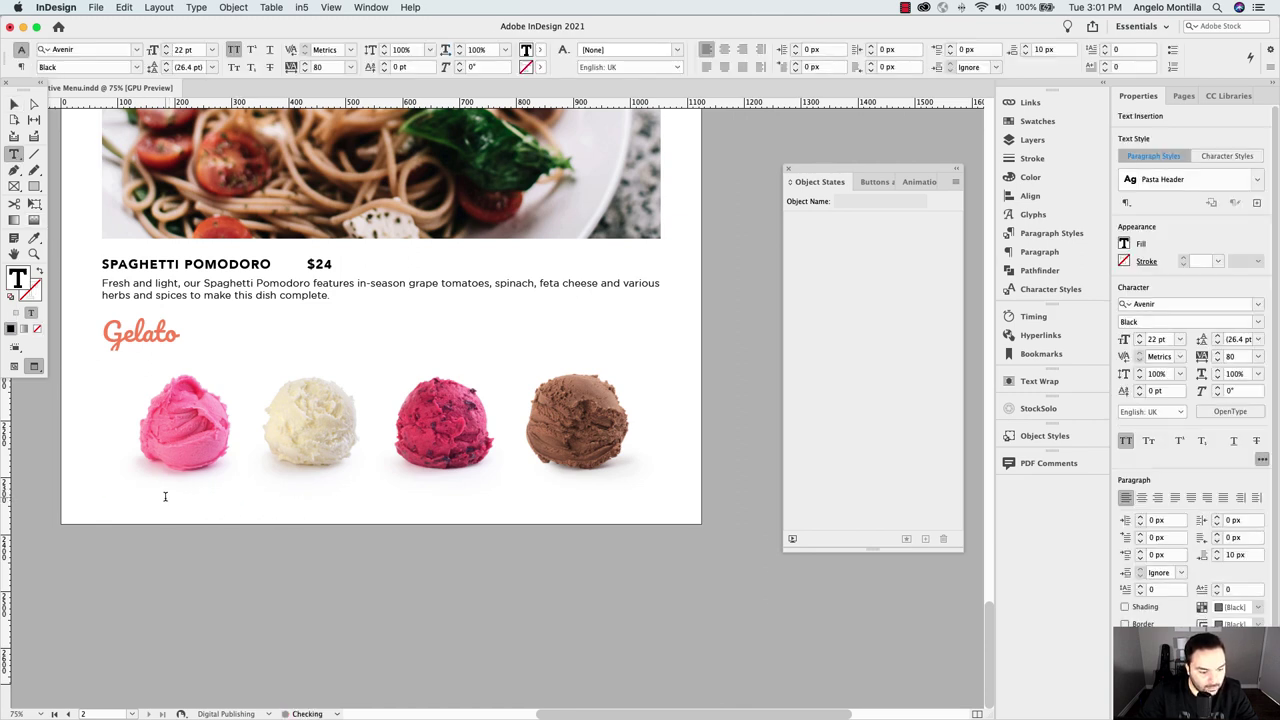
pyautogui.moveTo(124, 487); pyautogui.dragTo(257, 514)
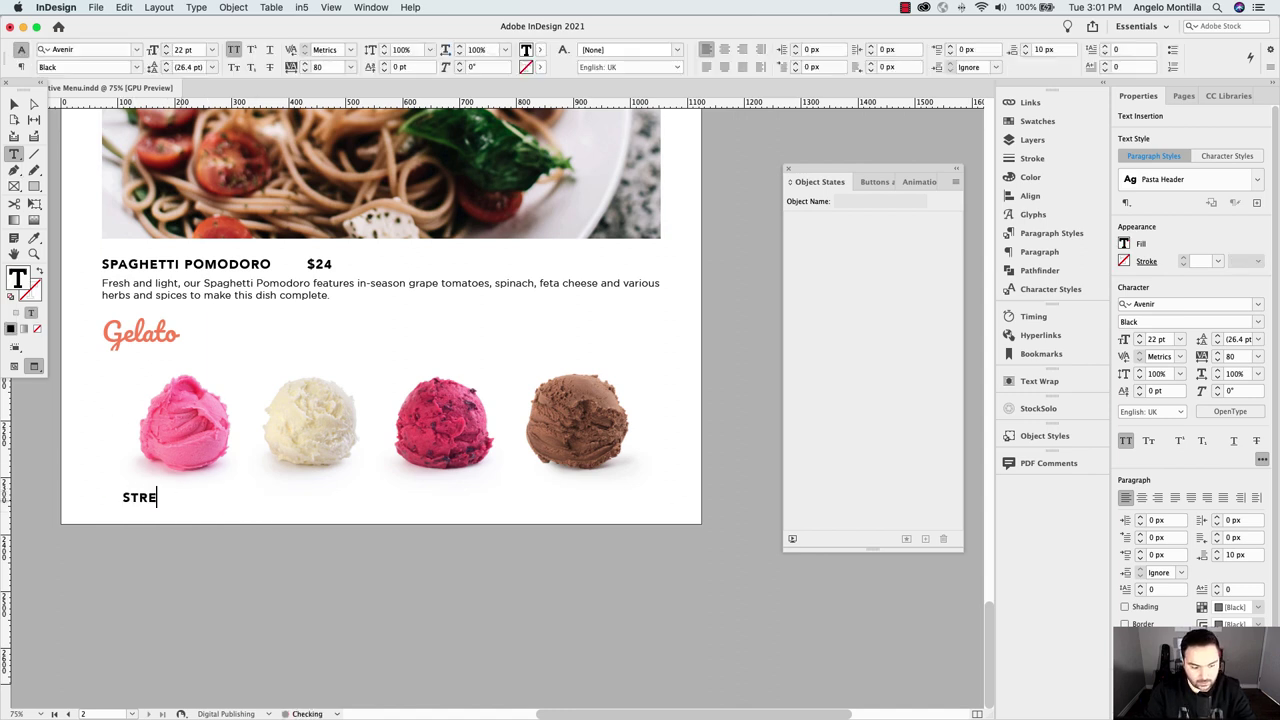
pyautogui.write('STRAWBERRY')
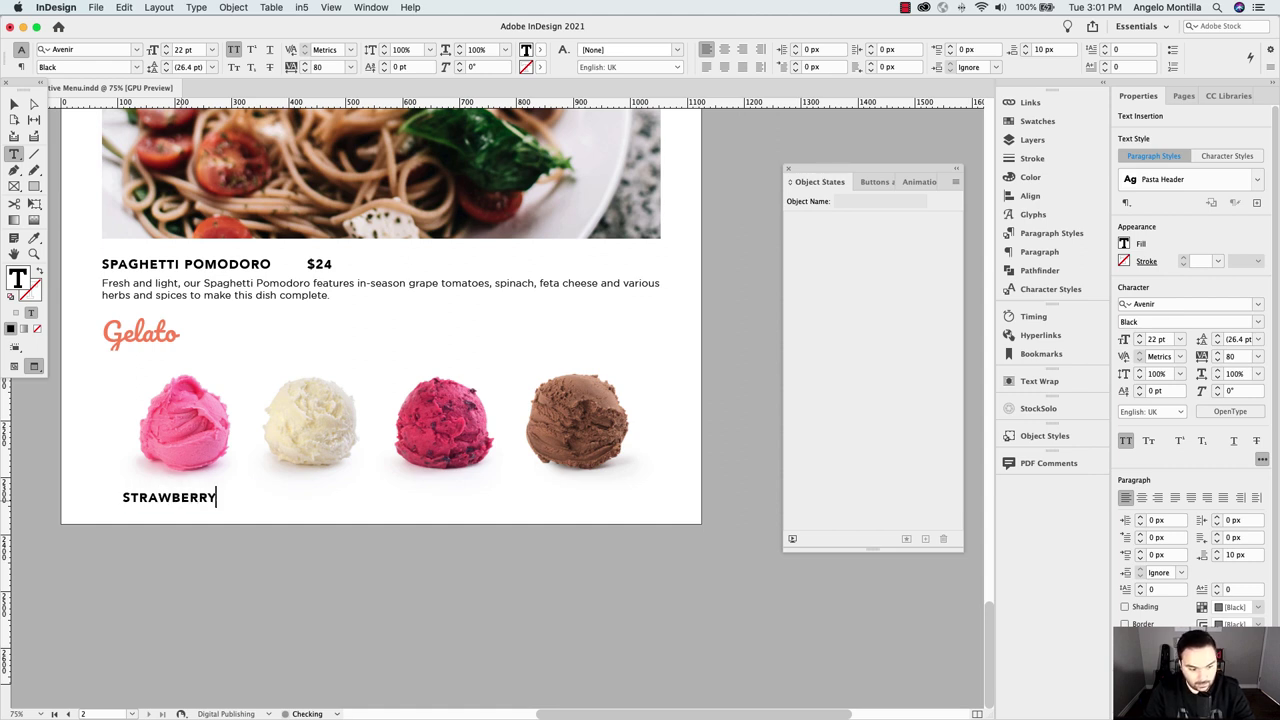
# Apply the Gelato Description paragraph style to all of the STRAWBERRY text
pyautogui.press('super+a')
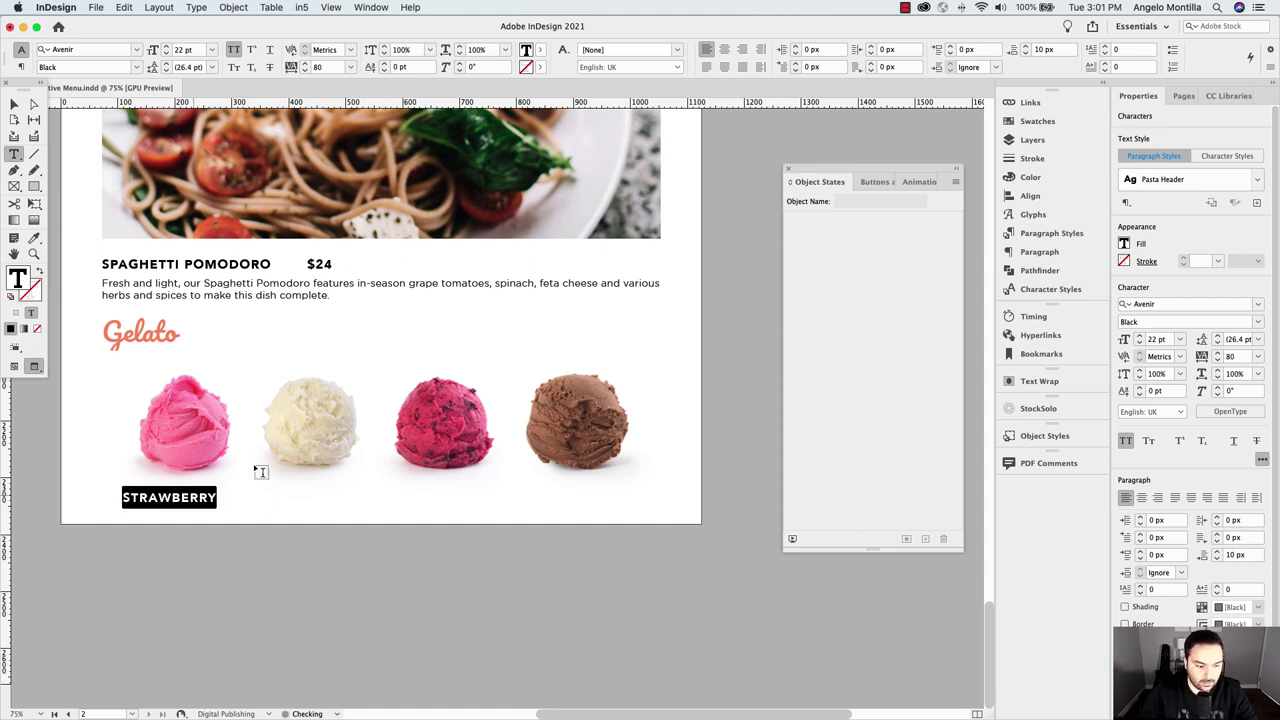
pyautogui.click(1259, 182)
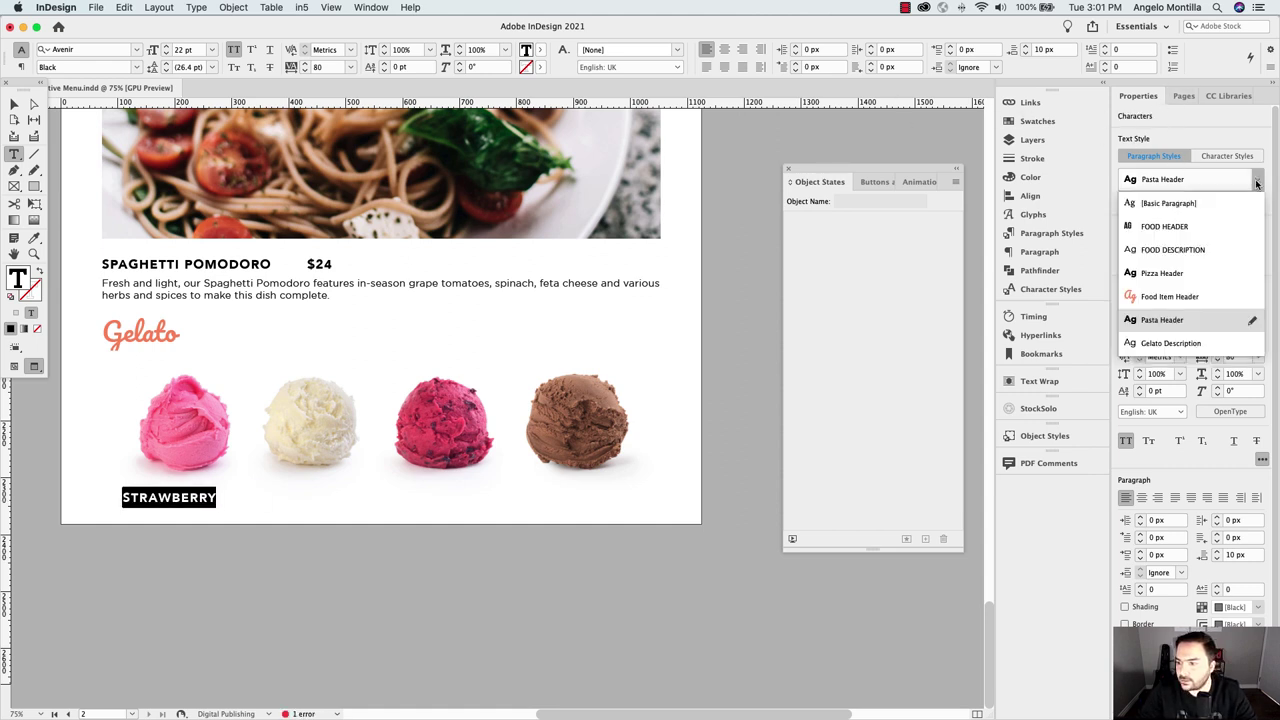
pyautogui.click(1175, 339)
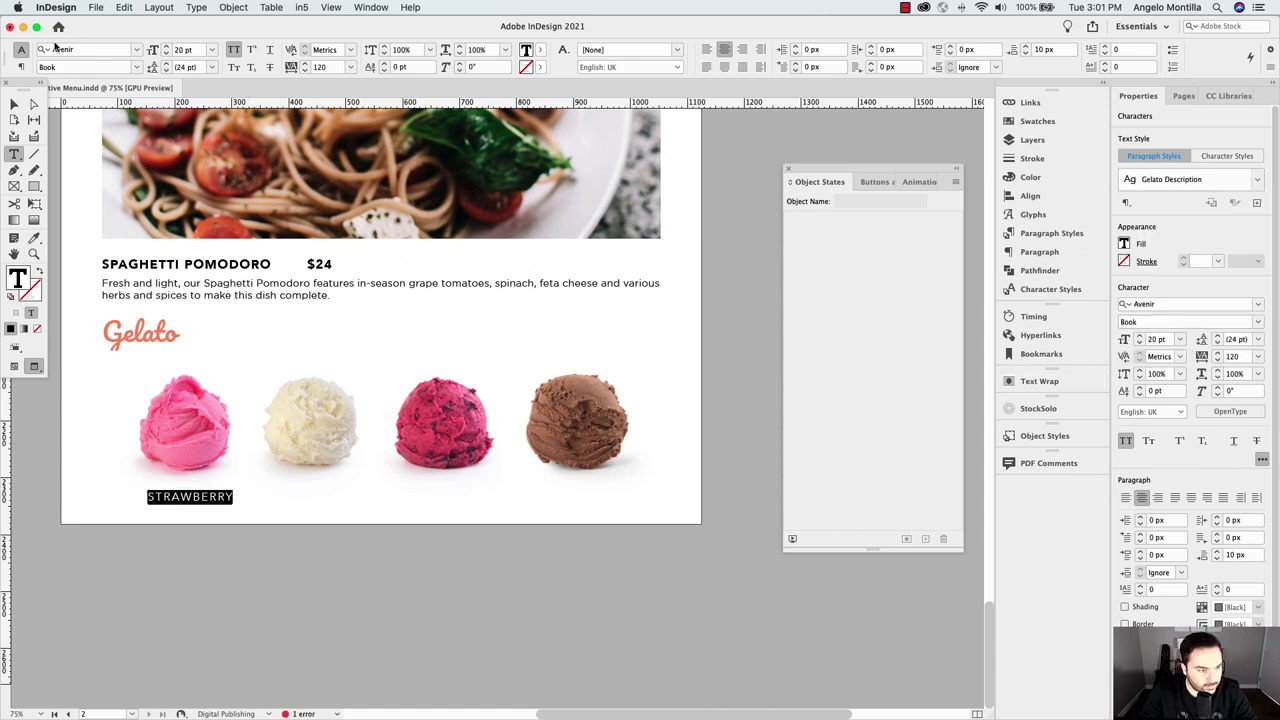
# Position the STRAWBERRY label under the pink scoop and duplicate it beneath each of the other three scoops
pyautogui.press('Escape')
pyautogui.doubleClick(189, 508)
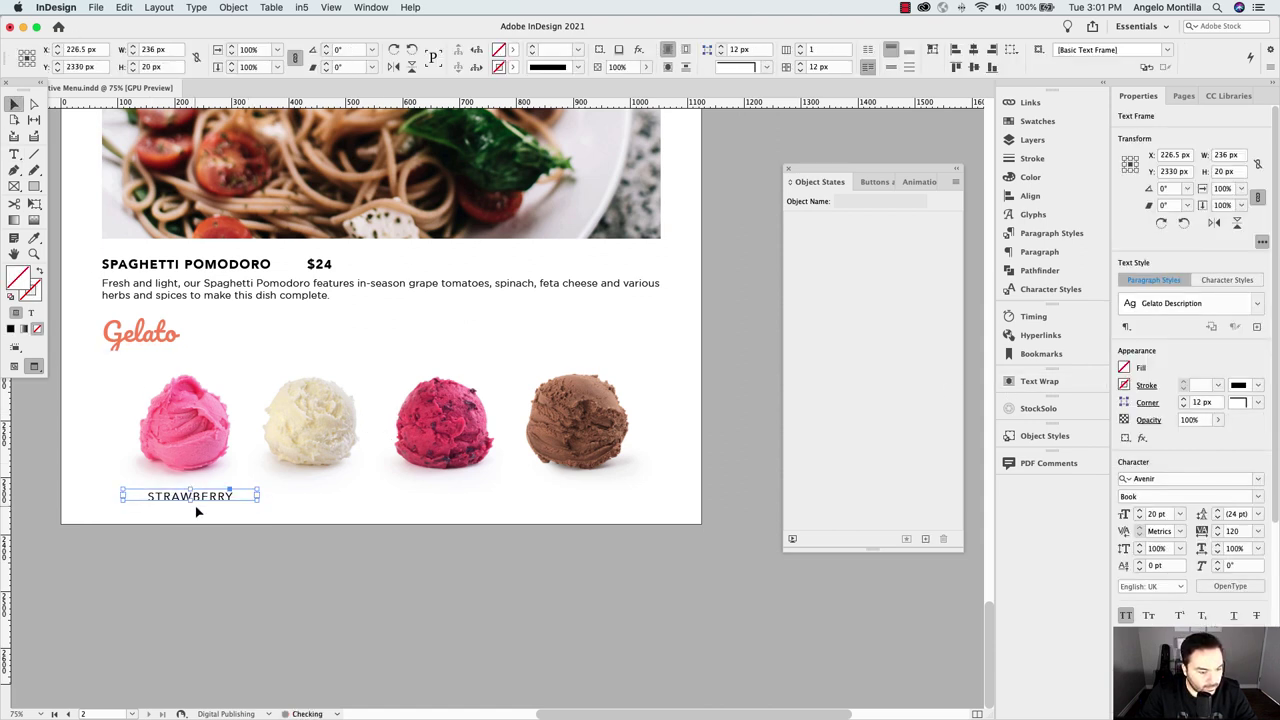
pyautogui.moveTo(213, 500); pyautogui.dragTo(338, 503)
pyautogui.press('super+z')
pyautogui.moveTo(212, 501); pyautogui.dragTo(610, 505)
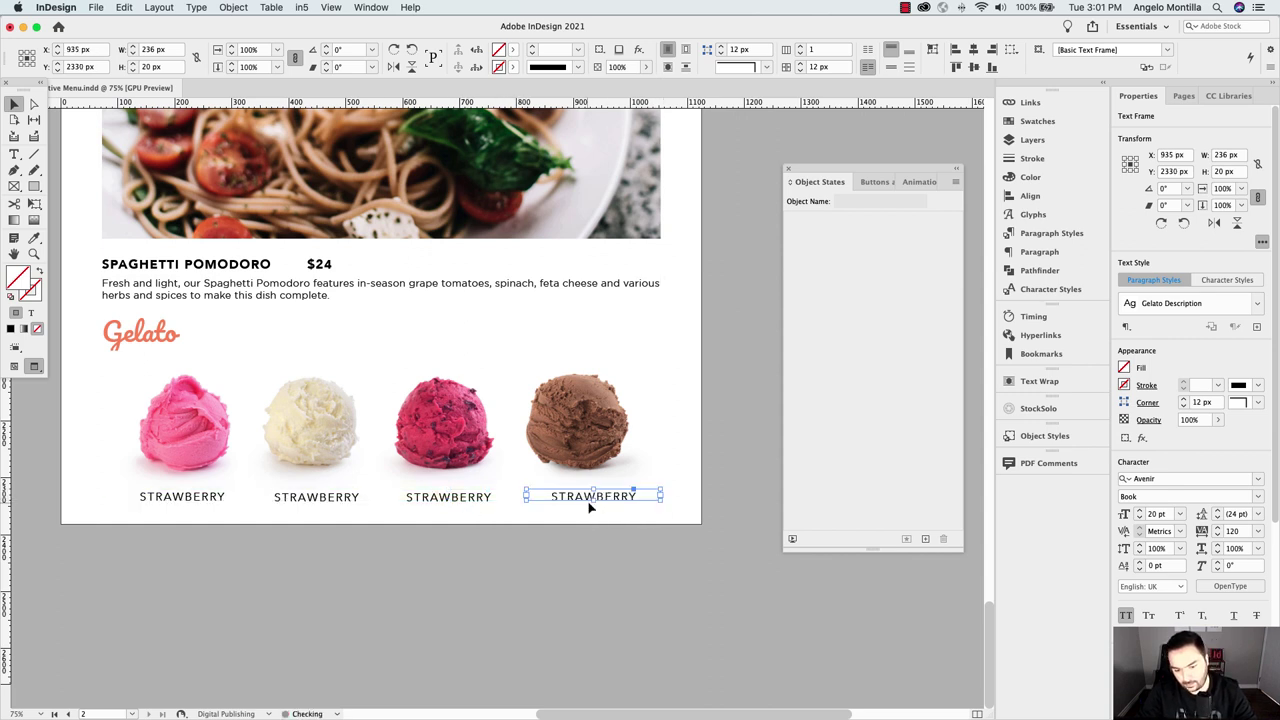
# Change the three duplicated labels, in order, to VANILLA, BERRY CHIP and CHOCOLATE
pyautogui.doubleClick(289, 496)
pyautogui.doubleClick(289, 496)
pyautogui.write('VANILLA')
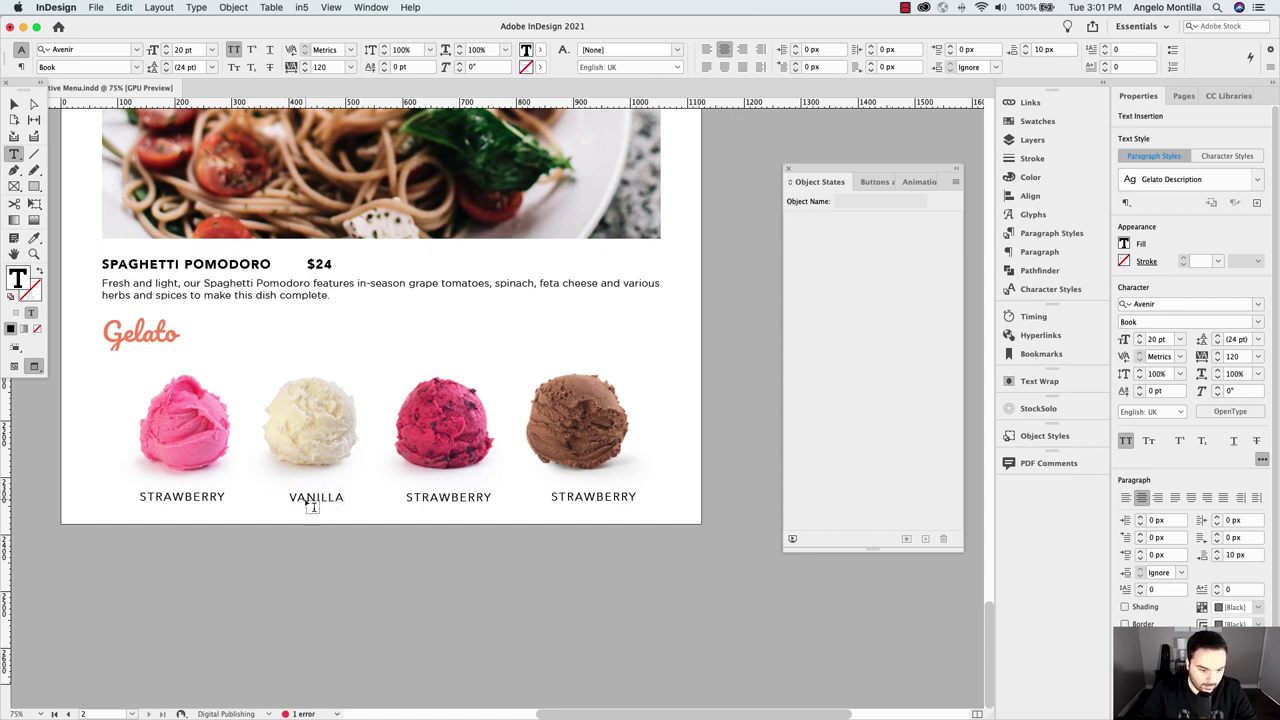
pyautogui.doubleClick(437, 497)
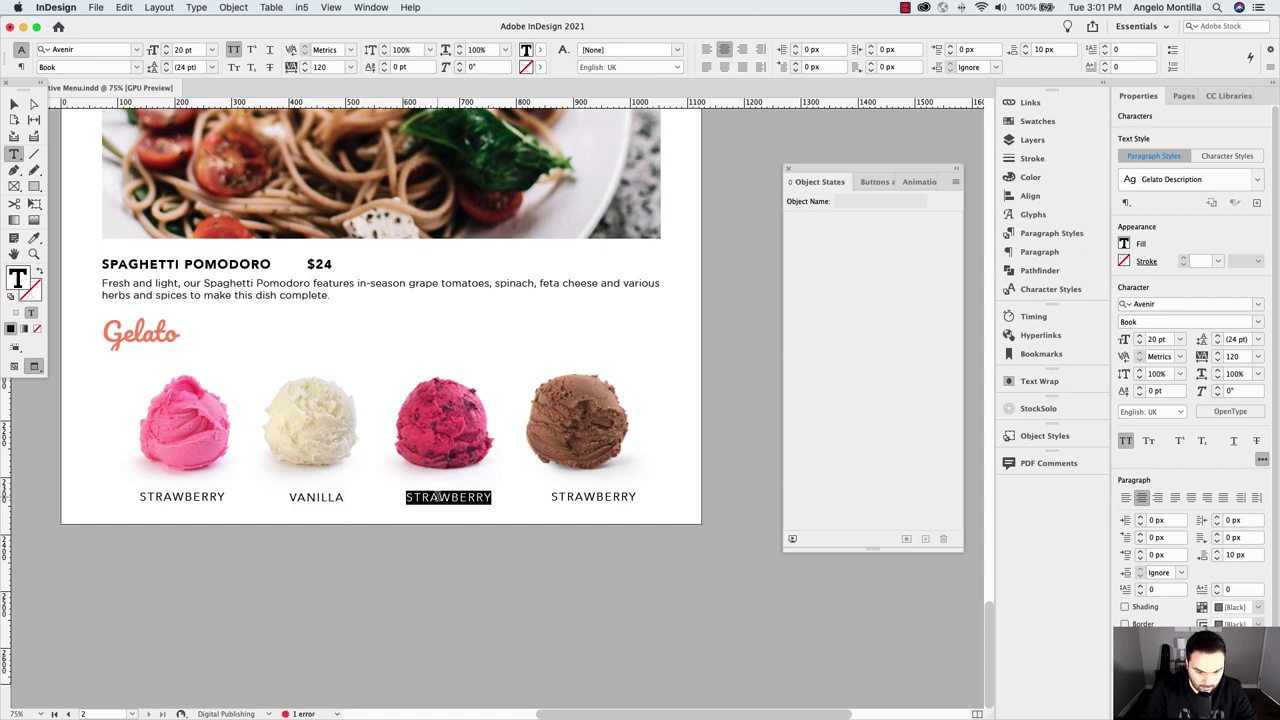
pyautogui.write('BERRY CHIP')
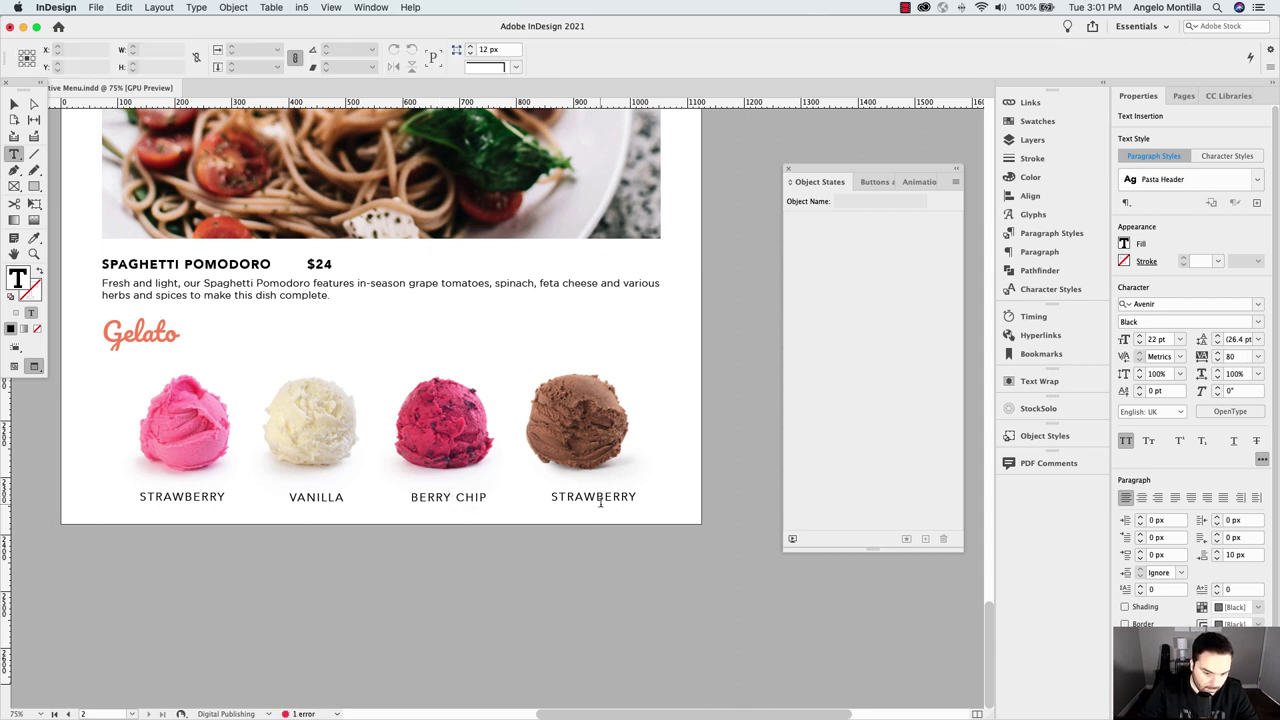
pyautogui.doubleClick(600, 500)
pyautogui.write('CHOCOLATE')
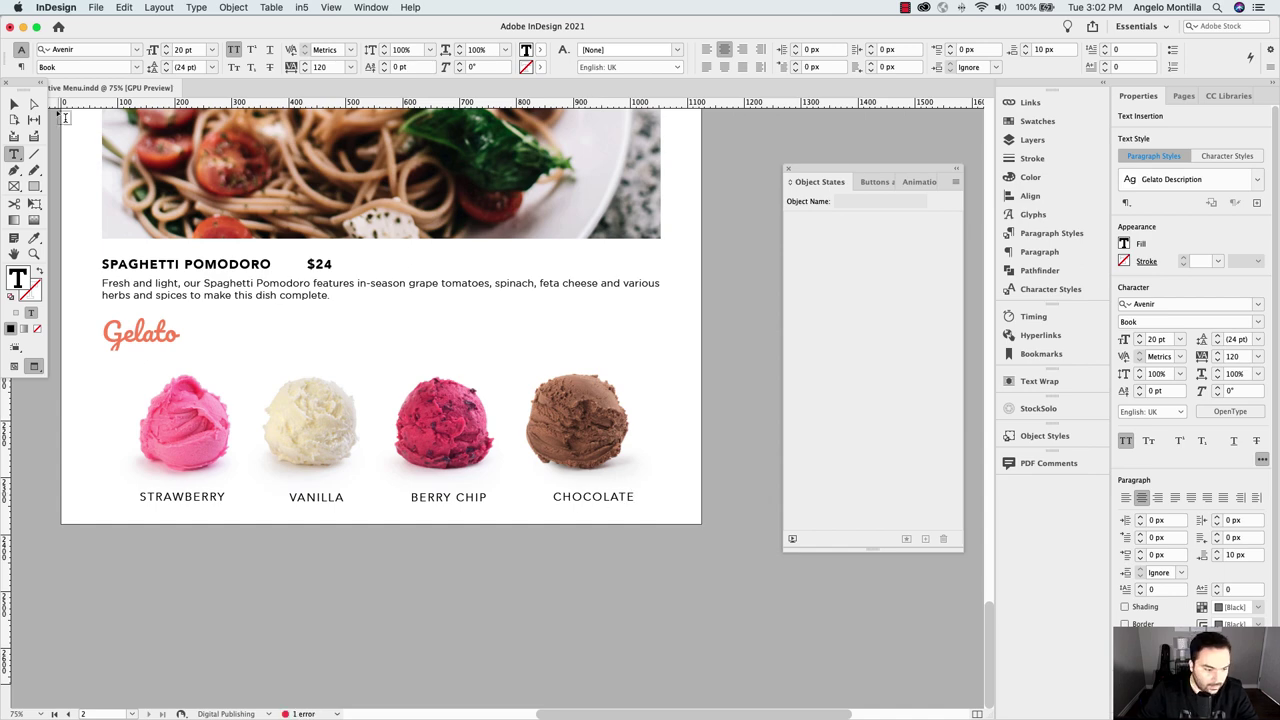
# Crop the scoops image frame around the pink strawberry scoop, to about 230 px wide and 211 px high
pyautogui.click(16, 103)
pyautogui.click(195, 500)
pyautogui.keyDown('shift'); pyautogui.click(298, 505); pyautogui.keyUp('shift')
pyautogui.click(377, 423)
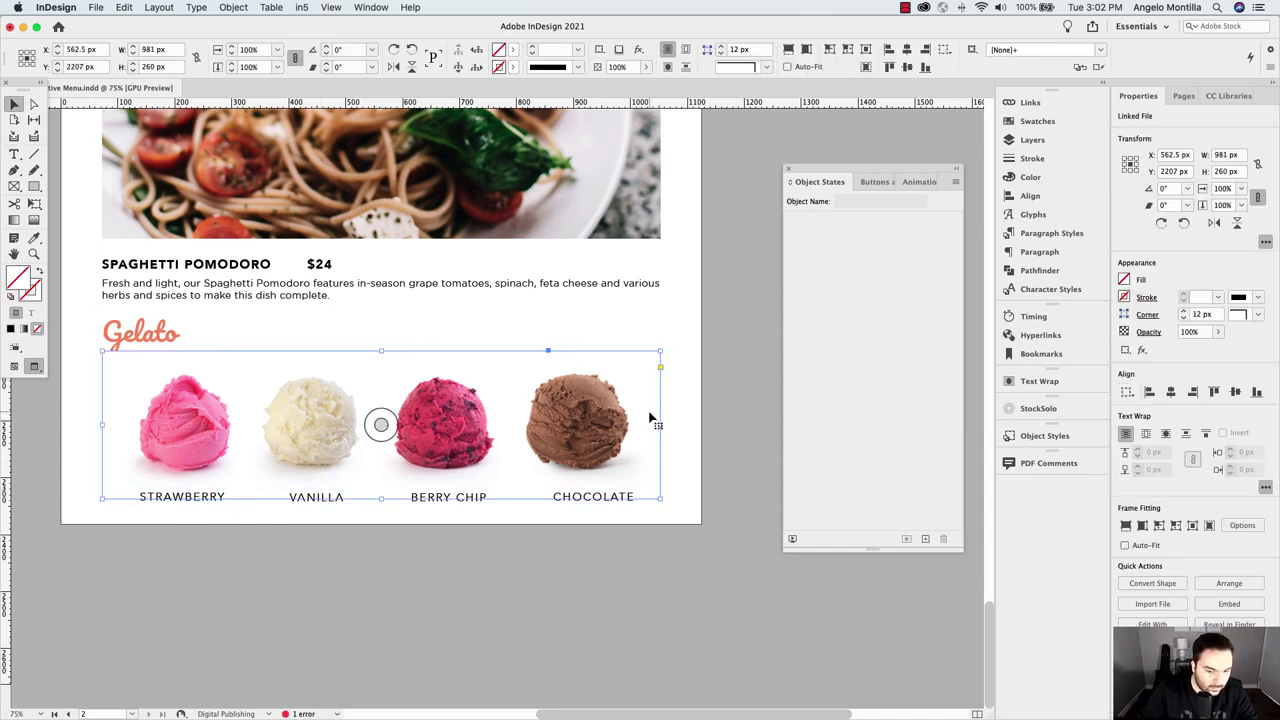
pyautogui.press('w')
pyautogui.moveTo(659, 424); pyautogui.dragTo(249, 424)
pyautogui.moveTo(176, 497); pyautogui.dragTo(177, 477)
pyautogui.moveTo(175, 350); pyautogui.dragTo(175, 357)
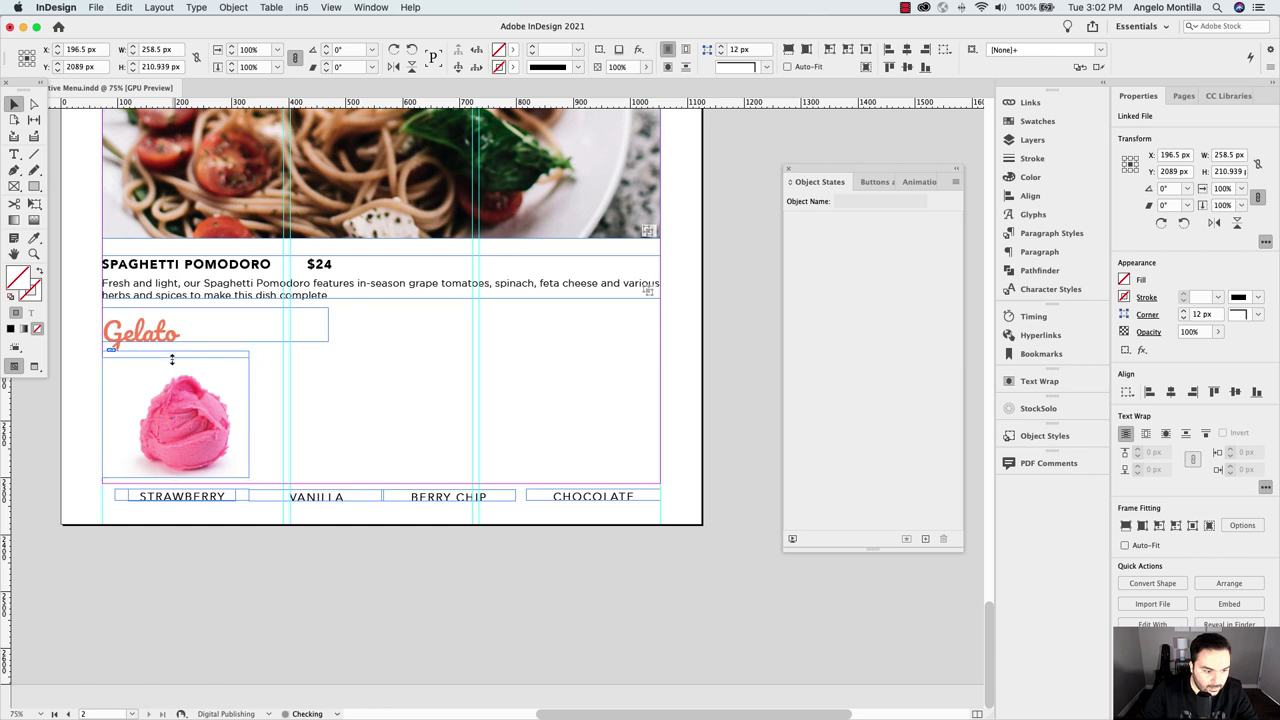
pyautogui.moveTo(103, 417); pyautogui.dragTo(117, 417)
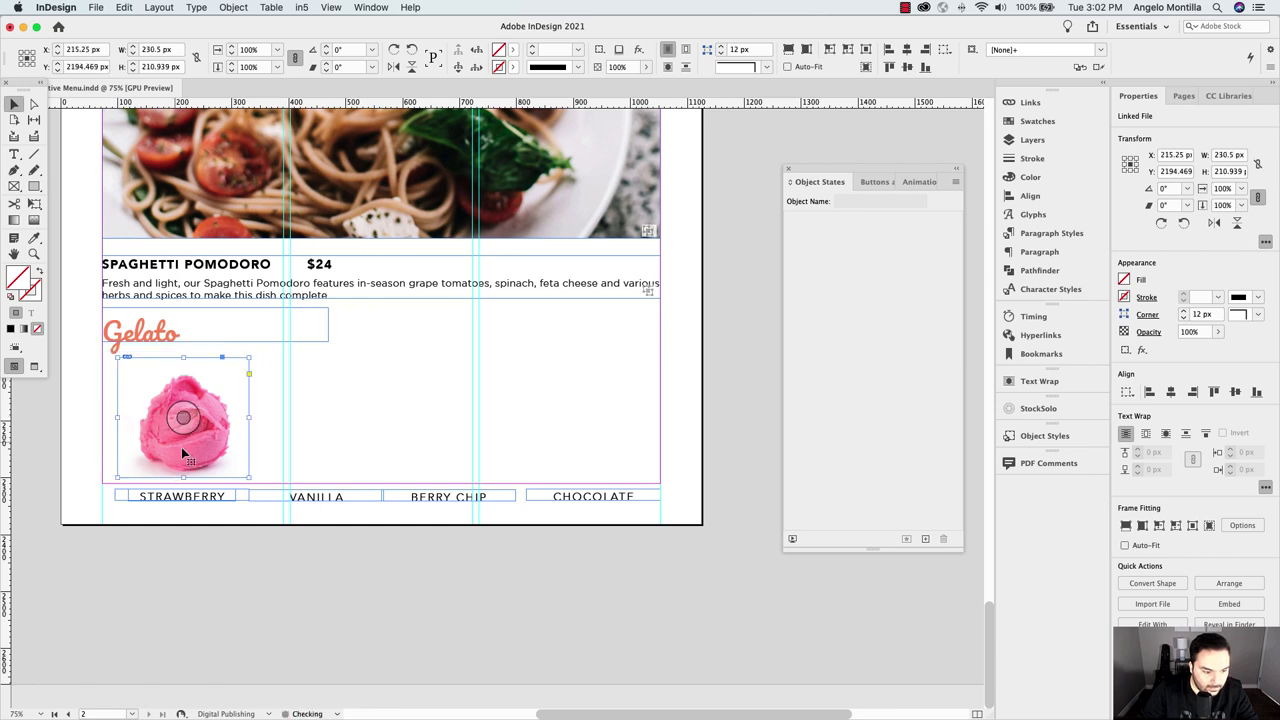
# Duplicate the cropped frame three times across the row and shift each image inside to show the vanilla, berry chip and chocolate scoops
pyautogui.moveTo(163, 452); pyautogui.dragTo(362, 418)
pyautogui.click(469, 334)
pyautogui.click(480, 416)
pyautogui.moveTo(446, 416); pyautogui.dragTo(491, 420)
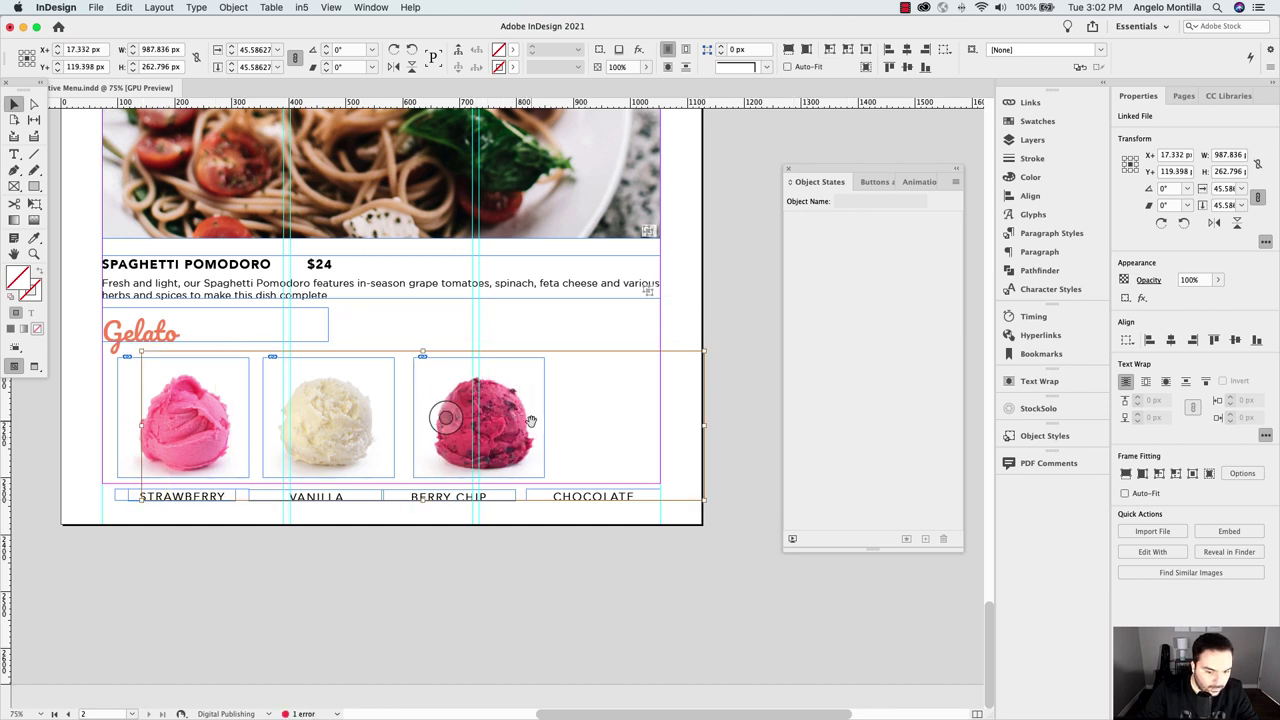
pyautogui.moveTo(543, 366)
pyautogui.mouseDown()
pyautogui.moveTo(543, 380)
pyautogui.moveTo(587, 386)
pyautogui.mouseUp()
pyautogui.click(622, 414)
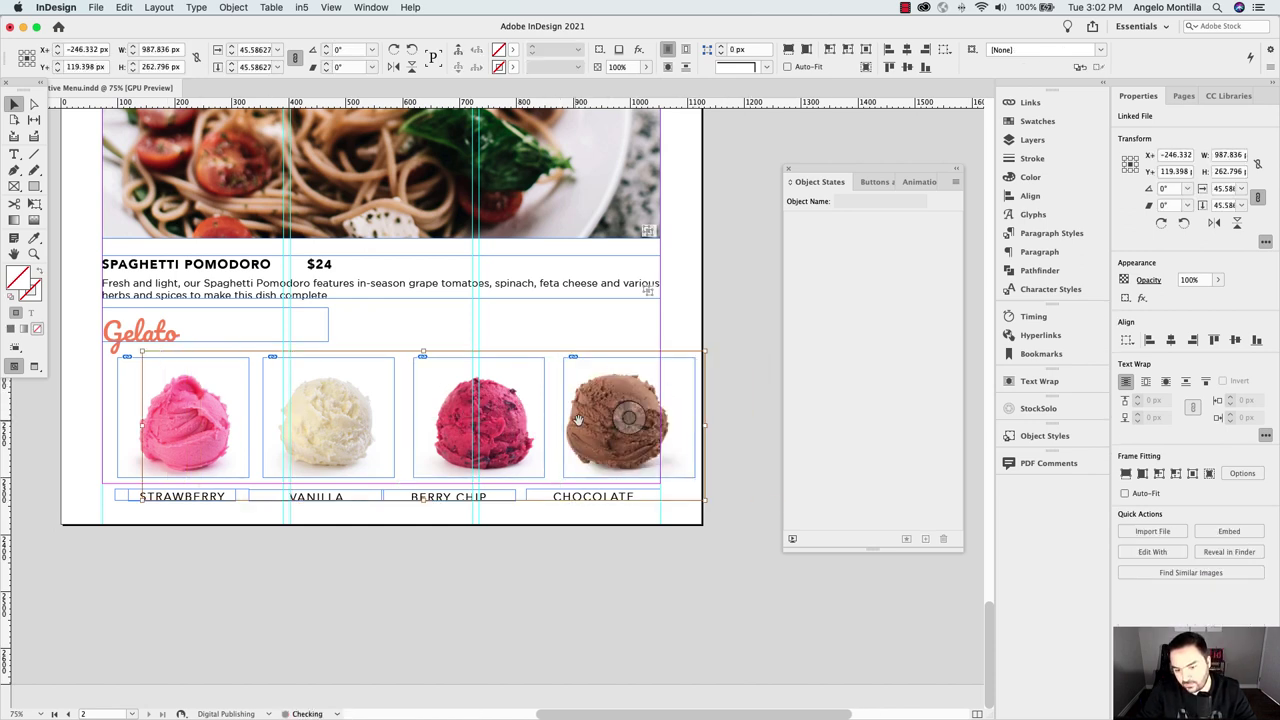
pyautogui.moveTo(623, 421); pyautogui.dragTo(645, 424)
pyautogui.click(654, 343)
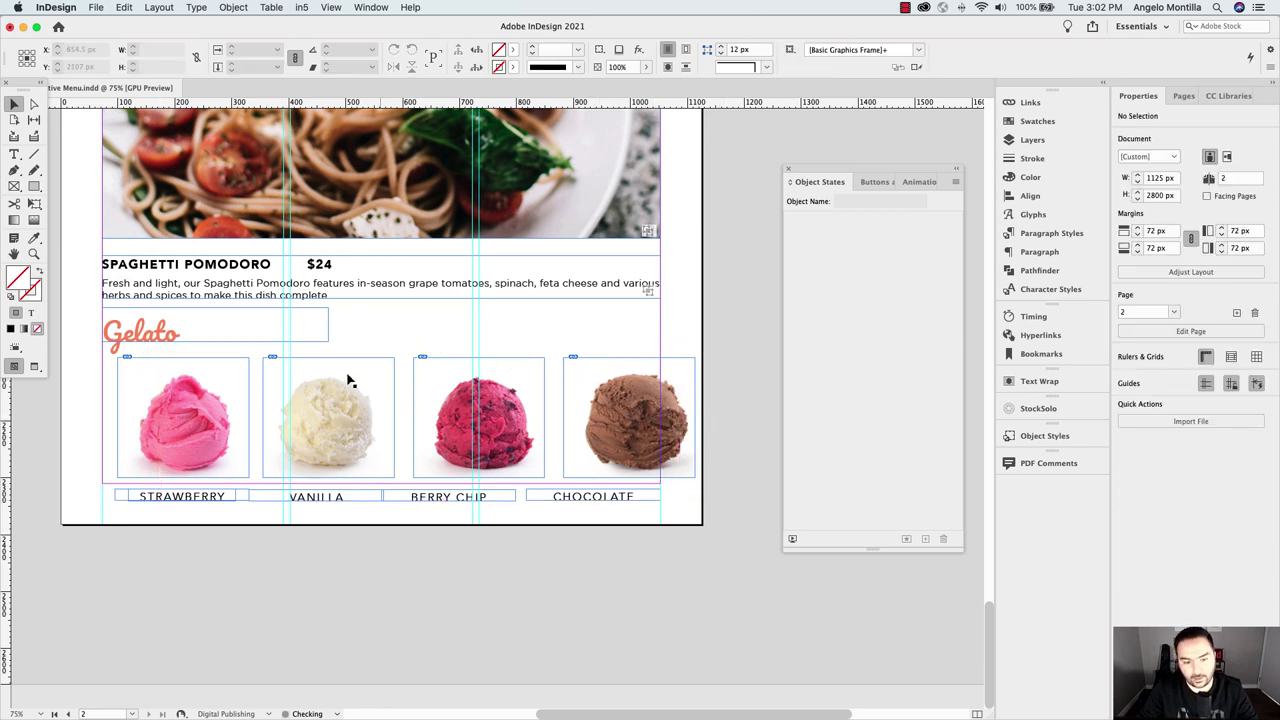
# Select all four scoop frames and distribute them evenly by their horizontal centers
pyautogui.press('w')
pyautogui.press('w')
pyautogui.moveTo(131, 395); pyautogui.dragTo(706, 430)
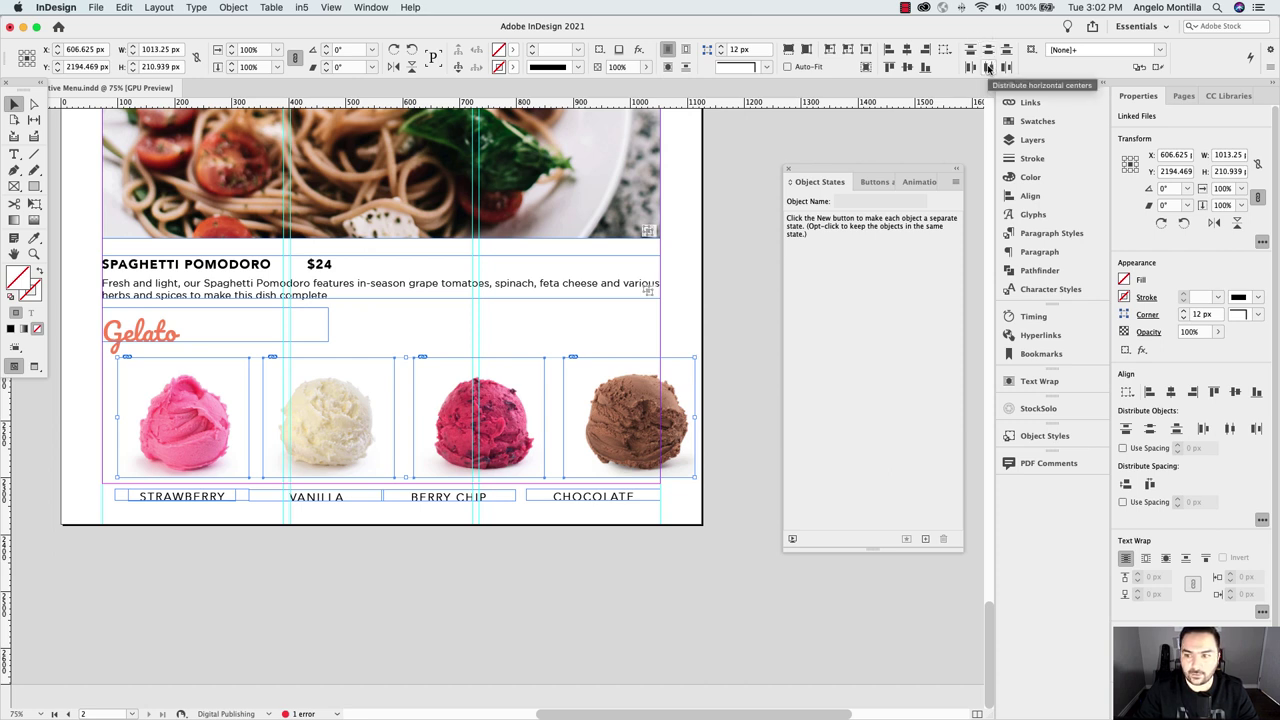
pyautogui.click(988, 67)
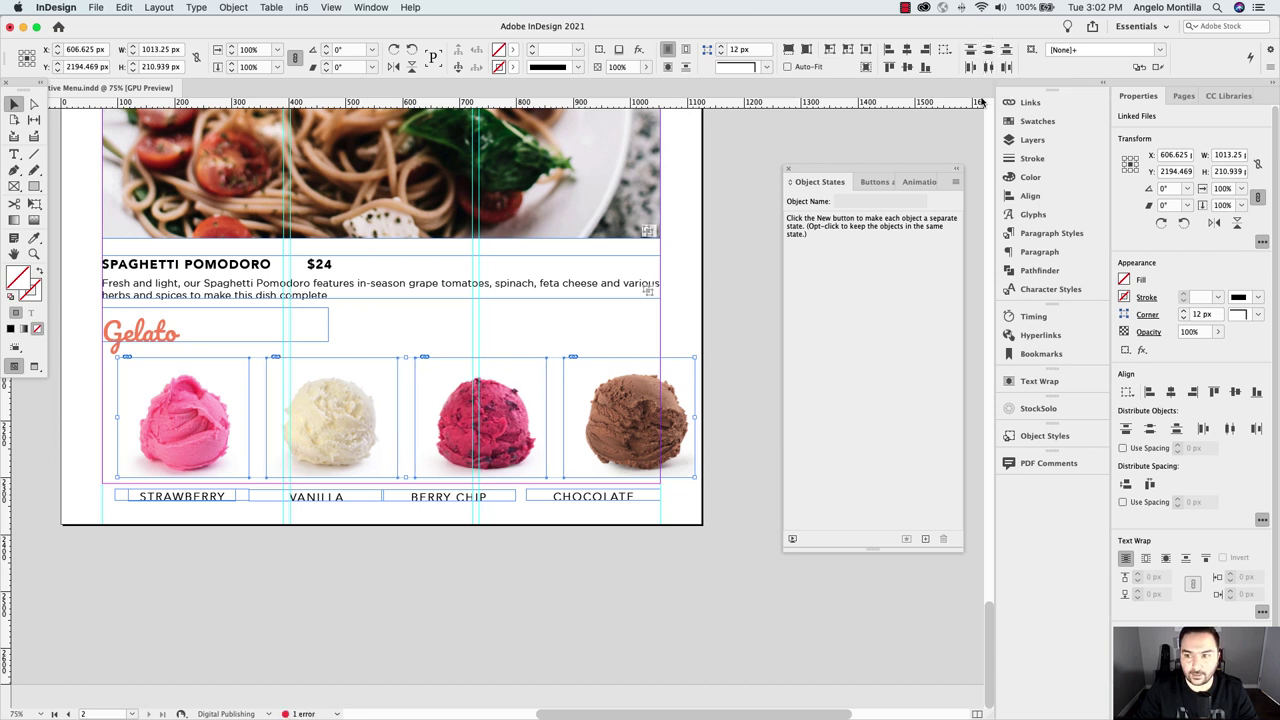
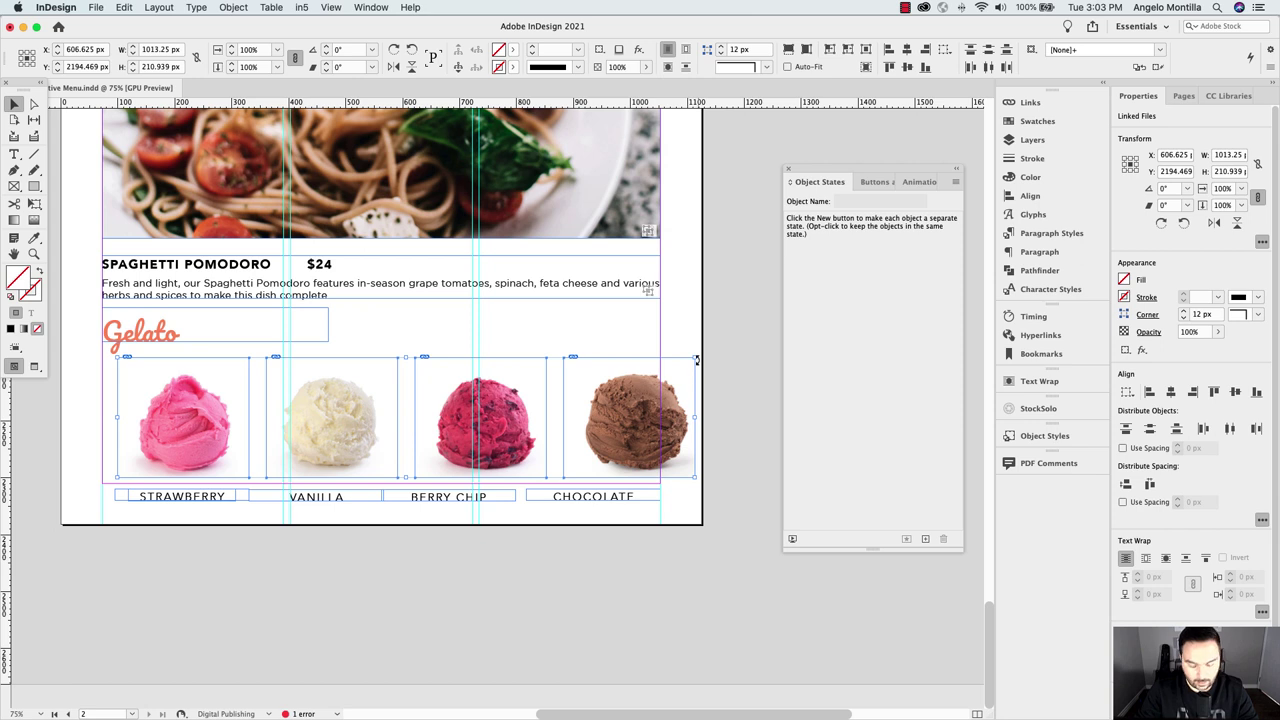
# Scale the four scoop frames together to about 219 by 200 px each, fit them between the margins, and recentre the strawberry image in its frame
pyautogui.moveTo(695, 358); pyautogui.dragTo(641, 397)
pyautogui.click(666, 391)
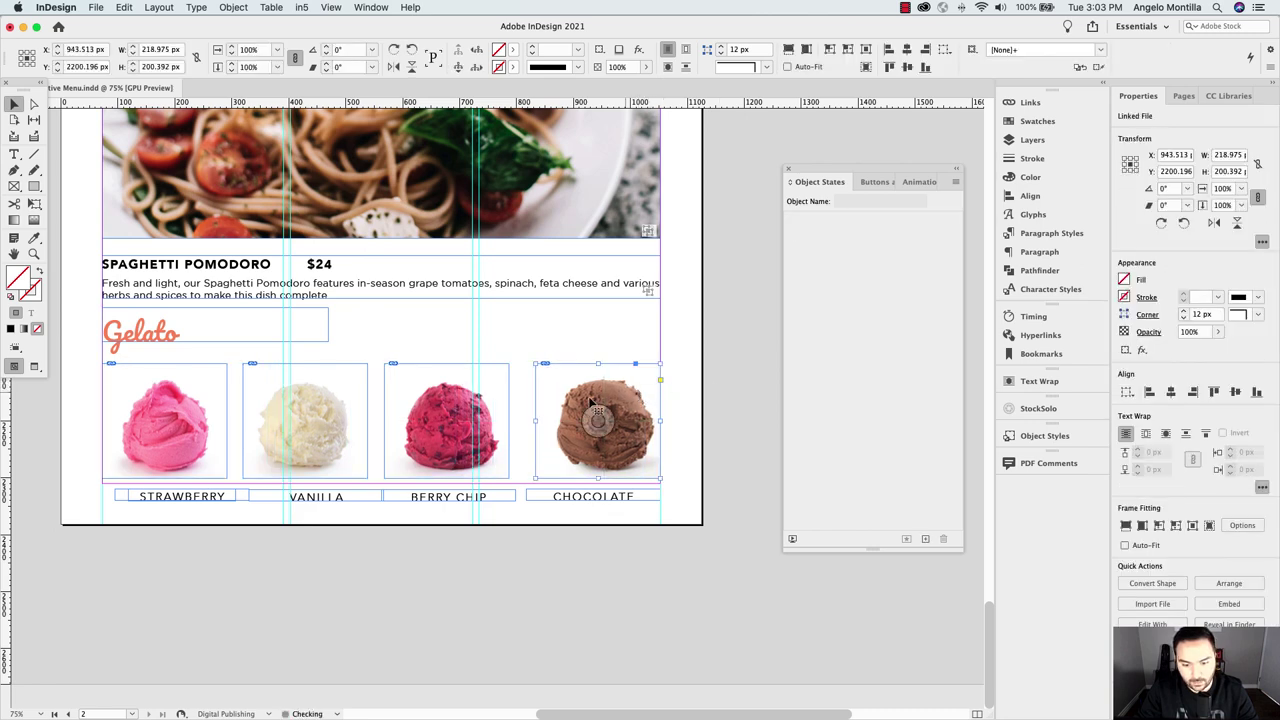
pyautogui.click(150, 412)
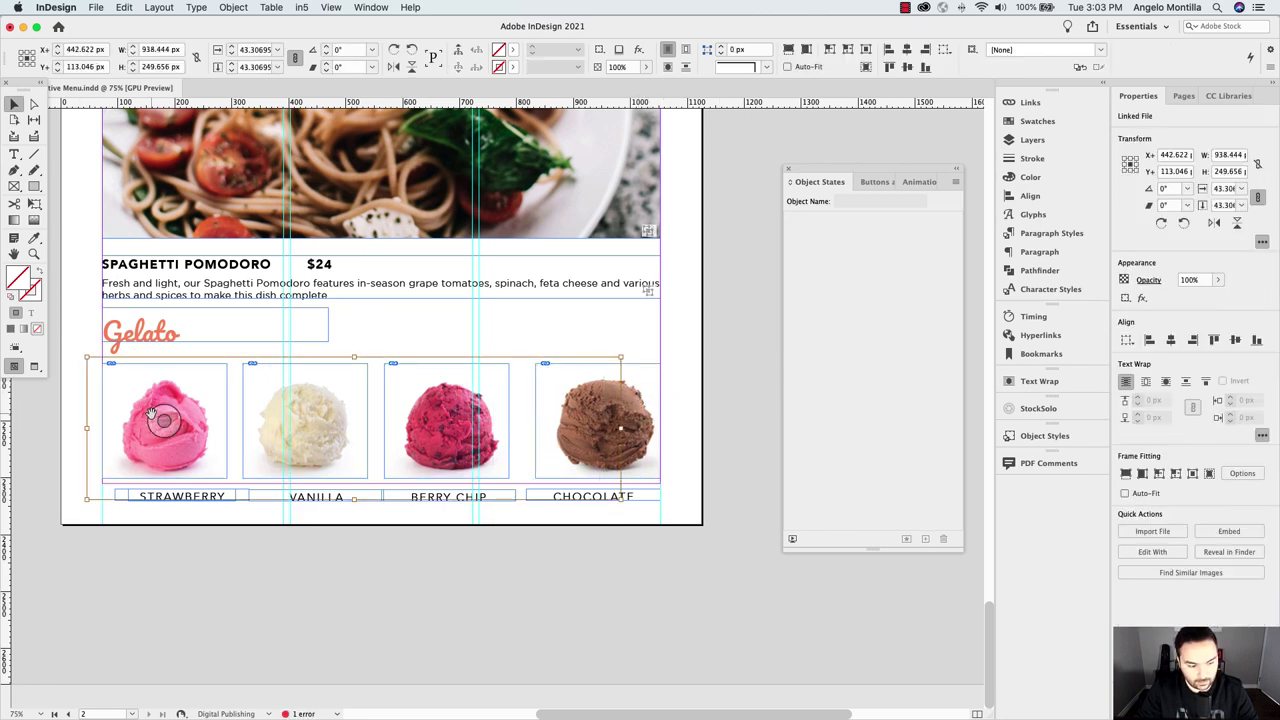
pyautogui.moveTo(163, 415); pyautogui.dragTo(160, 416)
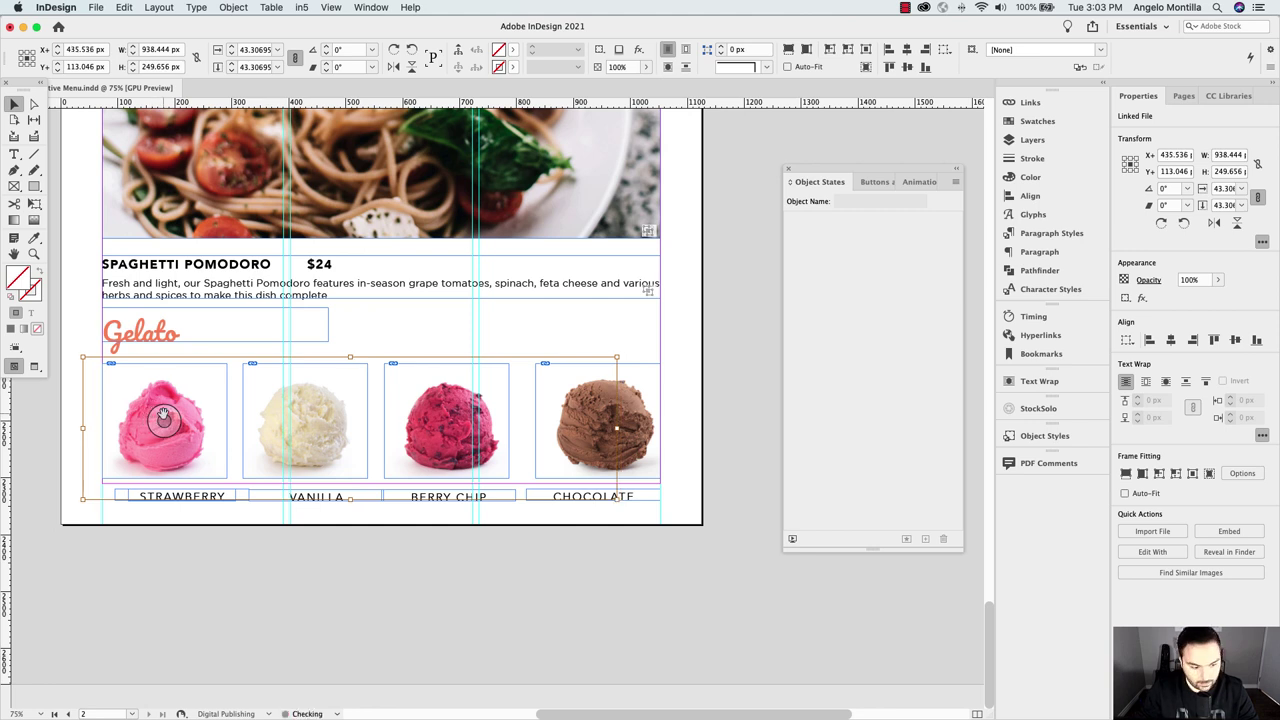
# Distribute the four scoop frames evenly across the row and move the flavour labels up, each centred under its scoop
pyautogui.moveTo(65, 402); pyautogui.dragTo(600, 430)
pyautogui.click(988, 67)
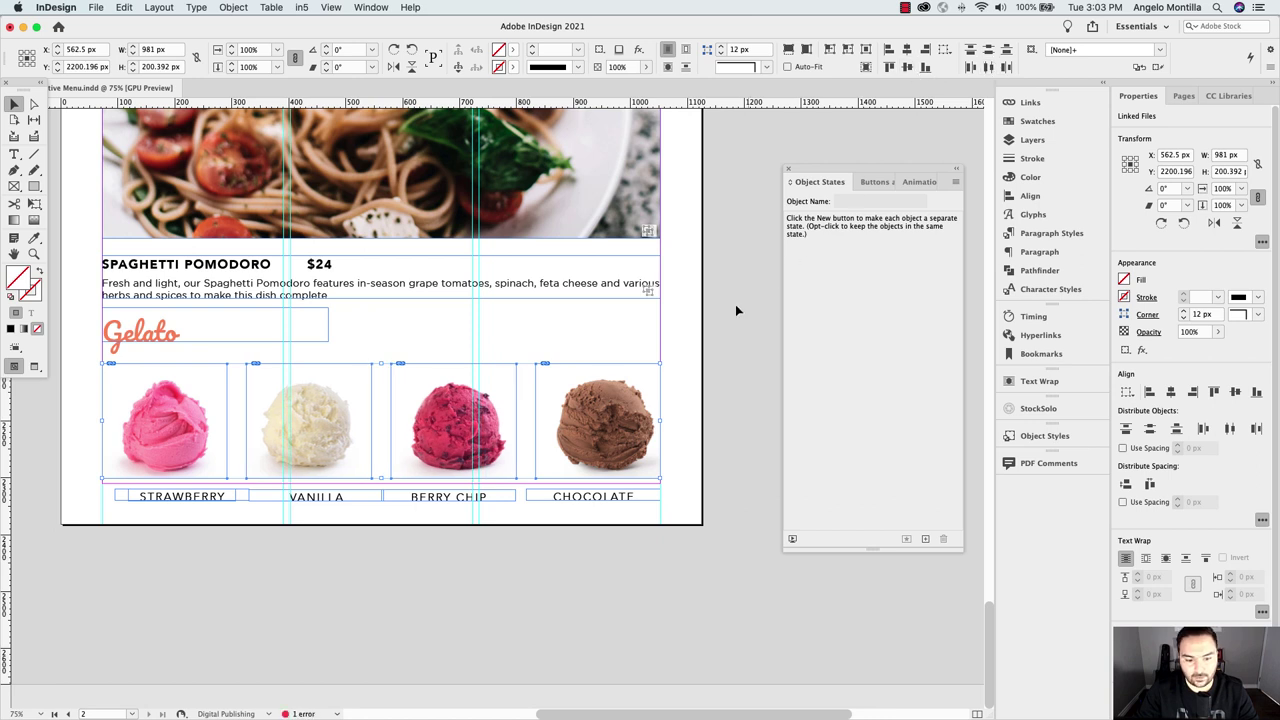
pyautogui.click(702, 326)
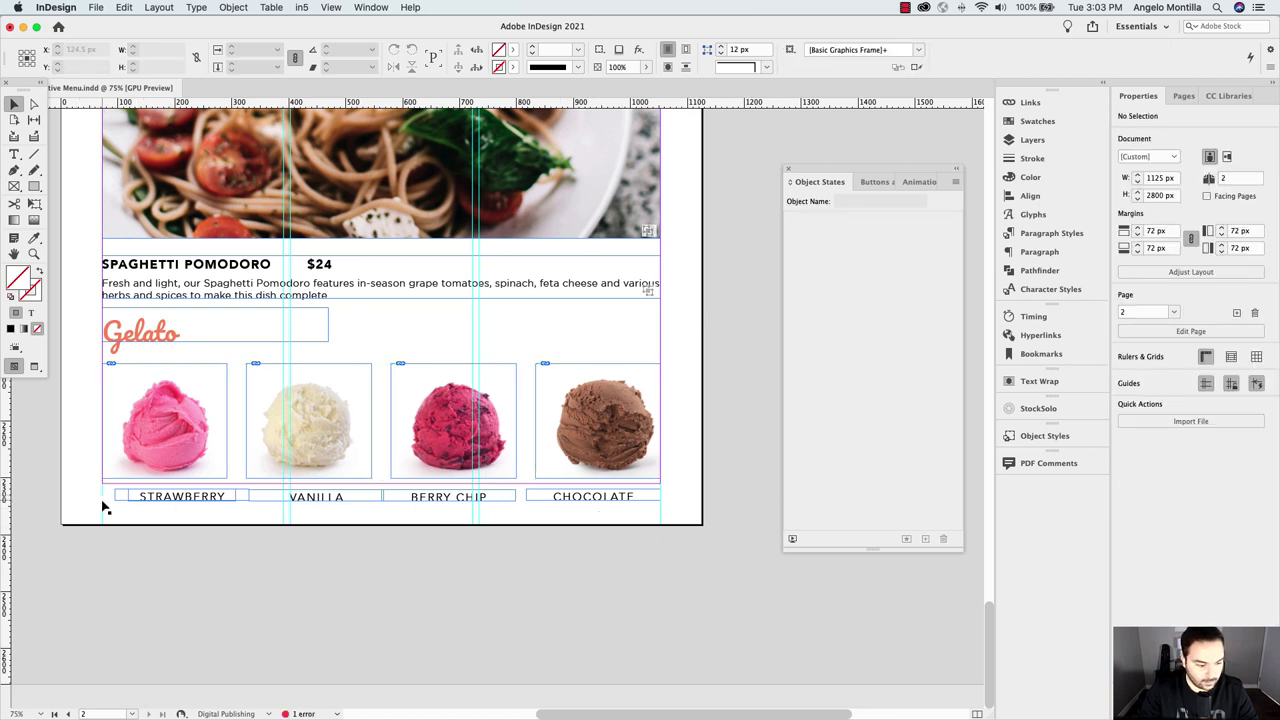
pyautogui.moveTo(119, 502); pyautogui.dragTo(107, 502)
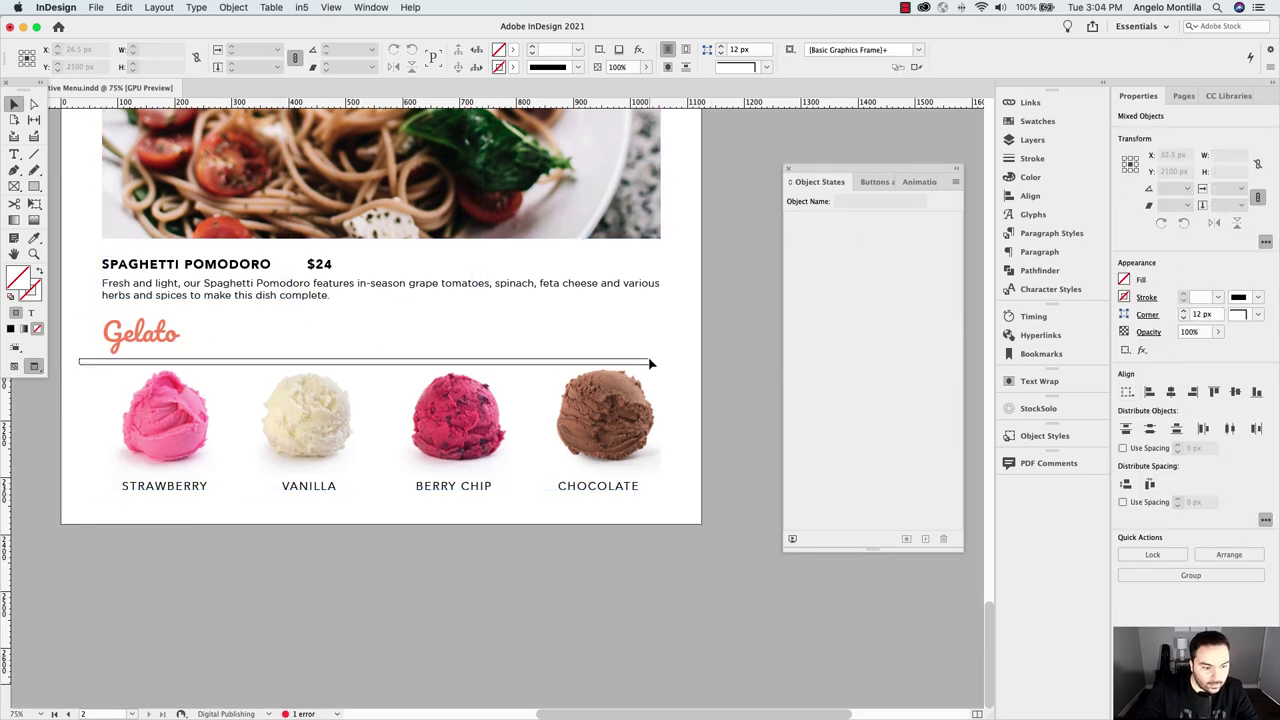
# Move the Gelato heading down slightly, to a vertical position of about 2041 px
pyautogui.click(171, 337)
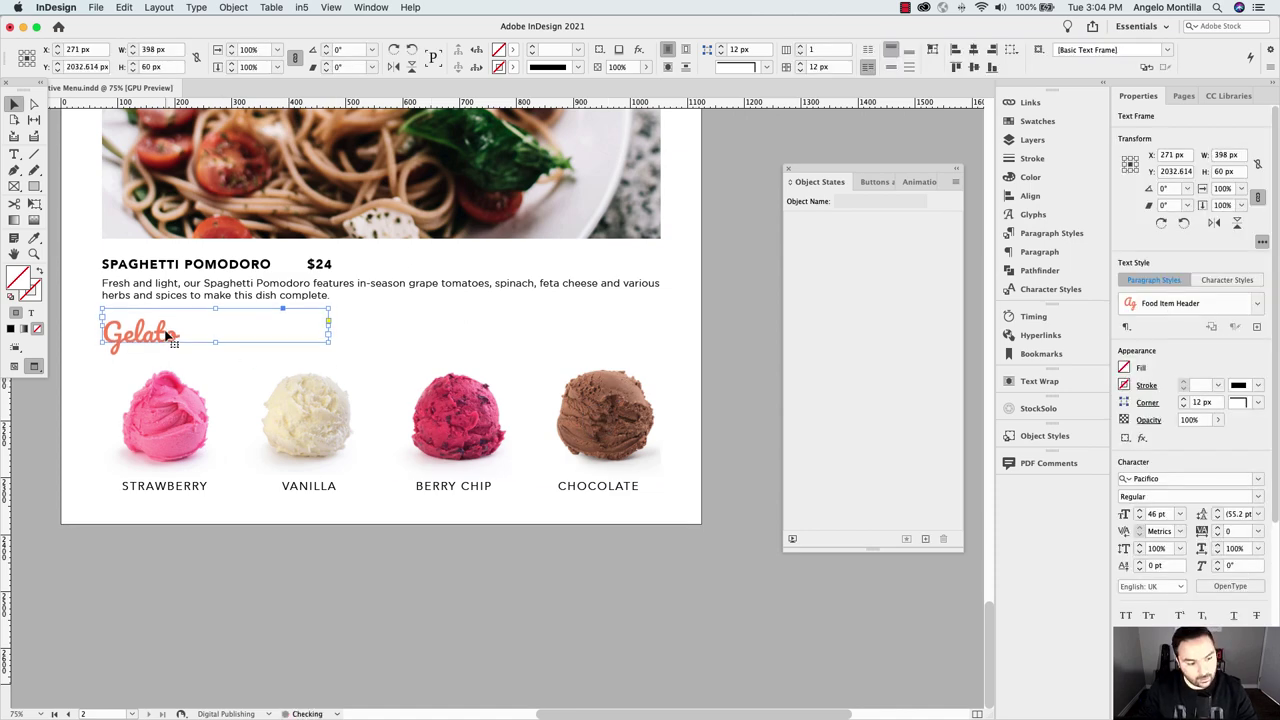
pyautogui.moveTo(168, 337); pyautogui.dragTo(168, 341)
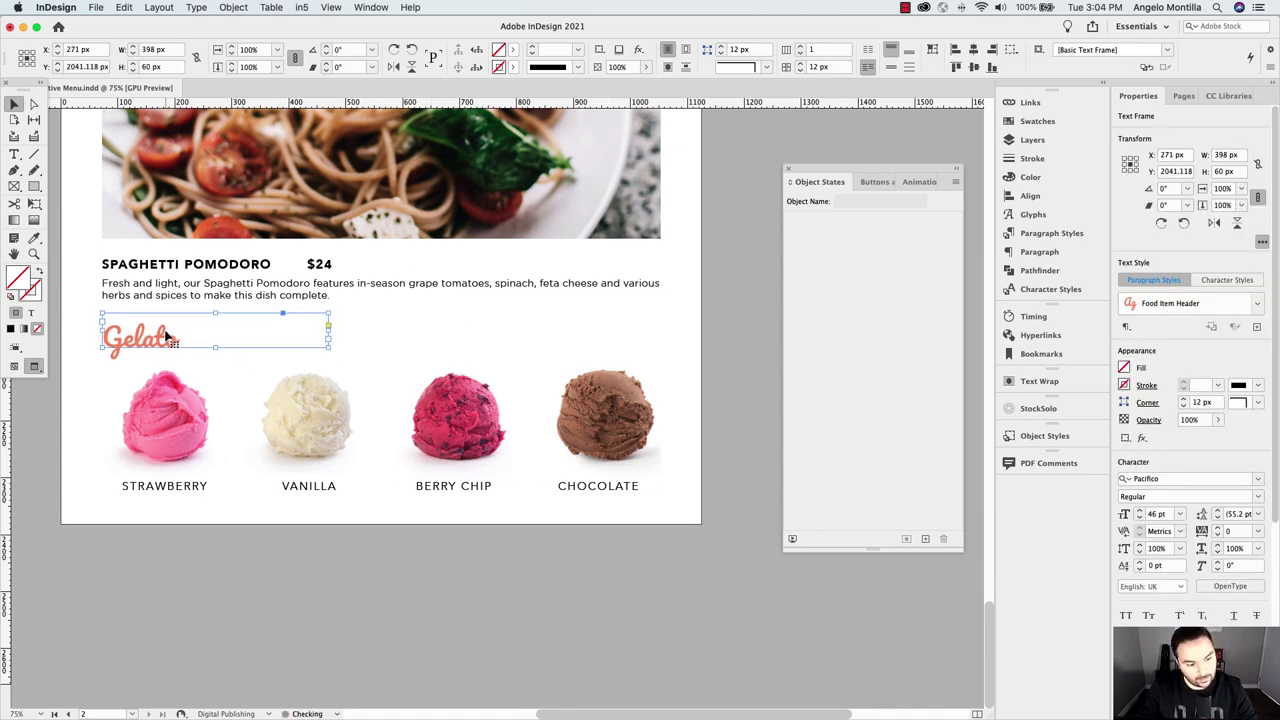
pyautogui.click(671, 294)
# Recolor the Pizza heading text with the Black swatch at a 90% tint
pyautogui.press('super+minus')
pyautogui.press('super+minus')
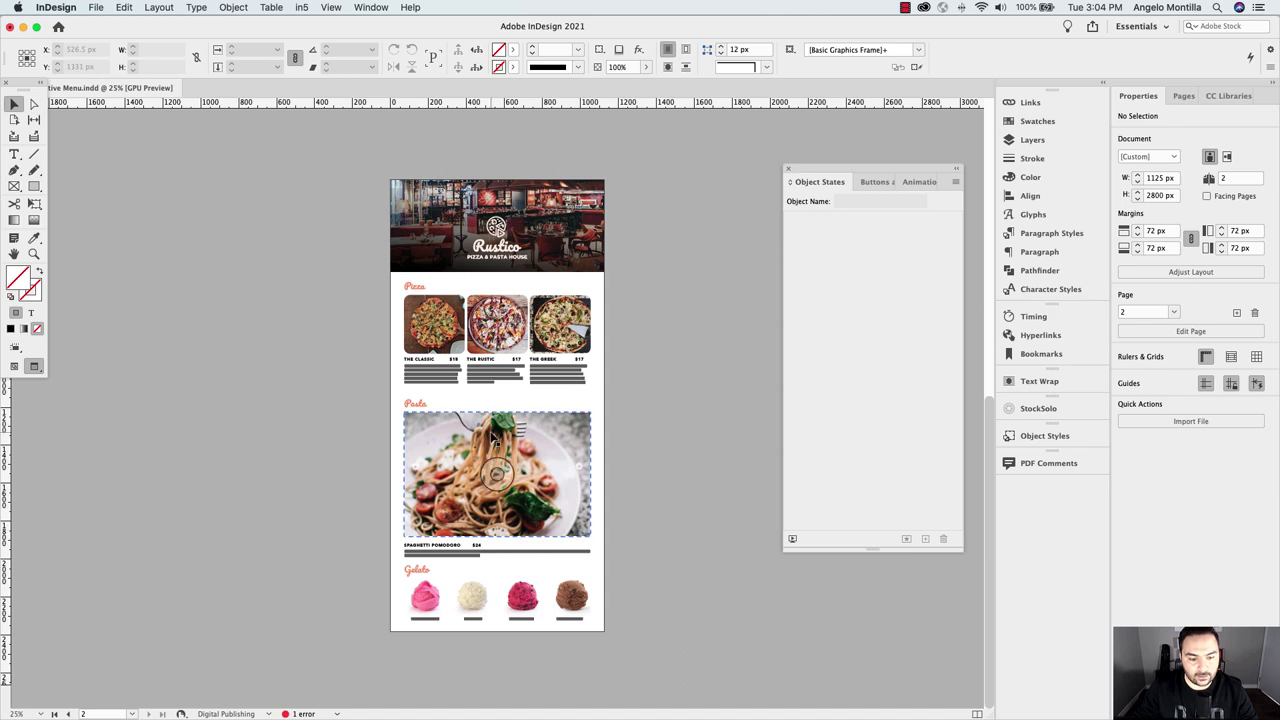
pyautogui.press('super+equal')
pyautogui.press('super+equal')
pyautogui.scroll(5, 493, 437)
pyautogui.doubleClick(413, 347)
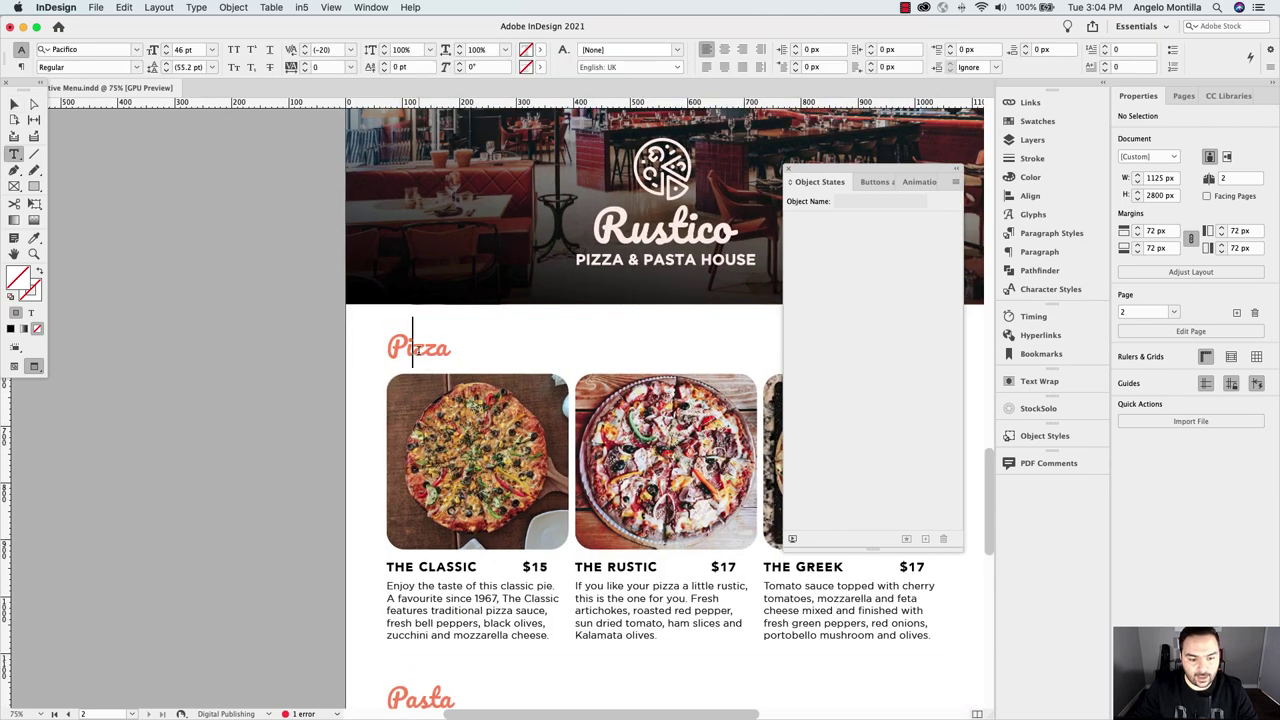
pyautogui.doubleClick(413, 347)
pyautogui.click(1037, 121)
pyautogui.click(934, 182)
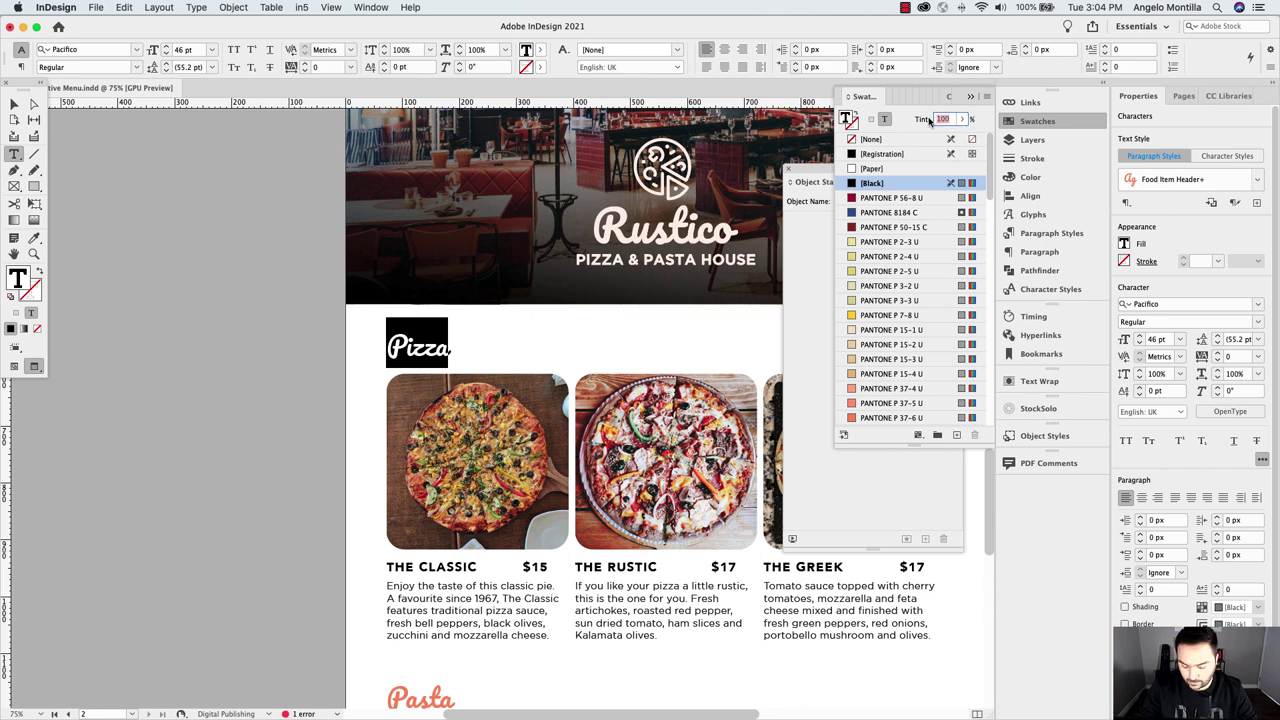
pyautogui.write('90')
pyautogui.press('Return')
# Apply the Black swatch at a 90% tint to the Pasta heading text
pyautogui.scroll(-3, 437, 334)
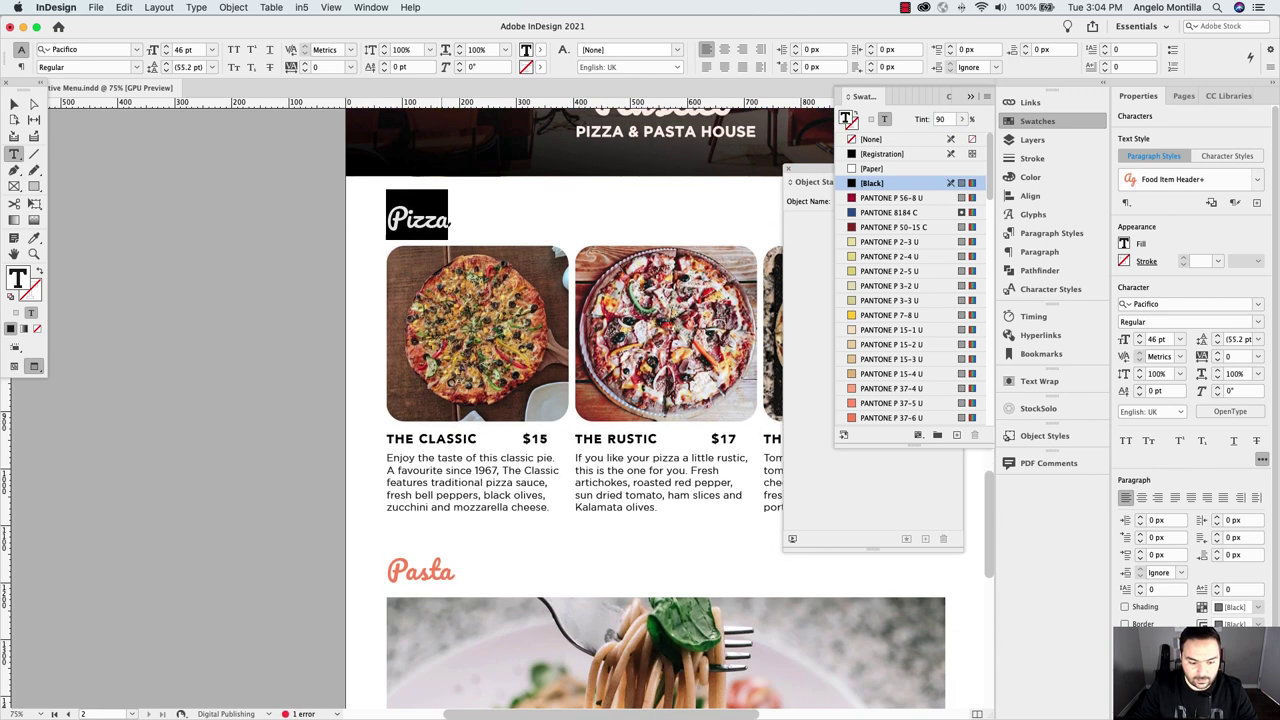
pyautogui.doubleClick(412, 572)
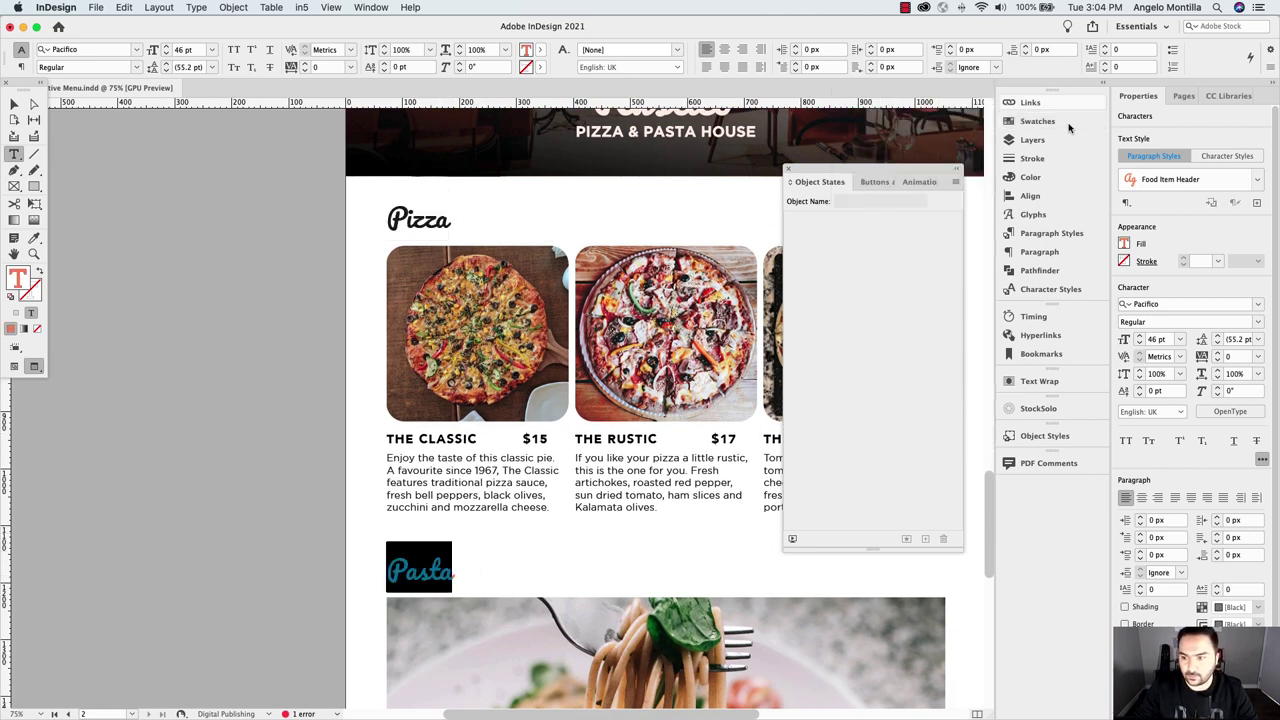
pyautogui.click(1030, 121)
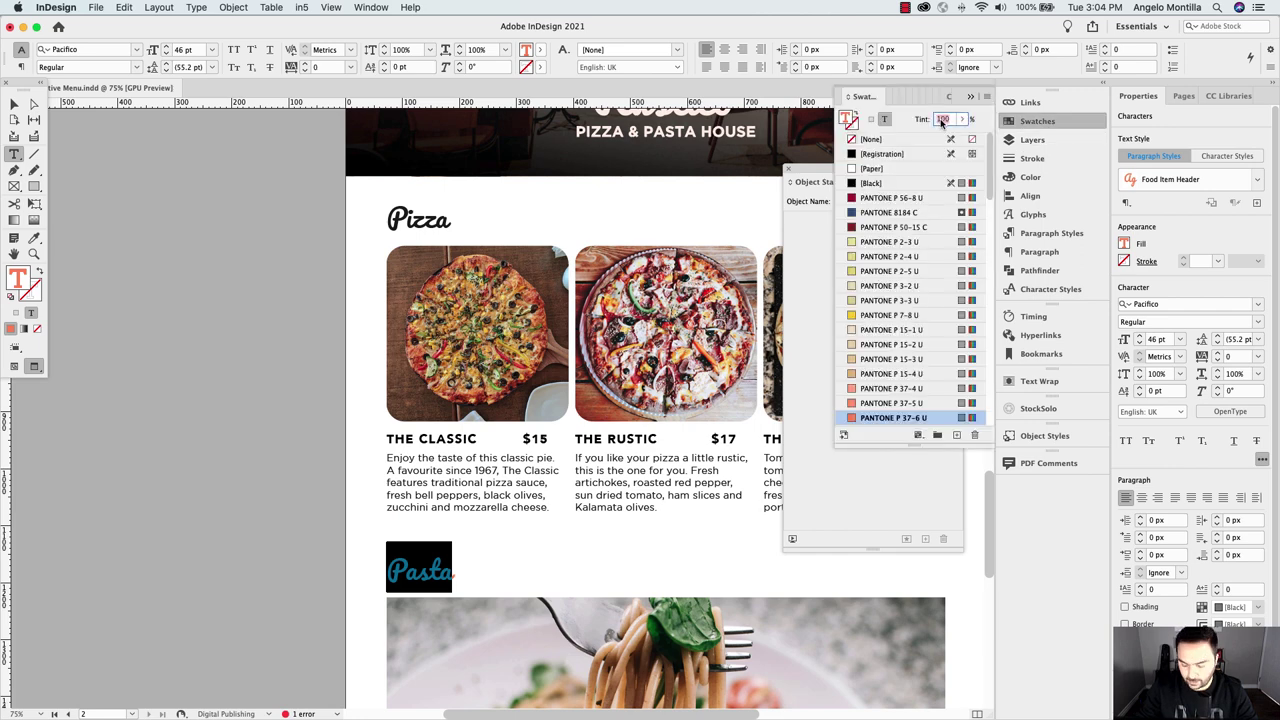
pyautogui.click(878, 183)
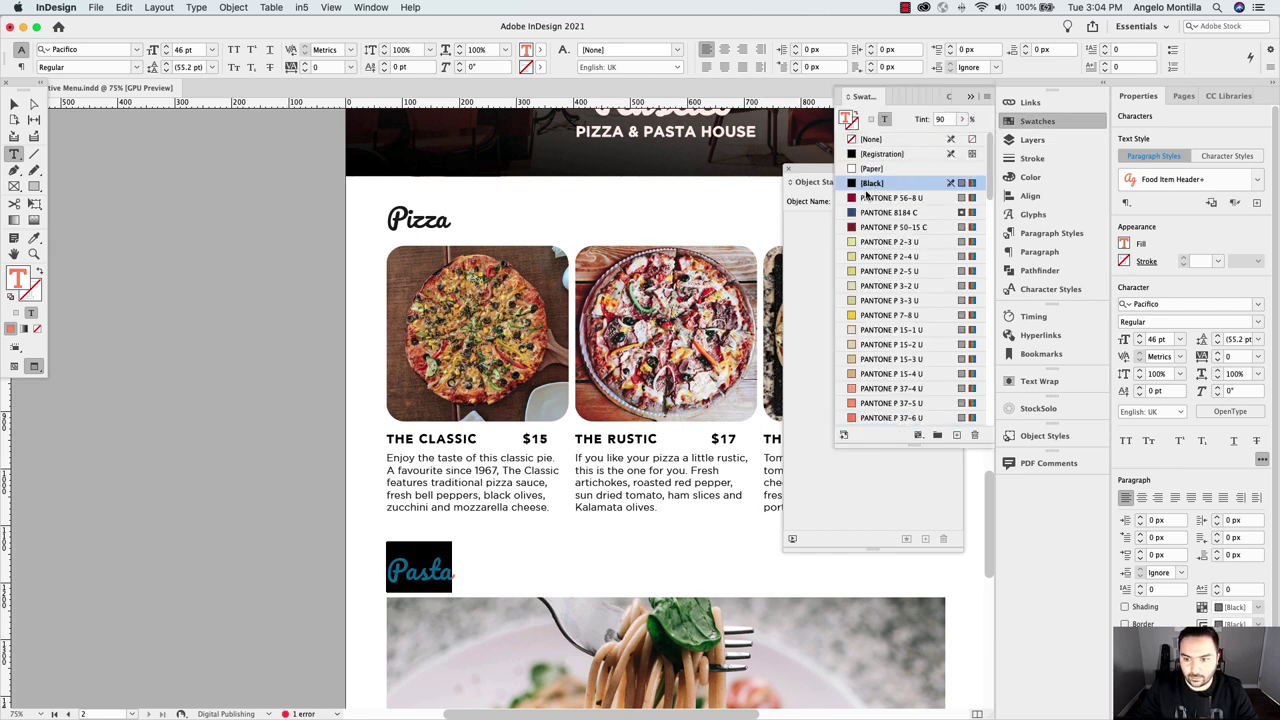
# Recolor the Gelato heading text with the Black swatch at a 90% tint
pyautogui.scroll(-10, 560, 465)
pyautogui.scroll(-3, 565, 472)
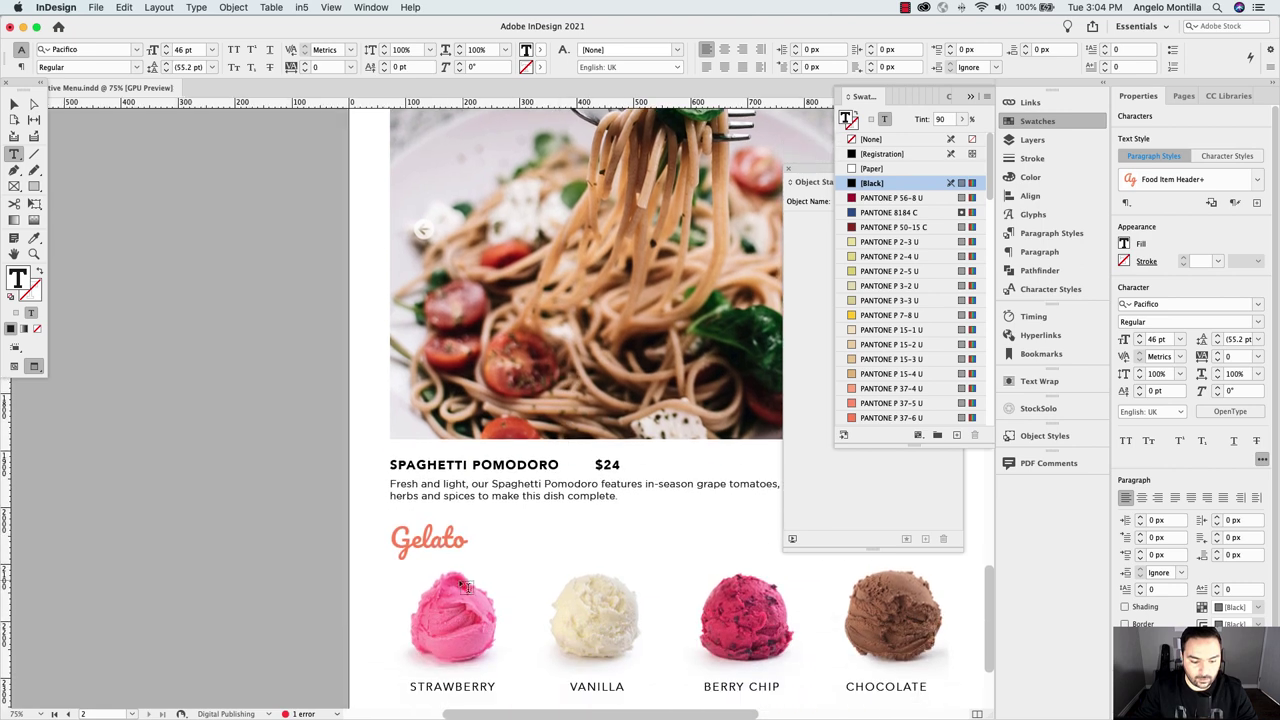
pyautogui.doubleClick(441, 538)
pyautogui.click(1024, 125)
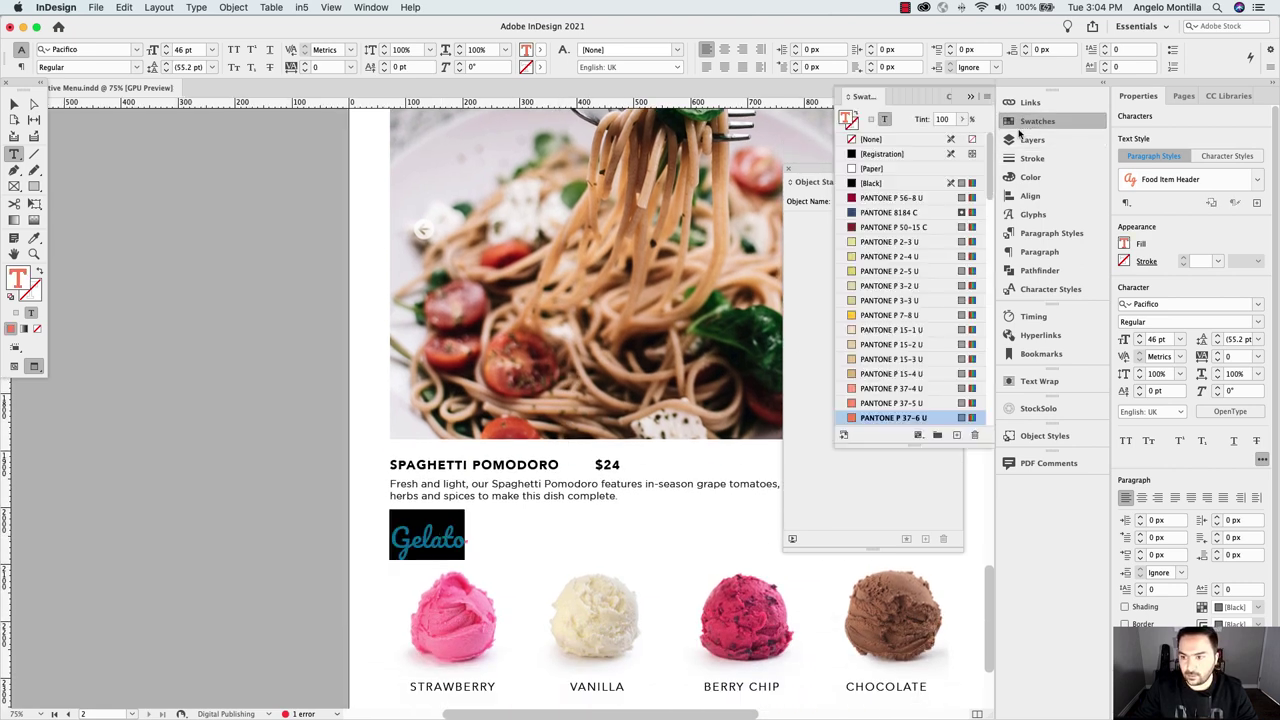
pyautogui.click(872, 183)
pyautogui.click(945, 119)
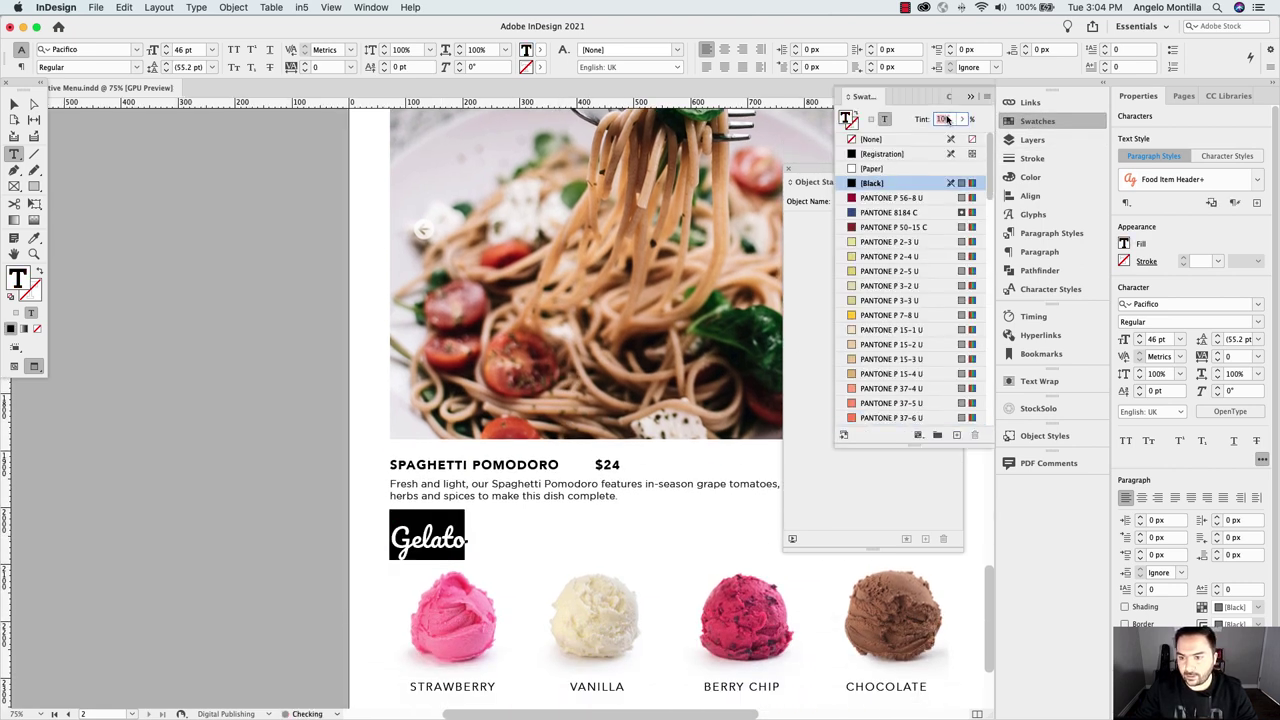
pyautogui.press('Return')
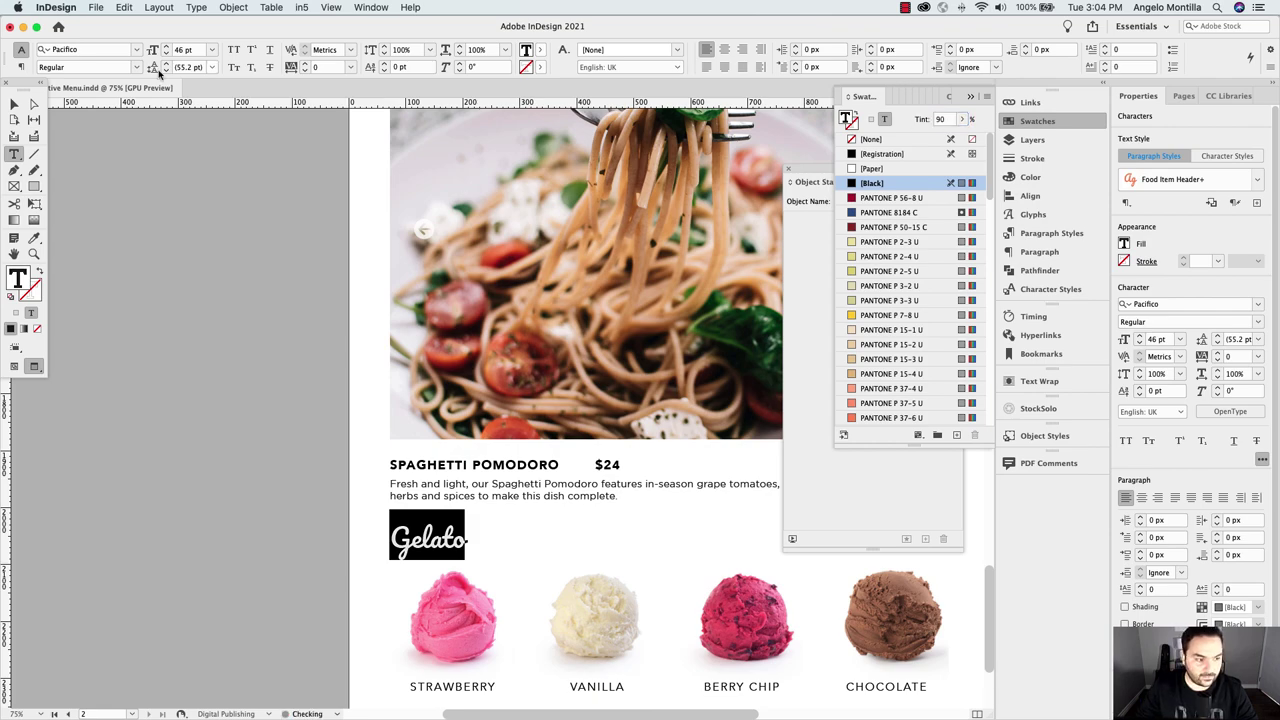
pyautogui.click(24, 103)
pyautogui.scroll(-2, 174, 177)
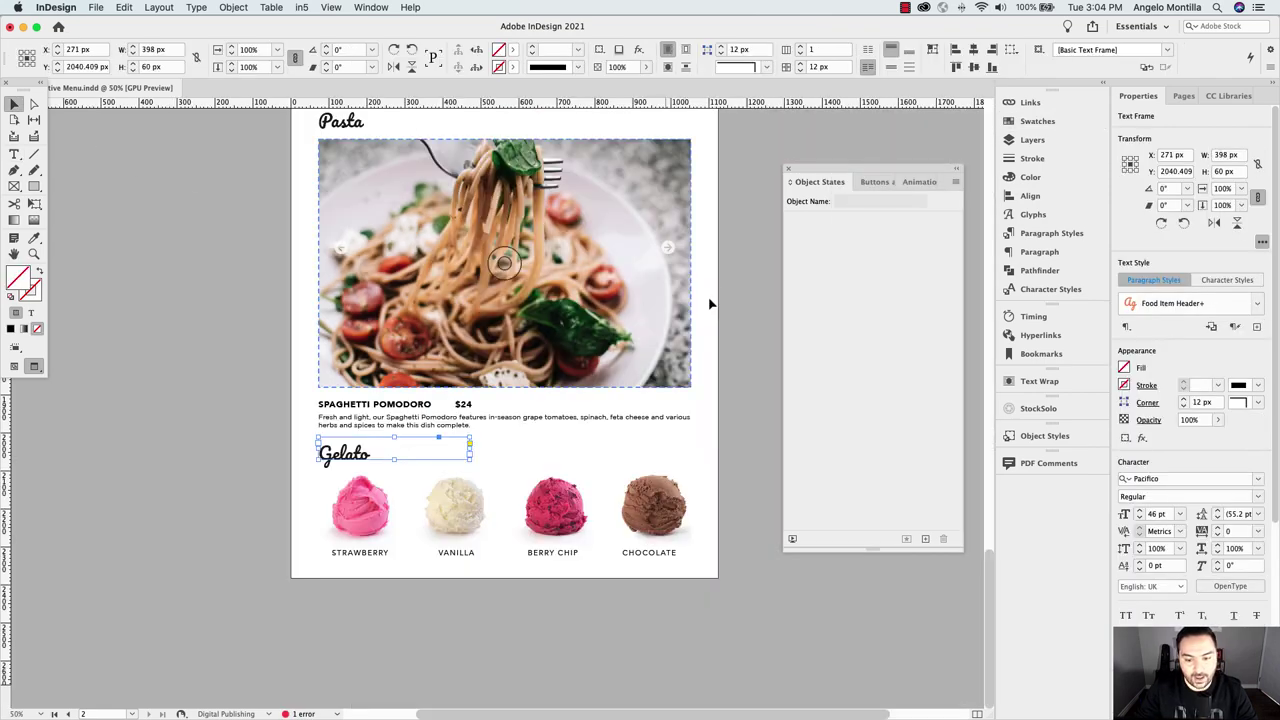
# Select all content on the page and move it down 275 px so the banner image's upper edge meets the page's upper edge
pyautogui.moveTo(737, 227); pyautogui.dragTo(672, 288)
pyautogui.scroll(-3, 666, 300)
pyautogui.scroll(5, 640, 340)
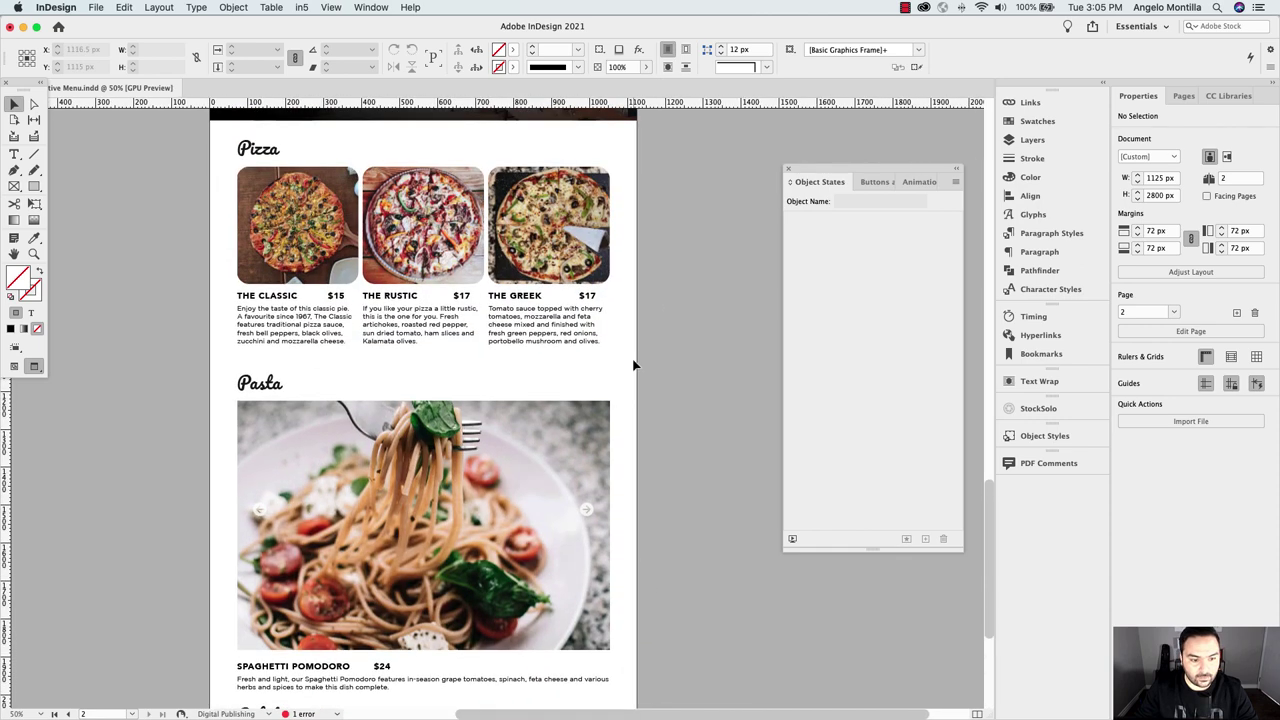
pyautogui.scroll(-2, 632, 365)
pyautogui.moveTo(360, 165); pyautogui.dragTo(630, 650)
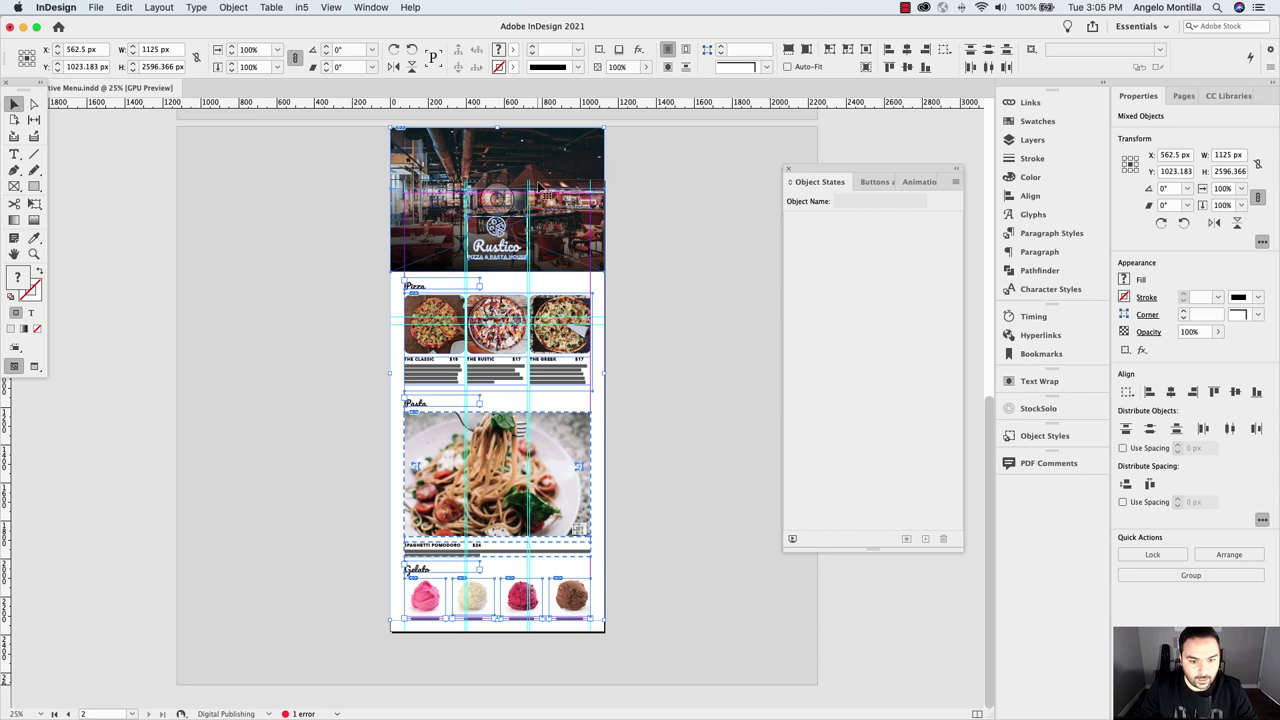
pyautogui.moveTo(540, 188); pyautogui.dragTo(540, 240)
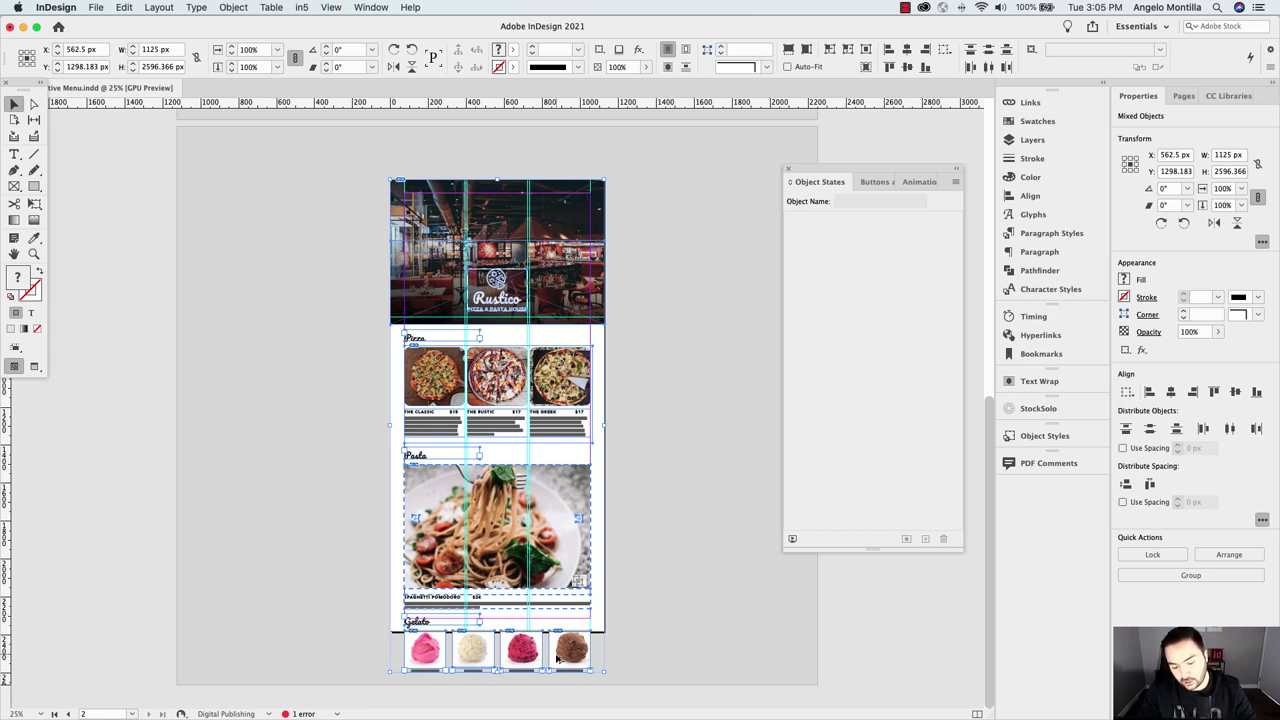
pyautogui.scroll(2, 557, 657)
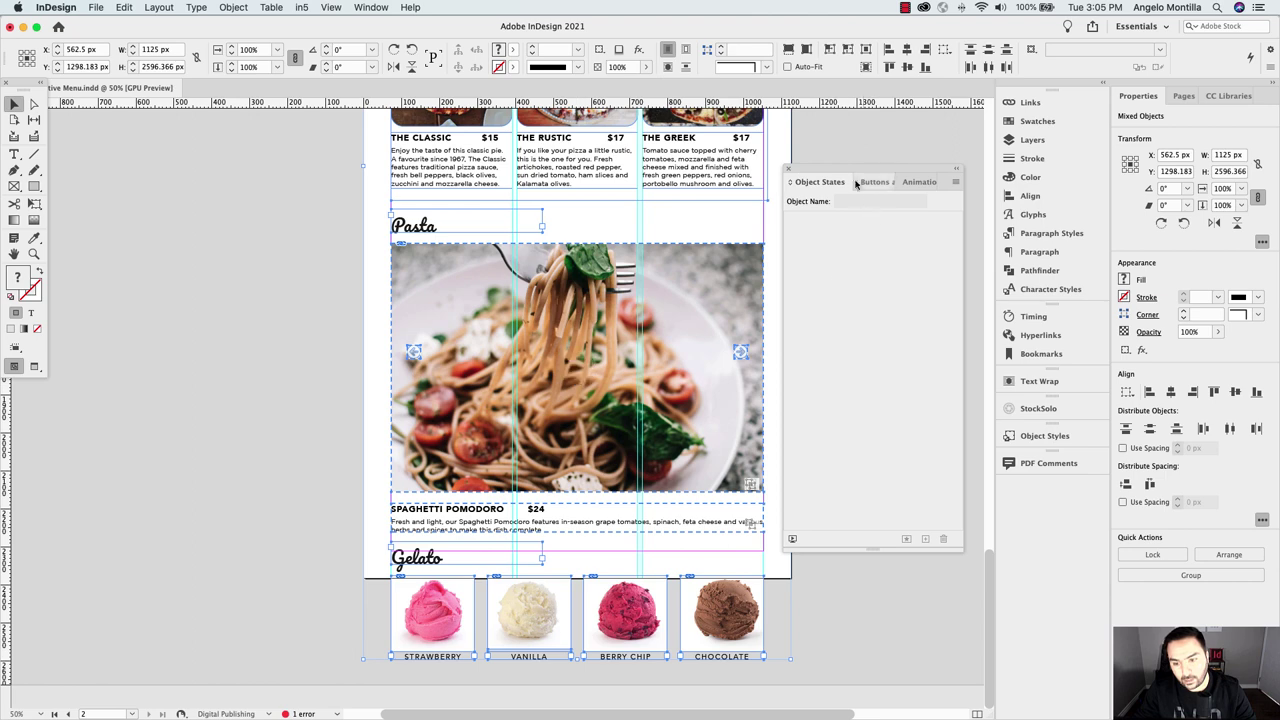
pyautogui.moveTo(849, 172); pyautogui.dragTo(878, 170)
pyautogui.click(797, 211)
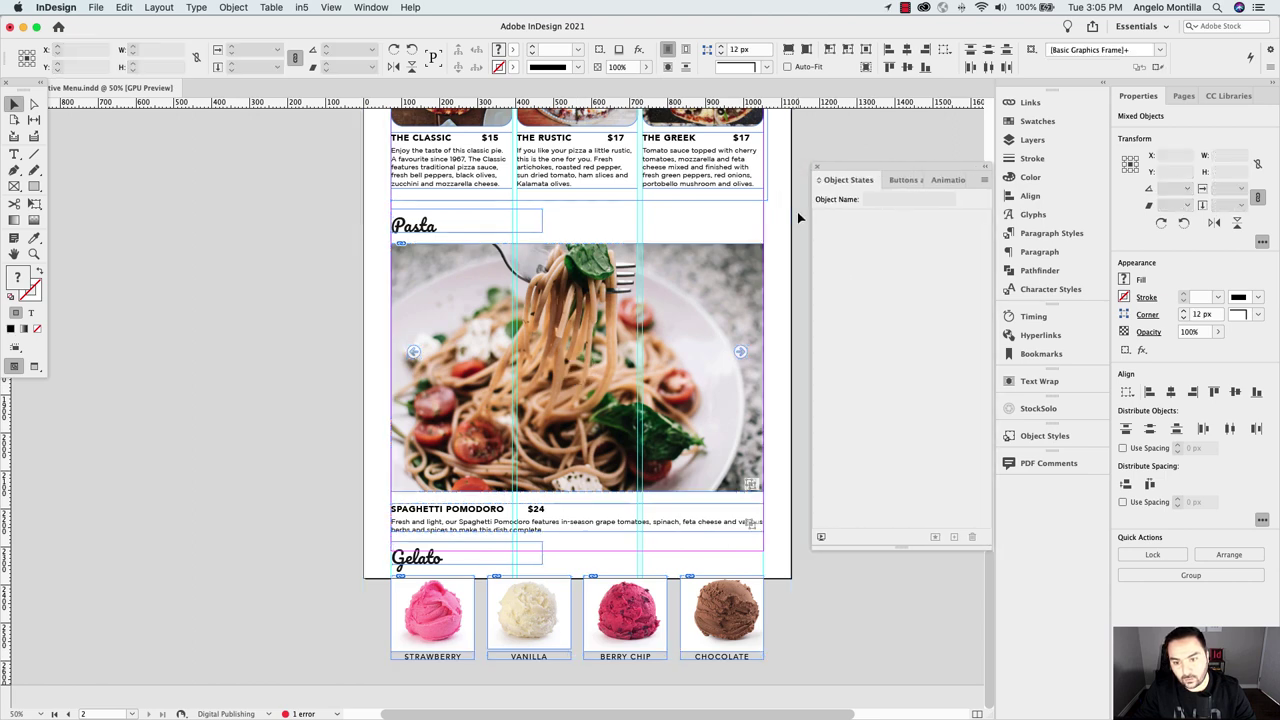
pyautogui.scroll(1, 772, 263)
pyautogui.scroll(5, 772, 263)
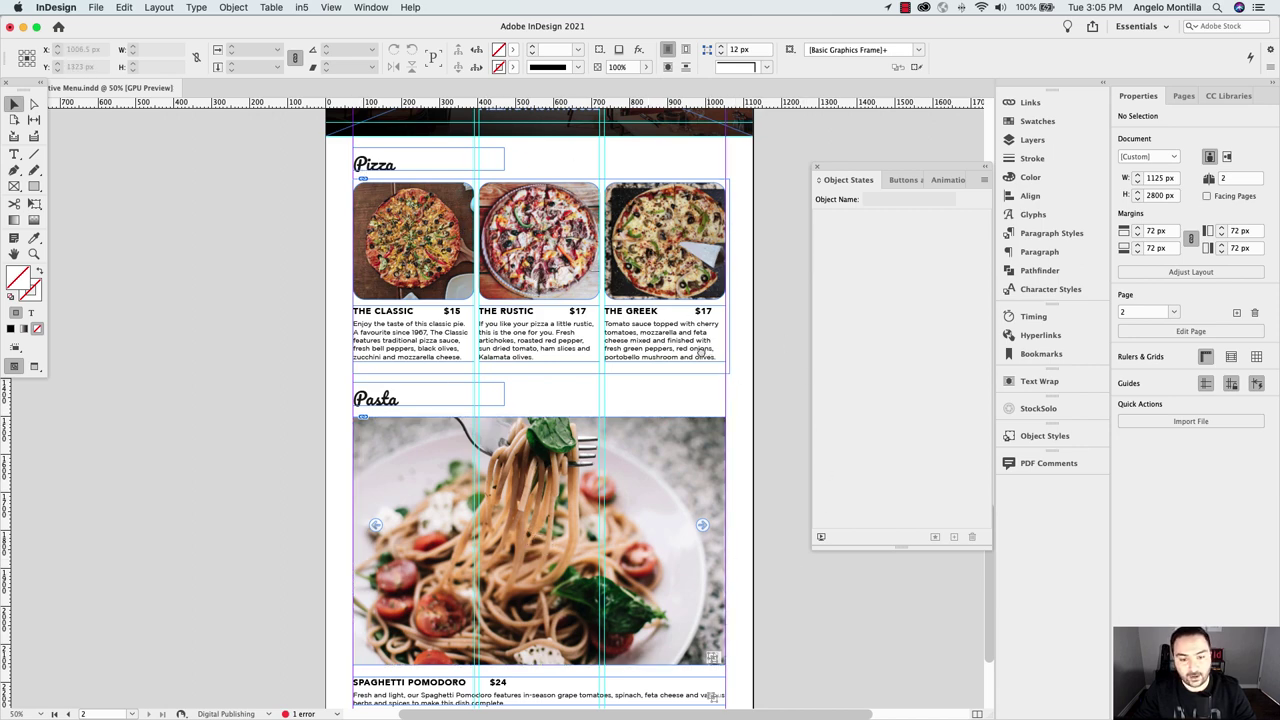
pyautogui.hscroll(3, 729, 371)
pyautogui.press('f')
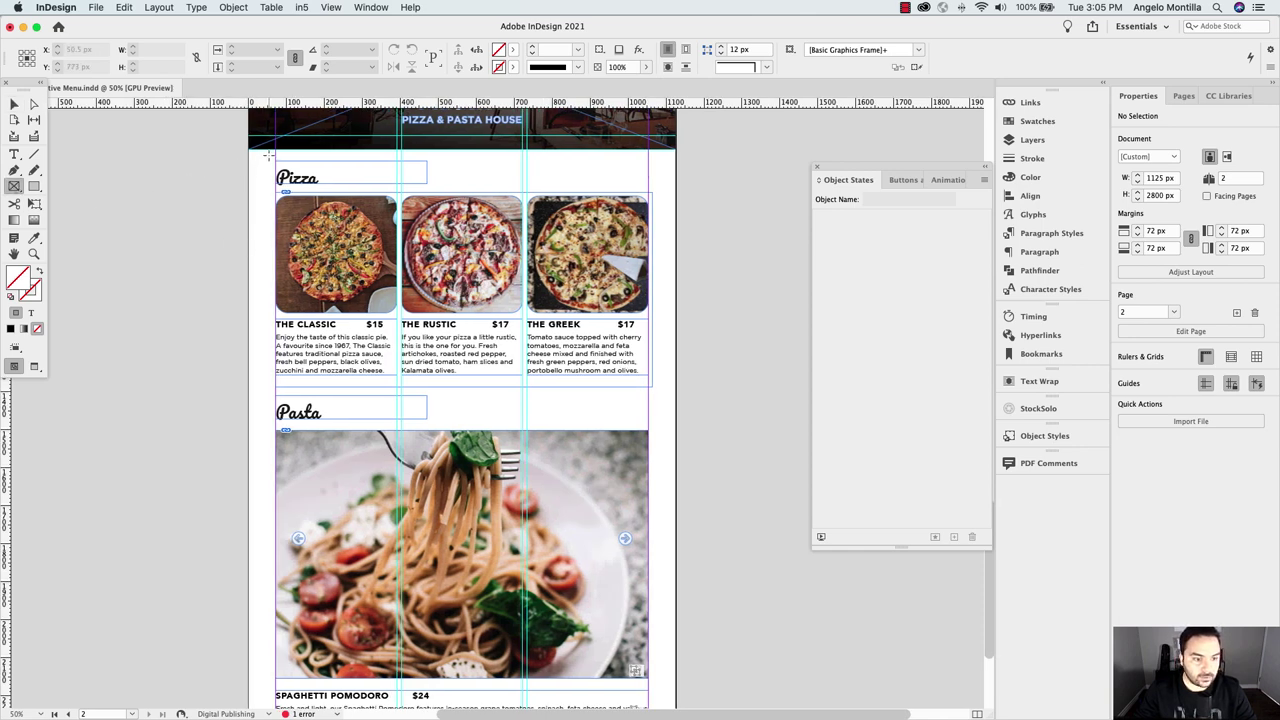
pyautogui.moveTo(267, 153); pyautogui.dragTo(654, 589)
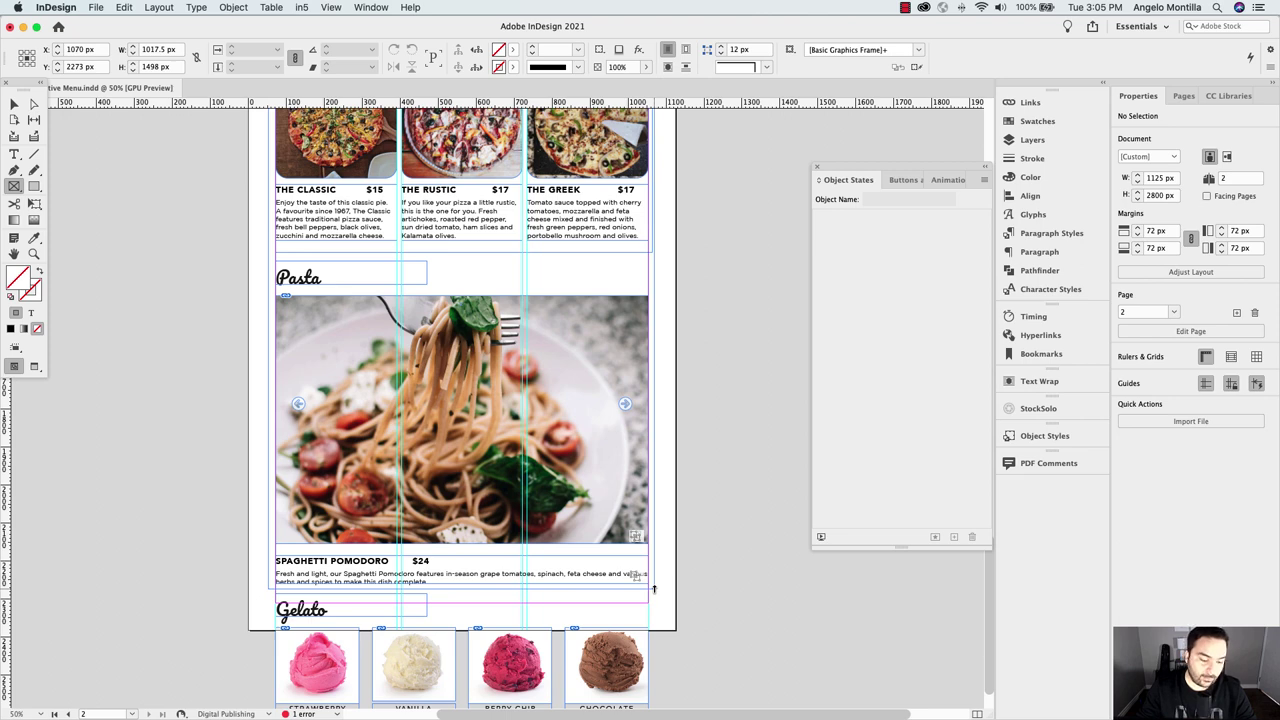
pyautogui.moveTo(654, 589); pyautogui.dragTo(655, 589)
pyautogui.click(14, 104)
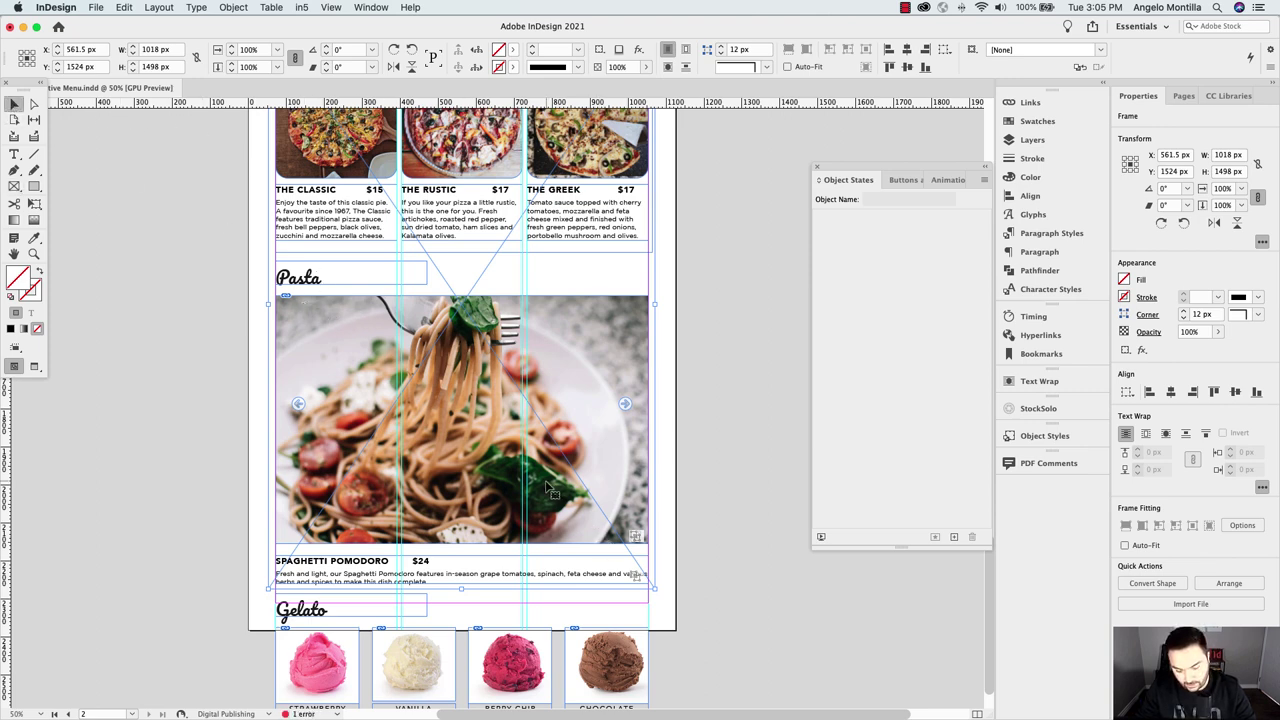
pyautogui.click(220, 285)
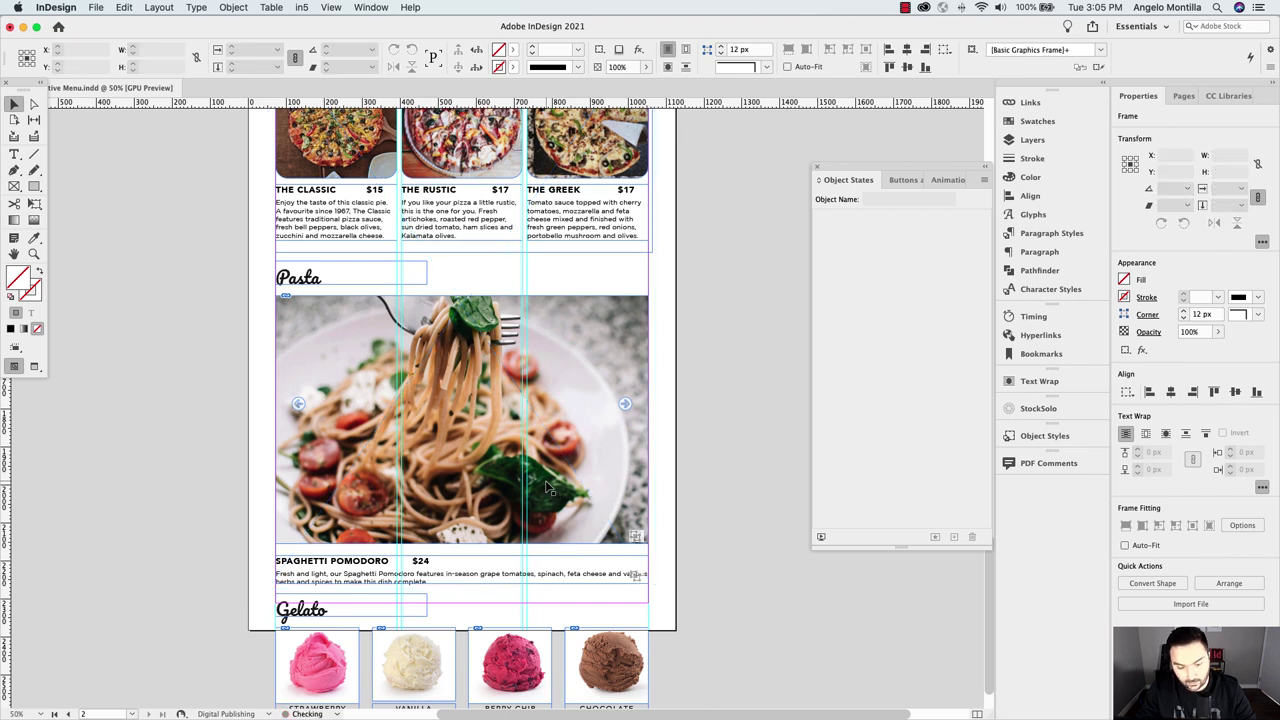
# Group all the Pizza, Pasta and Gelato content below the banner
pyautogui.press('super+minus')
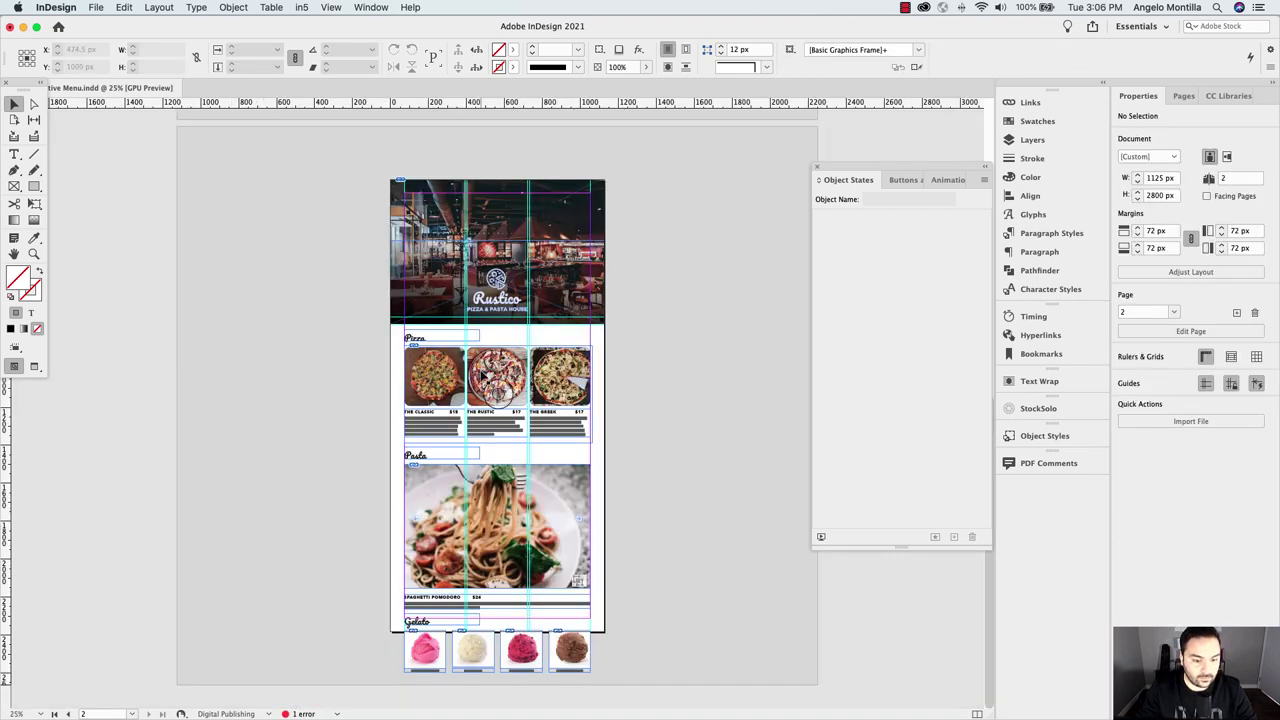
pyautogui.moveTo(398, 338); pyautogui.dragTo(607, 682)
pyautogui.press('super+g')
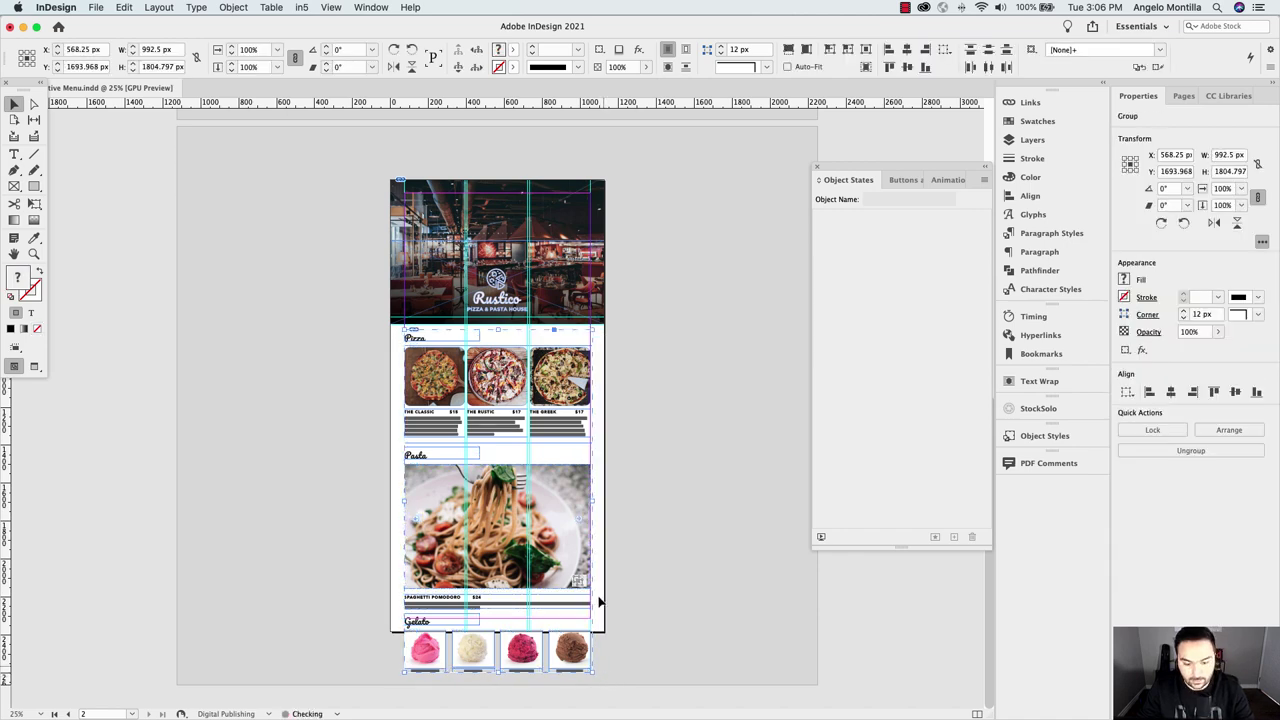
# Remove the grouped menu content from the page, keeping only the banner with the Rustico logo
pyautogui.press('super+equal')
pyautogui.hscroll(5, 627, 533)
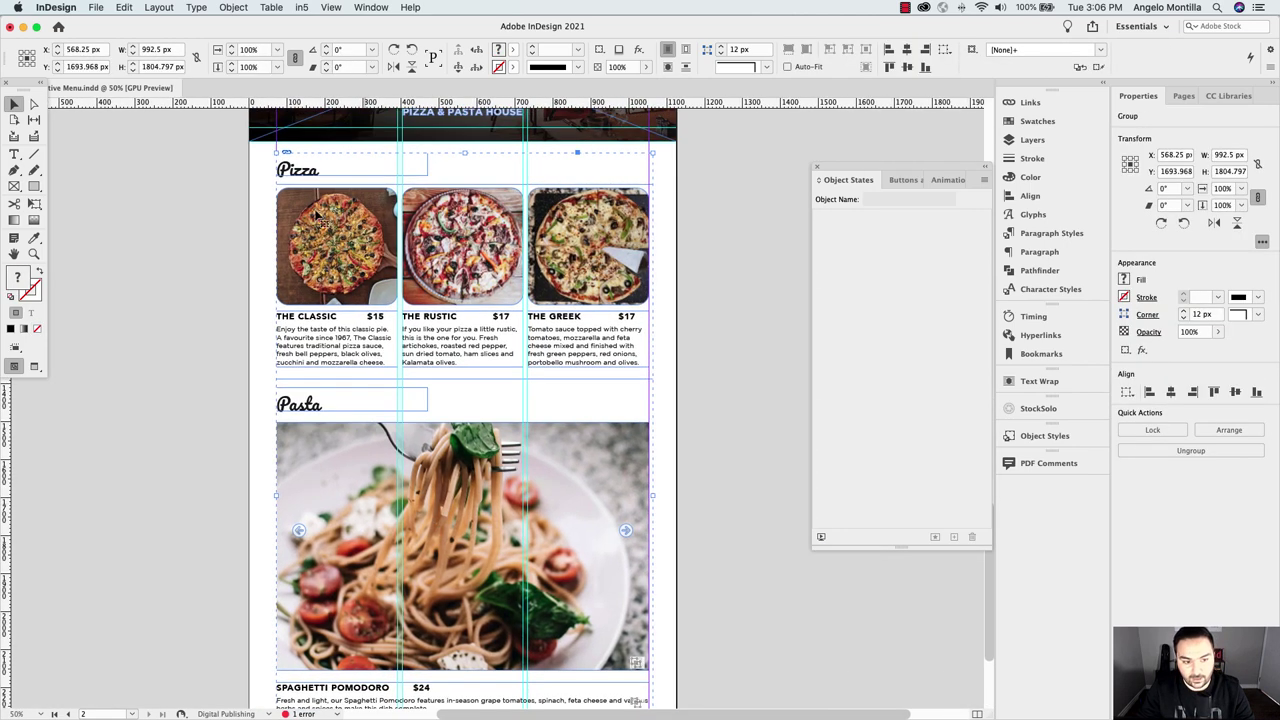
pyautogui.scroll(-5, 465, 282)
pyautogui.scroll(3, 440, 175)
pyautogui.hscroll(1, 440, 175)
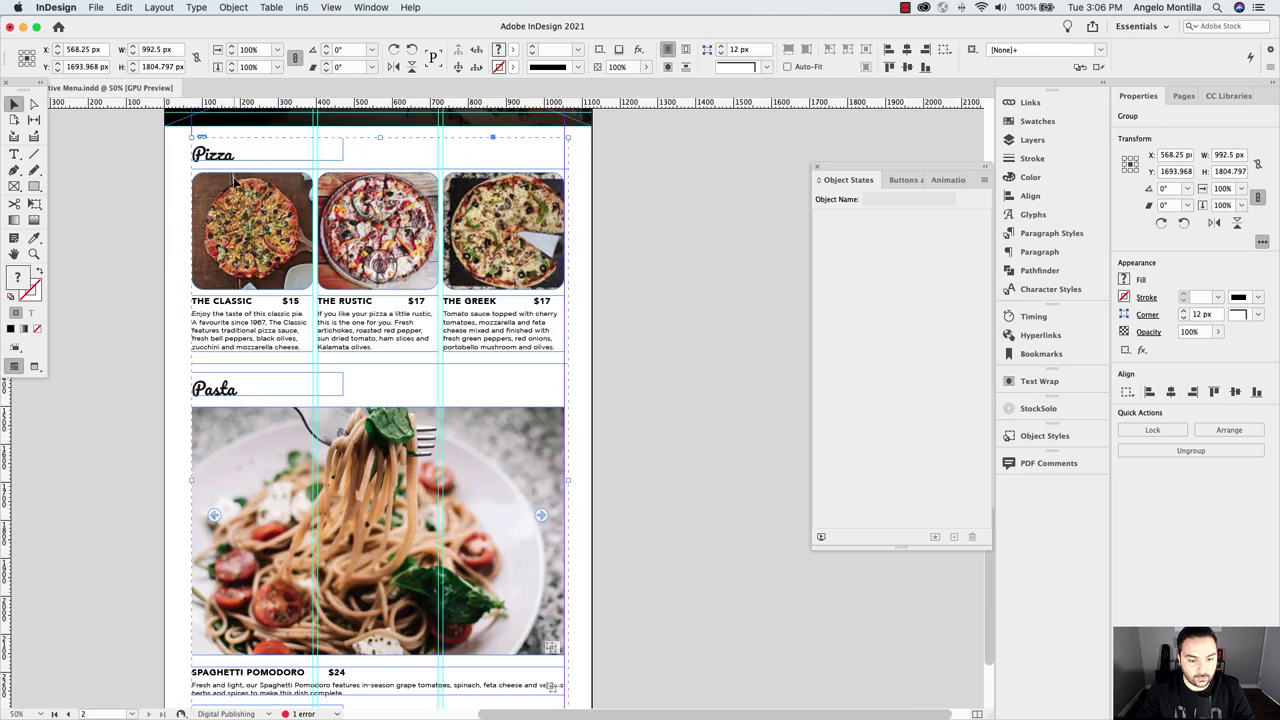
pyautogui.scroll(4, 455, 294)
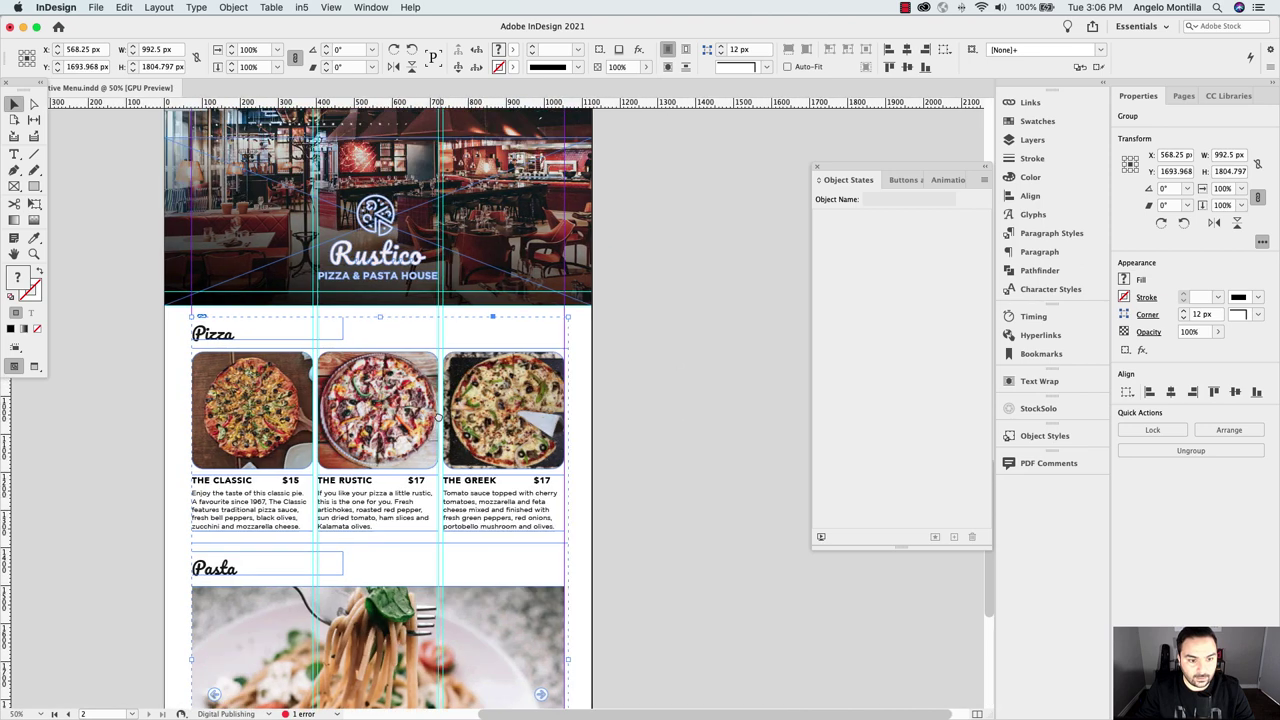
pyautogui.scroll(-3, 423, 284)
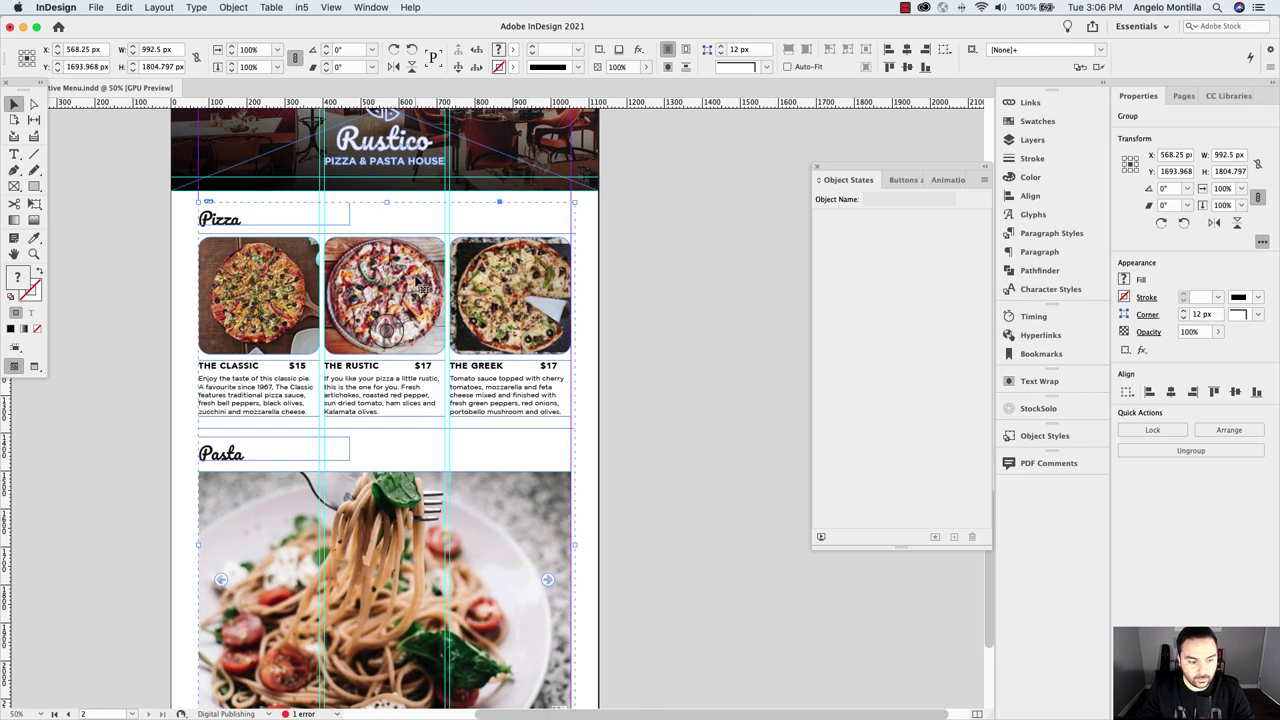
pyautogui.click(534, 317)
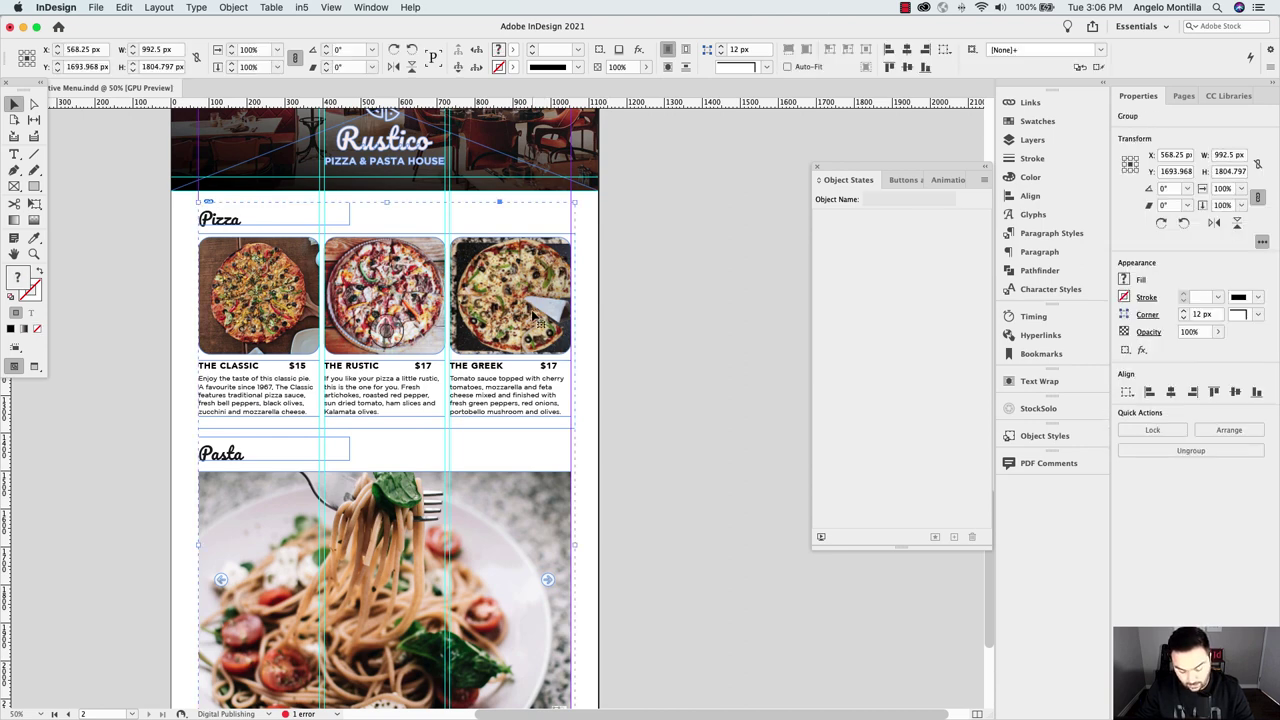
pyautogui.press('Delete')
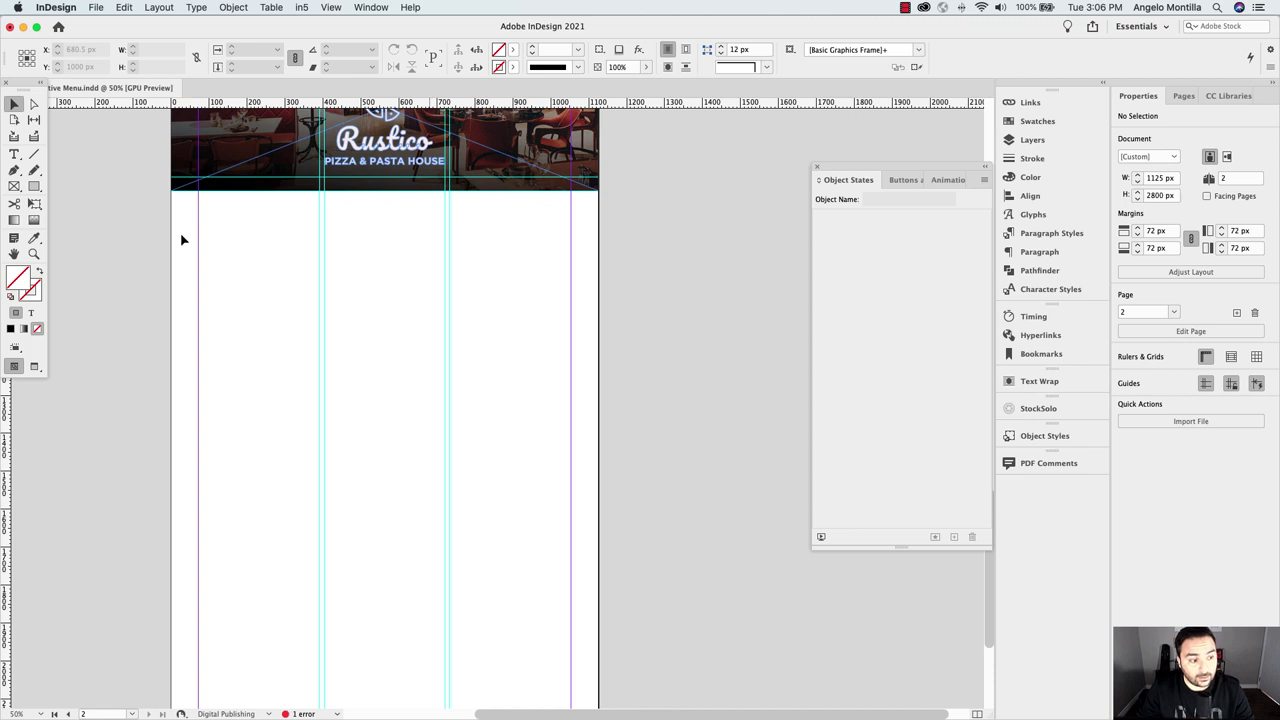
# Restore the removed menu content and draw an empty frame of about 1013.5 × 1503 px over it, below the banner
pyautogui.press('super+z')
pyautogui.press('f')
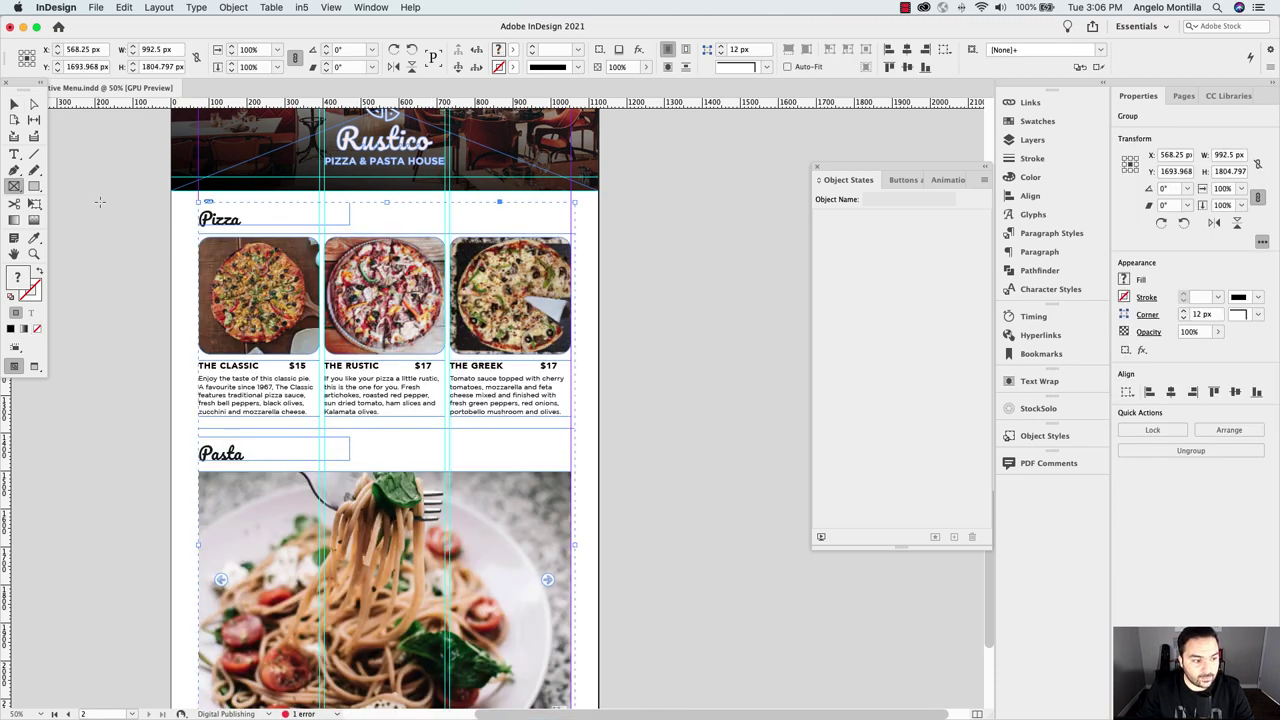
pyautogui.click(186, 196)
pyautogui.click(700, 371)
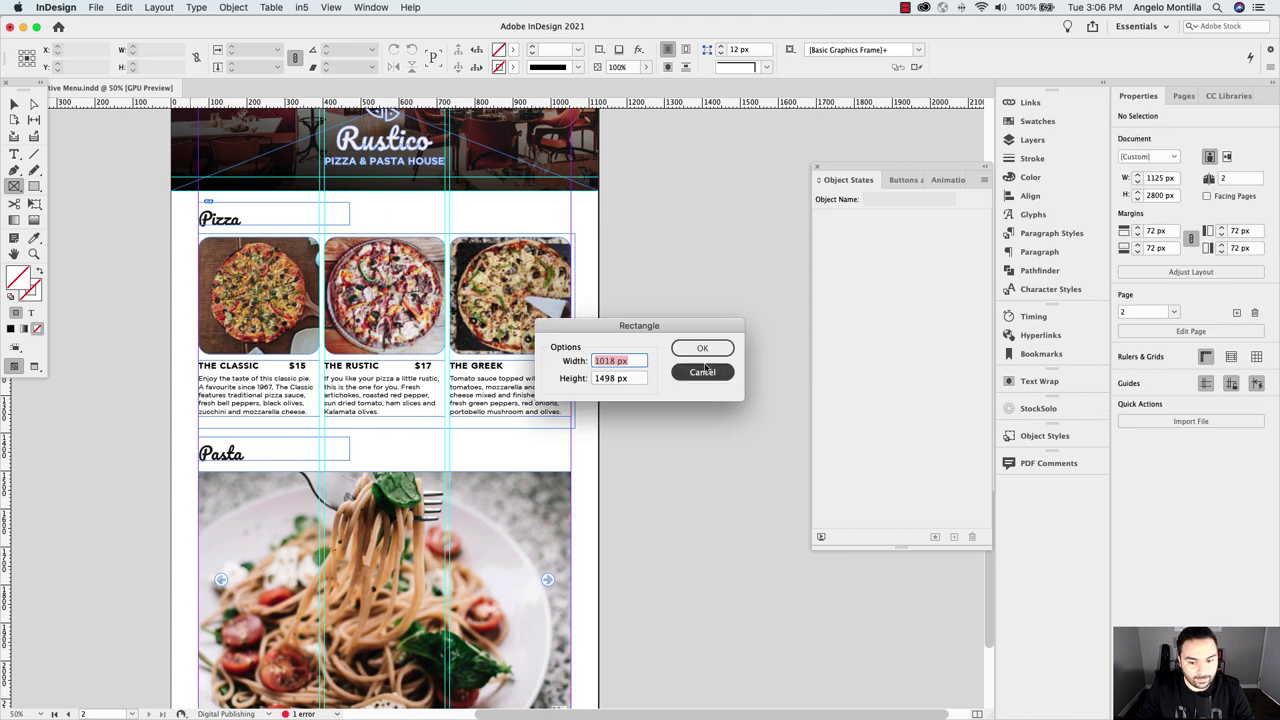
pyautogui.moveTo(190, 198); pyautogui.dragTo(576, 567)
# Cut the grouped Pizza, Pasta and Gelato content and paste it into the empty frame below the banner
pyautogui.scroll(-5, 452, 670)
pyautogui.click(14, 104)
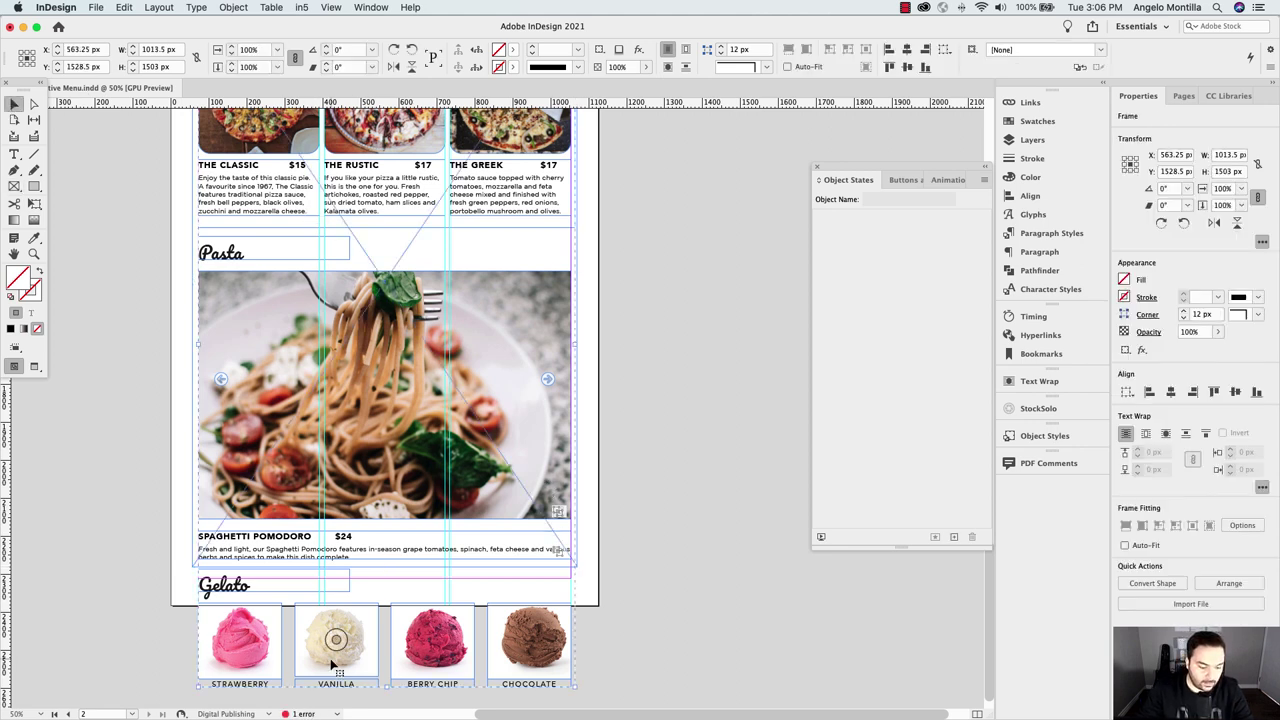
pyautogui.click(335, 665)
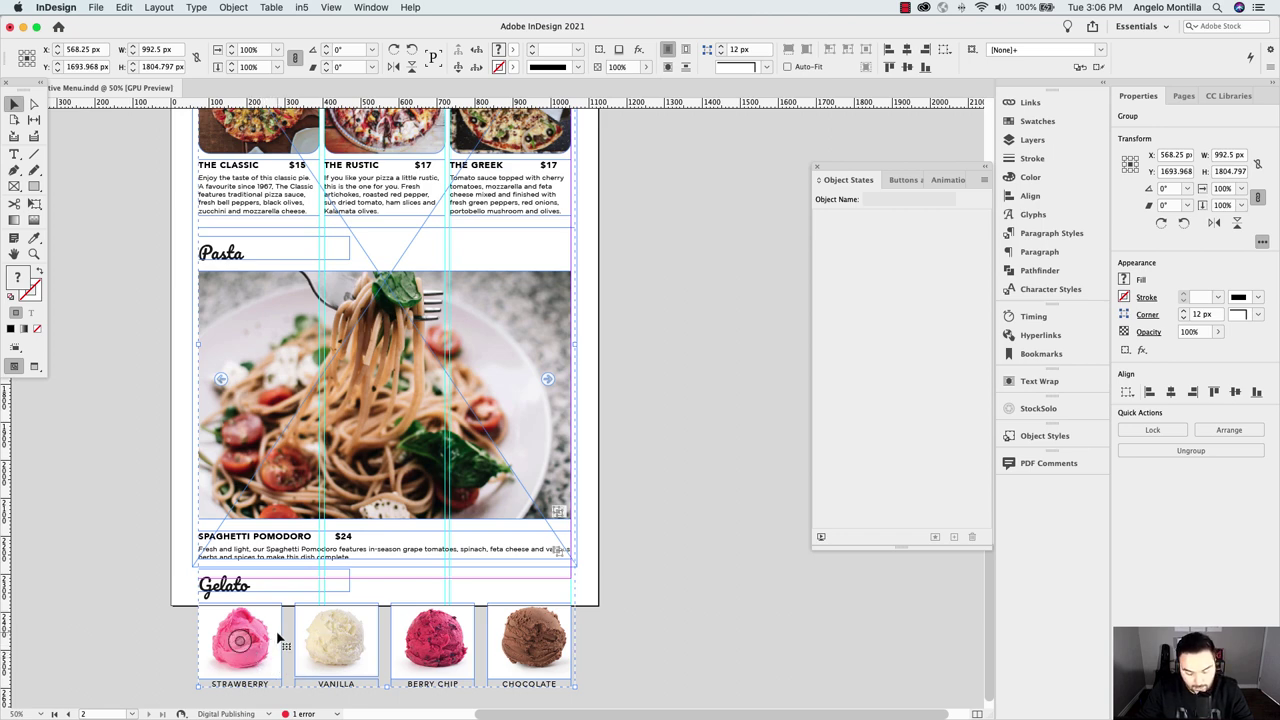
pyautogui.press('Delete')
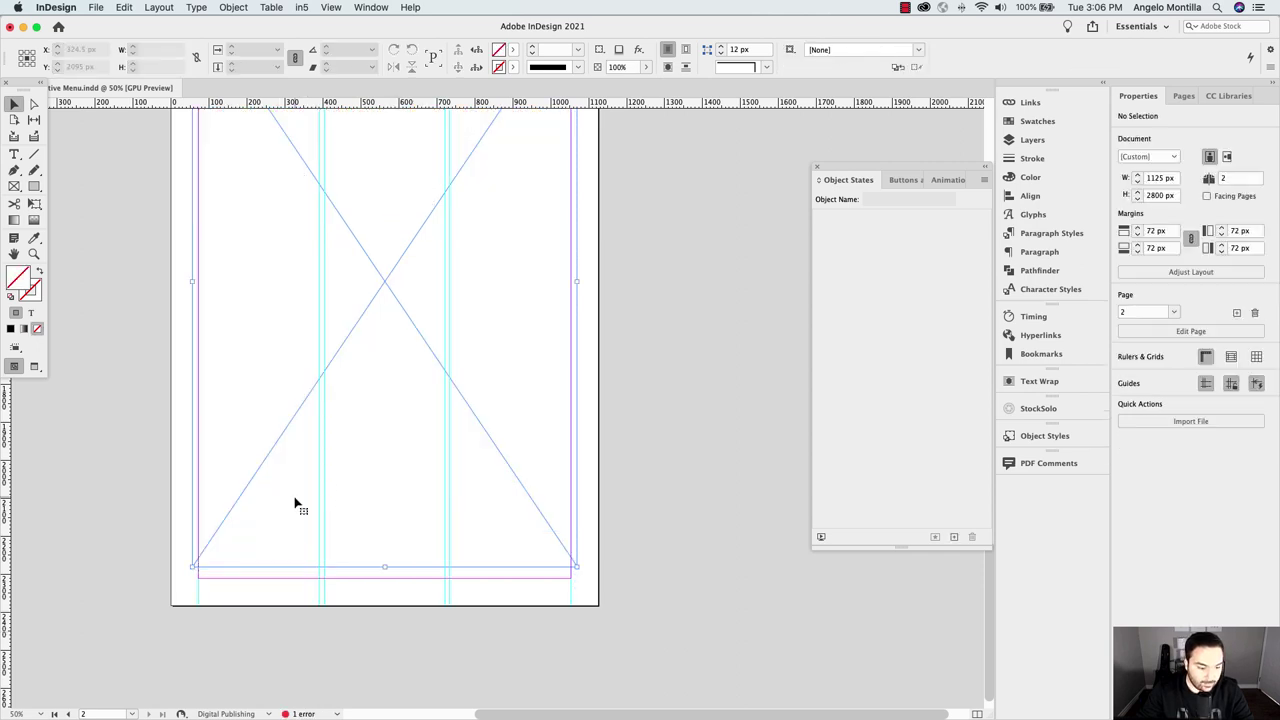
pyautogui.click(346, 294)
pyautogui.scroll(5, 346, 294)
pyautogui.scroll(2, 343, 299)
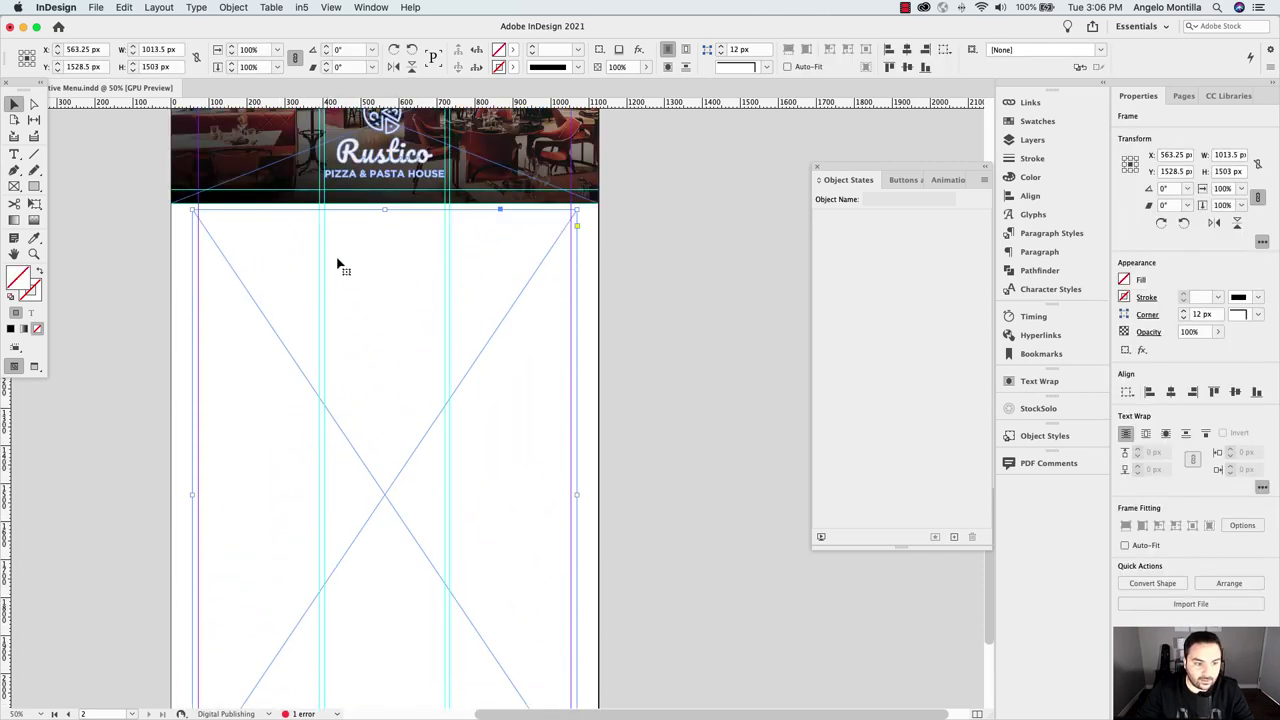
pyautogui.rightClick(298, 252)
pyautogui.click(344, 322)
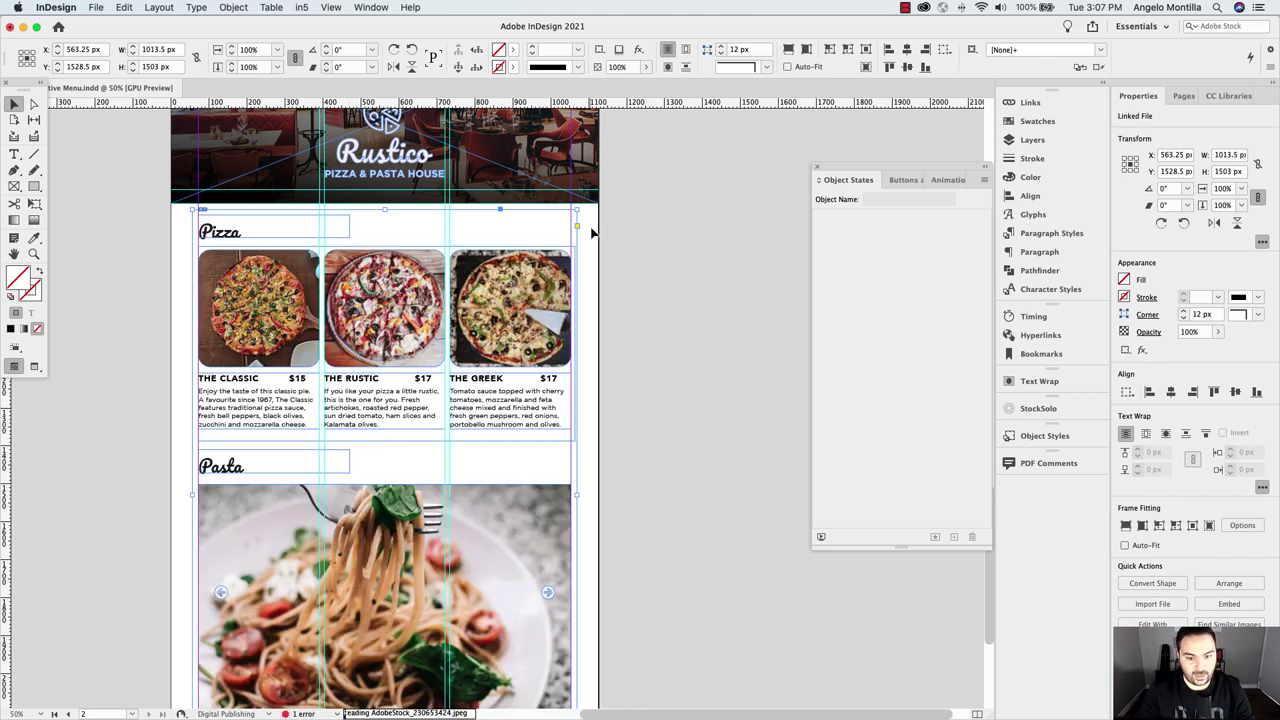
# Widen the frame holding the menu content to 1018 px by extending its right edge slightly
pyautogui.scroll(-3, 592, 482)
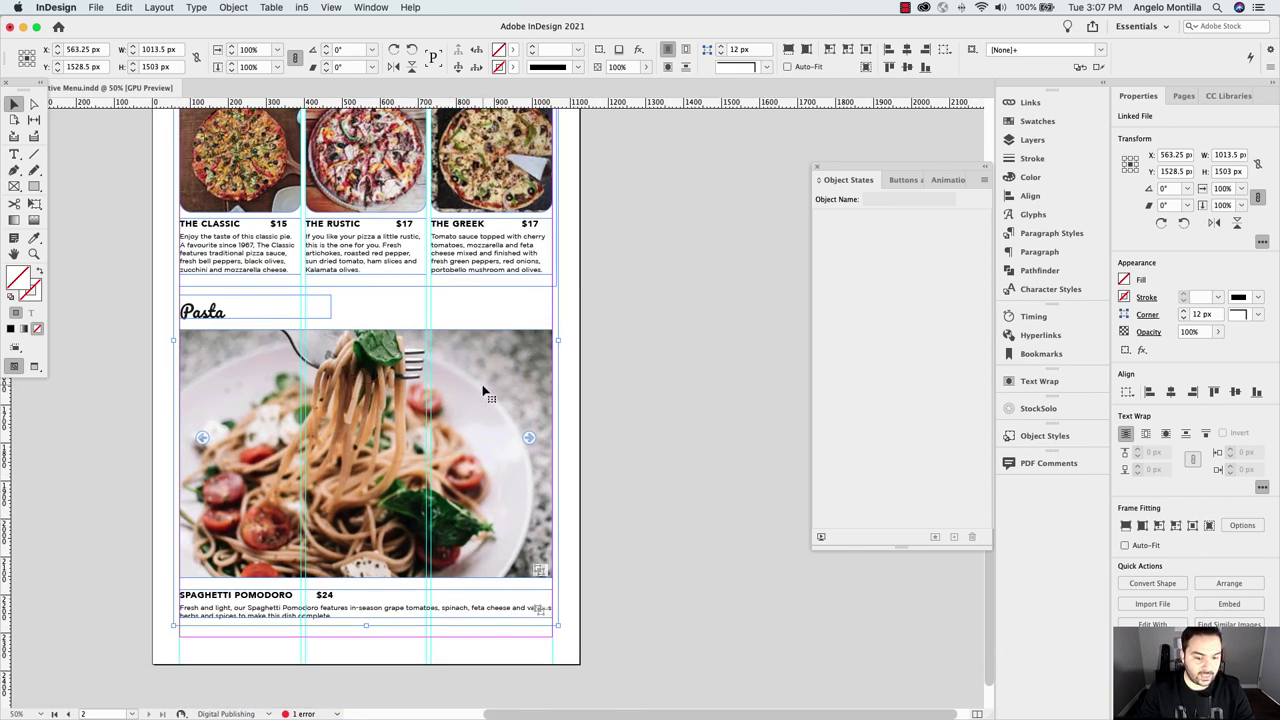
pyautogui.moveTo(559, 340); pyautogui.dragTo(560, 341)
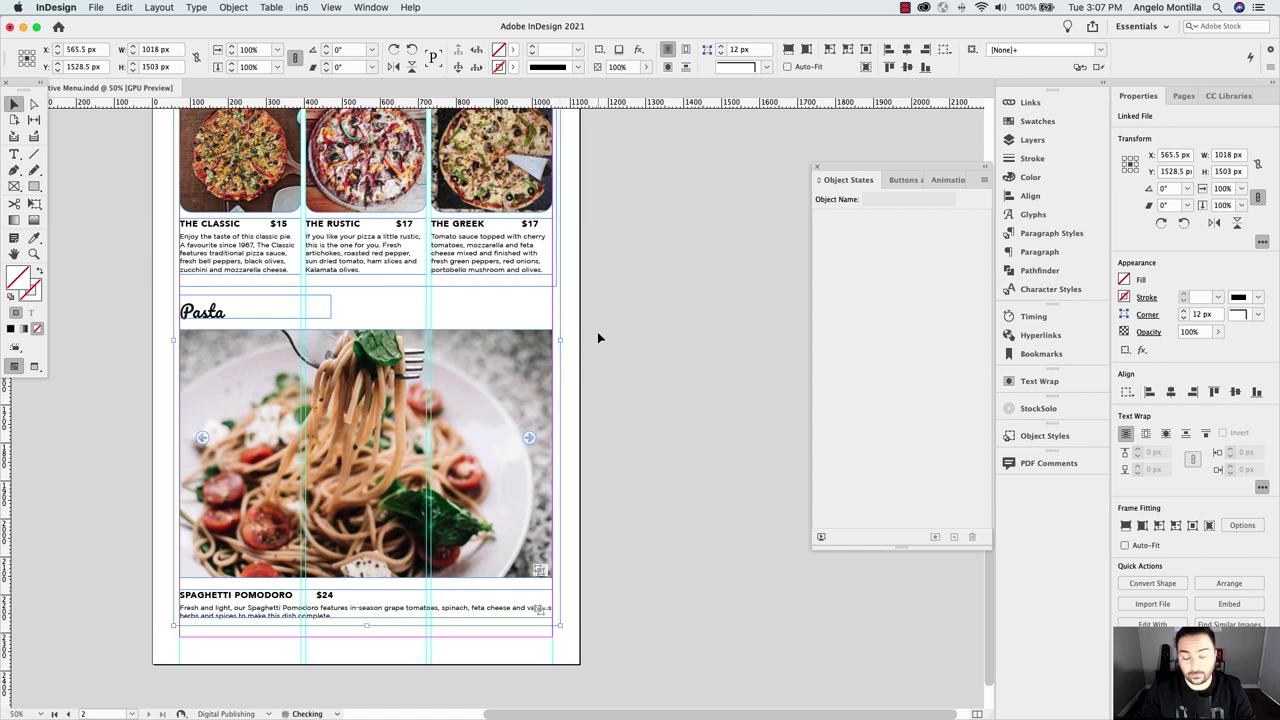
pyautogui.scroll(1, 560, 342)
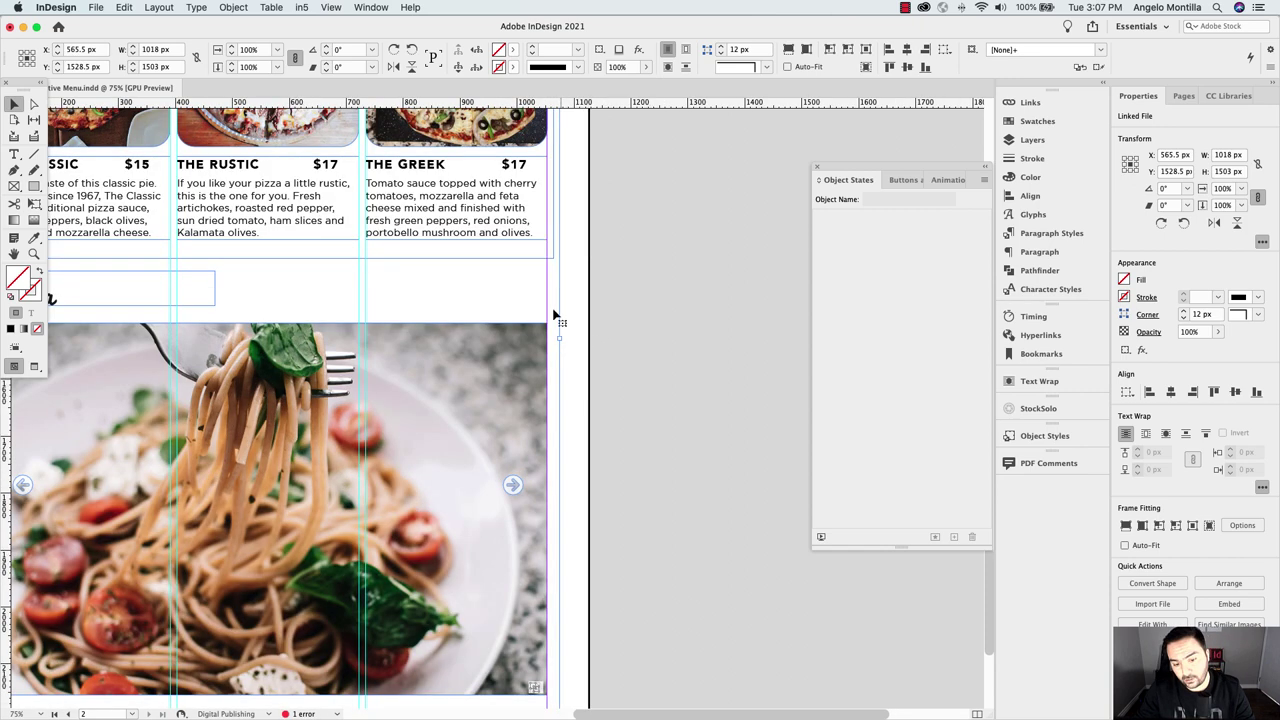
pyautogui.scroll(1, 554, 315)
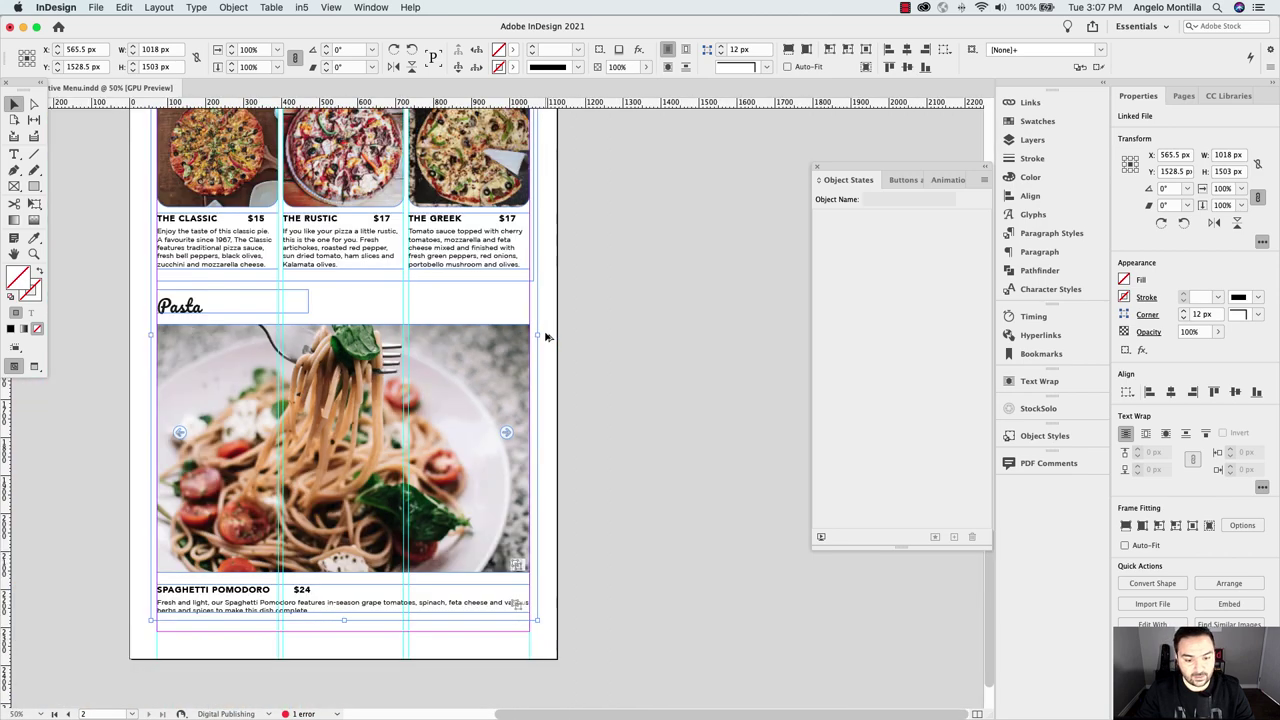
pyautogui.scroll(-2, 553, 335)
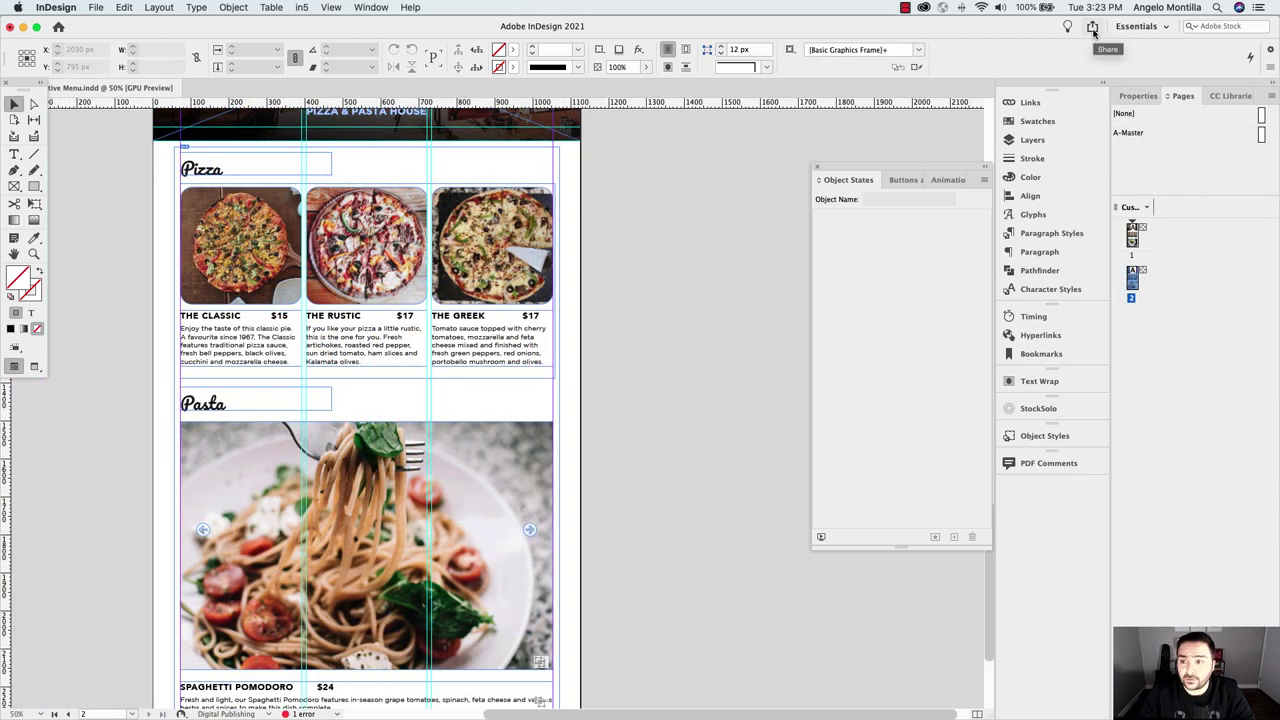
# Publish page 2 online as a new document titled "Restaurant Menu New", exported as single pages
pyautogui.click(1093, 28)
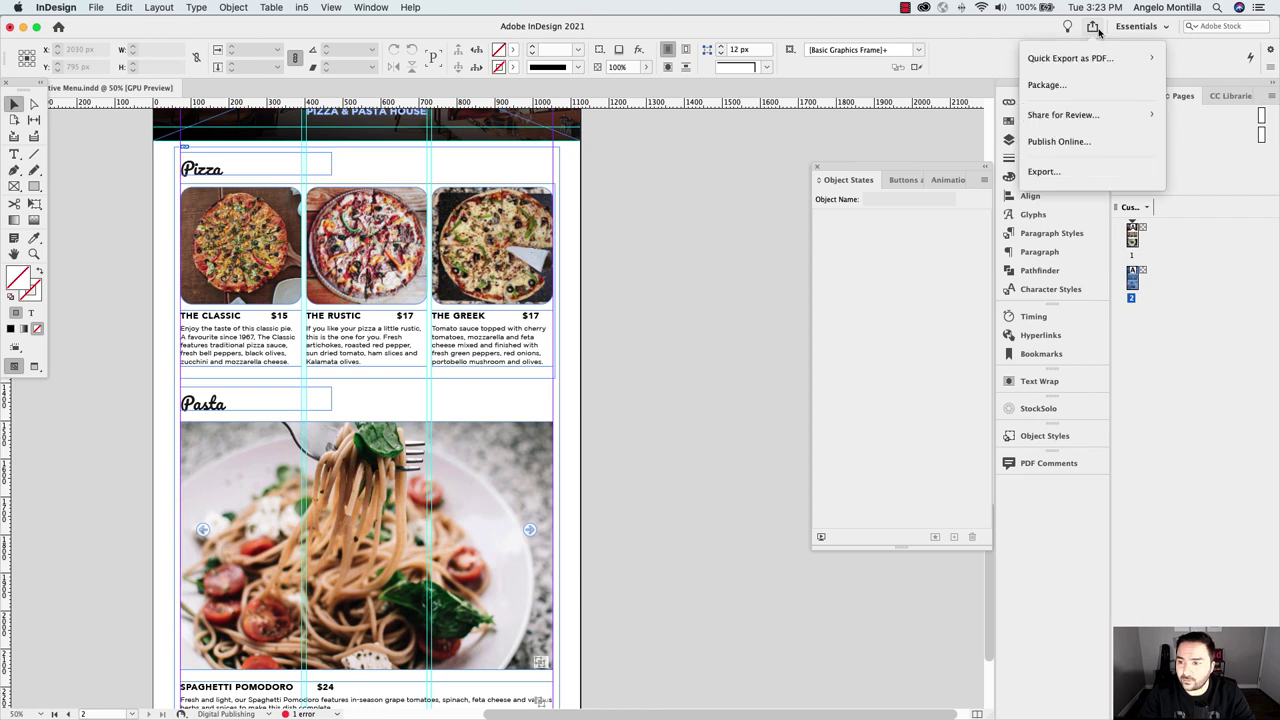
pyautogui.click(1099, 147)
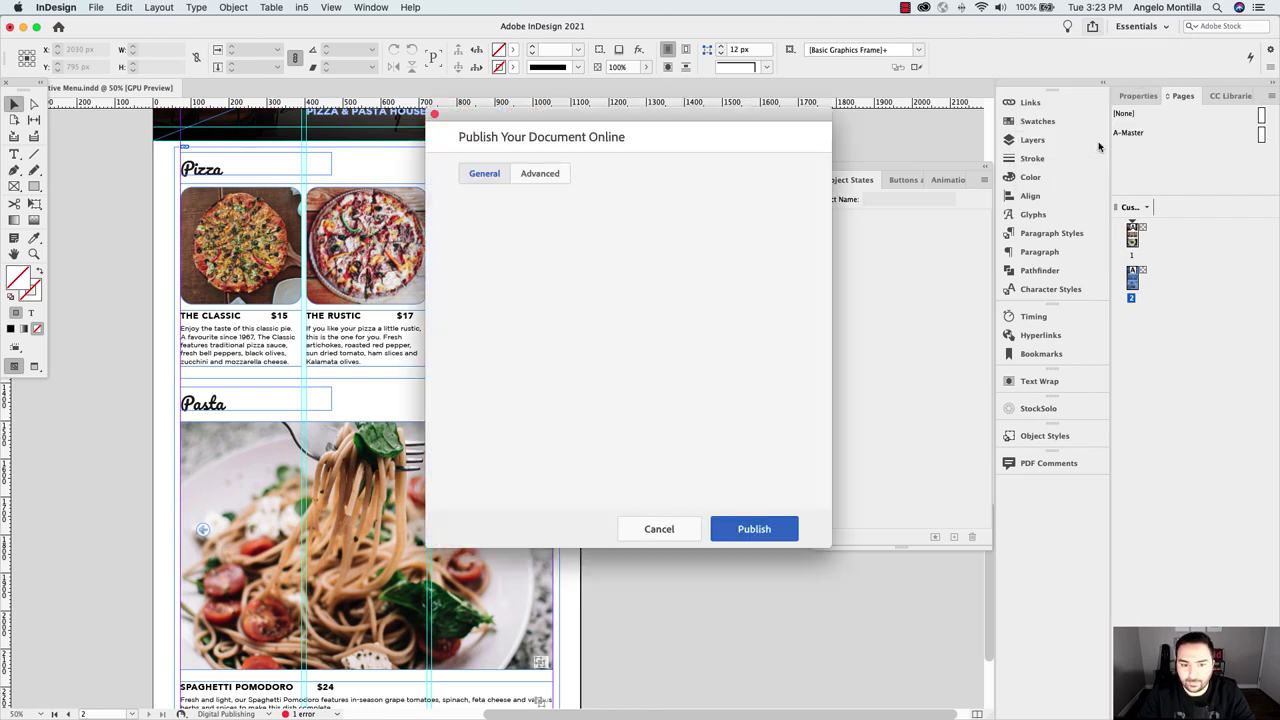
pyautogui.moveTo(514, 122); pyautogui.dragTo(466, 105)
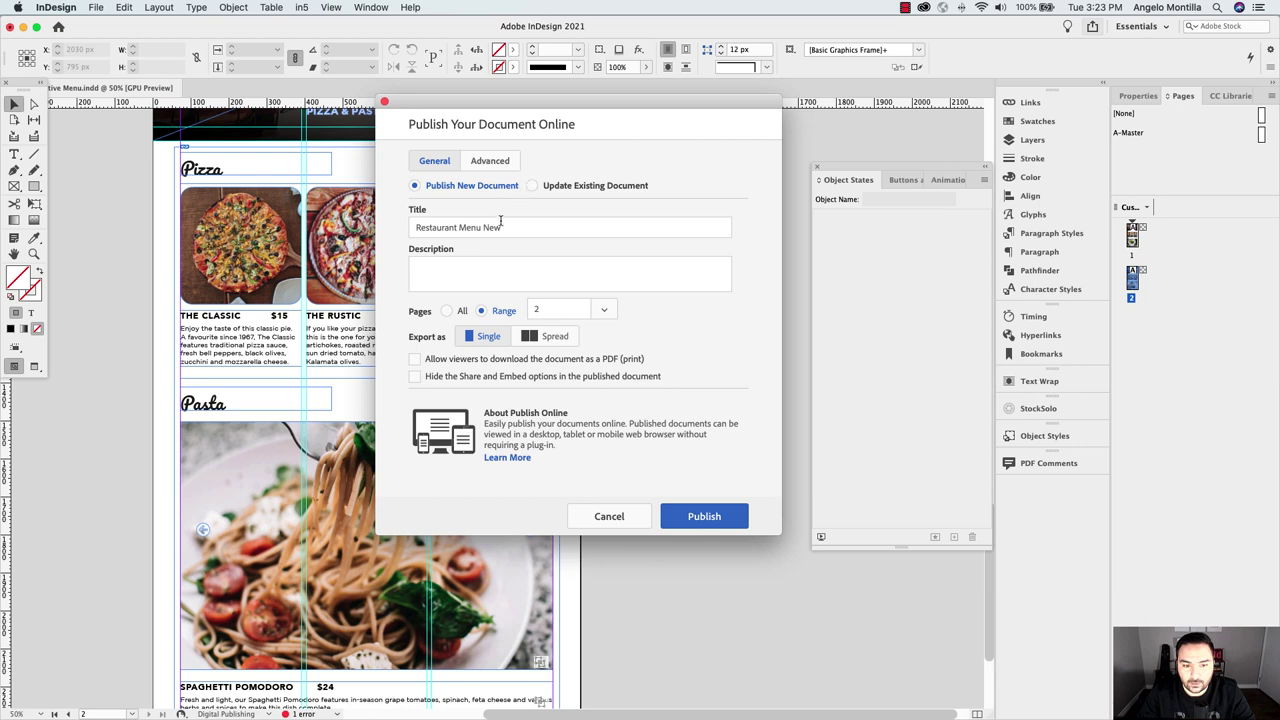
pyautogui.moveTo(508, 229); pyautogui.dragTo(406, 228)
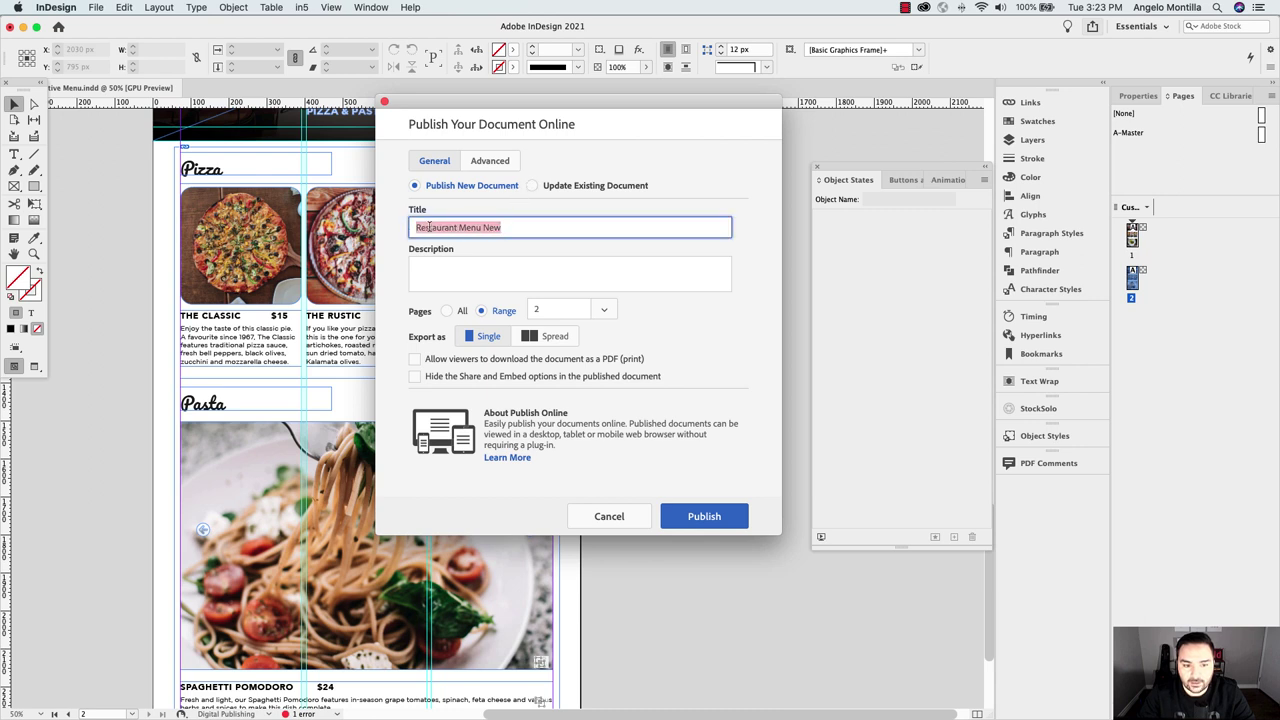
pyautogui.click(446, 229)
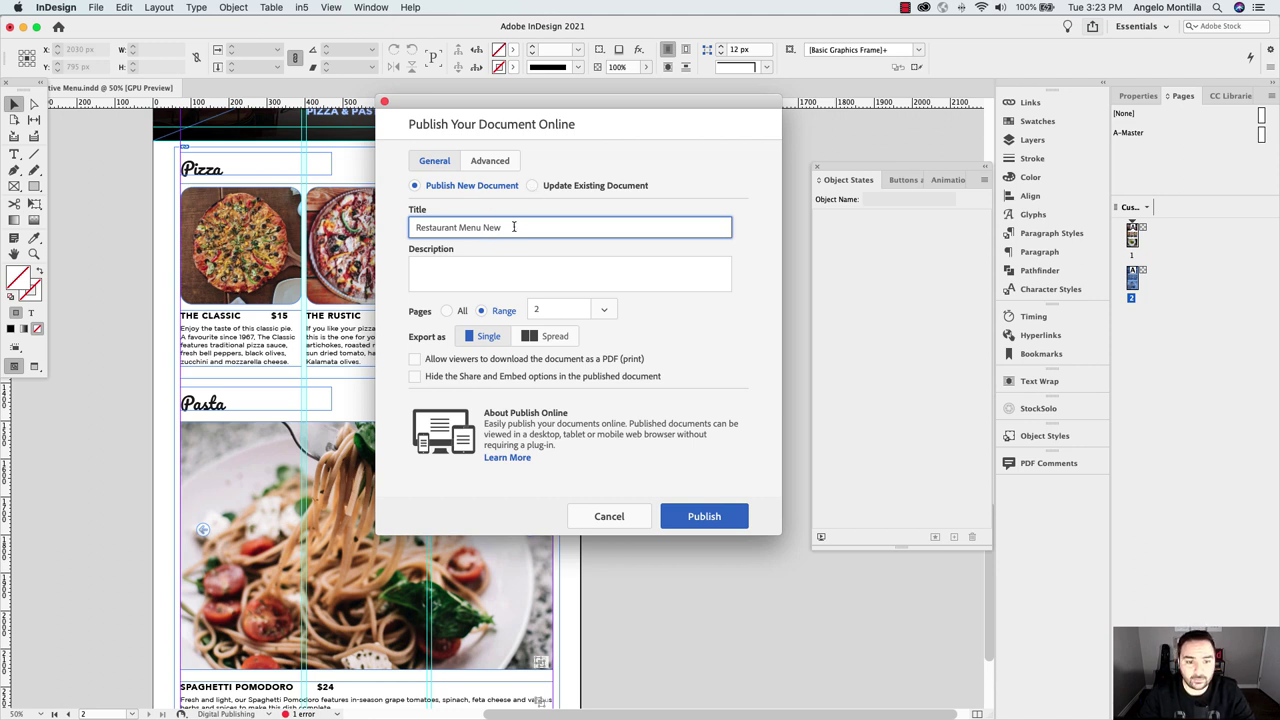
pyautogui.click(538, 310)
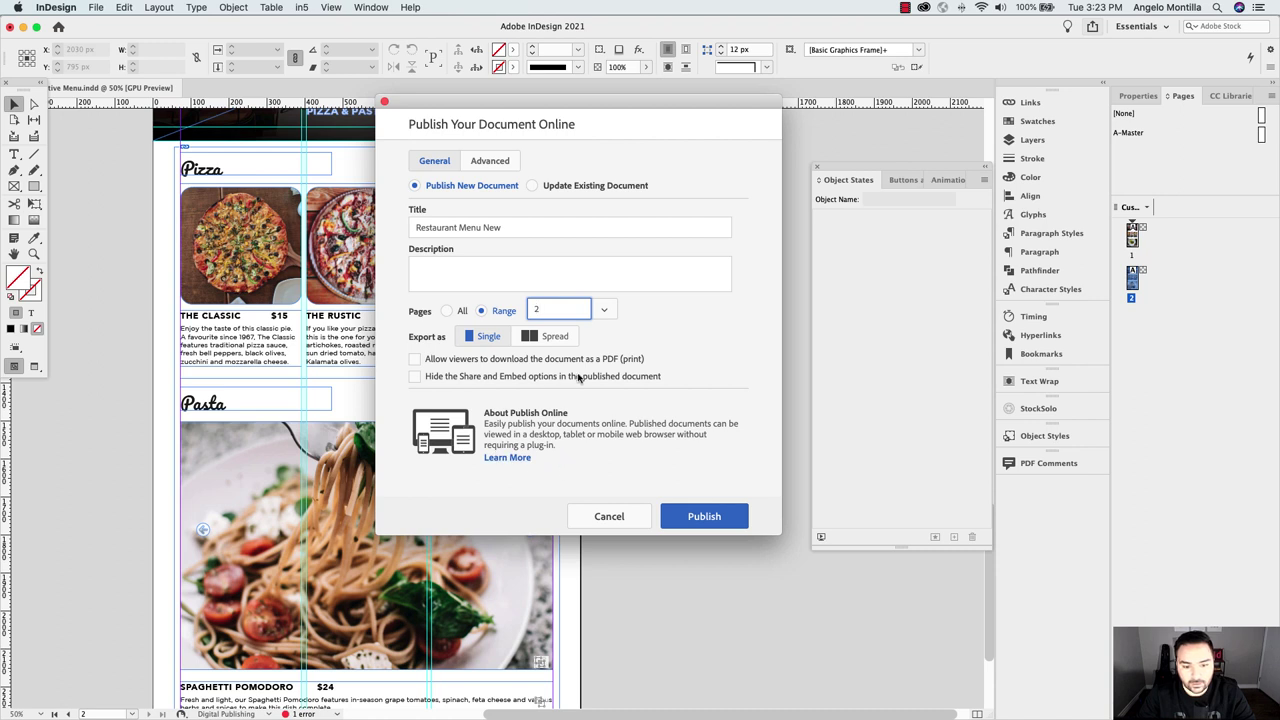
pyautogui.click(697, 515)
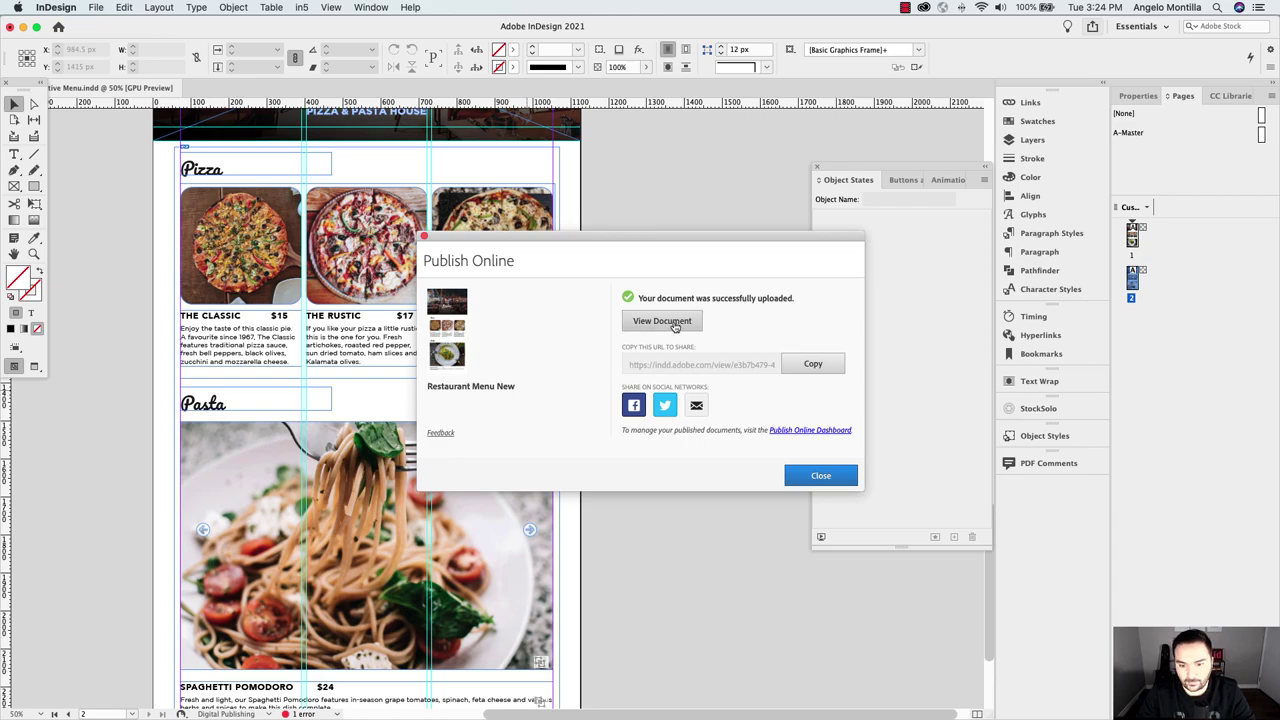
# View the published document in the browser and test the pizza row's horizontal scrolling and the menu content's vertical scrolling
pyautogui.click(674, 325)
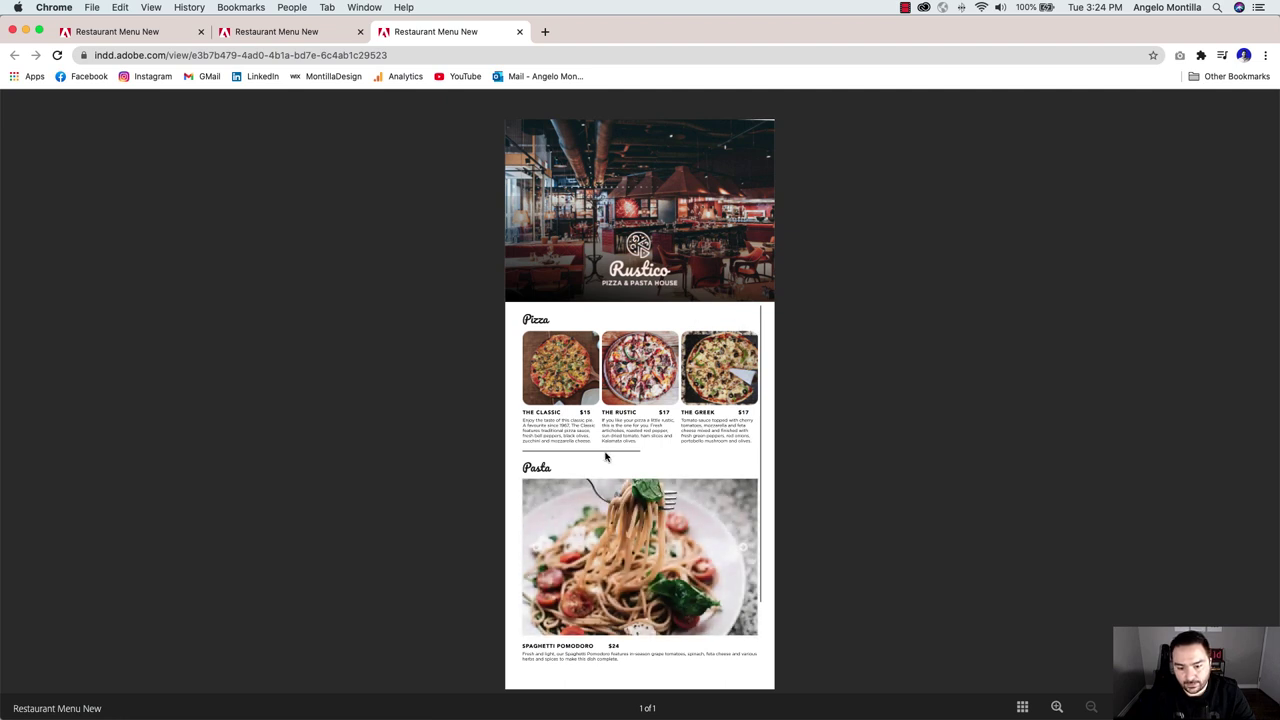
pyautogui.hscroll(5, 605, 456)
pyautogui.hscroll(-5, 668, 452)
pyautogui.hscroll(3, 685, 461)
pyautogui.scroll(-3, 695, 502)
pyautogui.scroll(3, 695, 502)
pyautogui.scroll(-2, 695, 502)
pyautogui.scroll(-2, 695, 502)
pyautogui.scroll(2, 695, 502)
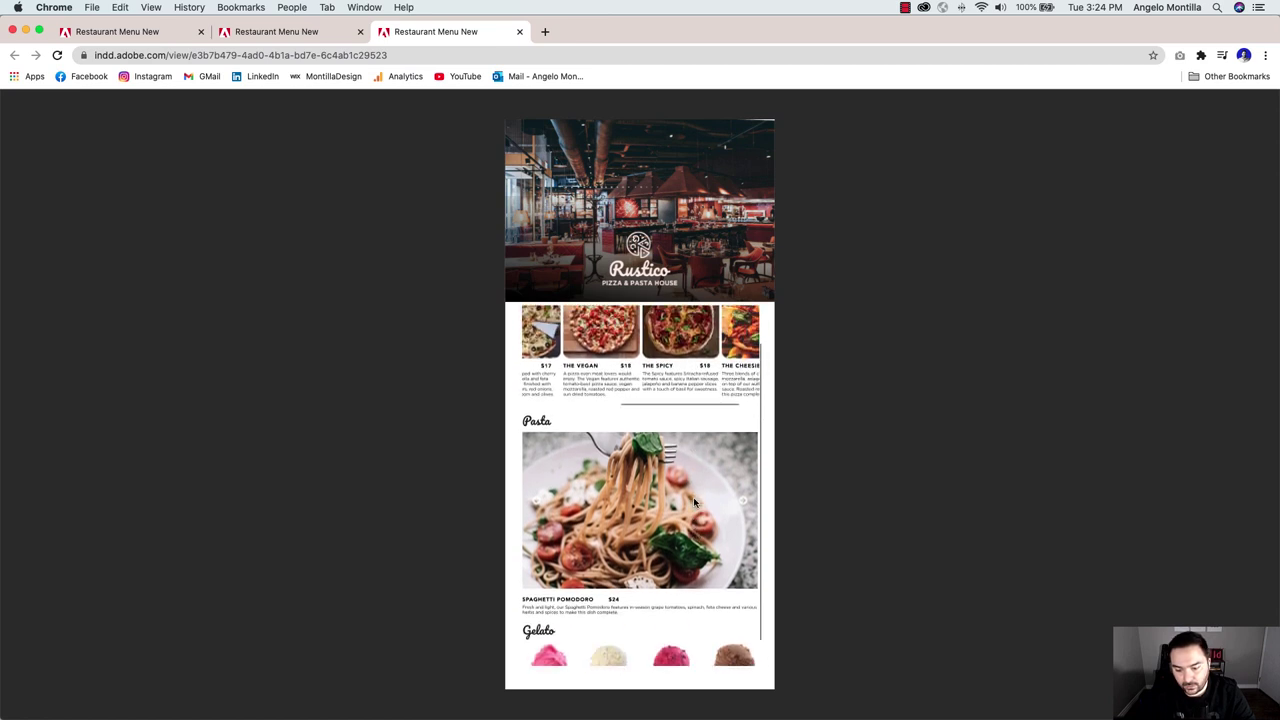
pyautogui.scroll(-2, 695, 502)
pyautogui.scroll(2, 695, 502)
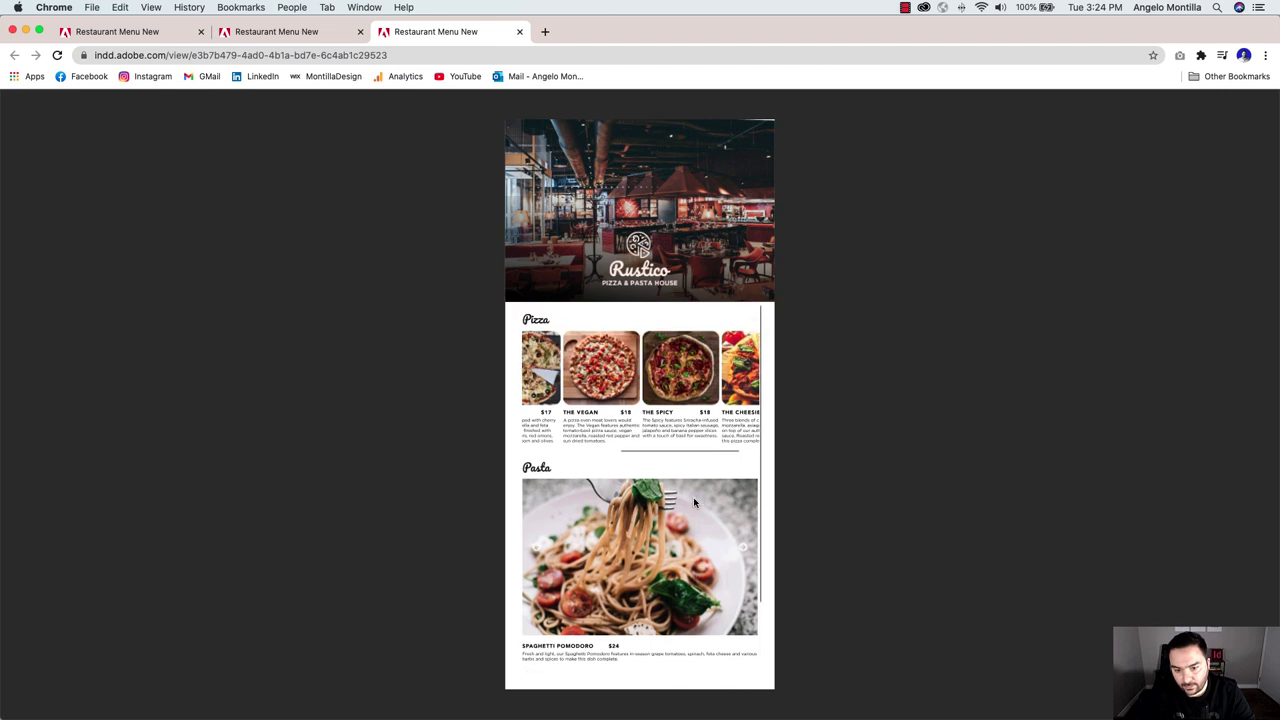
# Advance the published pasta slideshow through all its dishes twice to test the next arrow
pyautogui.click(745, 551)
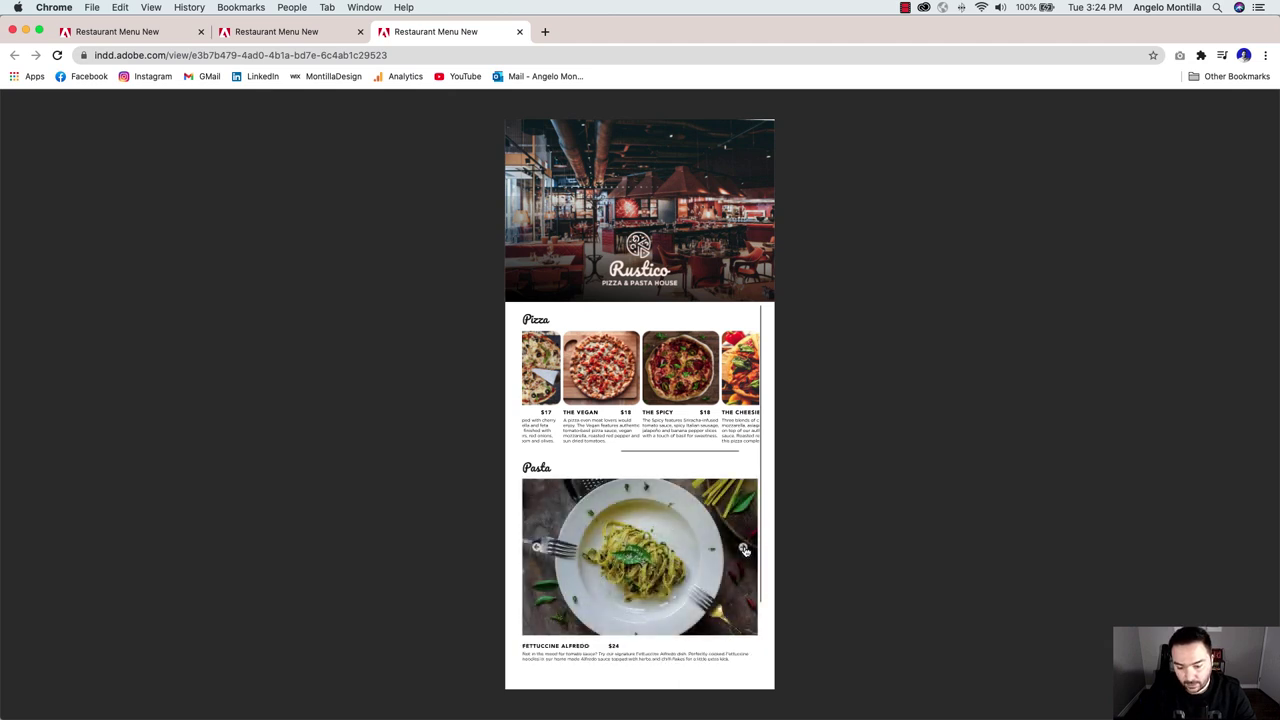
pyautogui.click(745, 551)
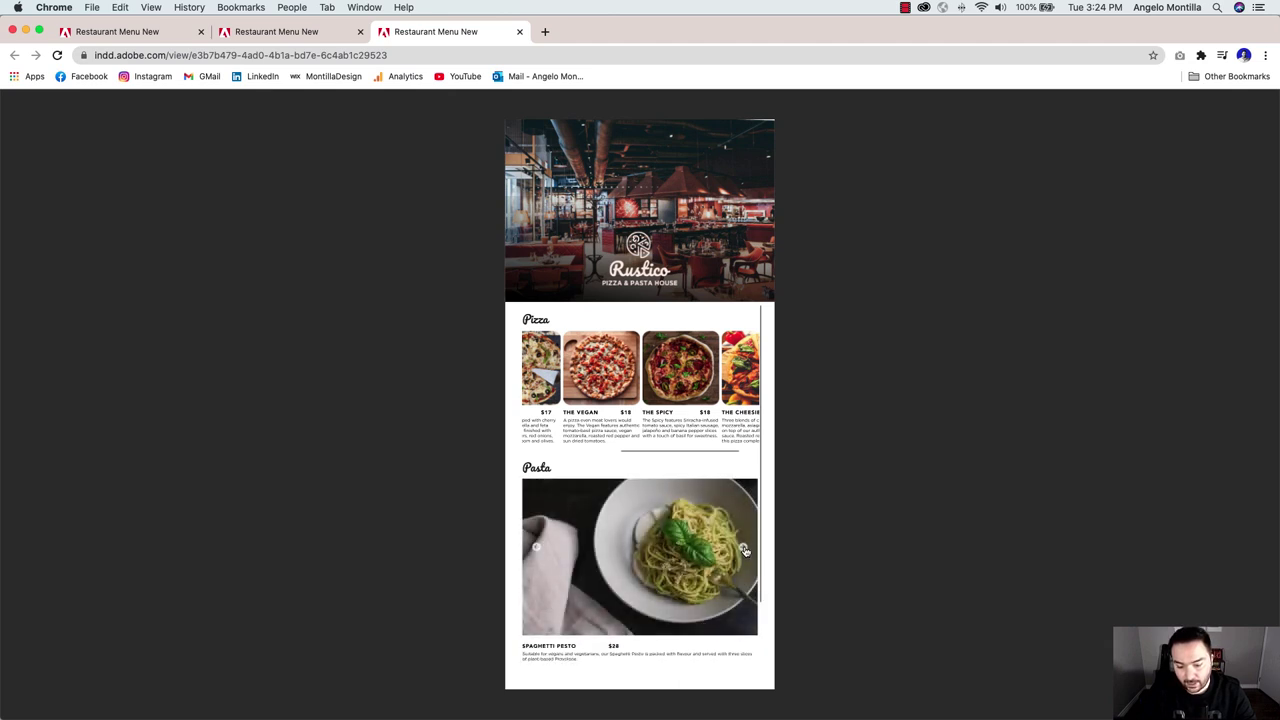
pyautogui.click(745, 551)
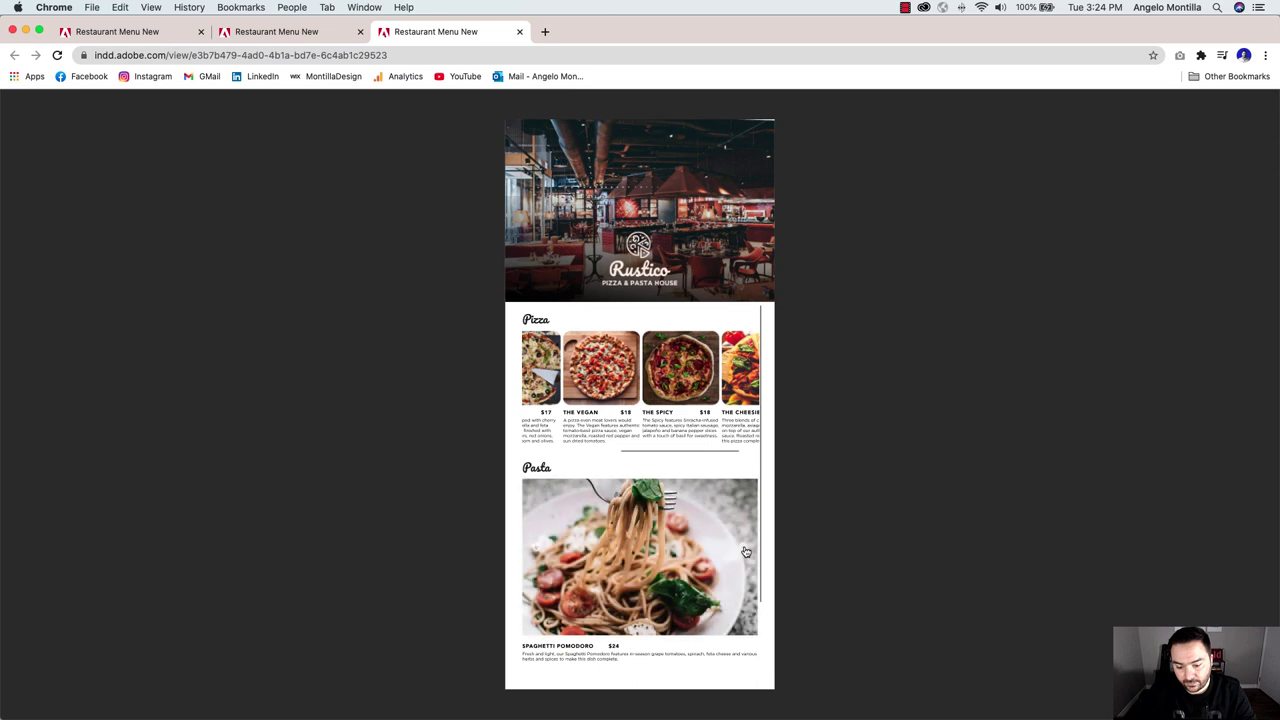
pyautogui.click(745, 551)
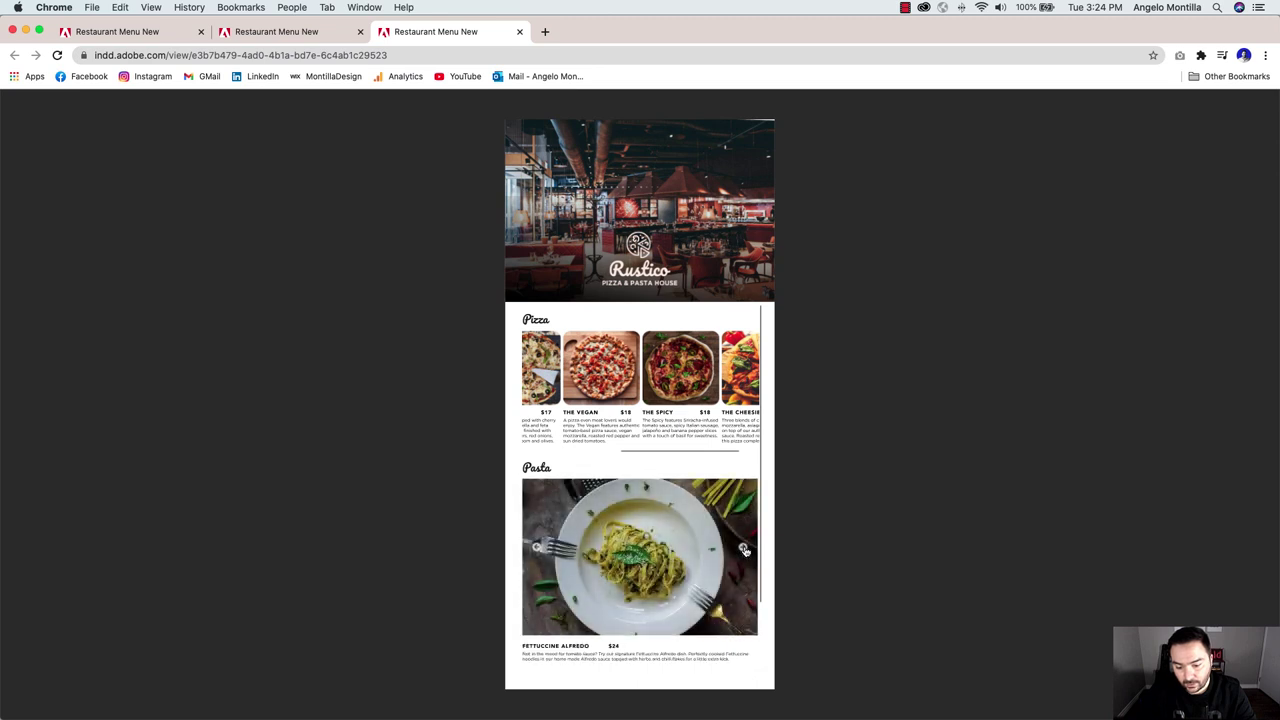
pyautogui.click(745, 551)
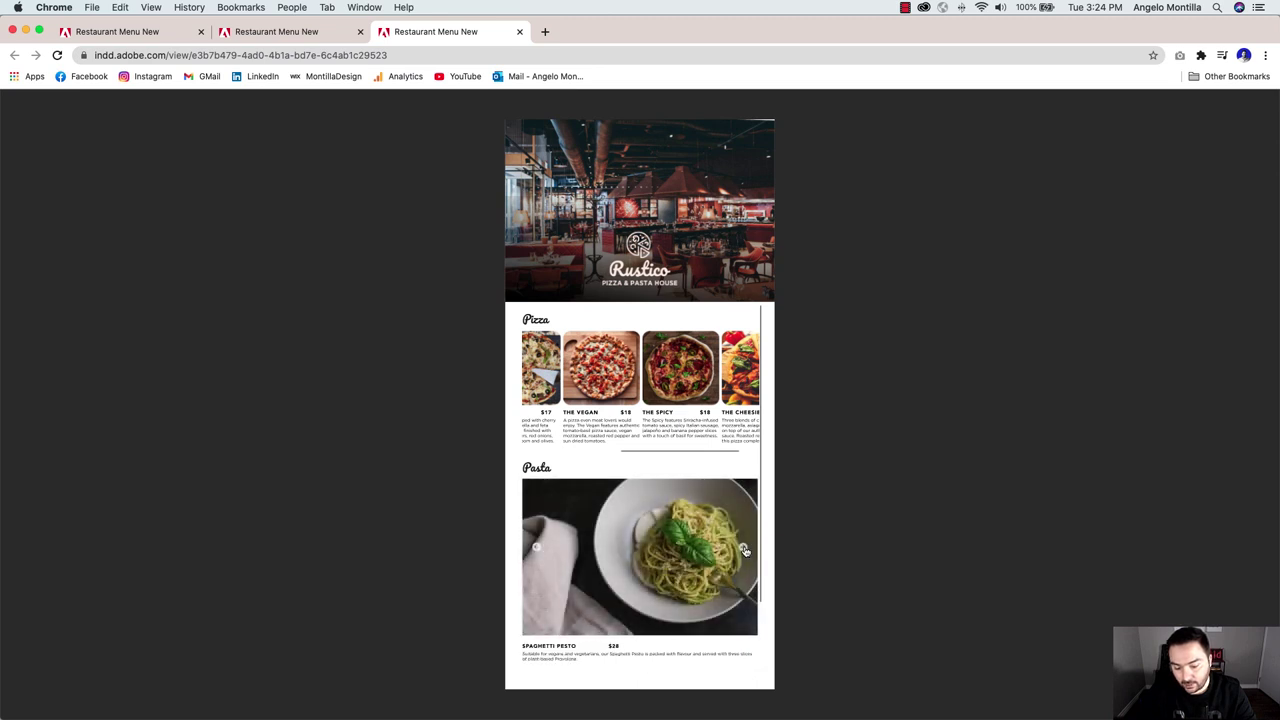
pyautogui.click(745, 551)
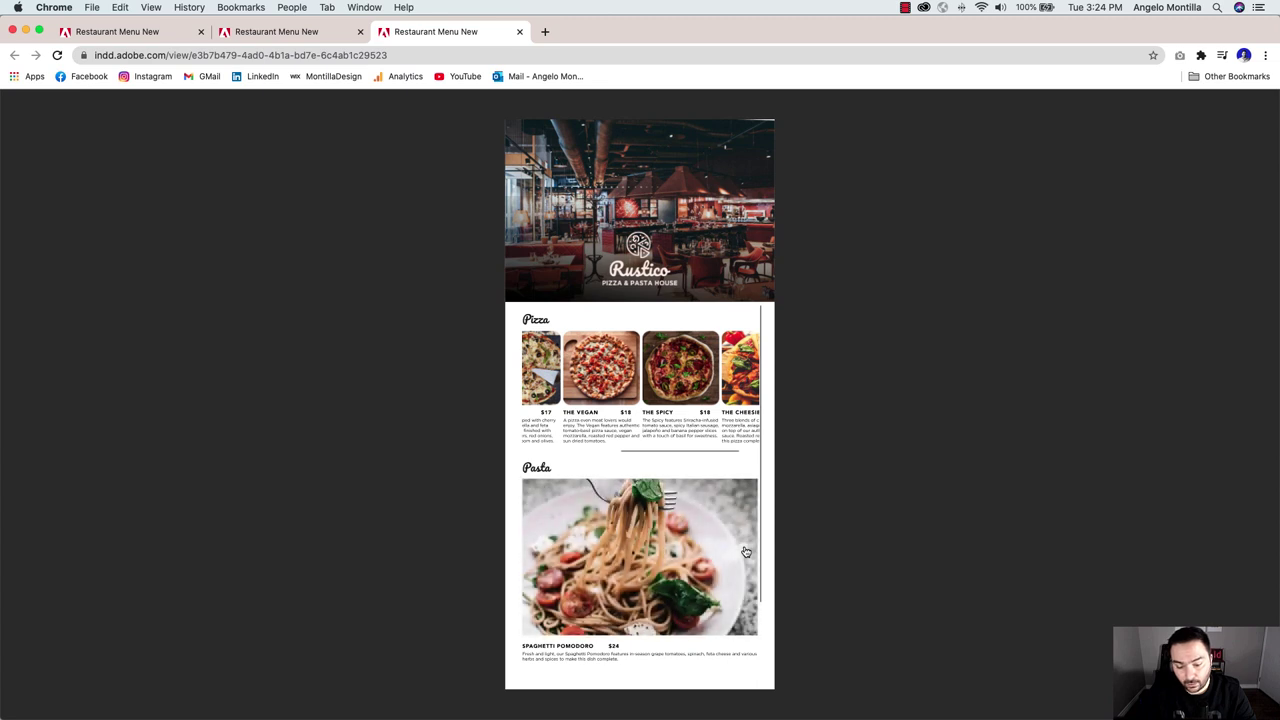